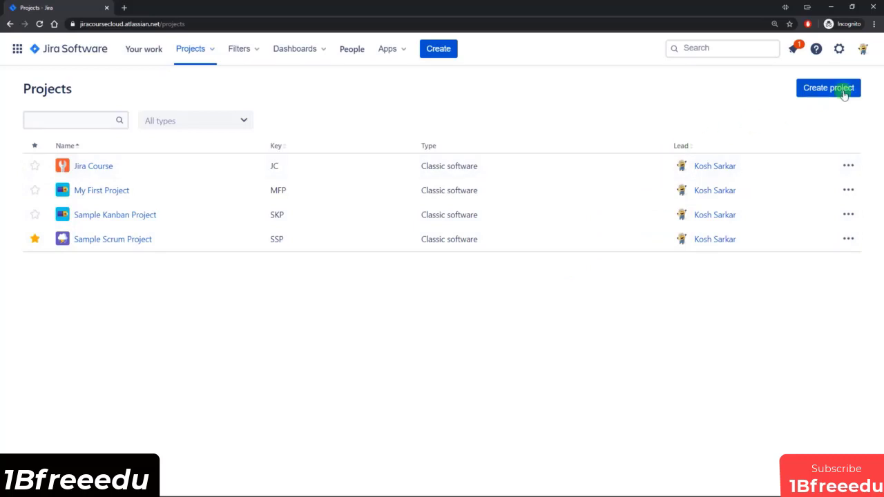
Step: Open the global permissions in the system settings and check which users are granted the Create next-gen projects permission
{"action": "left_click", "coordinate": [839, 49]}
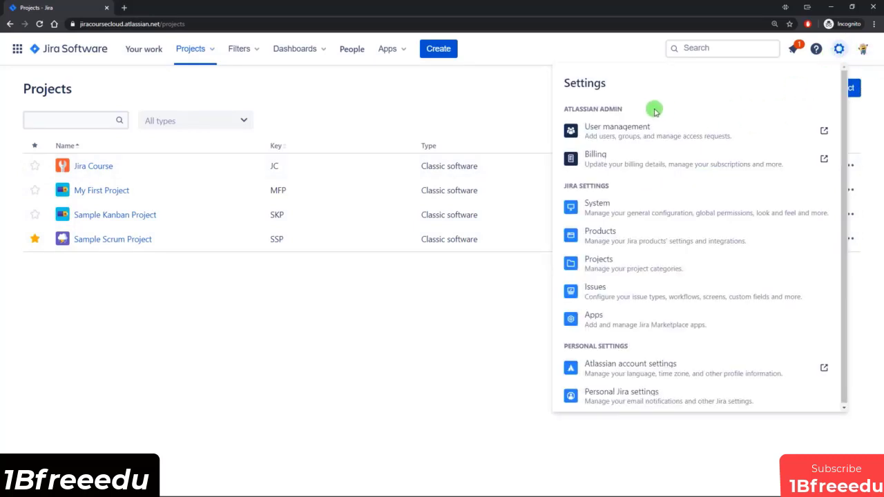
{"action": "left_click", "coordinate": [600, 206]}
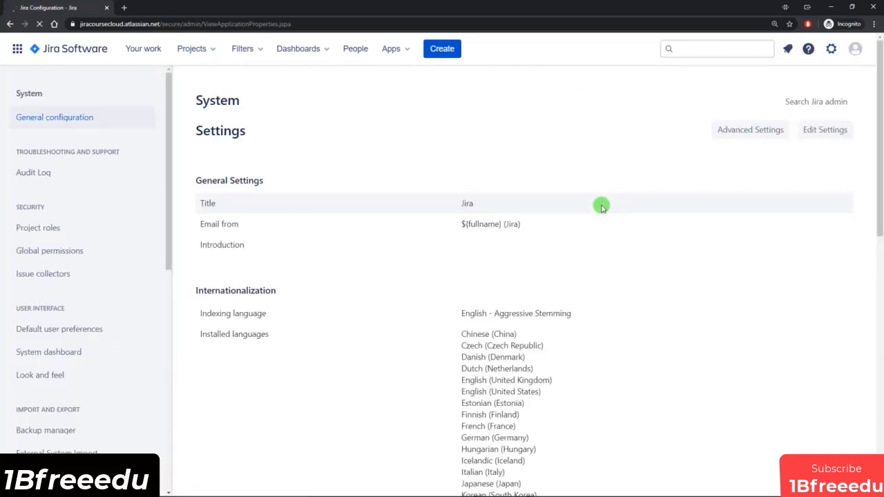
{"action": "left_click", "coordinate": [94, 253]}
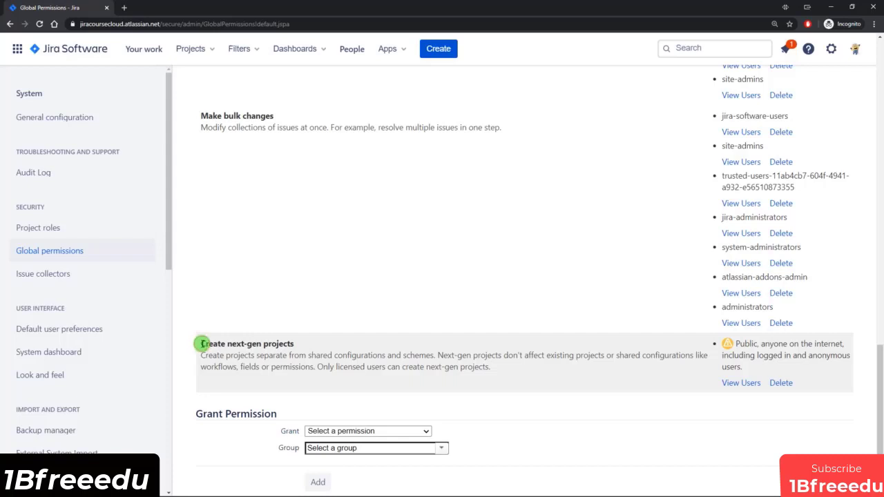
{"action": "left_click_drag", "start_coordinate": [201, 344], "coordinate": [301, 344]}
{"action": "left_click", "coordinate": [300, 342]}
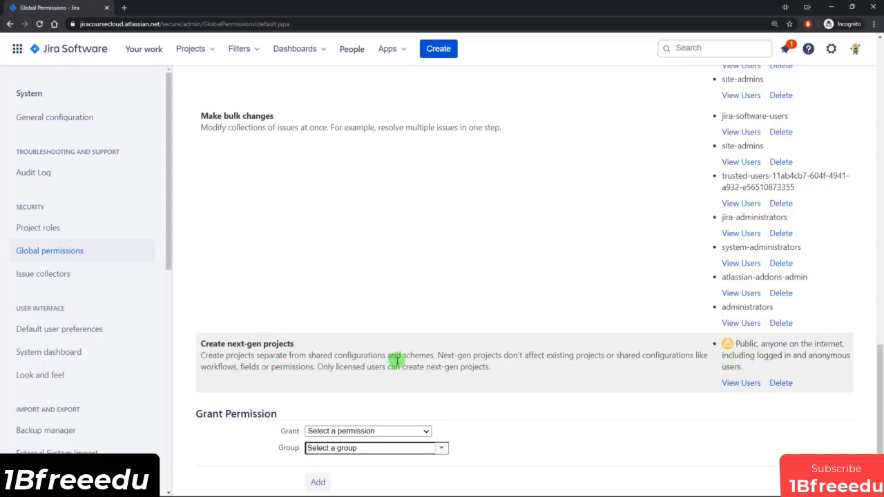
{"action": "left_click_drag", "start_coordinate": [735, 344], "coordinate": [751, 364]}
{"action": "left_click", "coordinate": [750, 366]}
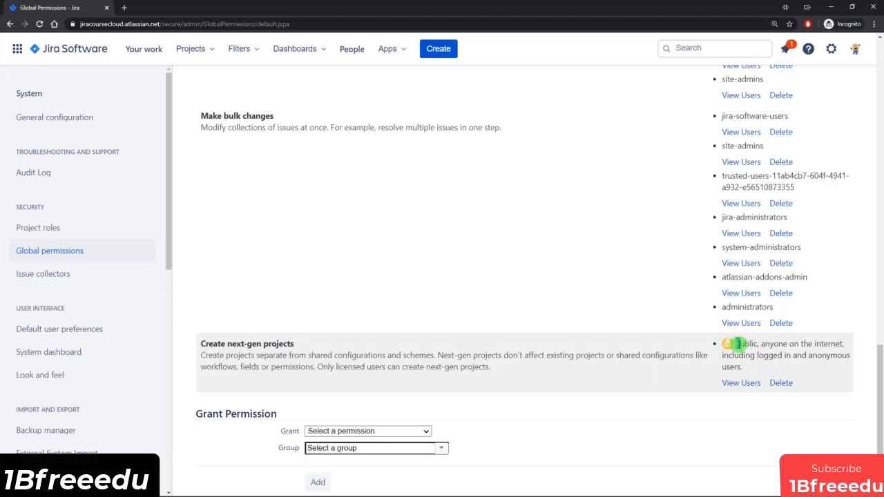
{"action": "left_click_drag", "start_coordinate": [738, 343], "coordinate": [776, 366]}
{"action": "left_click", "coordinate": [776, 370]}
{"action": "left_click_drag", "start_coordinate": [738, 344], "coordinate": [766, 367]}
{"action": "left_click", "coordinate": [772, 368]}
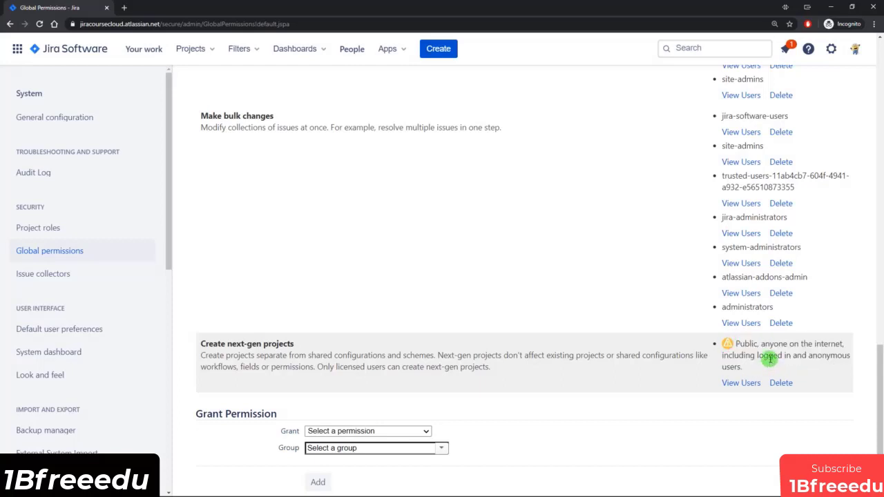
Step: Go to the list of all projects and start creating a new project
{"action": "left_click", "coordinate": [197, 51]}
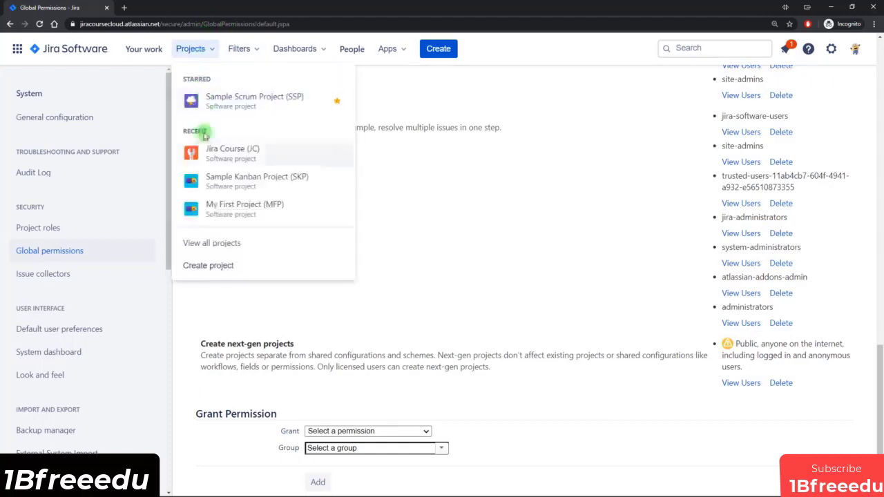
{"action": "left_click", "coordinate": [214, 243]}
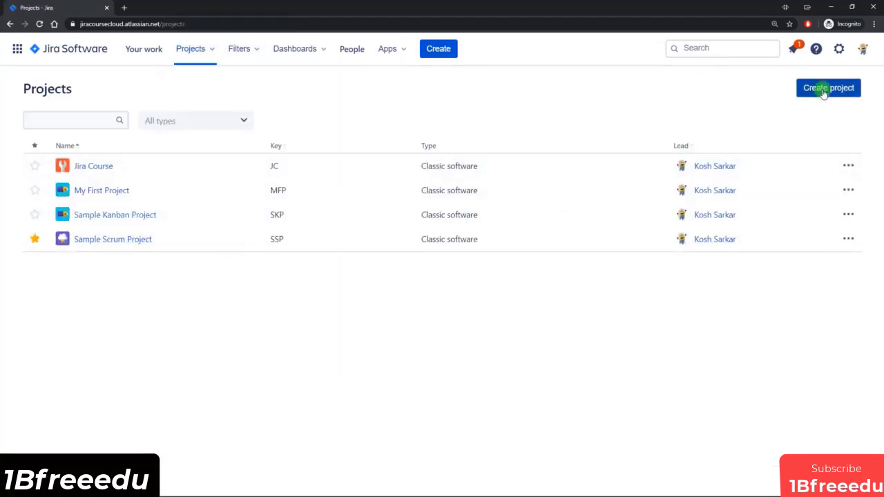
{"action": "left_click", "coordinate": [823, 90]}
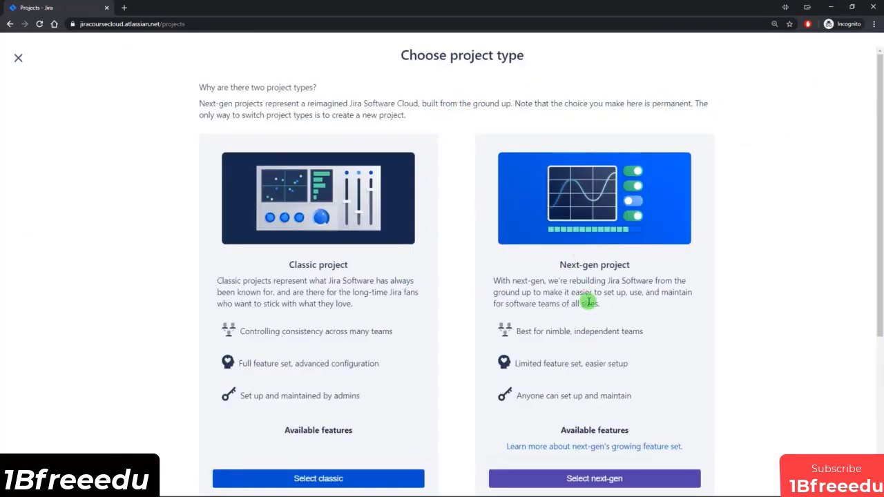
Step: Compare the available features of classic and next-gen projects, including roadmaps, reports, estimations and cross-project setups
{"action": "scroll", "coordinate": [588, 303], "scroll_direction": "down", "scroll_amount": 1}
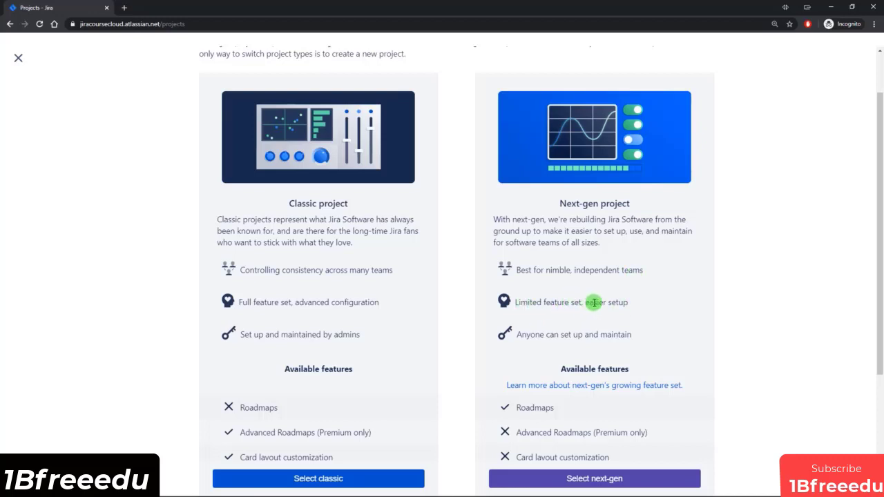
{"action": "scroll", "coordinate": [615, 302], "scroll_direction": "down", "scroll_amount": 1}
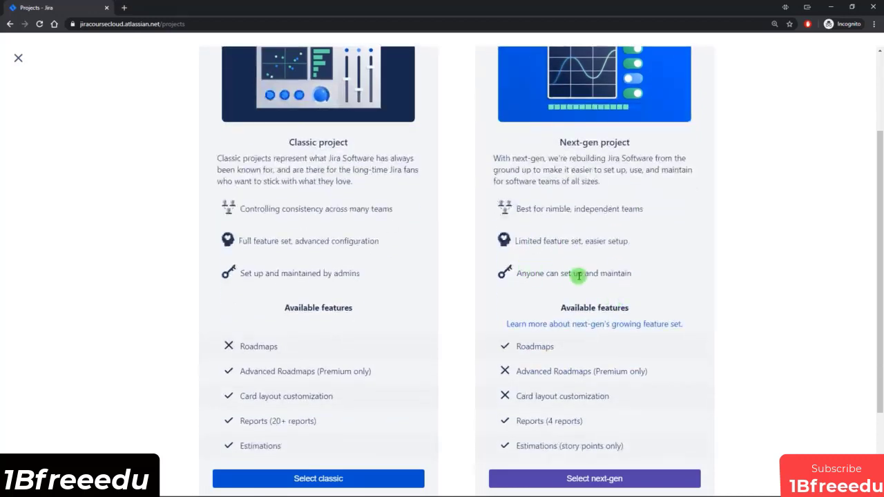
{"action": "scroll", "coordinate": [523, 275], "scroll_direction": "down", "scroll_amount": 2}
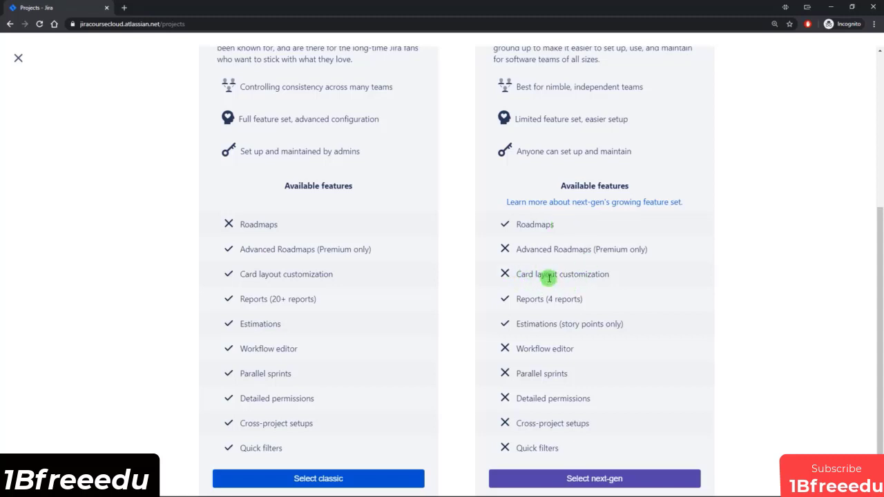
{"action": "left_click_drag", "start_coordinate": [547, 298], "coordinate": [586, 299]}
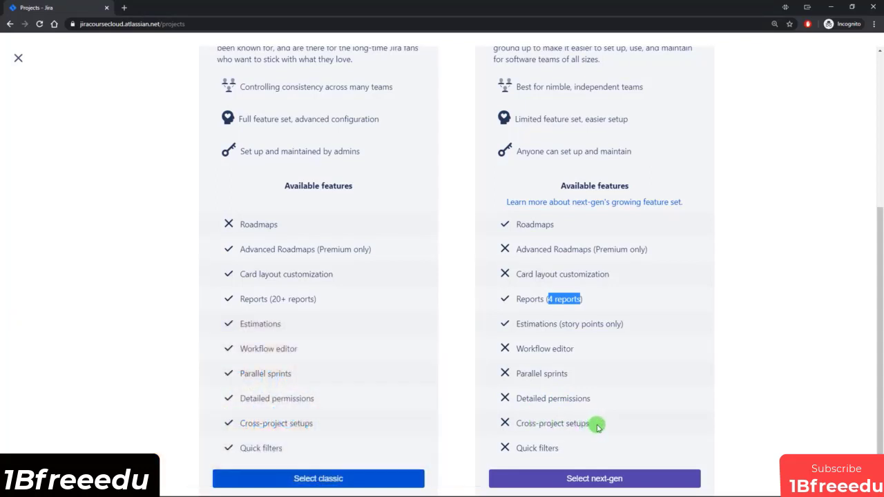
{"action": "mouse_move", "coordinate": [598, 425]}
{"action": "left_mouse_down"}
{"action": "mouse_move", "coordinate": [552, 423]}
{"action": "mouse_move", "coordinate": [598, 425]}
{"action": "left_mouse_up"}
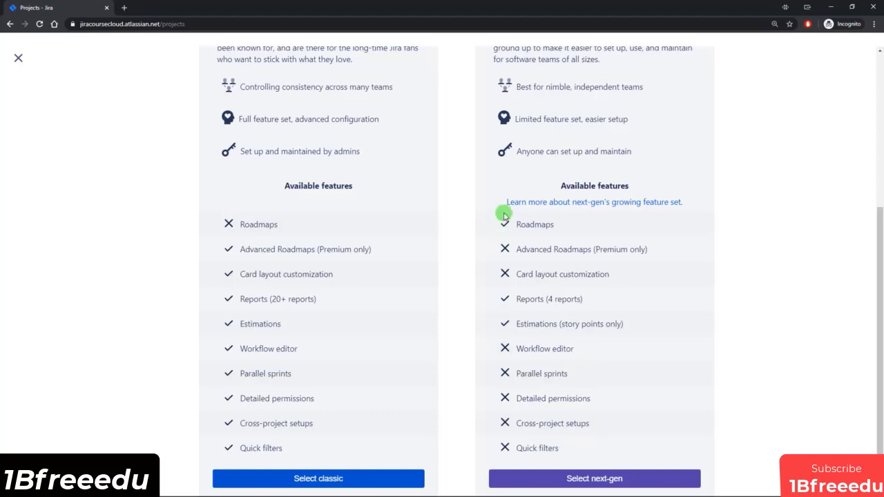
{"action": "scroll", "coordinate": [580, 156], "scroll_direction": "up", "scroll_amount": 2}
{"action": "scroll", "coordinate": [705, 256], "scroll_direction": "down", "scroll_amount": 2}
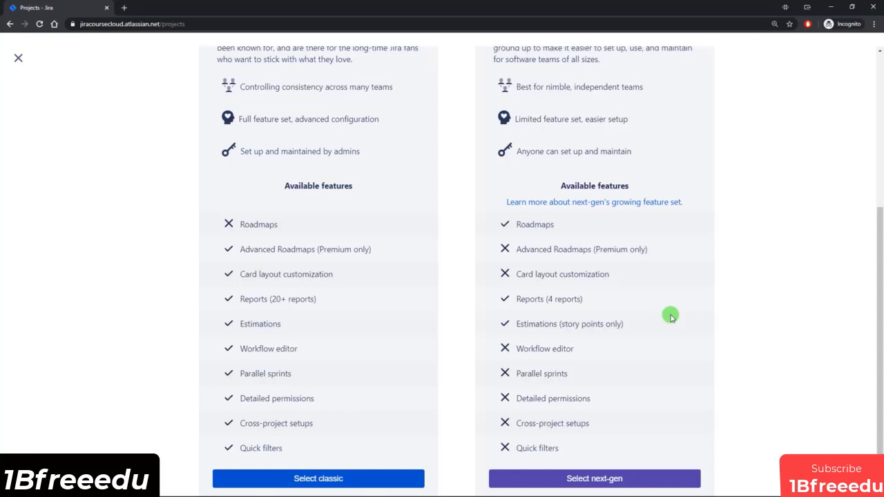
{"action": "scroll", "coordinate": [669, 315], "scroll_direction": "down", "scroll_amount": 1}
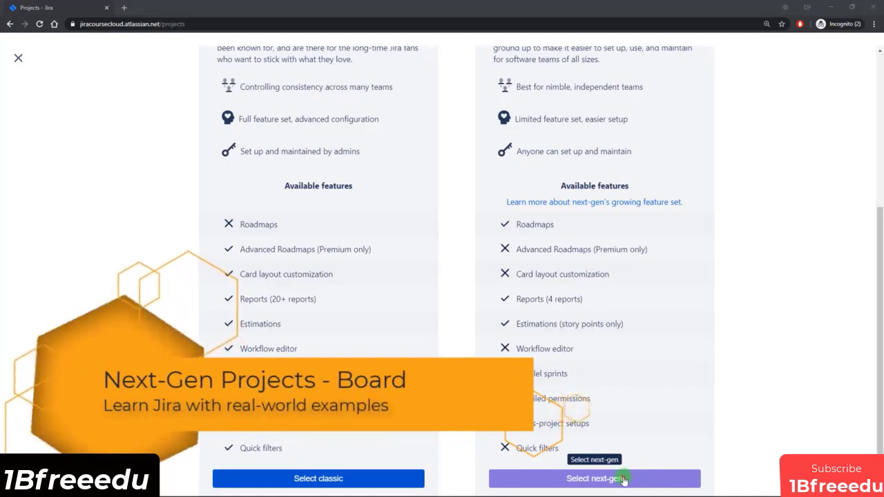
Step: Choose the next-gen project type, name the project "My Next Gen Project" and set its access level to Open
{"action": "left_click", "coordinate": [625, 478]}
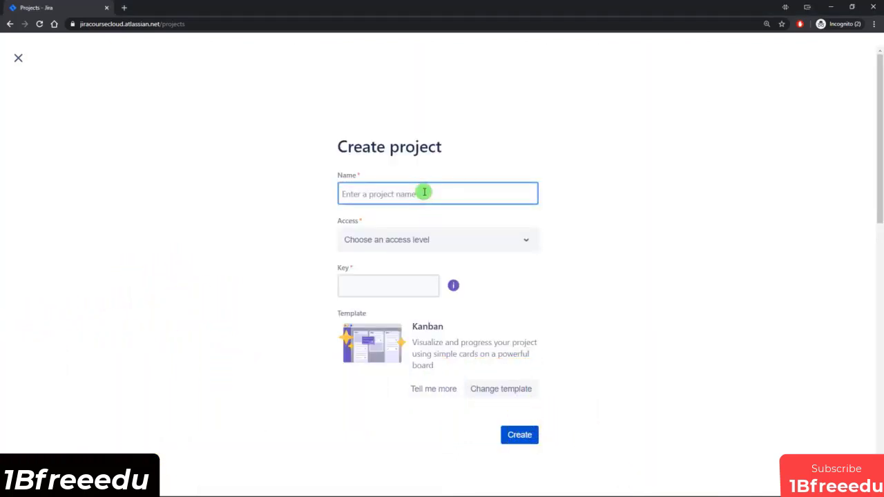
{"action": "type", "text": "My Next Gen Project"}
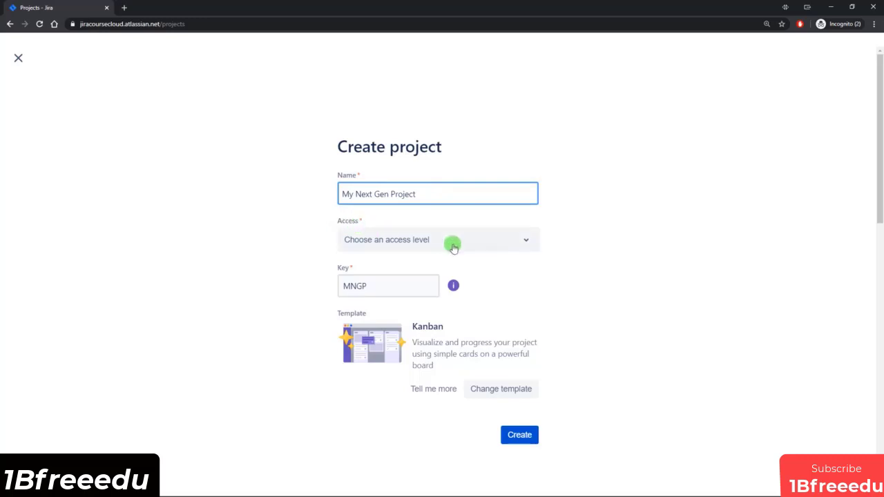
{"action": "left_click", "coordinate": [509, 244]}
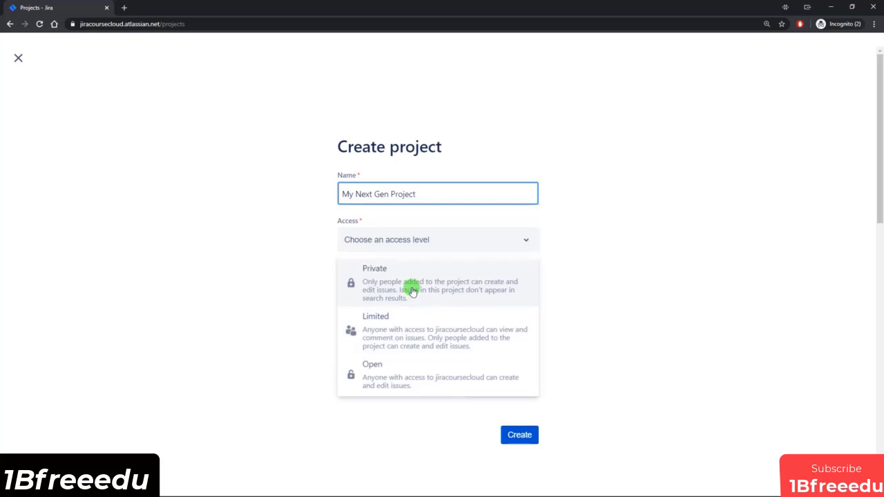
{"action": "left_click", "coordinate": [395, 375]}
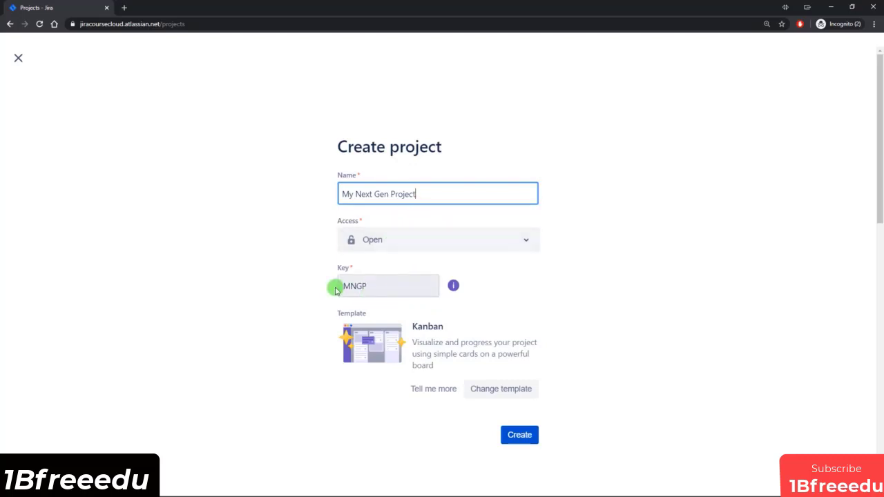
Step: Select the Kanban template from the next-gen software templates and create the project
{"action": "left_click", "coordinate": [502, 391]}
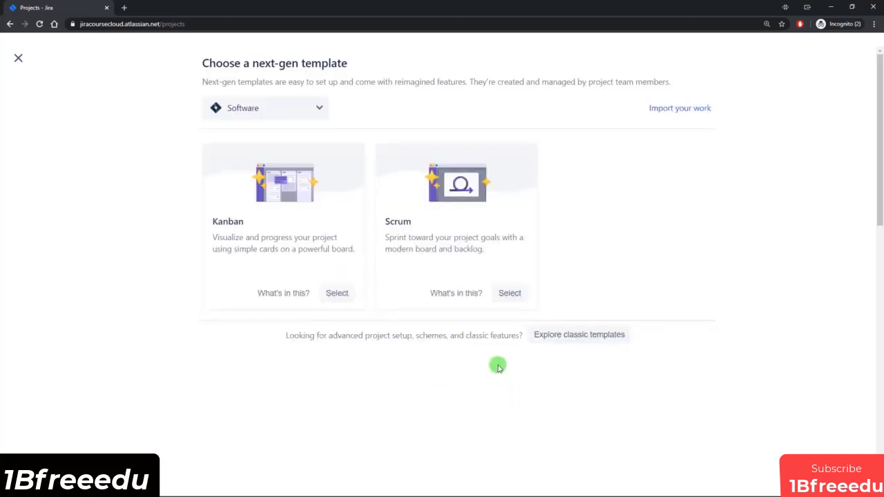
{"action": "left_click", "coordinate": [311, 114]}
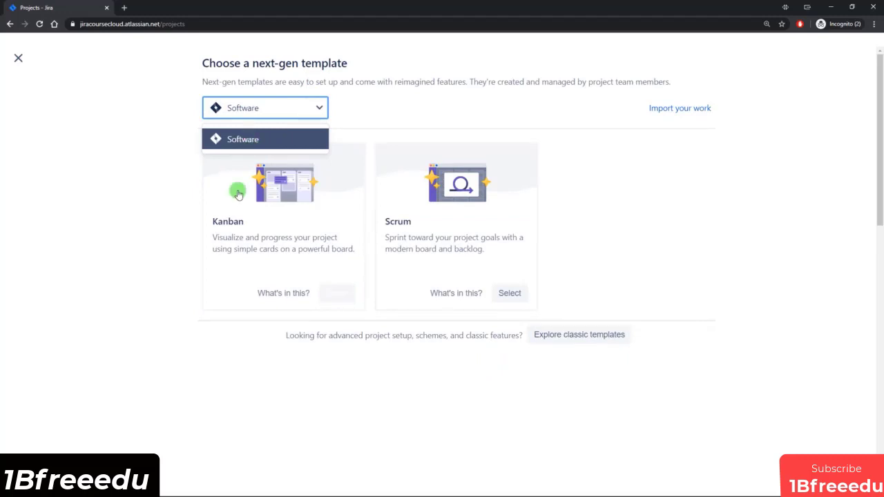
{"action": "left_click", "coordinate": [162, 247]}
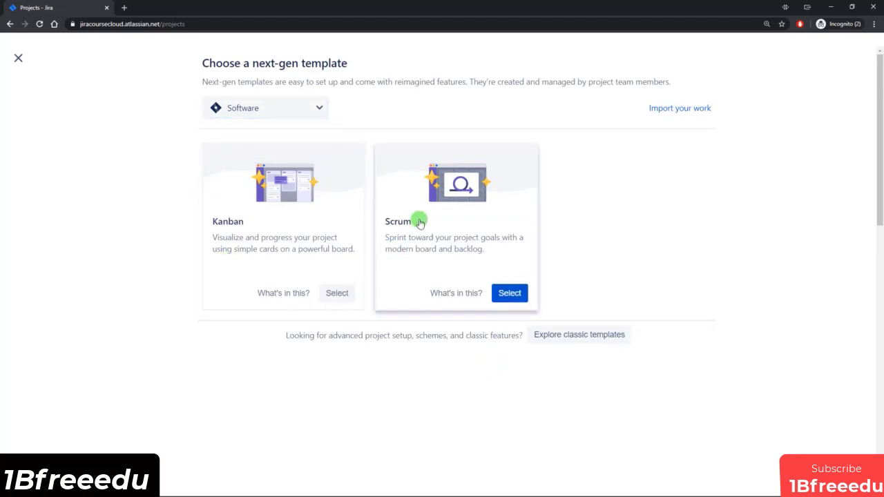
{"action": "left_click", "coordinate": [337, 293]}
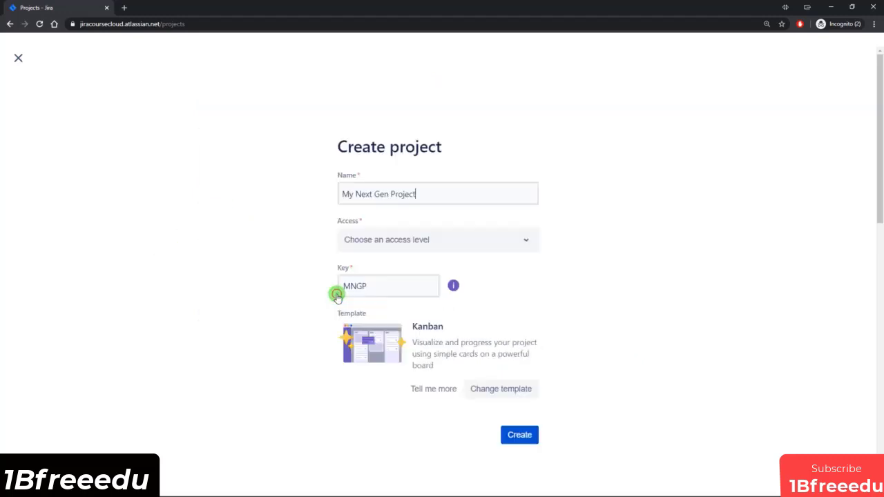
{"action": "left_click", "coordinate": [520, 435]}
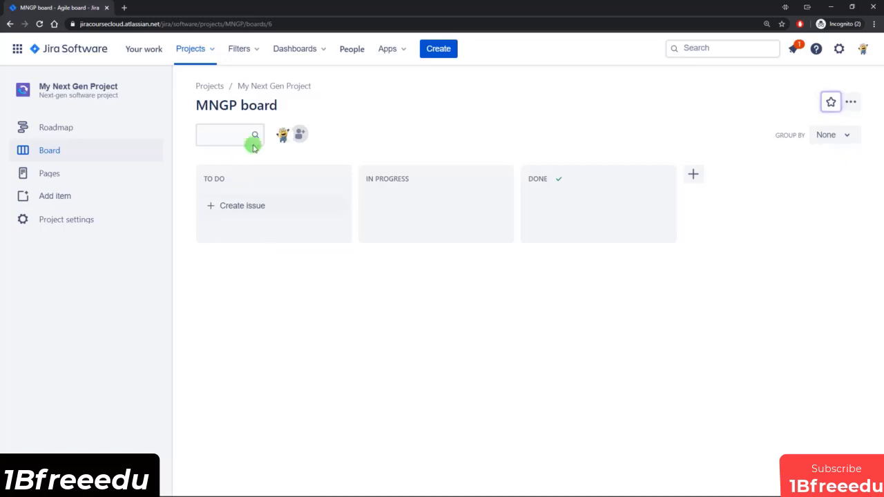
Step: Create two issues named "Issue 1" and "Issue 2" in the board's To Do column
{"action": "left_click", "coordinate": [247, 211]}
{"action": "type", "text": "I"}
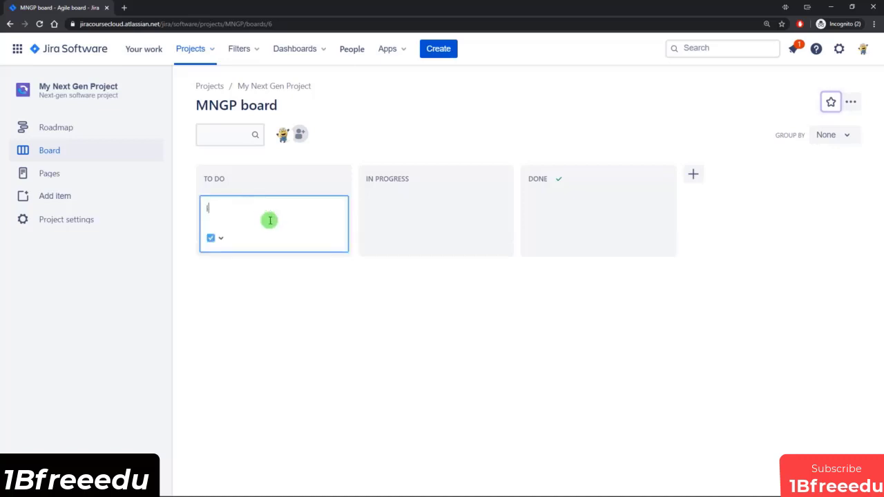
{"action": "type", "text": "ssue 1"}
{"action": "key", "text": "Return"}
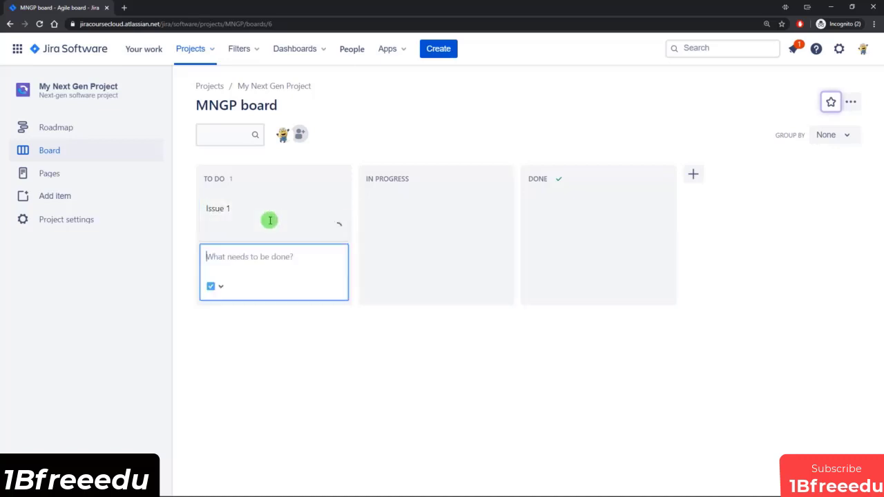
{"action": "type", "text": "Issue "}
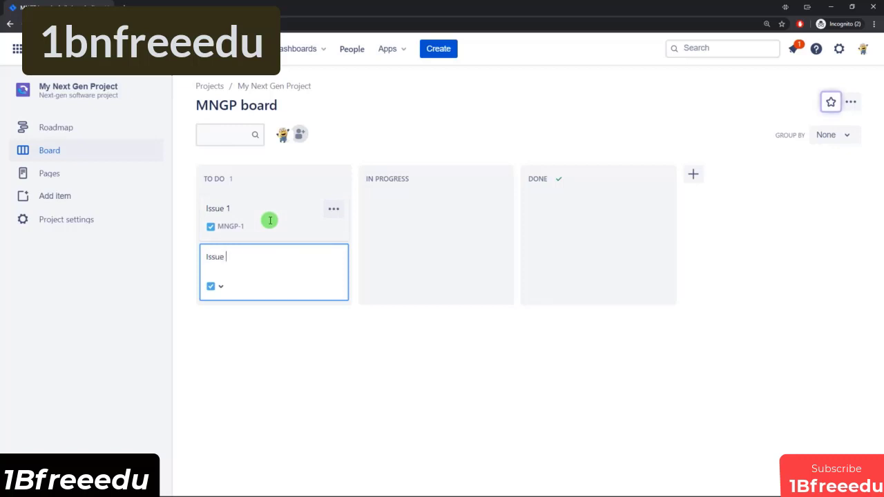
{"action": "type", "text": "2"}
{"action": "key", "text": "Return"}
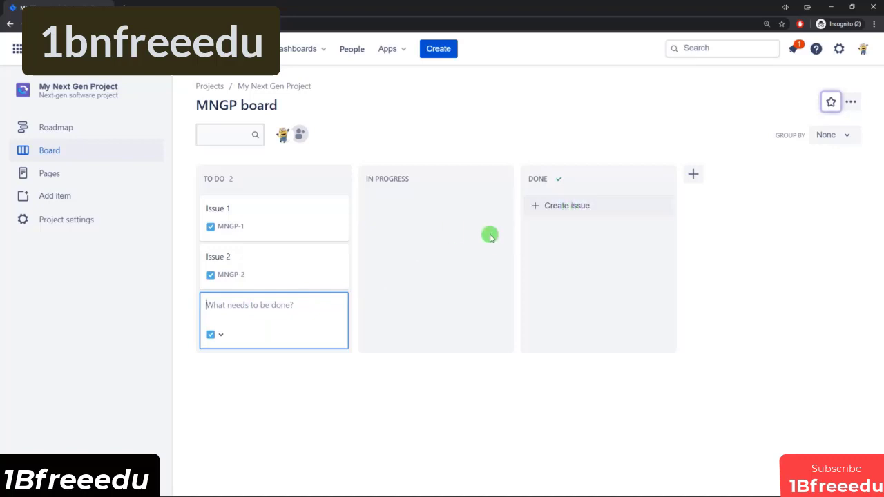
Step: Create an issue named "Issue 3" in the board's In Progress column
{"action": "left_click", "coordinate": [398, 208]}
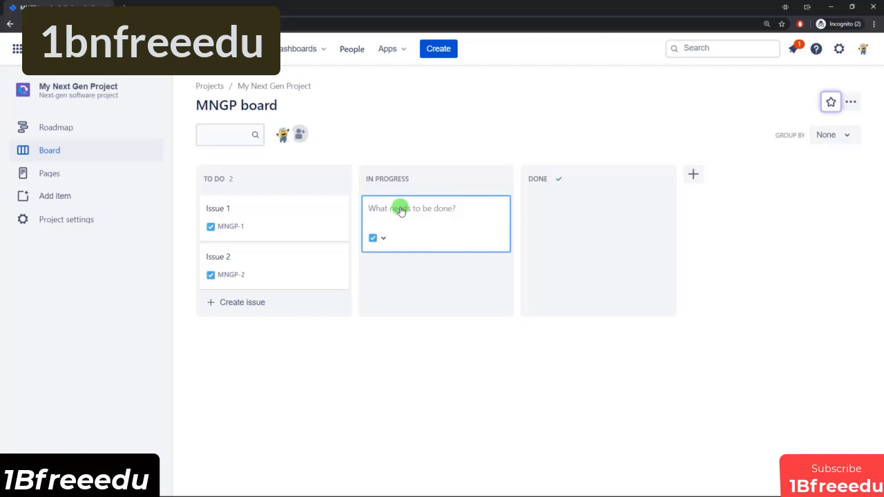
{"action": "type", "text": "Issue 3"}
{"action": "key", "text": "Return"}
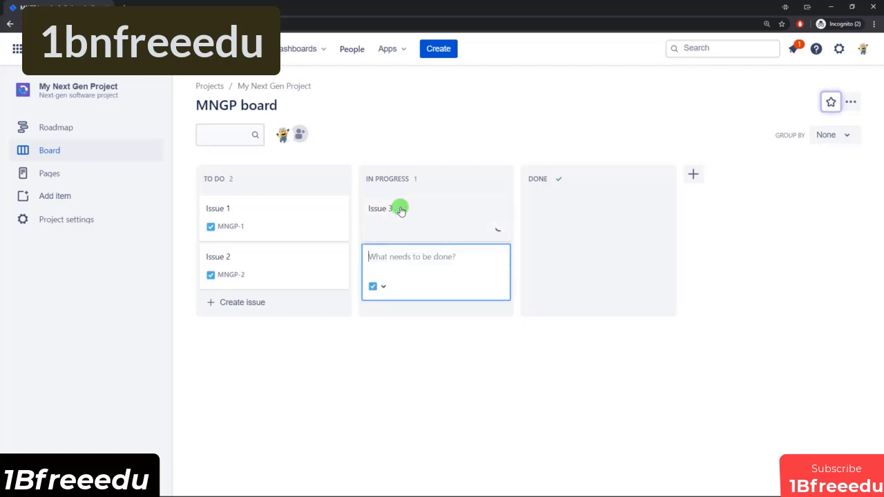
Step: Create three issues at once in the To Do column from the Notepad lines "Issue 4", "Issue 5" and "Issue 6"
{"action": "left_click", "coordinate": [248, 304]}
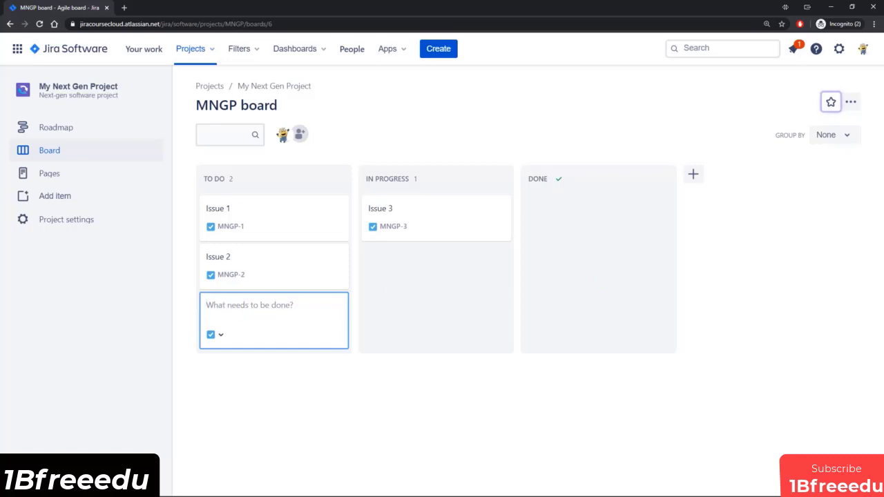
{"action": "left_click_drag", "start_coordinate": [883, 205], "coordinate": [529, 195]}
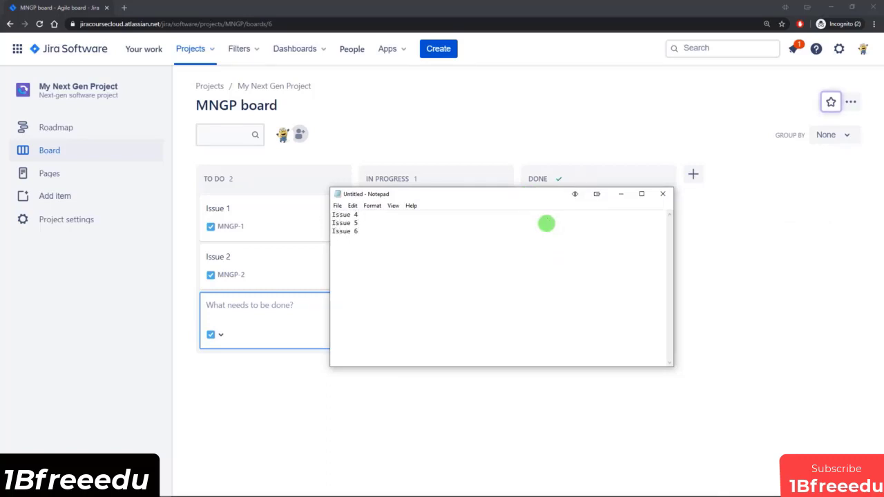
{"action": "left_click_drag", "start_coordinate": [387, 235], "coordinate": [331, 213]}
{"action": "key", "text": "ctrl+c"}
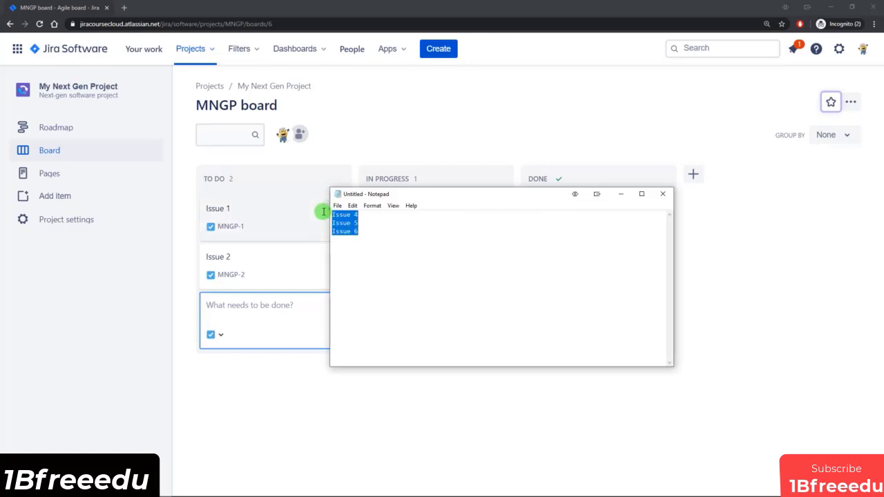
{"action": "left_click", "coordinate": [623, 194]}
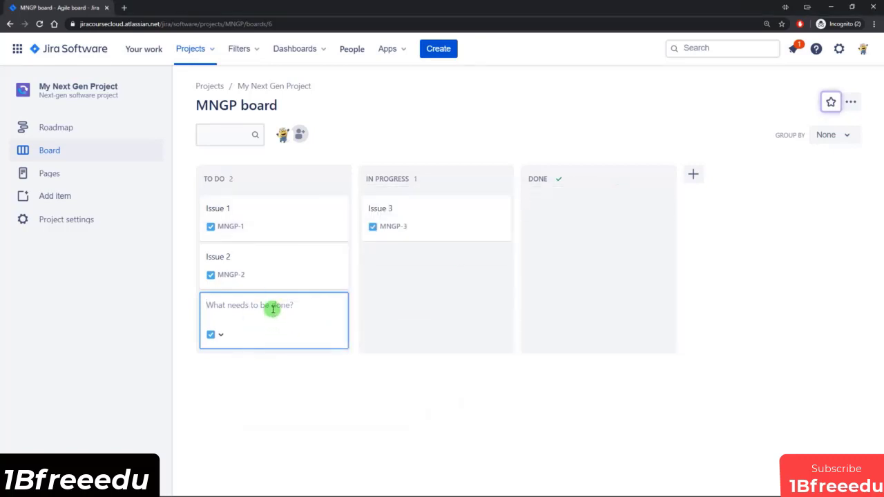
{"action": "key", "text": "ctrl+v"}
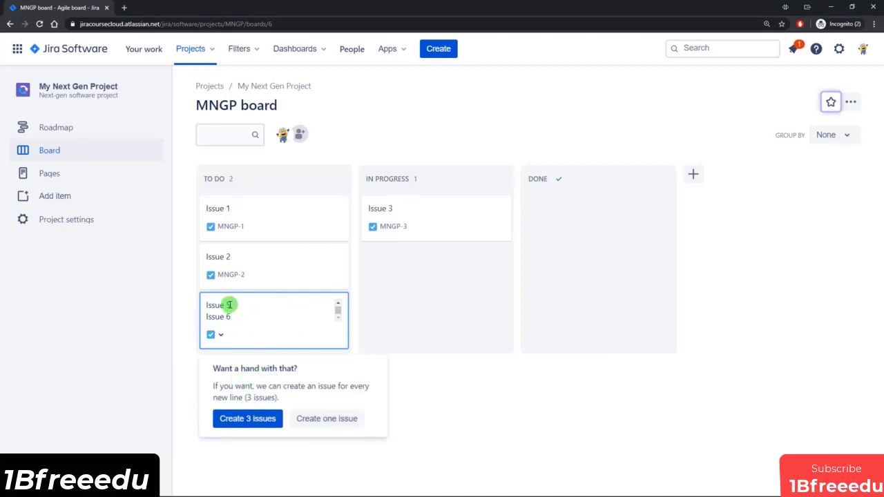
{"action": "scroll", "coordinate": [236, 309], "scroll_direction": "up", "scroll_amount": 1}
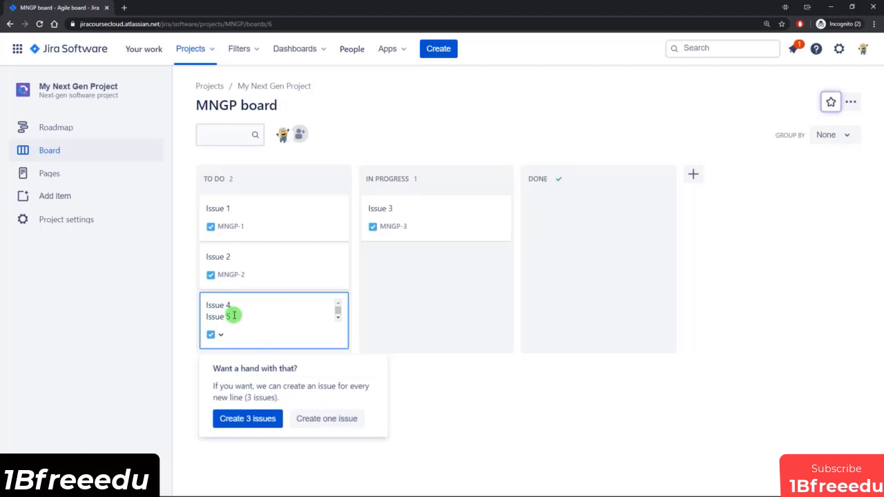
{"action": "scroll", "coordinate": [233, 310], "scroll_direction": "down", "scroll_amount": 1}
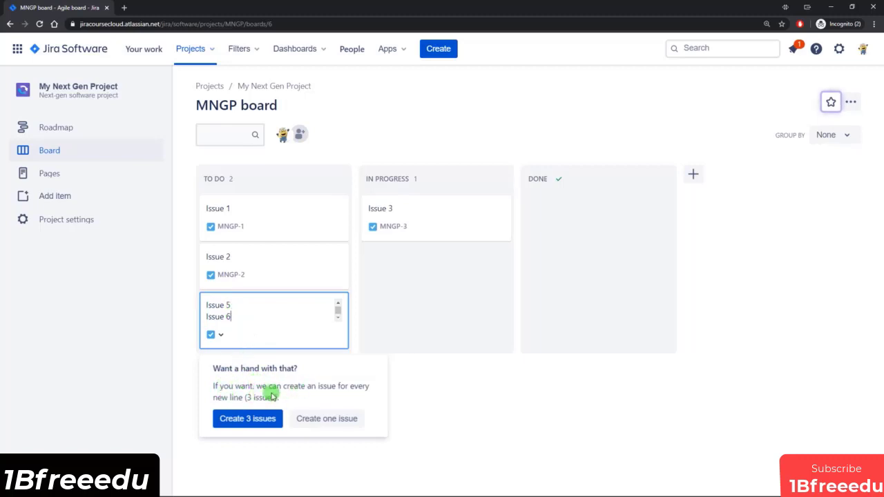
{"action": "left_click", "coordinate": [242, 419]}
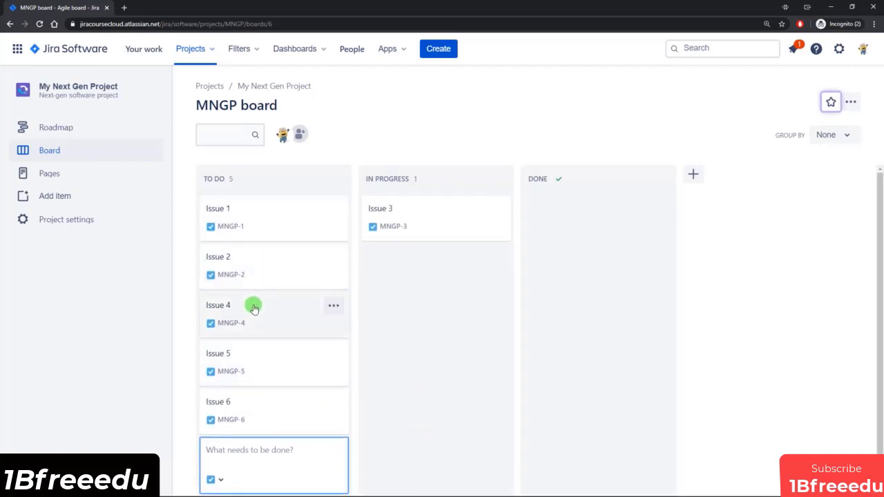
{"action": "scroll", "coordinate": [242, 462], "scroll_direction": "down", "scroll_amount": 1}
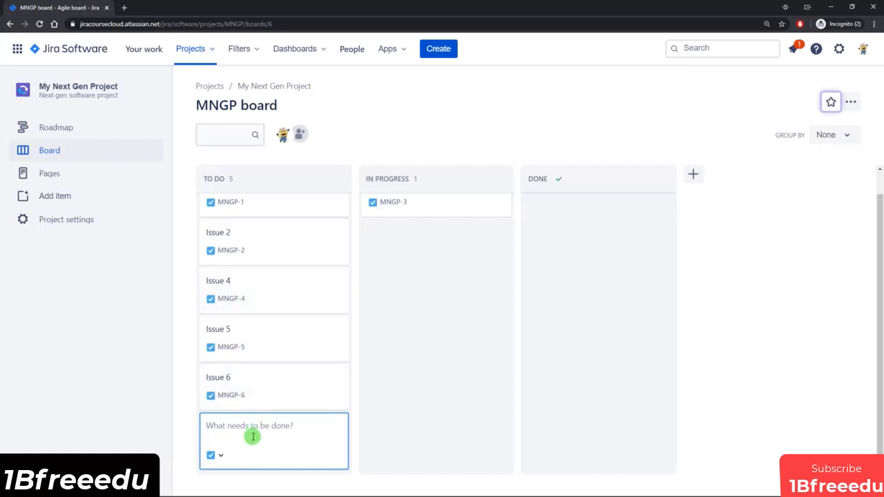
{"action": "left_click", "coordinate": [442, 409]}
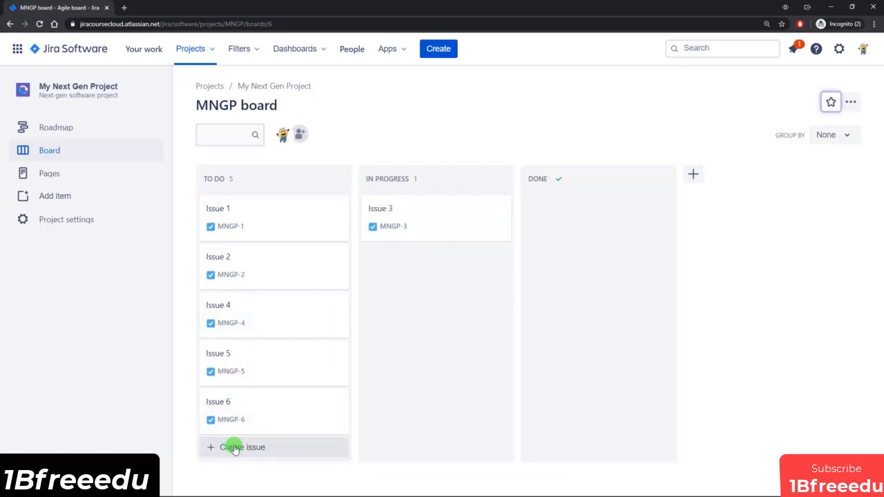
Step: Insert an issue named "Issue 7" between Issue 2 and Issue 4 in the To Do column
{"action": "mouse_move", "coordinate": [233, 290]}
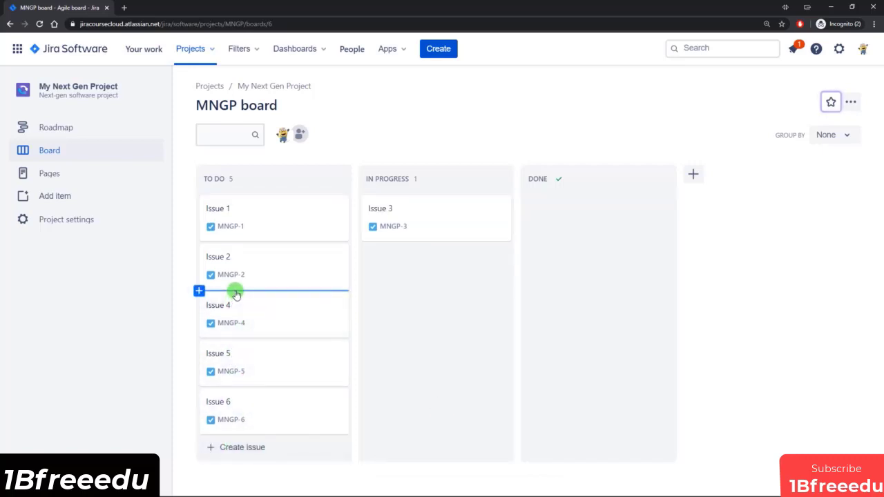
{"action": "left_click", "coordinate": [223, 291]}
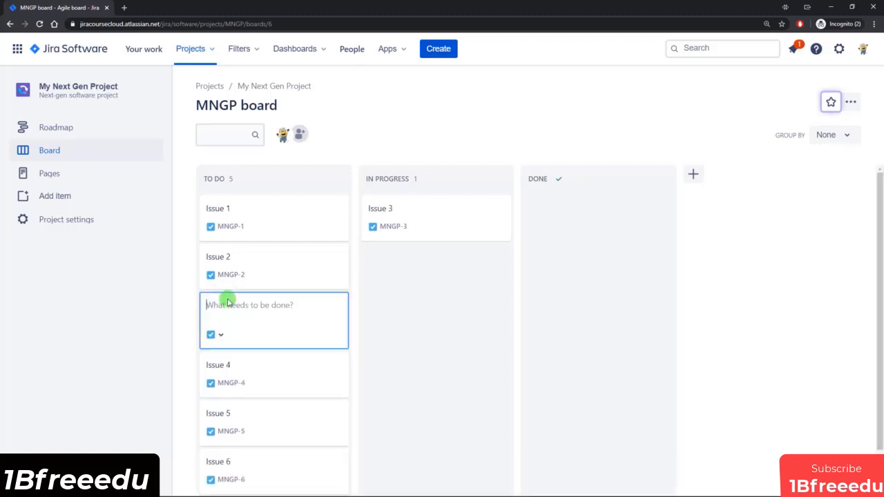
{"action": "type", "text": "Os"}
{"action": "key", "text": "BackSpace"}
{"action": "key", "text": "BackSpace"}
{"action": "type", "text": "I"}
{"action": "key", "text": "Return"}
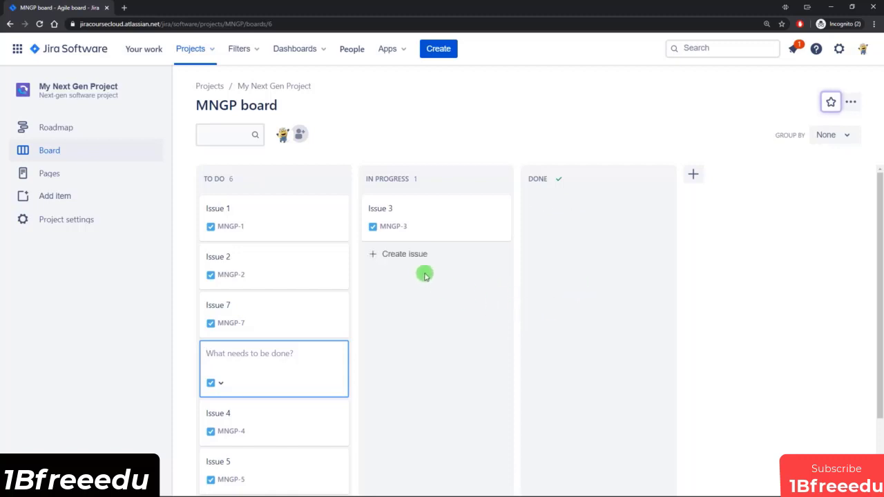
Step: Add a board column named "Review" and place it between In Progress and Done
{"action": "left_click", "coordinate": [694, 176]}
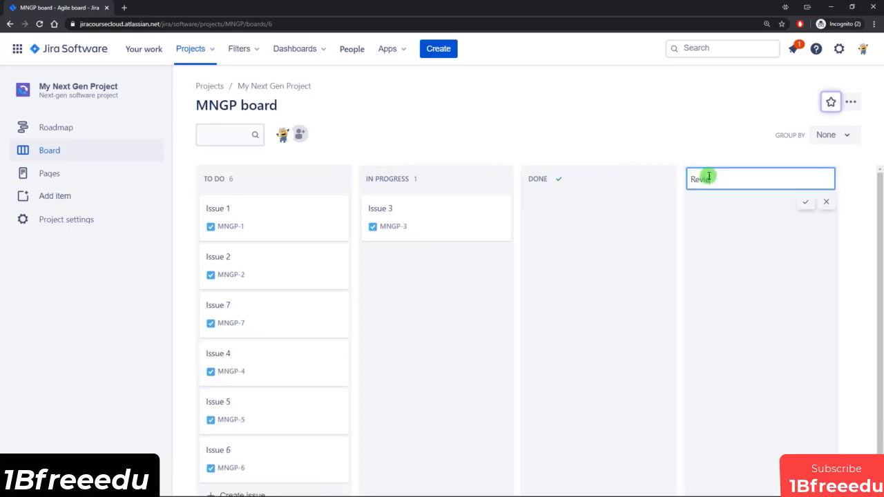
{"action": "key", "text": "Return"}
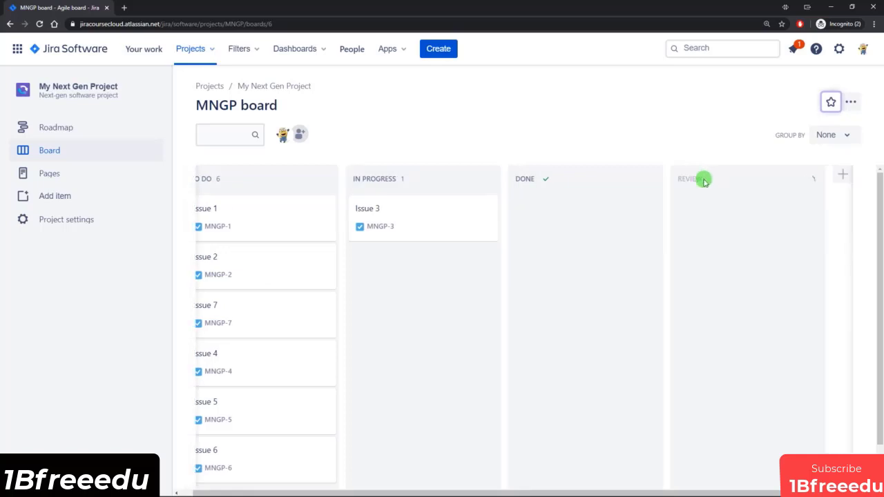
{"action": "left_click_drag", "start_coordinate": [697, 185], "coordinate": [548, 176]}
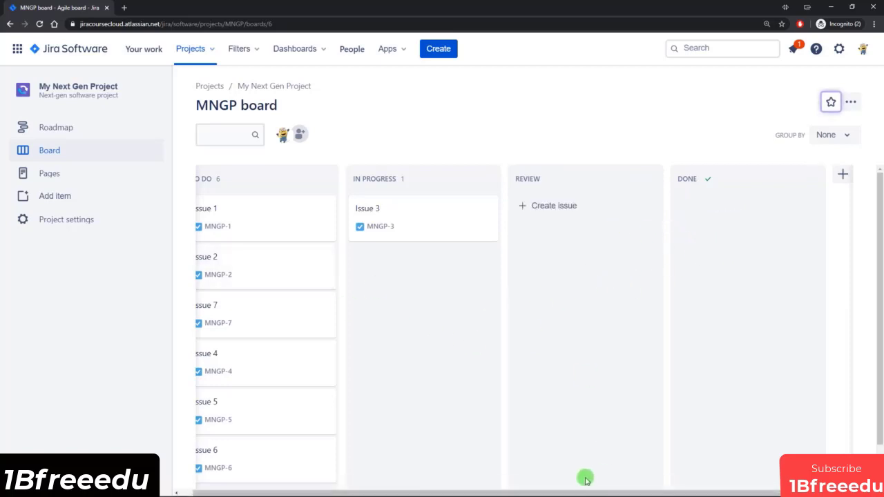
{"action": "left_click_drag", "start_coordinate": [579, 493], "coordinate": [548, 493]}
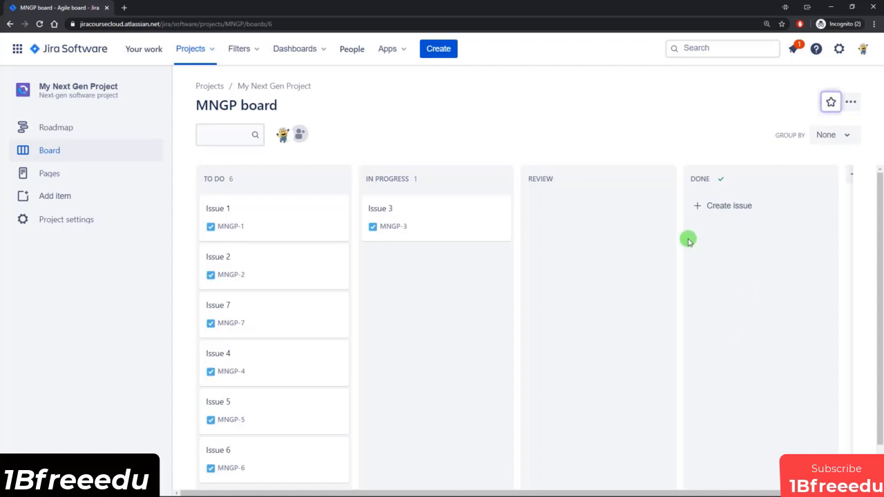
Step: View the Review column's maximum issues limit setting and leave it without setting a limit
{"action": "mouse_move", "coordinate": [734, 180]}
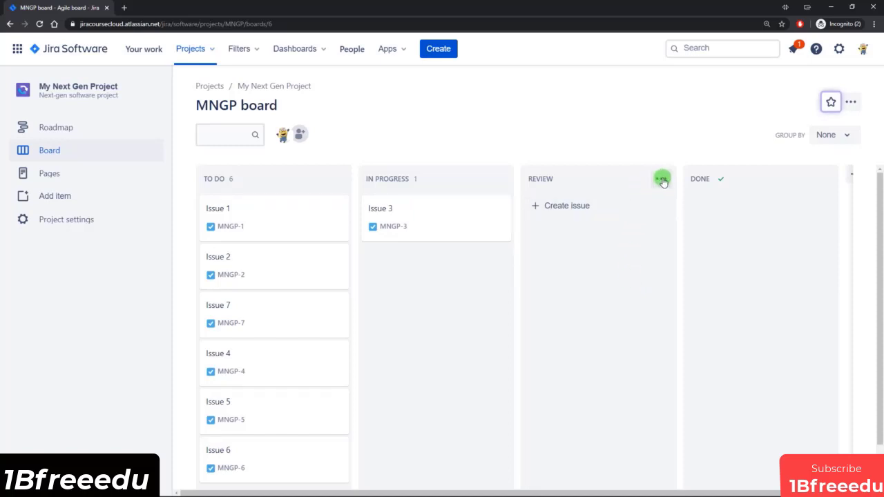
{"action": "left_click", "coordinate": [661, 180]}
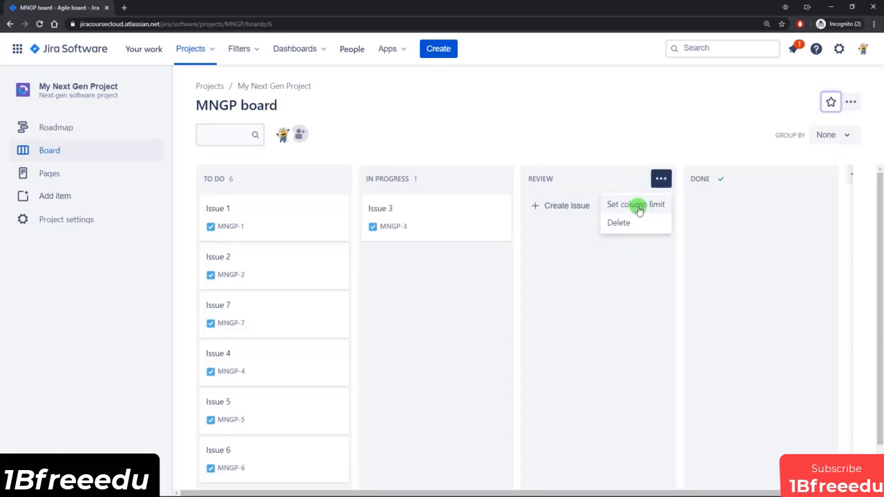
{"action": "left_click", "coordinate": [636, 206]}
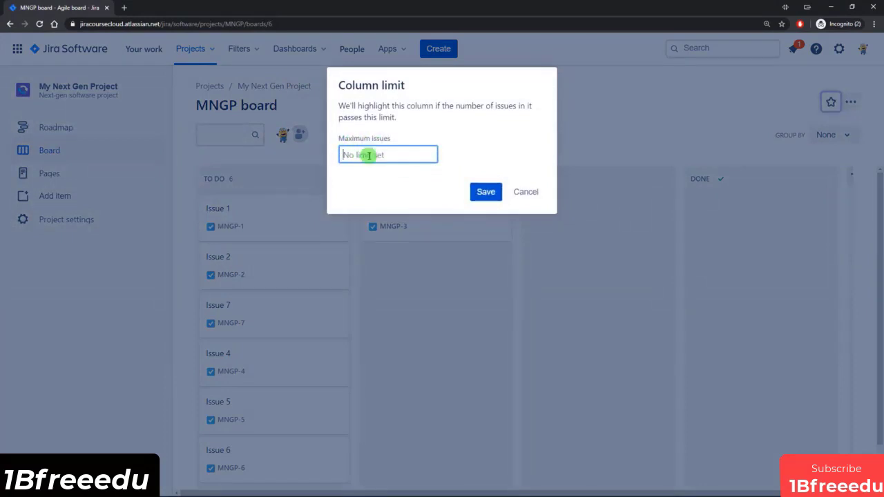
{"action": "left_click", "coordinate": [527, 192]}
Step: Move Issue 1 from To Do to the Done column and switch its details to open in the sidebar
{"action": "mouse_move", "coordinate": [619, 274]}
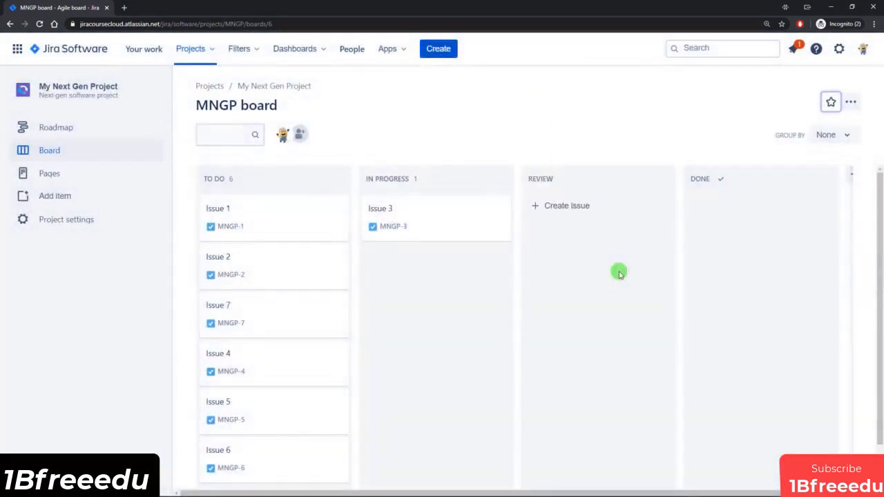
{"action": "left_click_drag", "start_coordinate": [278, 214], "coordinate": [745, 219]}
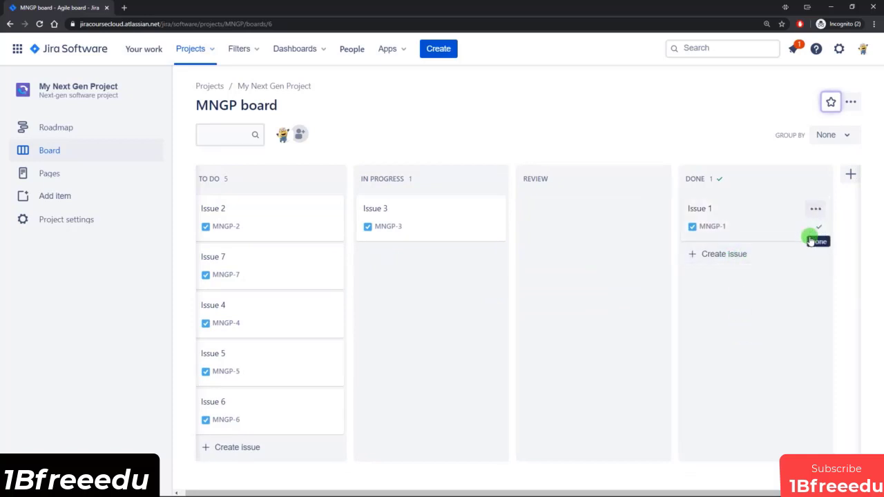
{"action": "left_click", "coordinate": [750, 212]}
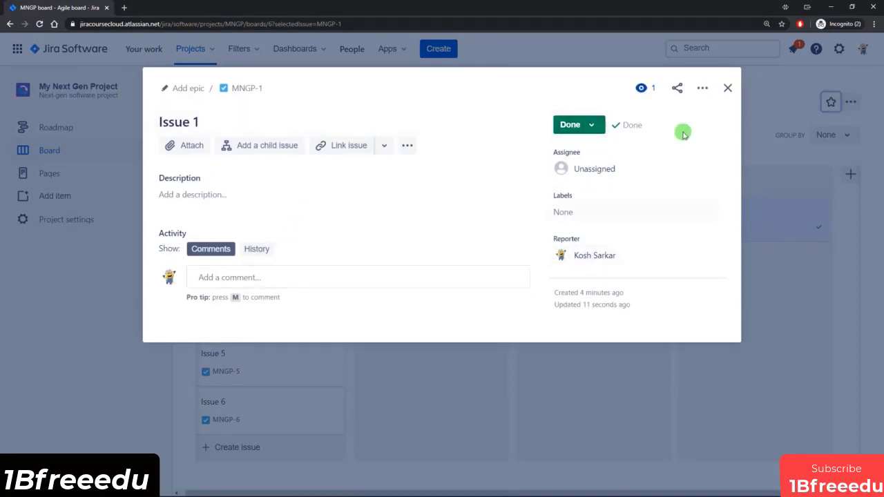
{"action": "left_click", "coordinate": [702, 88]}
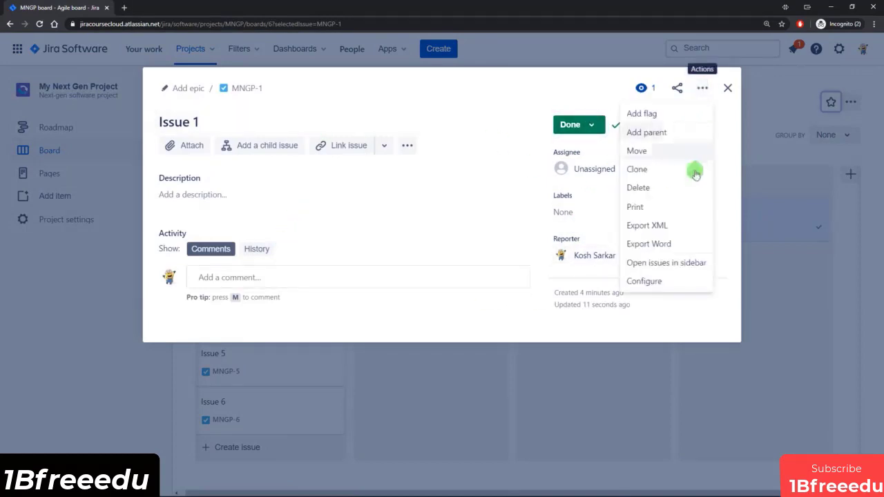
{"action": "left_click", "coordinate": [655, 267]}
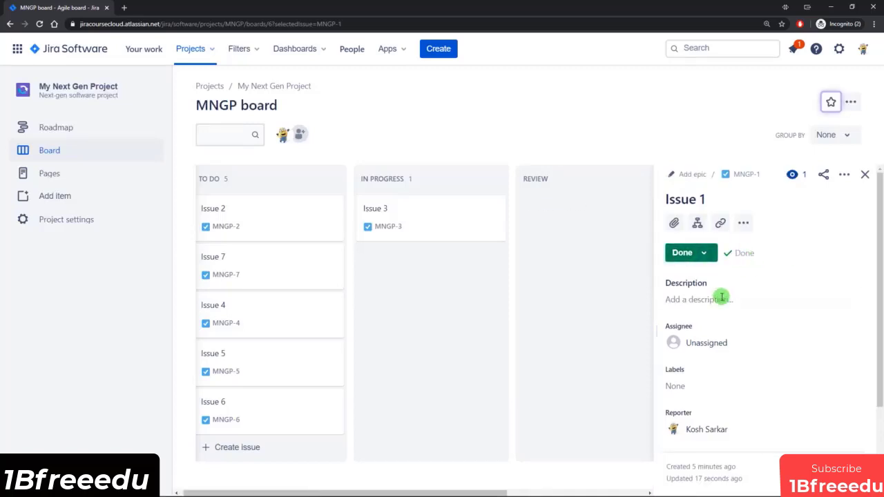
{"action": "scroll", "coordinate": [715, 318], "scroll_direction": "down", "scroll_amount": 2}
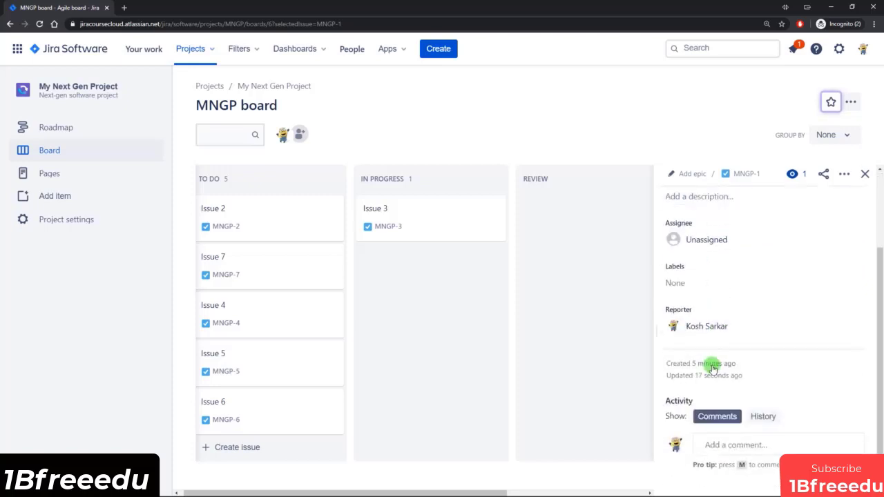
{"action": "scroll", "coordinate": [713, 366], "scroll_direction": "up", "scroll_amount": 1}
{"action": "scroll", "coordinate": [713, 368], "scroll_direction": "up", "scroll_amount": 1}
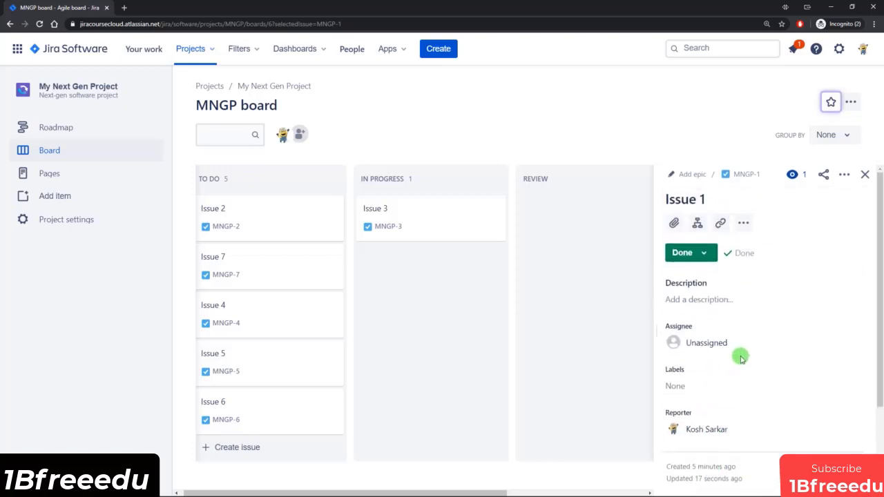
{"action": "scroll", "coordinate": [740, 356], "scroll_direction": "down", "scroll_amount": 3}
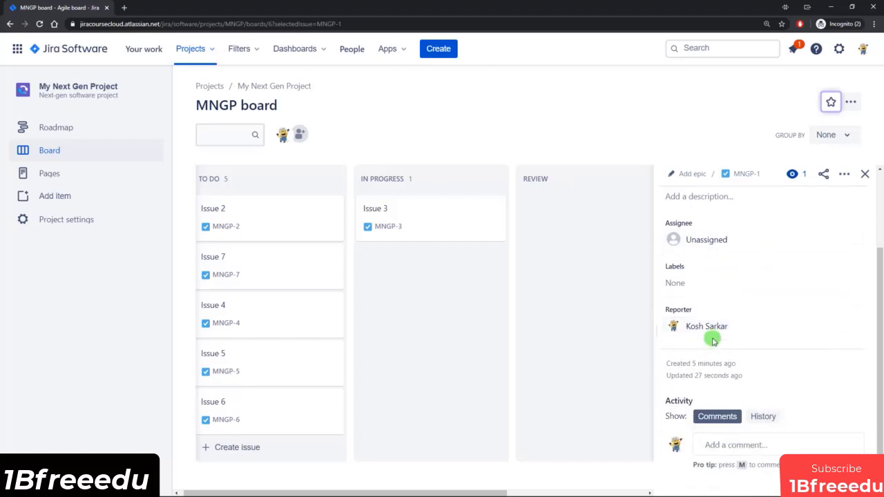
{"action": "scroll", "coordinate": [734, 335], "scroll_direction": "up", "scroll_amount": 3}
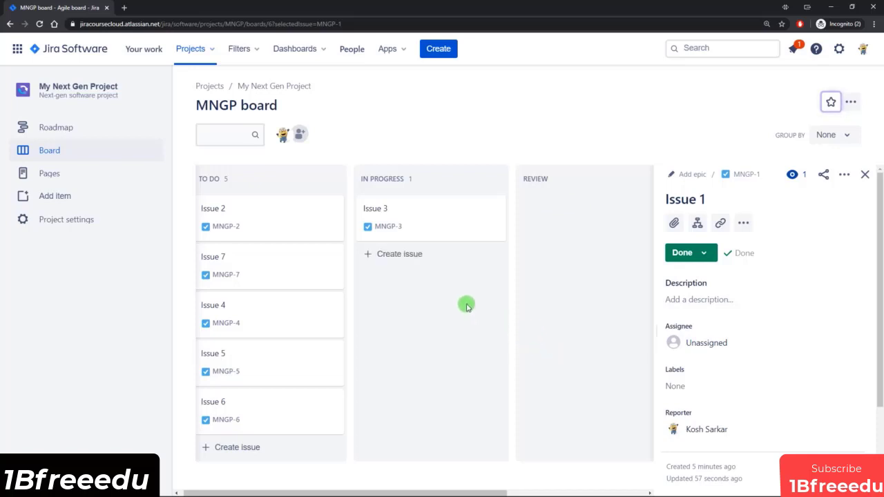
Step: Attach the recently uploaded file "Course Image.jpg" to Issue 2 and reload the board
{"action": "left_click", "coordinate": [275, 221]}
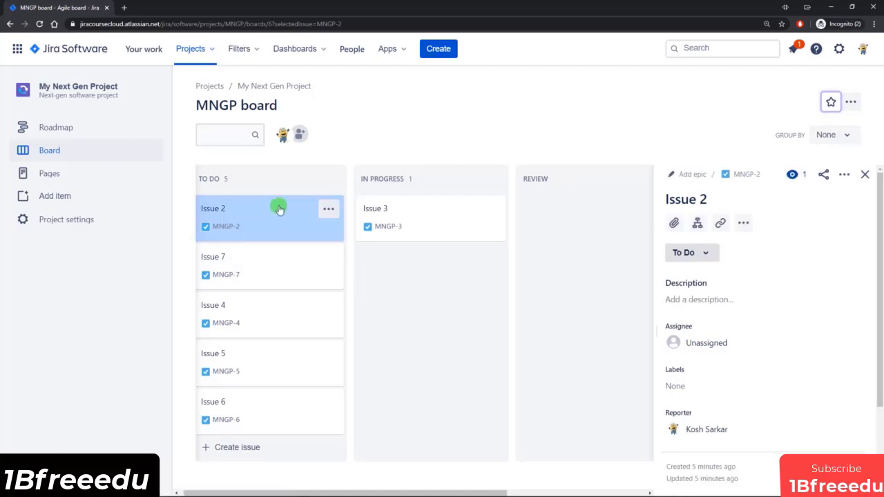
{"action": "left_click", "coordinate": [675, 223]}
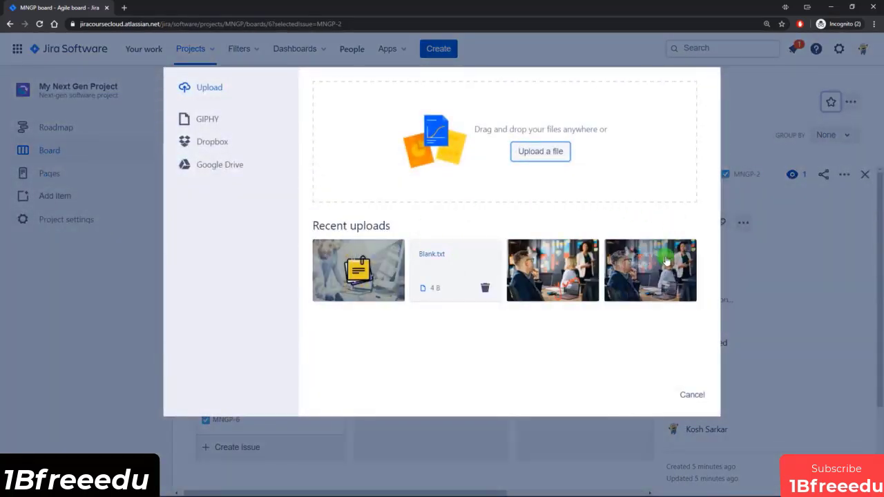
{"action": "left_click", "coordinate": [357, 272]}
{"action": "left_click", "coordinate": [644, 395]}
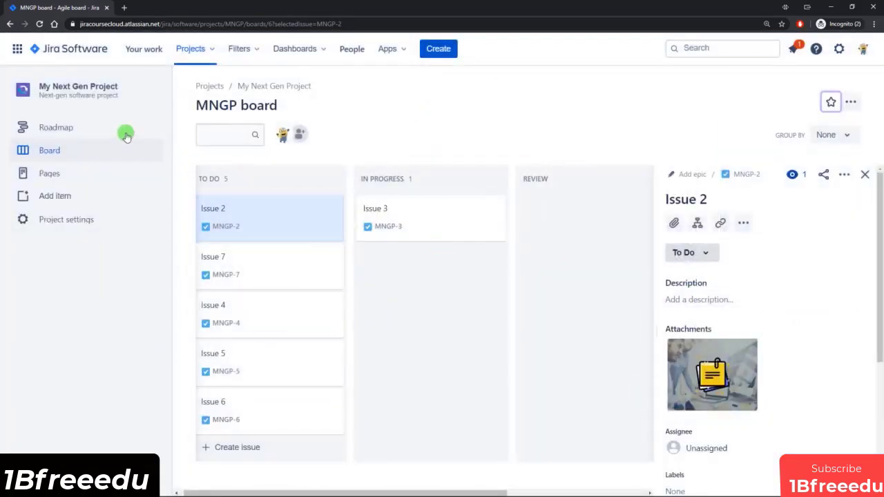
{"action": "left_click", "coordinate": [39, 23]}
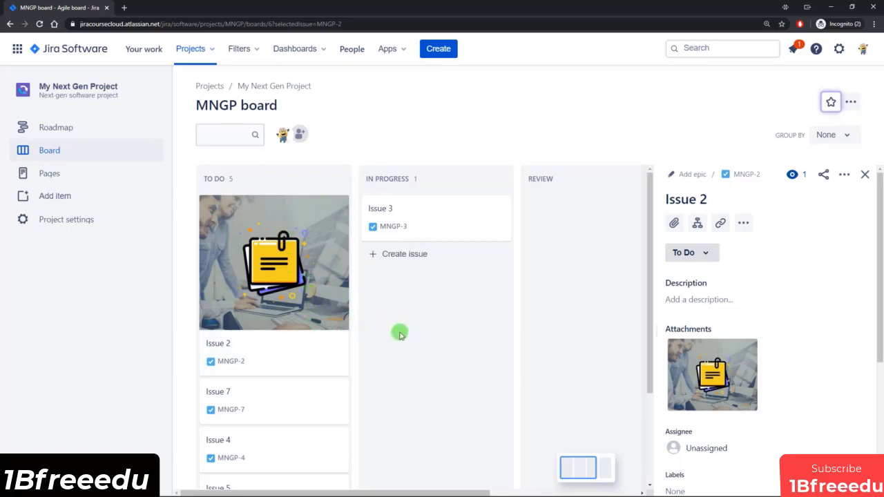
{"action": "scroll", "coordinate": [318, 330], "scroll_direction": "down", "scroll_amount": 2}
{"action": "scroll", "coordinate": [318, 331], "scroll_direction": "up", "scroll_amount": 2}
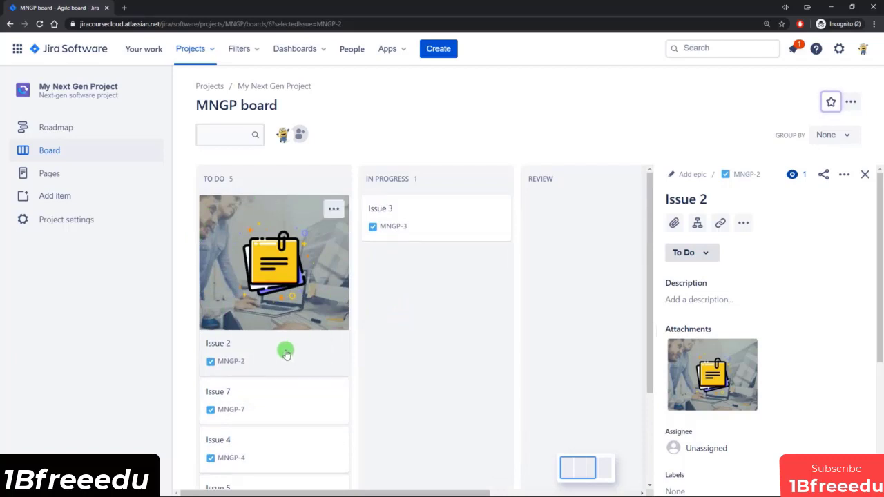
{"action": "mouse_move", "coordinate": [714, 371]}
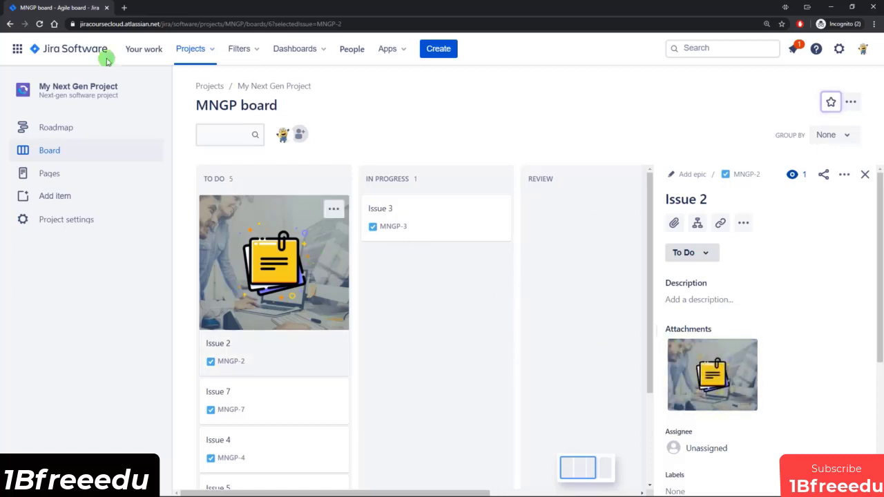
Step: Reload the board and turn off Issue 2's cover image from its Course Image.jpg attachment
{"action": "left_click", "coordinate": [40, 24]}
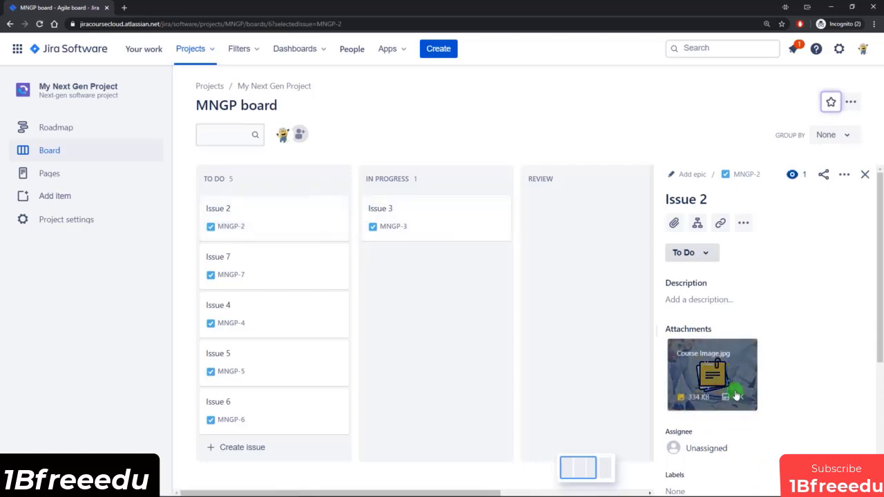
{"action": "left_click", "coordinate": [726, 401]}
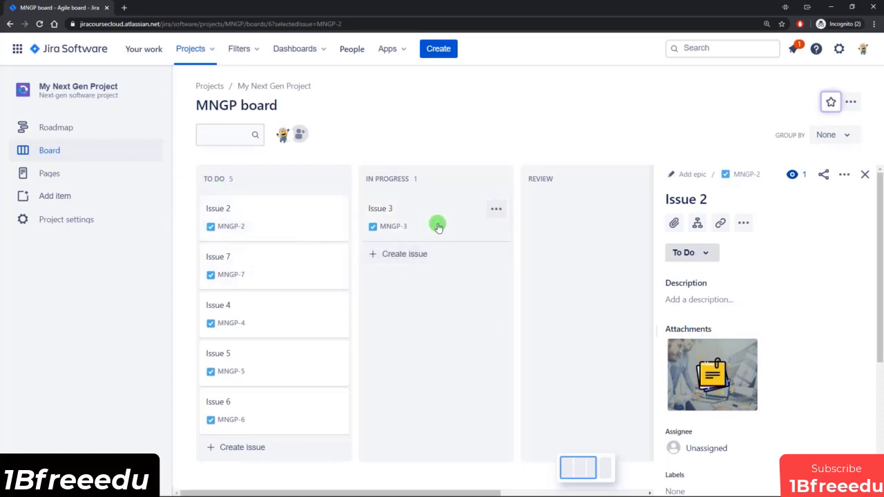
Step: Flag Issue 3 in the In Progress column, and remove the flag again
{"action": "left_click", "coordinate": [495, 212]}
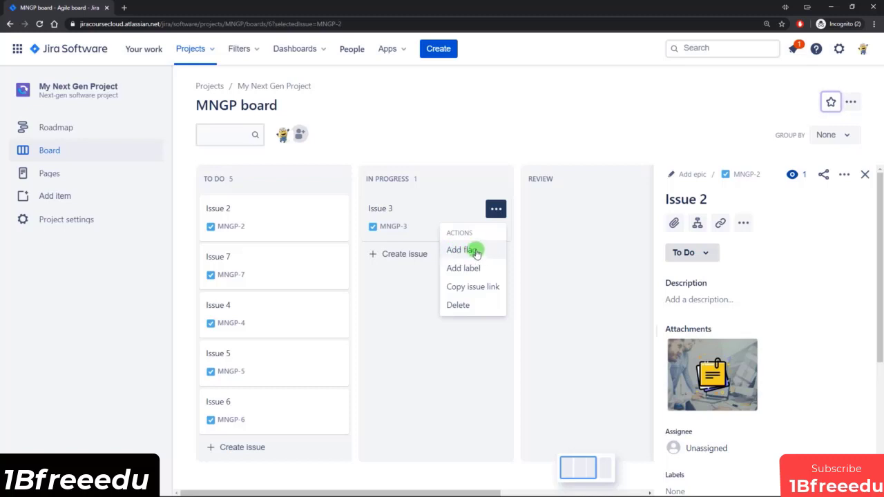
{"action": "left_click", "coordinate": [475, 251]}
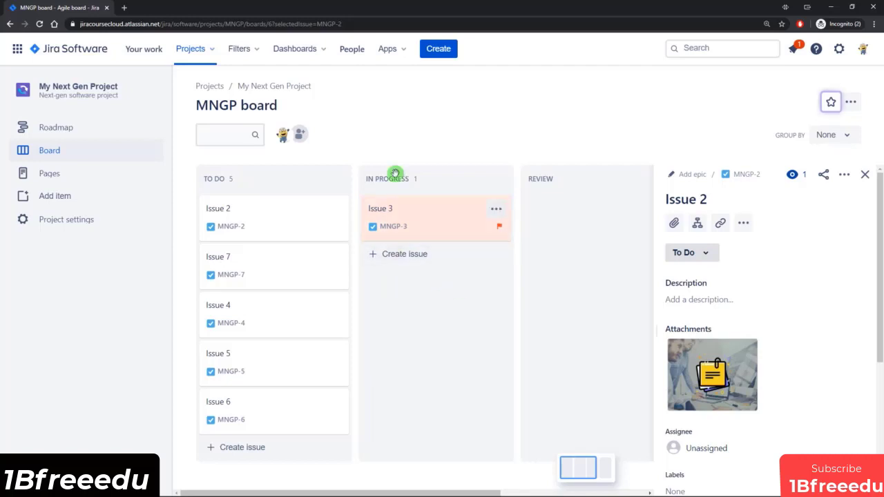
{"action": "left_click", "coordinate": [496, 209]}
{"action": "left_click", "coordinate": [463, 250]}
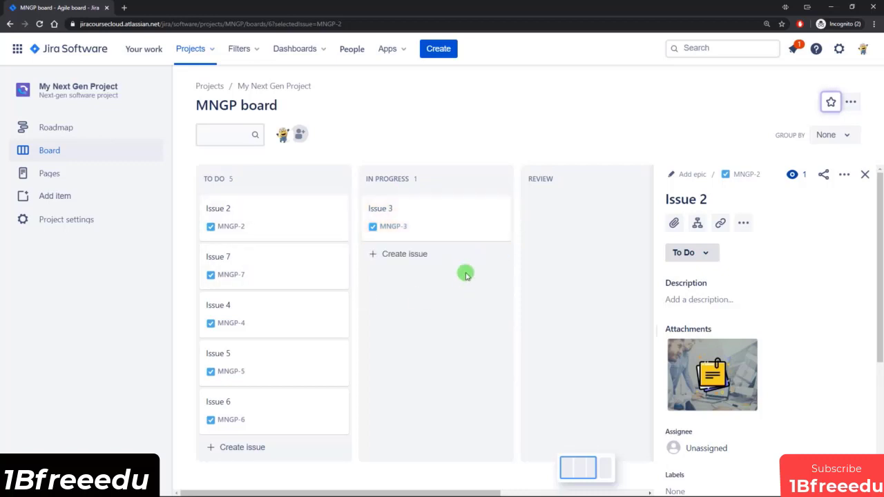
Step: Filter the board's issues by "7" and clear the filter text again
{"action": "left_click", "coordinate": [235, 134]}
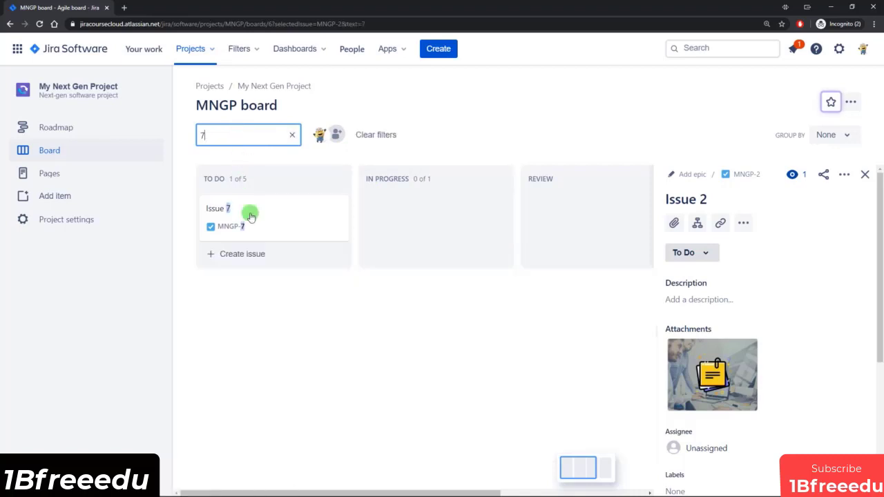
{"action": "left_click_drag", "start_coordinate": [207, 135], "coordinate": [195, 136]}
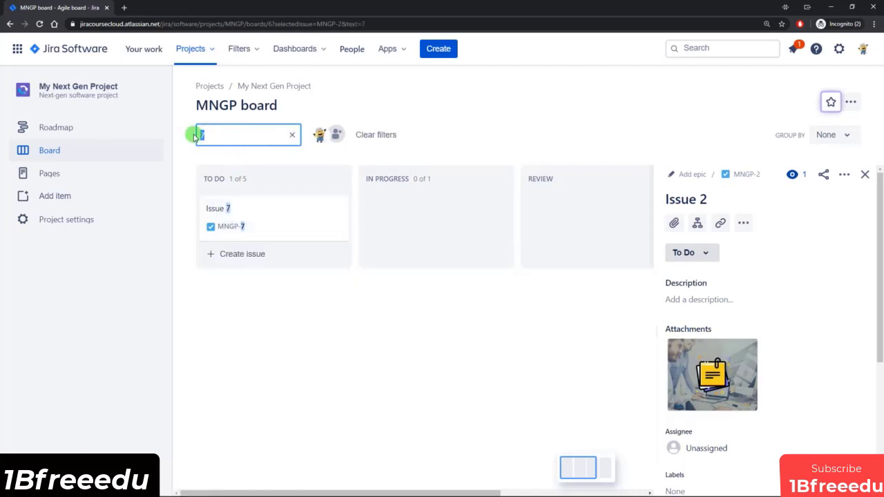
{"action": "key", "text": "BackSpace"}
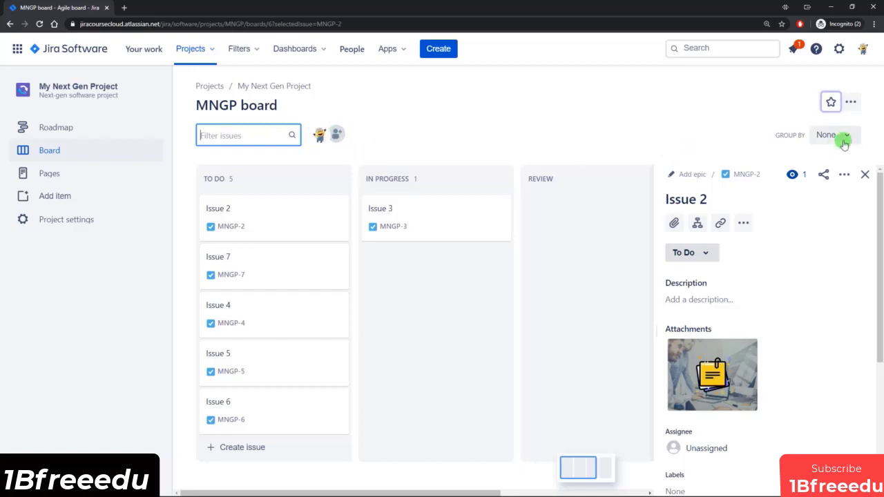
Step: Group the board's issues by Subtask
{"action": "left_click", "coordinate": [848, 137]}
{"action": "left_click", "coordinate": [833, 162]}
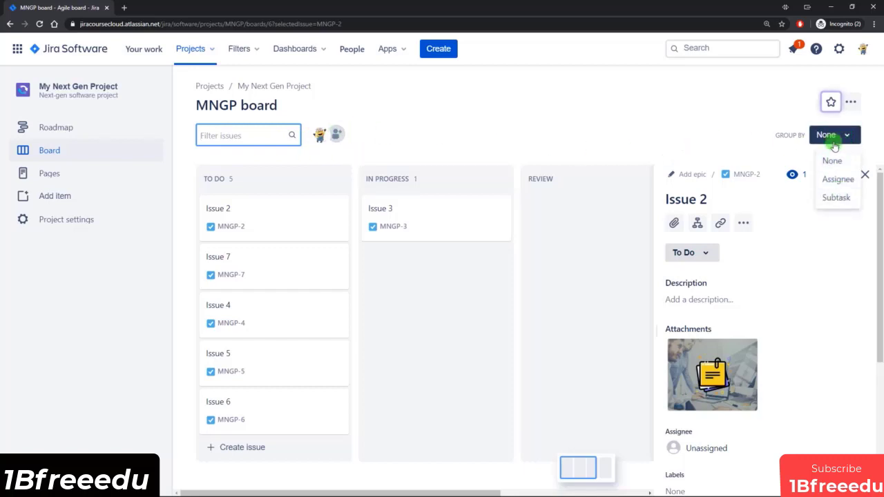
{"action": "left_click", "coordinate": [837, 199]}
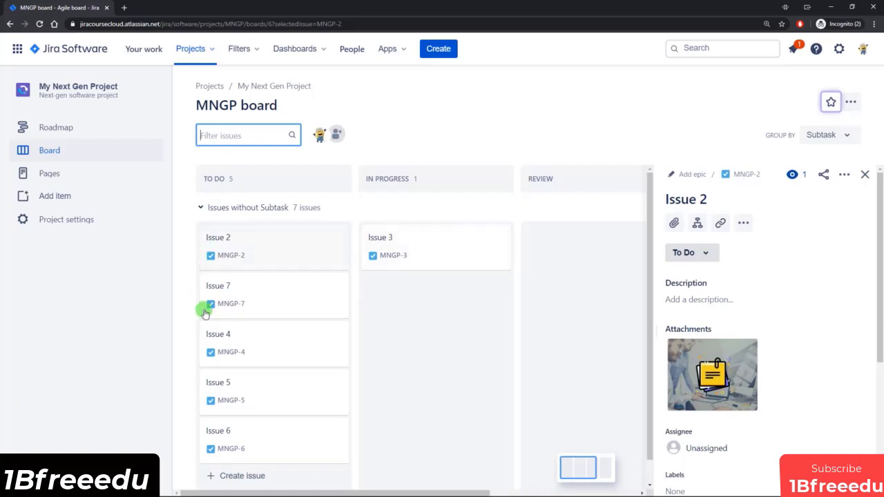
Step: Add a child issue named "Subtask 1" to Issue 2
{"action": "left_click", "coordinate": [254, 247]}
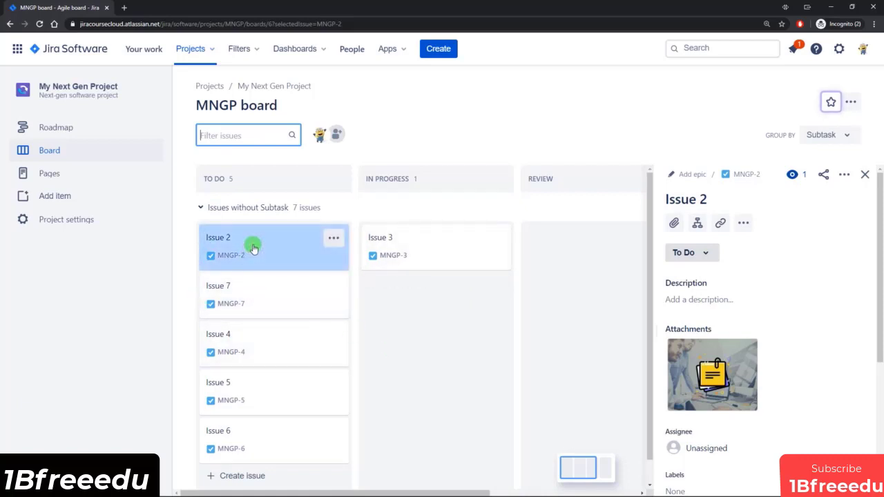
{"action": "left_click", "coordinate": [697, 225]}
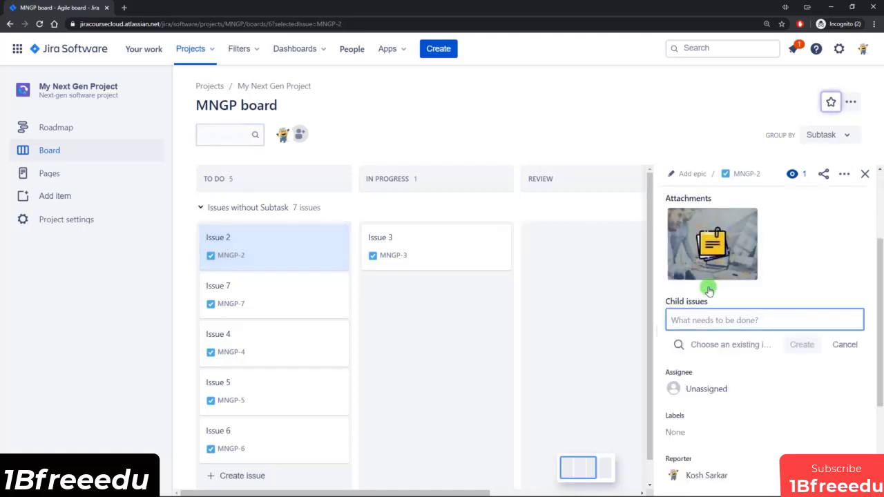
{"action": "type", "text": "Subtask 1"}
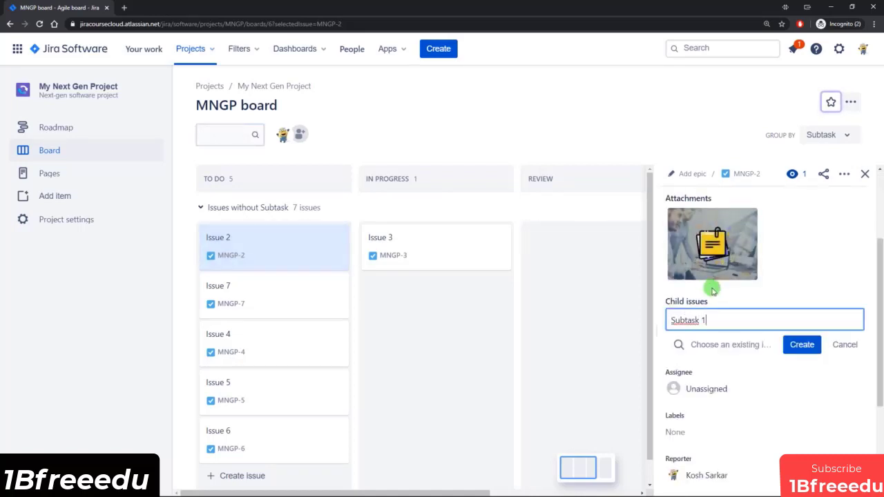
{"action": "left_click", "coordinate": [801, 344]}
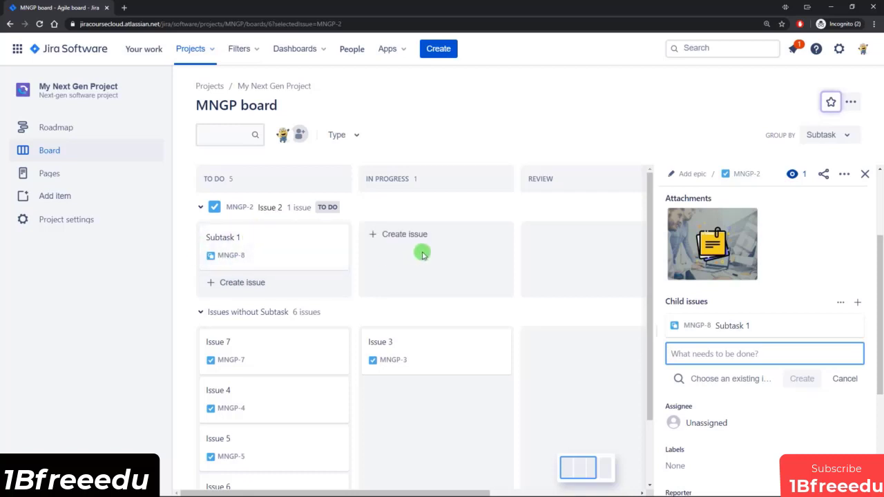
{"action": "scroll", "coordinate": [510, 411], "scroll_direction": "down", "scroll_amount": 2}
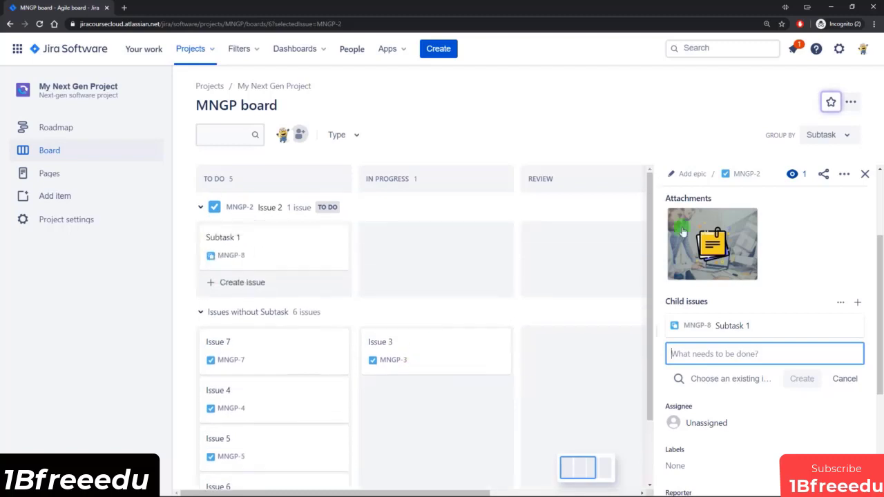
Step: Group the board by Assignee and close Issue 2's details sidebar
{"action": "left_click", "coordinate": [829, 135]}
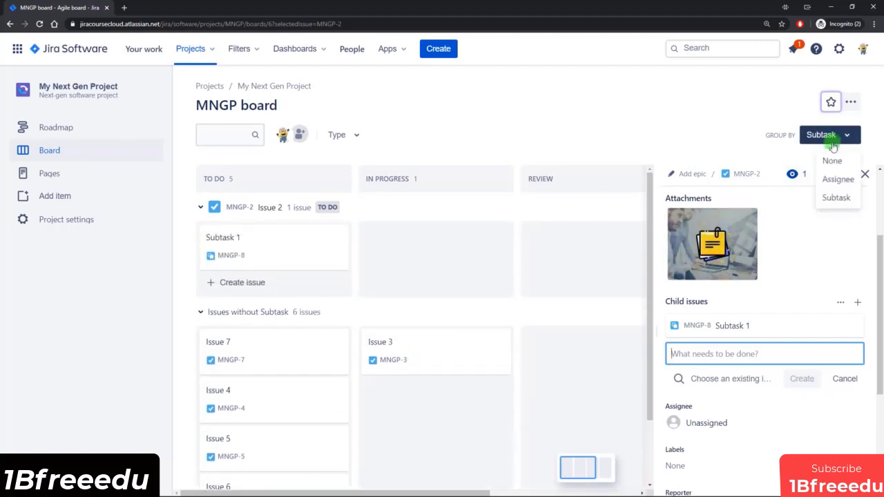
{"action": "left_click", "coordinate": [838, 180]}
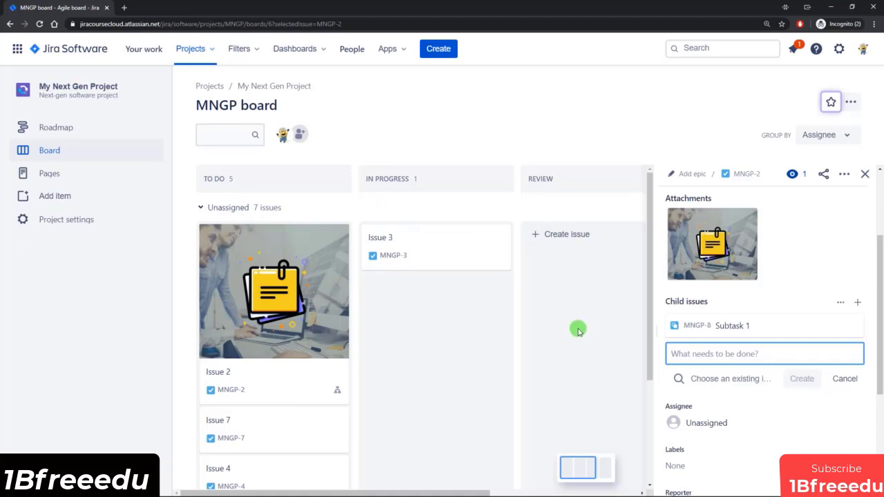
{"action": "left_click", "coordinate": [865, 174]}
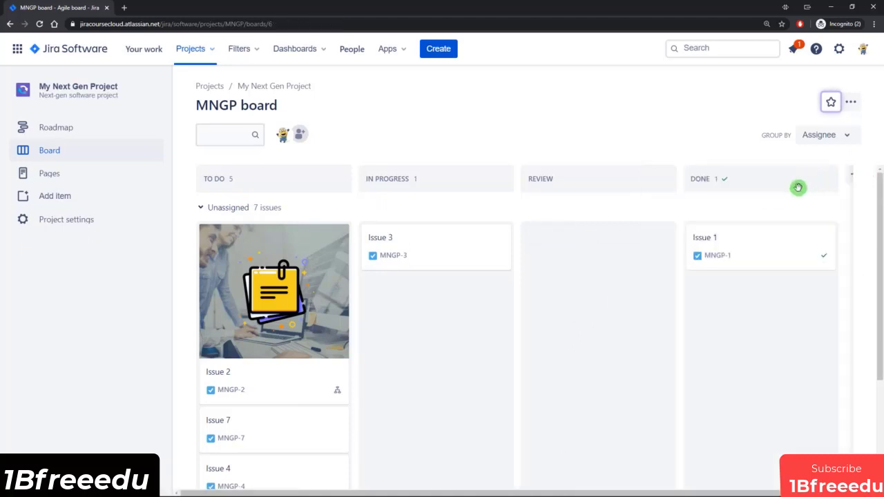
Step: Hide the cover images on the board's cards, and show them again
{"action": "left_click", "coordinate": [853, 103]}
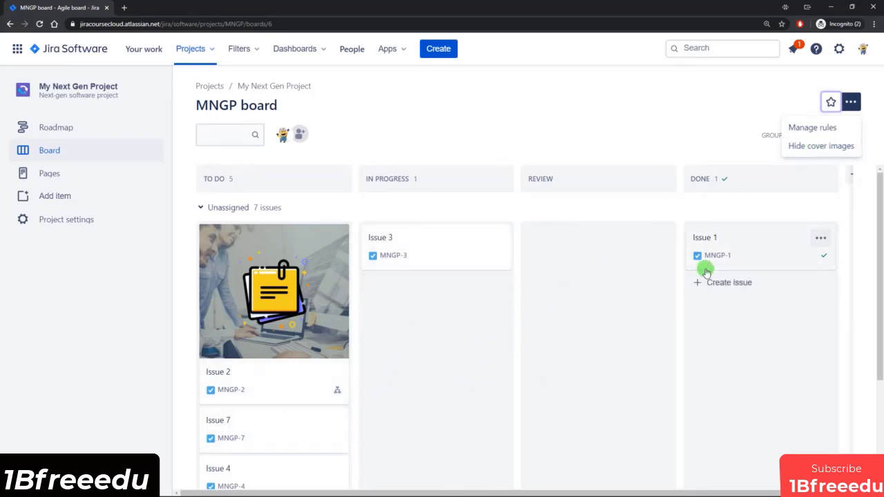
{"action": "left_click", "coordinate": [820, 146]}
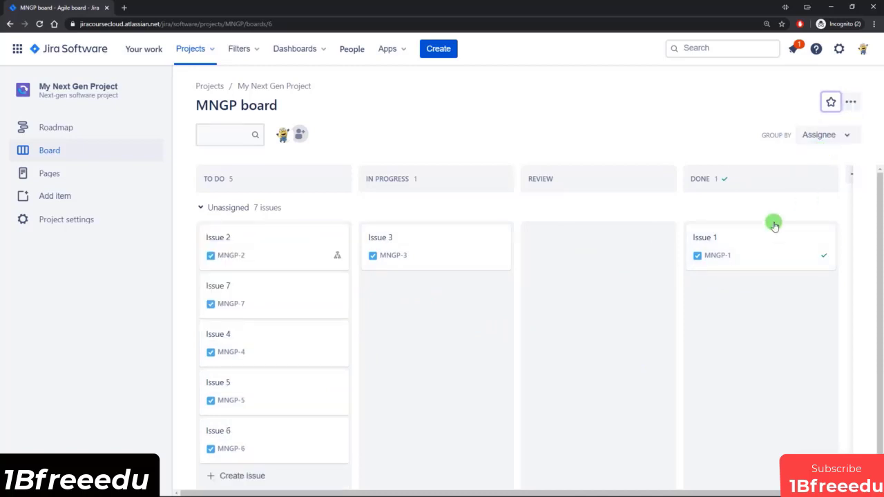
{"action": "left_click", "coordinate": [851, 102]}
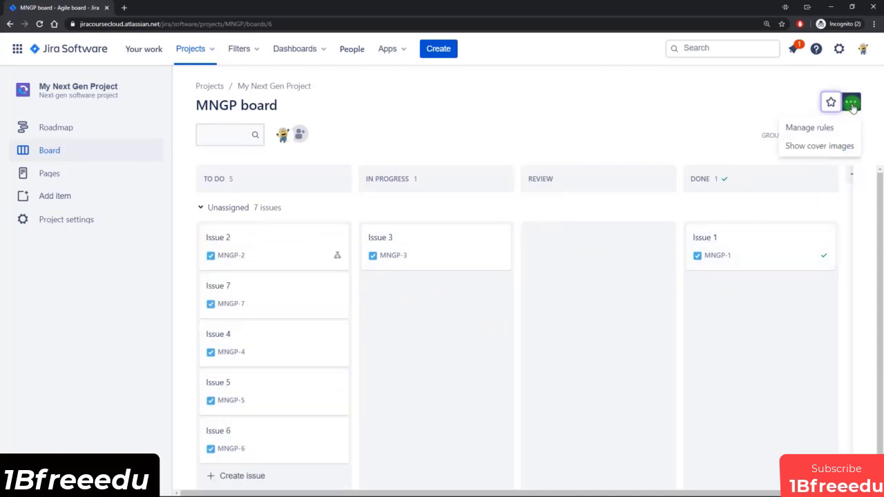
{"action": "left_click", "coordinate": [822, 146]}
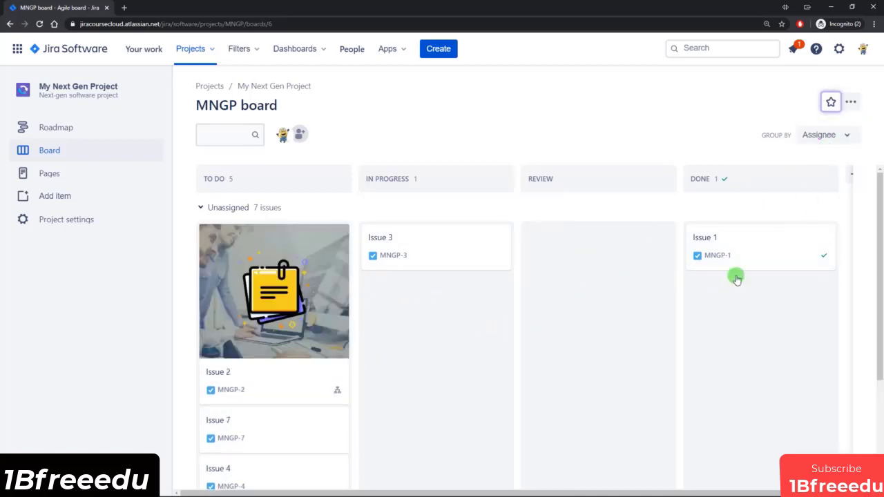
Step: Add an "Assign an issue to someone" board rule that assigns issues moving to In Progress to the developer user
{"action": "left_click", "coordinate": [854, 104]}
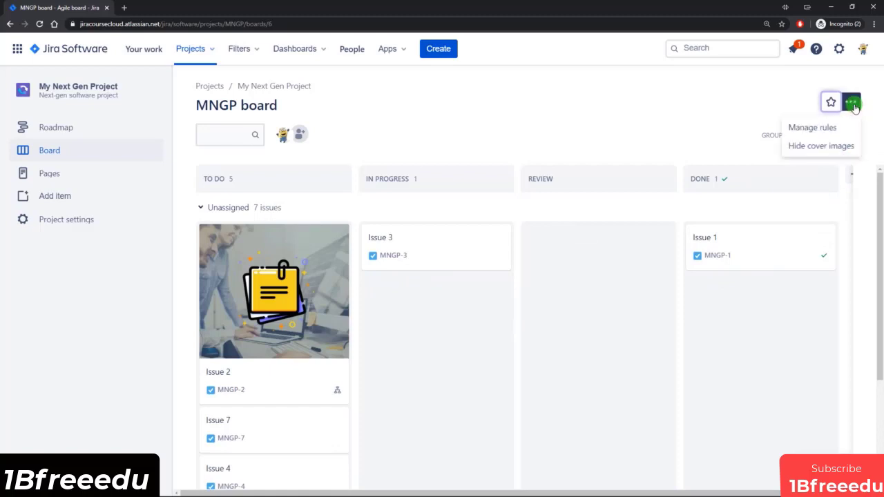
{"action": "left_click", "coordinate": [809, 127]}
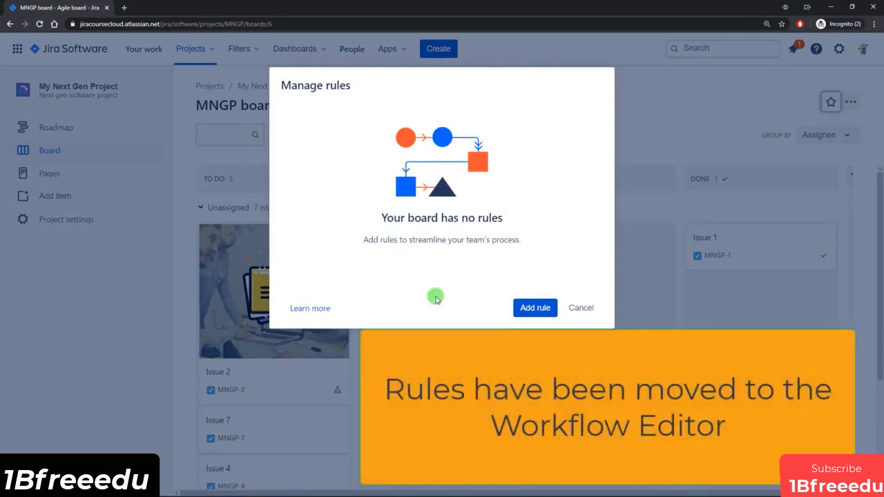
{"action": "left_click", "coordinate": [521, 308]}
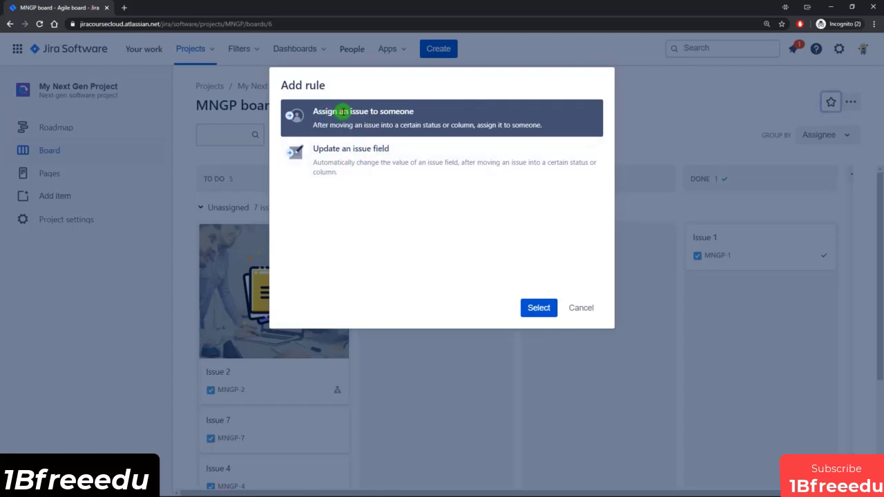
{"action": "left_click", "coordinate": [539, 306]}
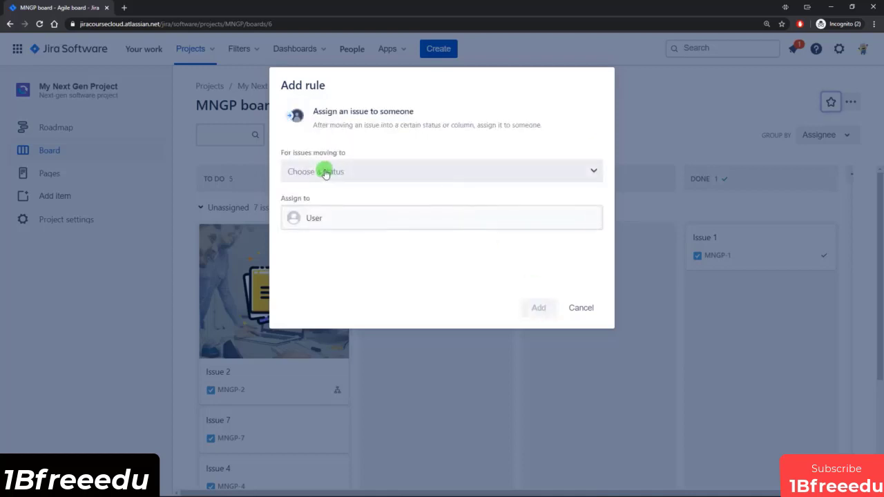
{"action": "left_click", "coordinate": [324, 173]}
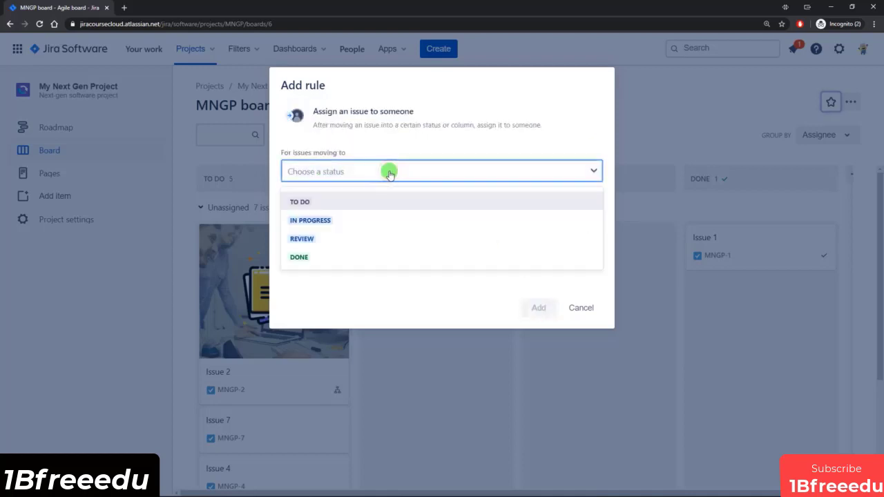
{"action": "left_click", "coordinate": [333, 221]}
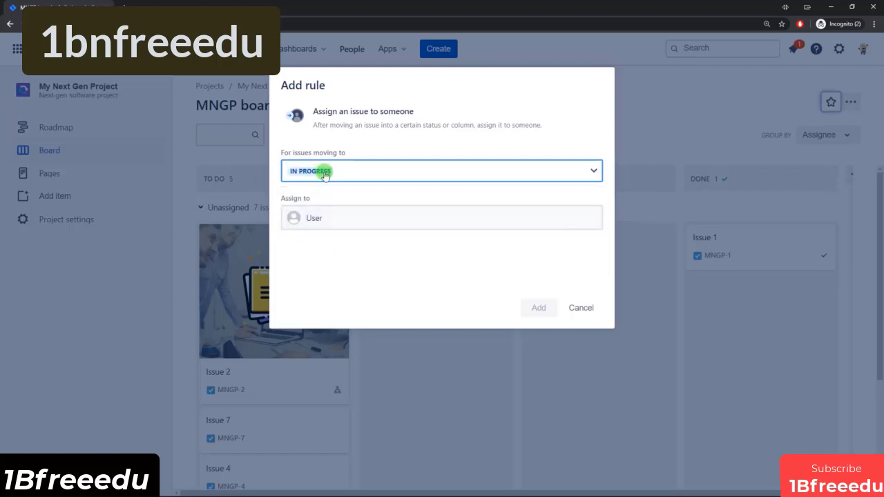
{"action": "left_click", "coordinate": [345, 218]}
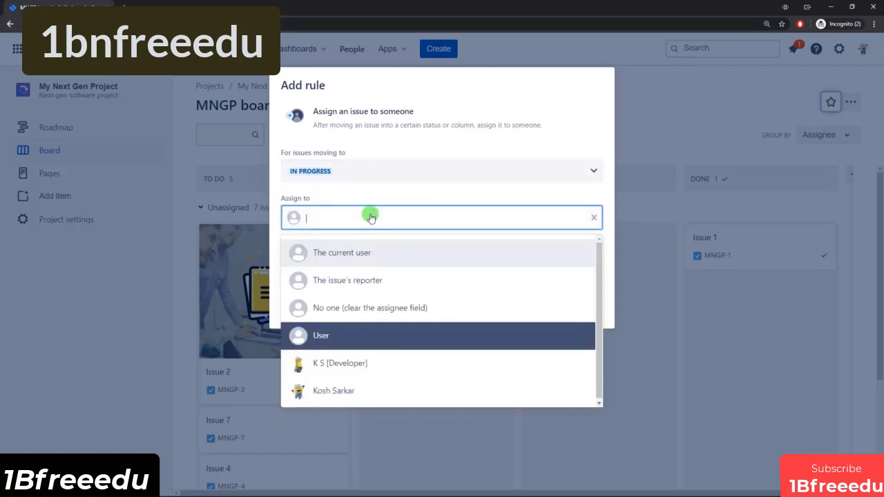
{"action": "left_click", "coordinate": [337, 364]}
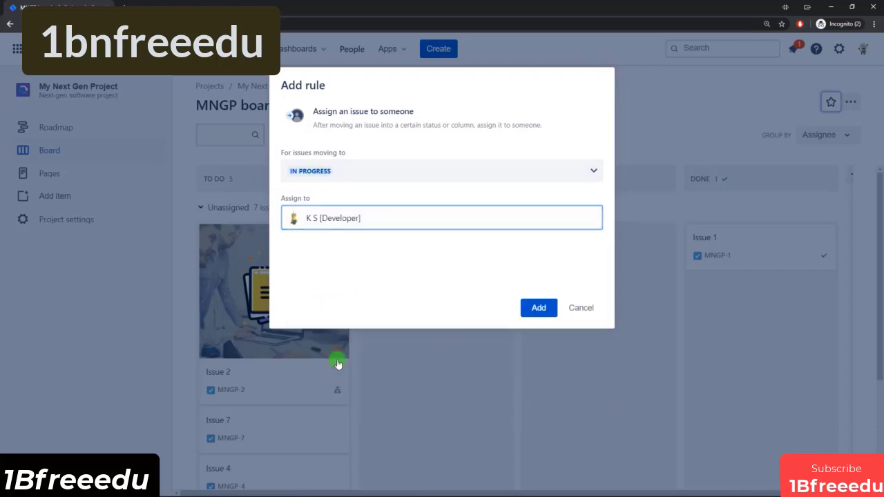
{"action": "left_click", "coordinate": [538, 309]}
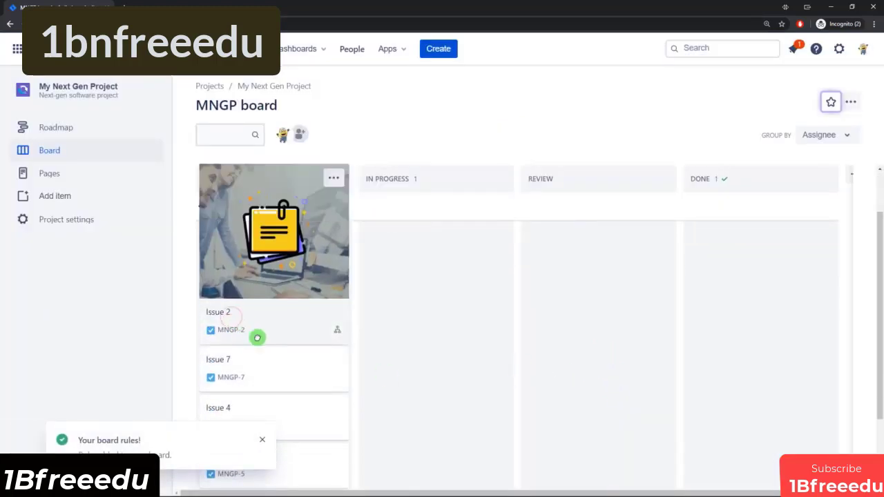
Step: Move Issue 7 from To Do to In Progress to try out the assignment rule
{"action": "left_click_drag", "start_coordinate": [257, 338], "coordinate": [241, 315]}
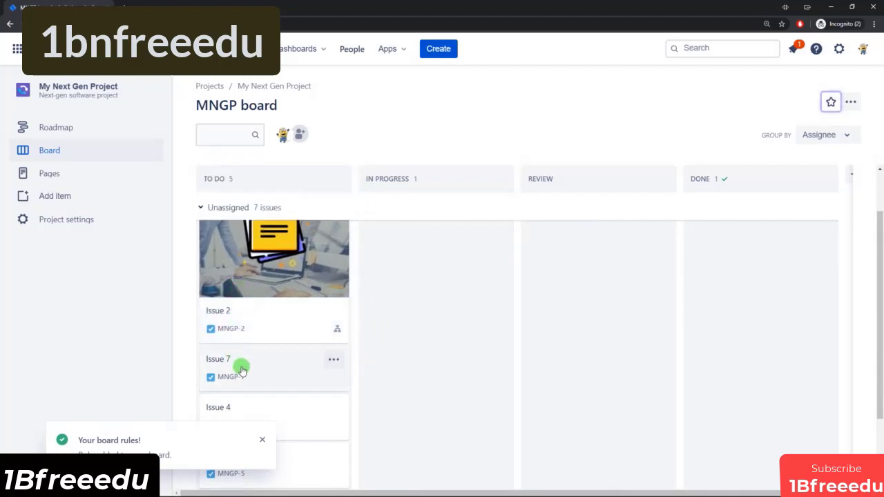
{"action": "left_click_drag", "start_coordinate": [242, 370], "coordinate": [407, 329]}
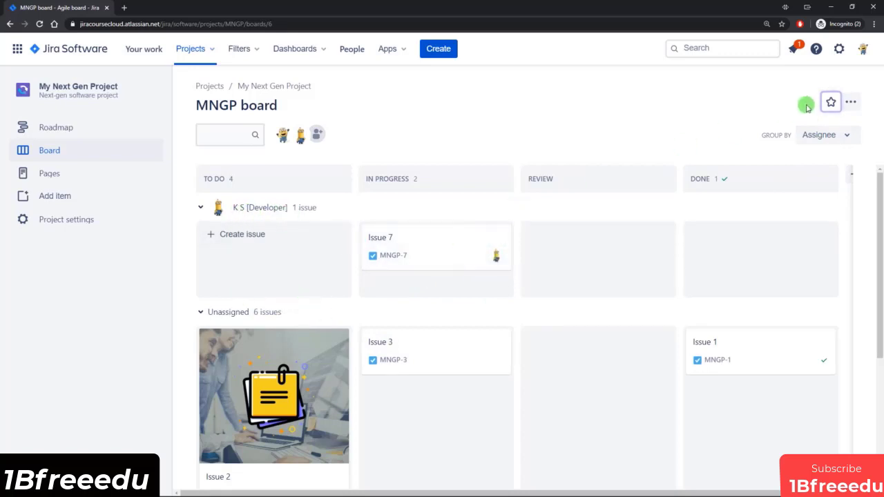
Step: Add an "Update an issue field" board rule that adds the label maintenance to issues moving to In Progress
{"action": "left_click", "coordinate": [851, 102]}
{"action": "left_click", "coordinate": [803, 124]}
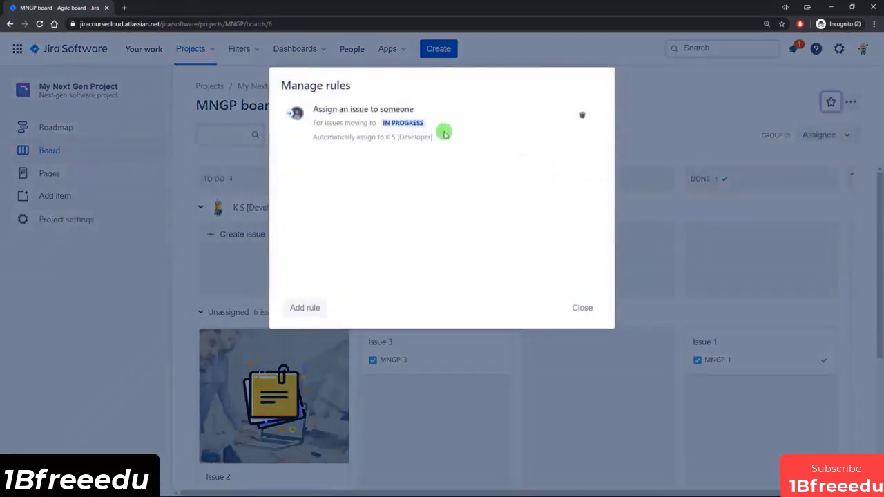
{"action": "left_click", "coordinate": [302, 310]}
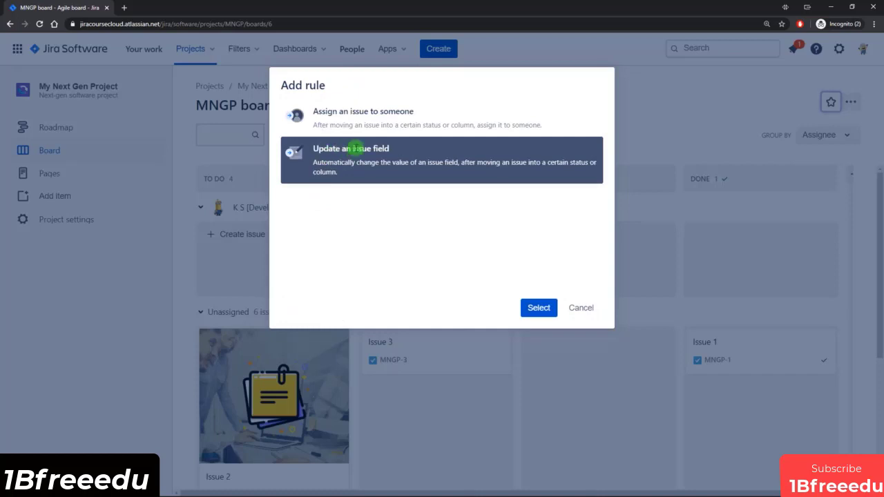
{"action": "left_click", "coordinate": [541, 310]}
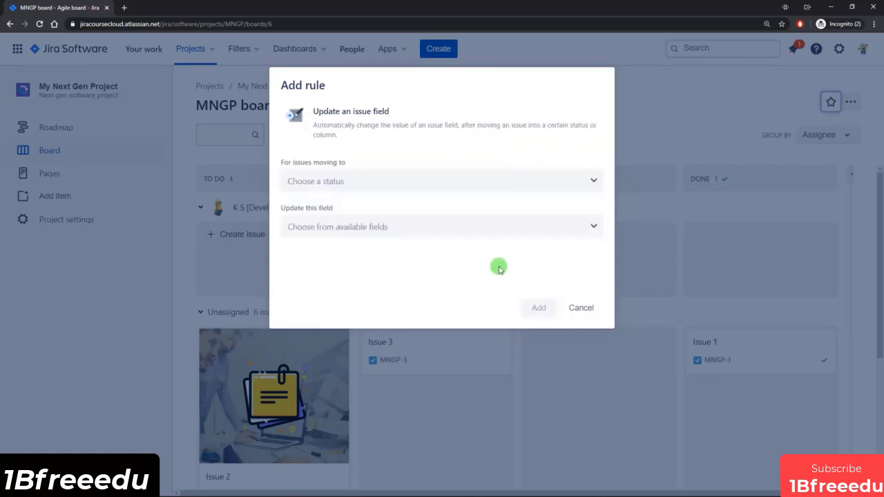
{"action": "left_click", "coordinate": [400, 177]}
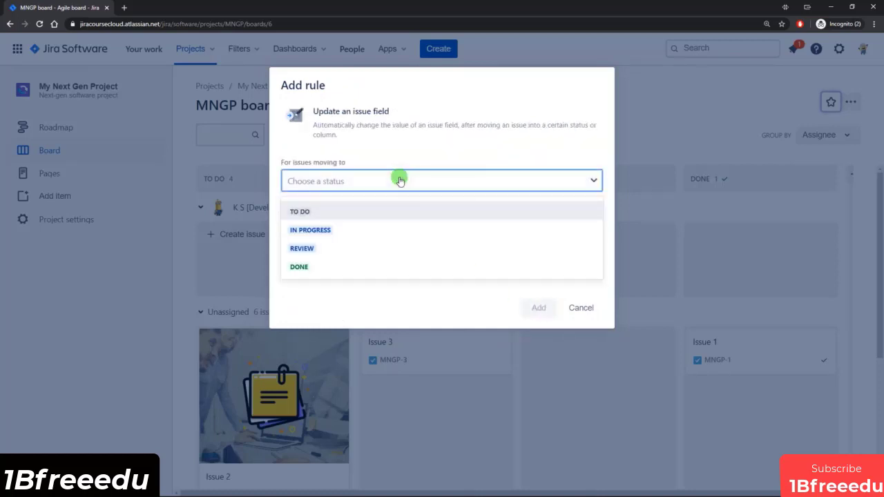
{"action": "left_click", "coordinate": [329, 231]}
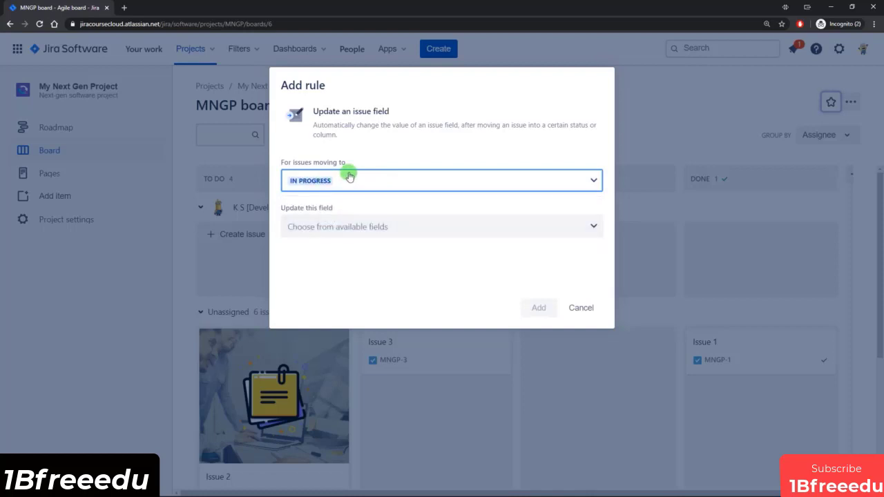
{"action": "left_click", "coordinate": [369, 228]}
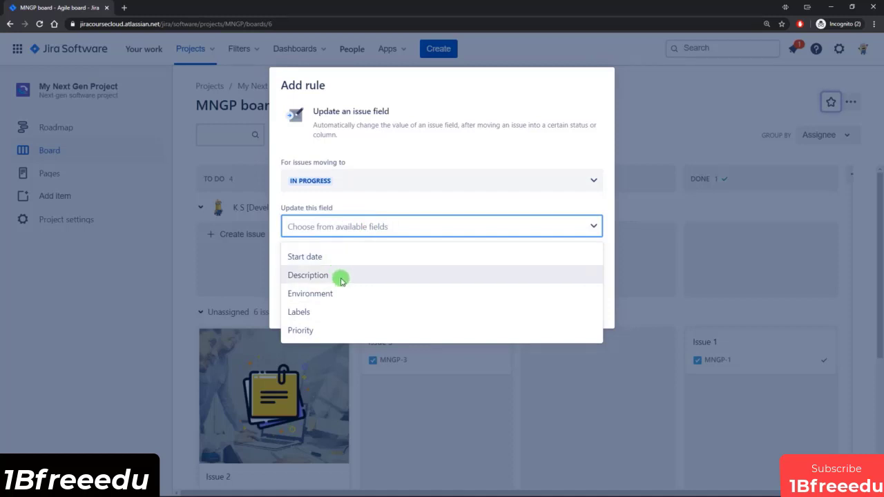
{"action": "left_click", "coordinate": [339, 314]}
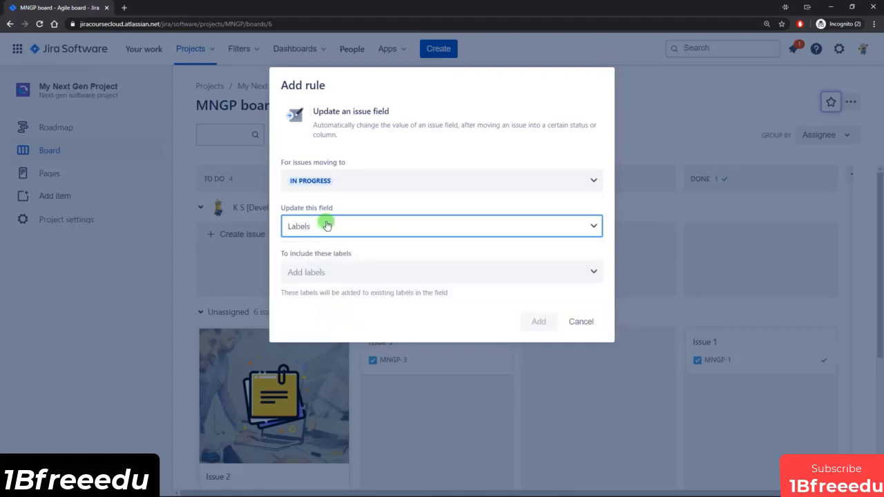
{"action": "left_click", "coordinate": [334, 273]}
{"action": "left_click", "coordinate": [323, 304]}
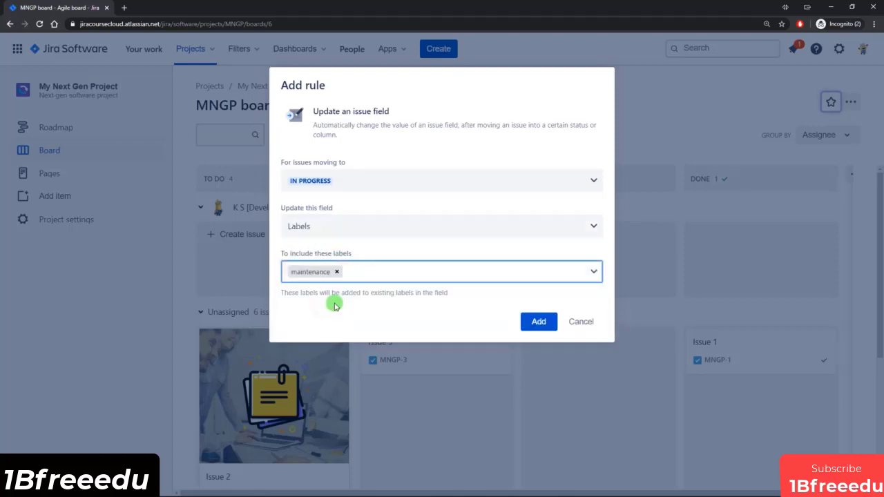
{"action": "left_click", "coordinate": [534, 323]}
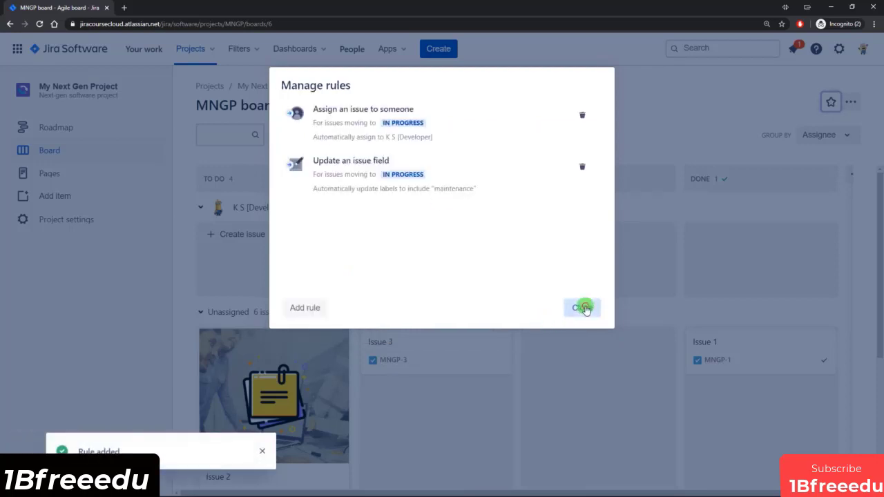
{"action": "left_click", "coordinate": [583, 310]}
Step: Move Issue 4 from To Do to In Progress to try out the label rule
{"action": "scroll", "coordinate": [474, 343], "scroll_direction": "down", "scroll_amount": 3}
{"action": "left_click_drag", "start_coordinate": [274, 351], "coordinate": [435, 304]}
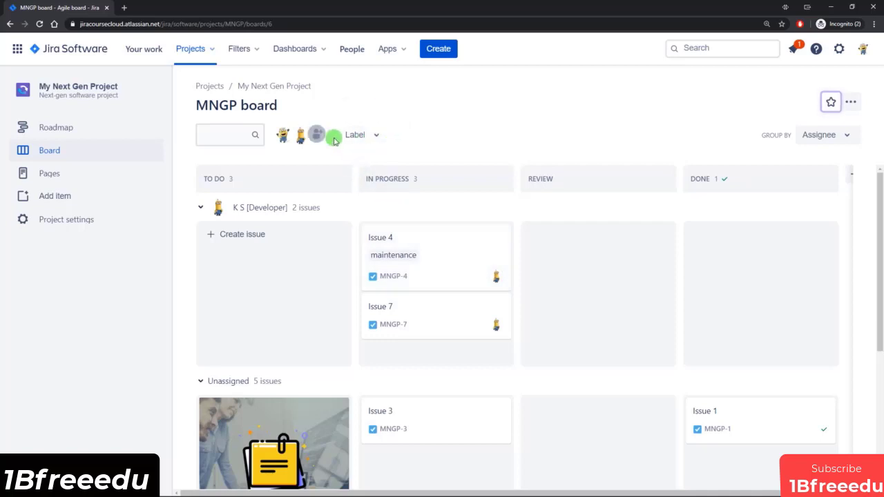
Step: Filter the board by the maintenance label, and clear the filter again
{"action": "left_click", "coordinate": [374, 137]}
{"action": "left_click", "coordinate": [369, 166]}
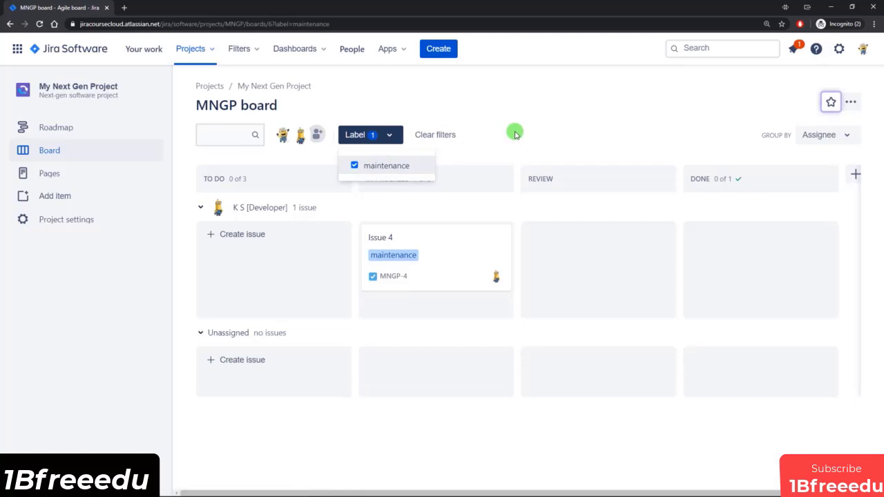
{"action": "left_click", "coordinate": [446, 136]}
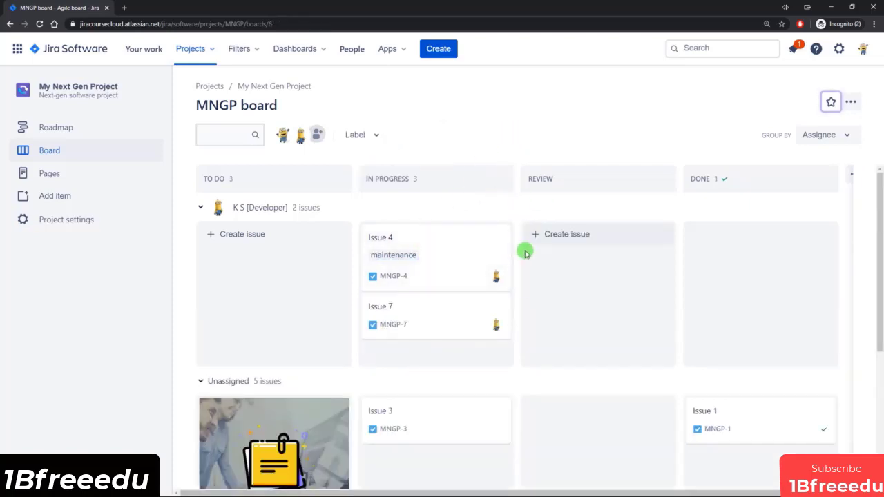
{"action": "scroll", "coordinate": [525, 252], "scroll_direction": "down", "scroll_amount": 2}
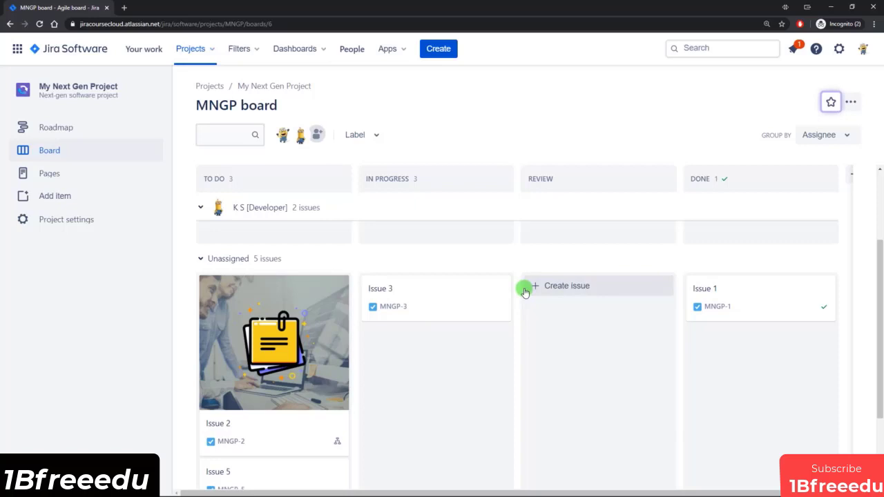
{"action": "scroll", "coordinate": [523, 291], "scroll_direction": "up", "scroll_amount": 2}
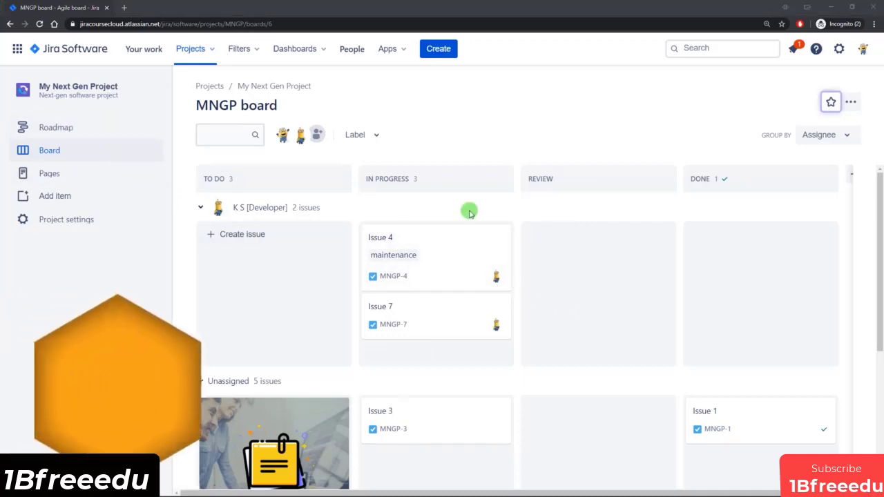
Step: Create the epics Epic 1, Epic 2 and Epic 3 on the project's roadmap
{"action": "left_click", "coordinate": [80, 131]}
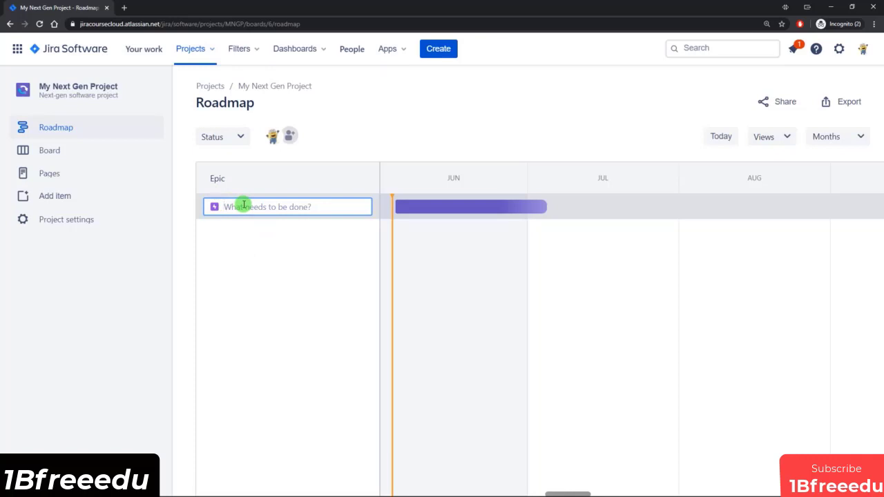
{"action": "type", "text": "Epic"}
{"action": "key", "text": "Return"}
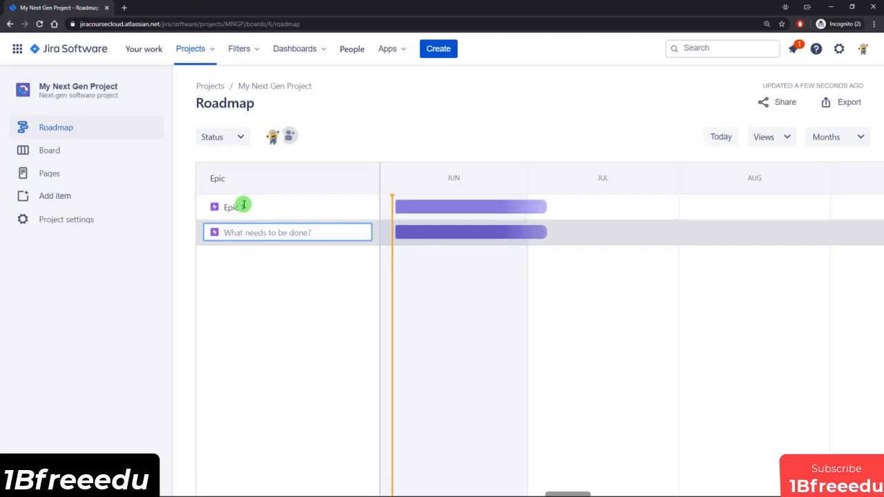
{"action": "type", "text": "Epic 2"}
{"action": "key", "text": "Return"}
{"action": "type", "text": "Epic "}
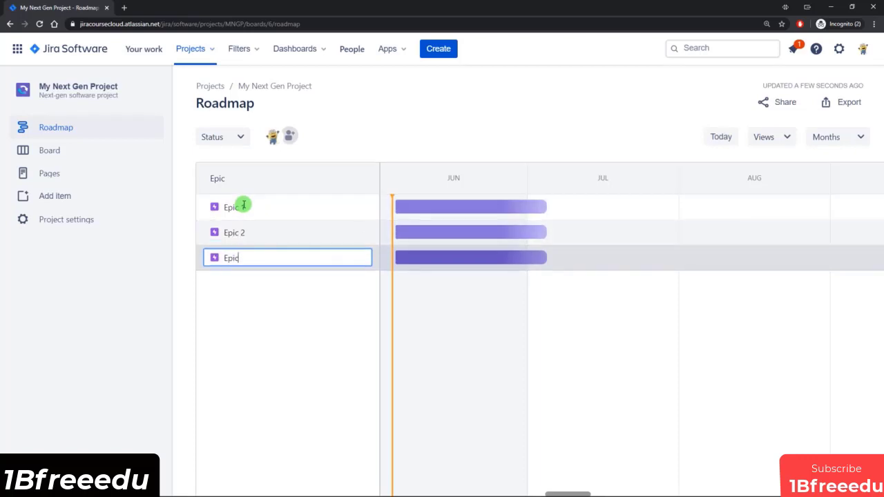
{"action": "type", "text": "3"}
{"action": "key", "text": "Return"}
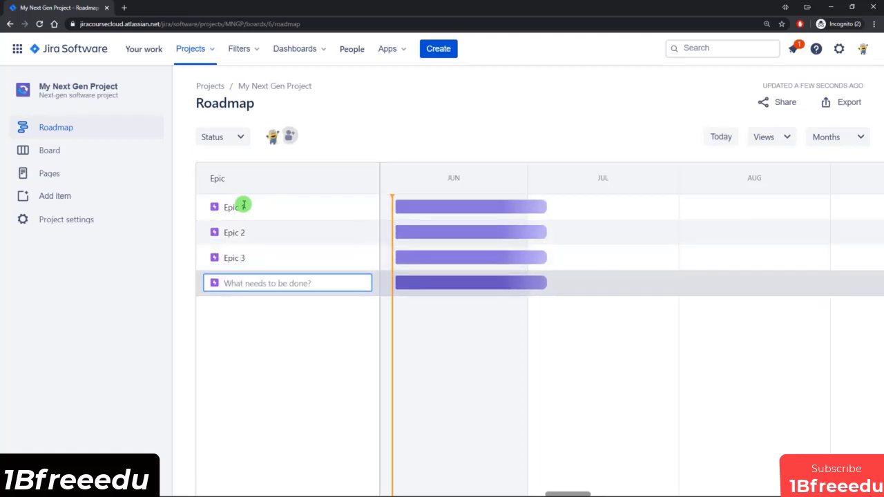
{"action": "left_click", "coordinate": [272, 399]}
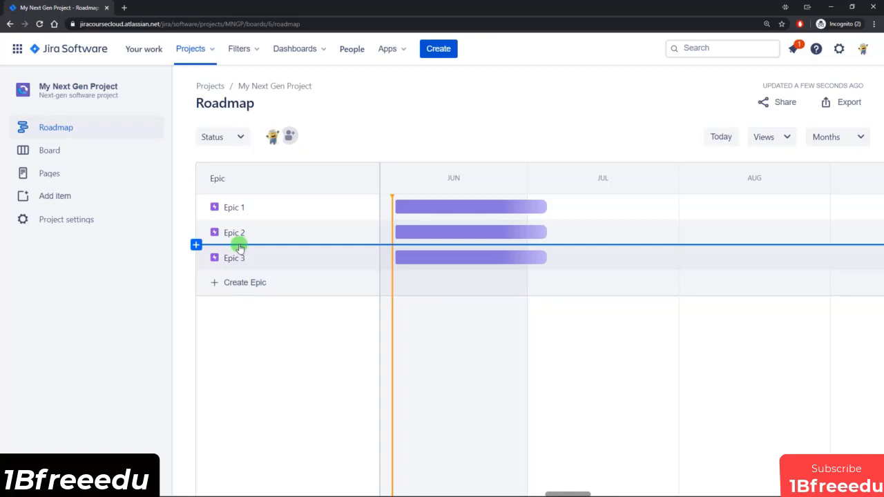
Step: Insert an epic named Epic 4 between Epic 2 and Epic 3, and reorder it below Epic 3
{"action": "left_click", "coordinate": [239, 246]}
{"action": "type", "text": "E"}
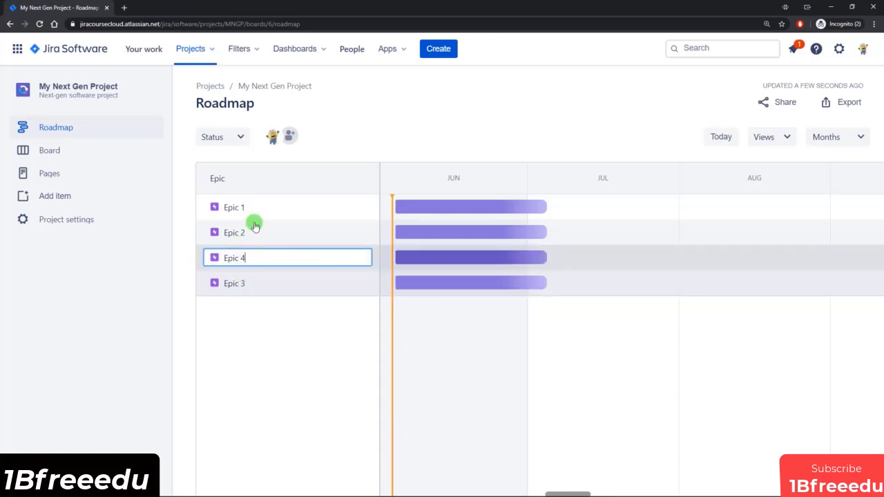
{"action": "type", "text": "pic 4"}
{"action": "key", "text": "Return"}
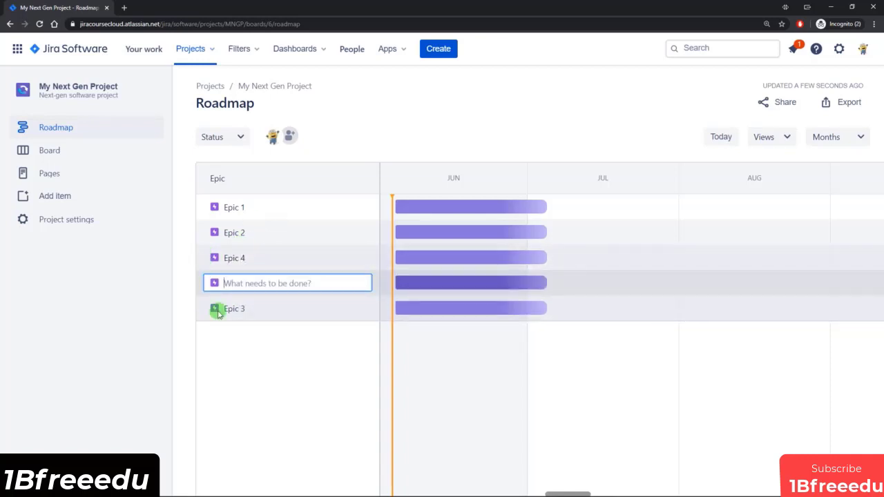
{"action": "left_click", "coordinate": [278, 420]}
{"action": "left_click_drag", "start_coordinate": [207, 253], "coordinate": [205, 289]}
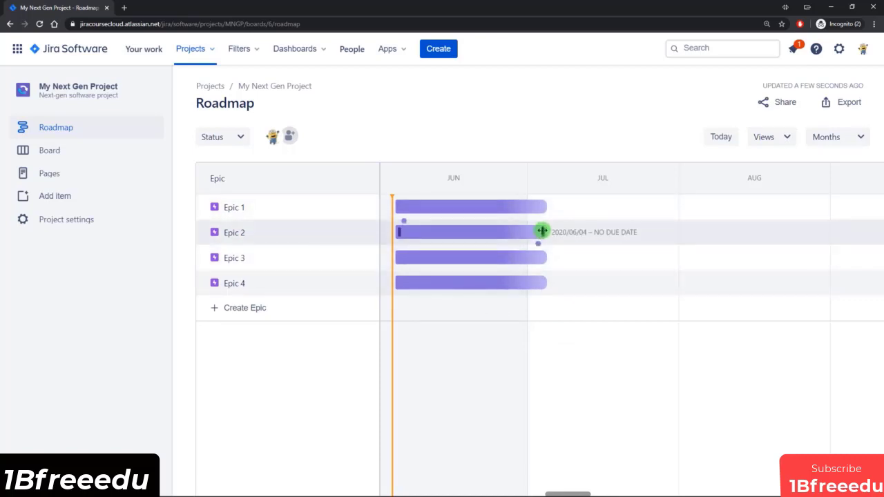
Step: Reschedule the roadmap bars: end Epic 2 at about July 10, run Epic 3 from early July to early August, and Epic 4 across August
{"action": "left_click_drag", "start_coordinate": [542, 232], "coordinate": [608, 230]}
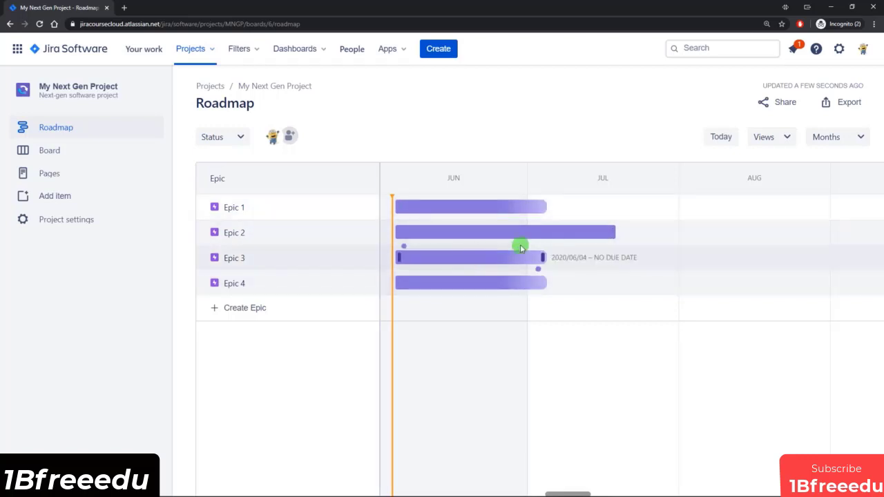
{"action": "left_click_drag", "start_coordinate": [610, 233], "coordinate": [577, 233]}
{"action": "left_click_drag", "start_coordinate": [492, 261], "coordinate": [642, 256]}
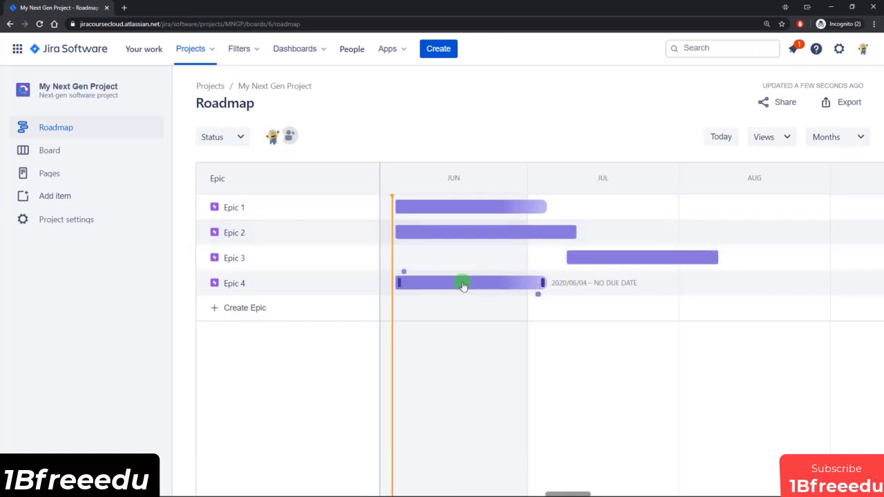
{"action": "left_click_drag", "start_coordinate": [463, 285], "coordinate": [737, 283]}
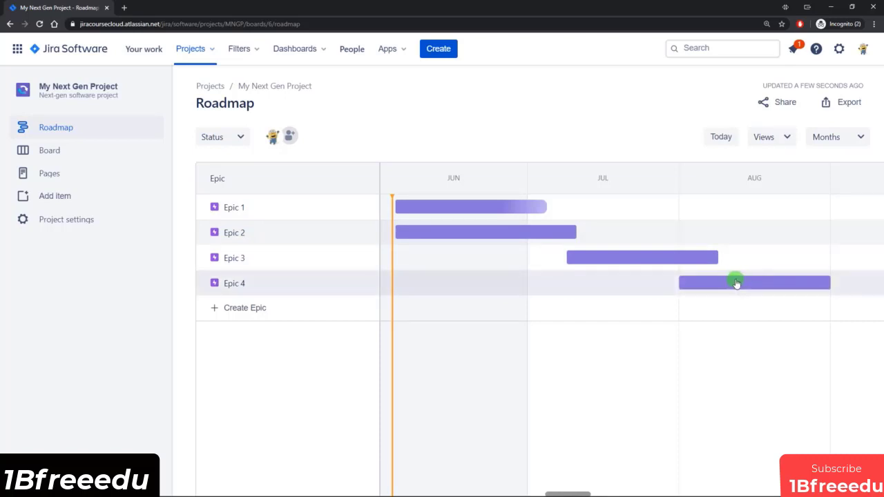
Step: Set Epic 1's start date to 2020/05/20 and its due date to 2020/06/30, and close its details
{"action": "left_click", "coordinate": [448, 210]}
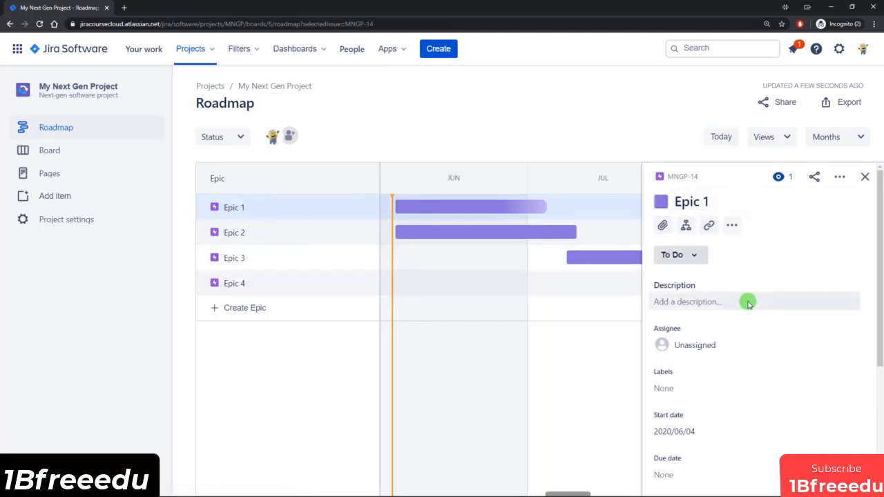
{"action": "scroll", "coordinate": [747, 300], "scroll_direction": "down", "scroll_amount": 2}
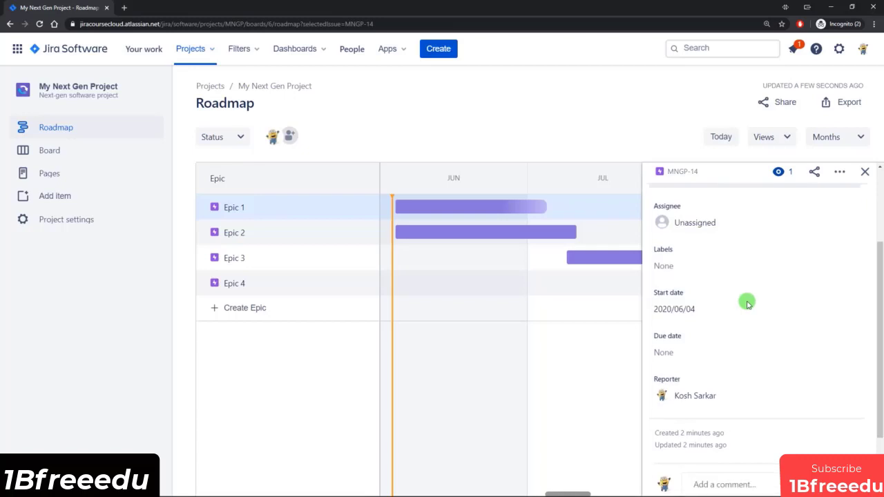
{"action": "left_click", "coordinate": [693, 310]}
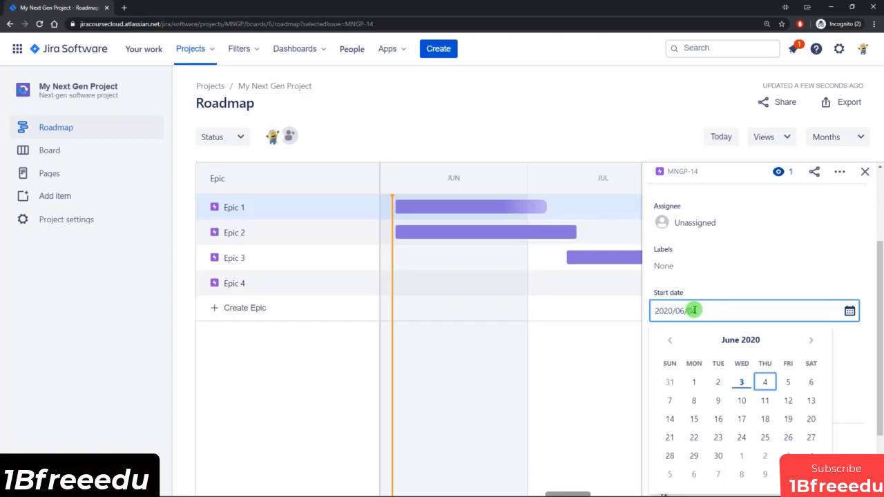
{"action": "left_click", "coordinate": [670, 340]}
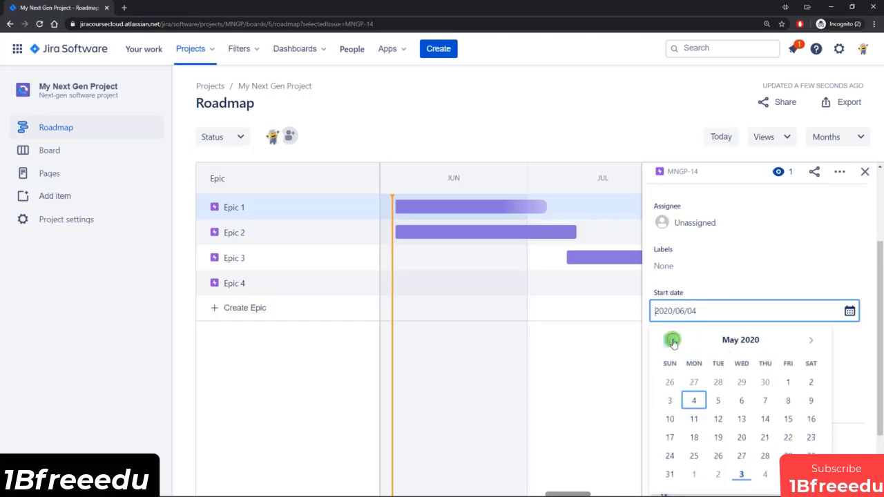
{"action": "left_click", "coordinate": [743, 438]}
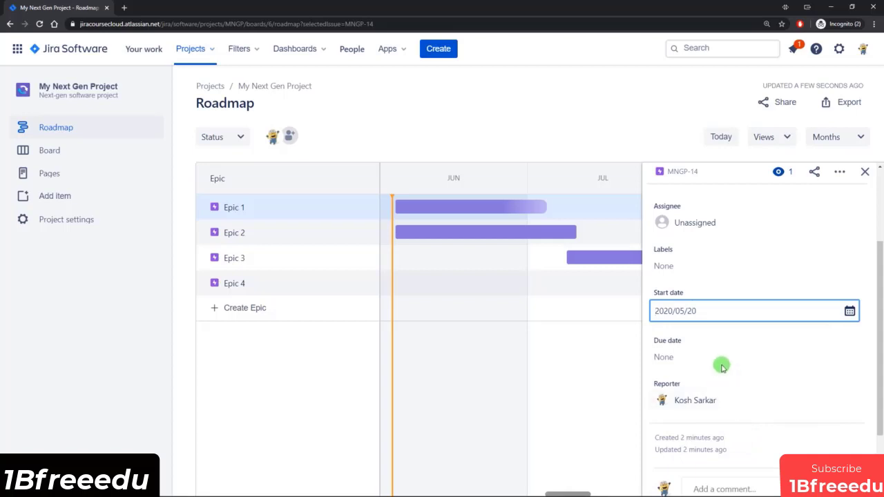
{"action": "left_click", "coordinate": [689, 358]}
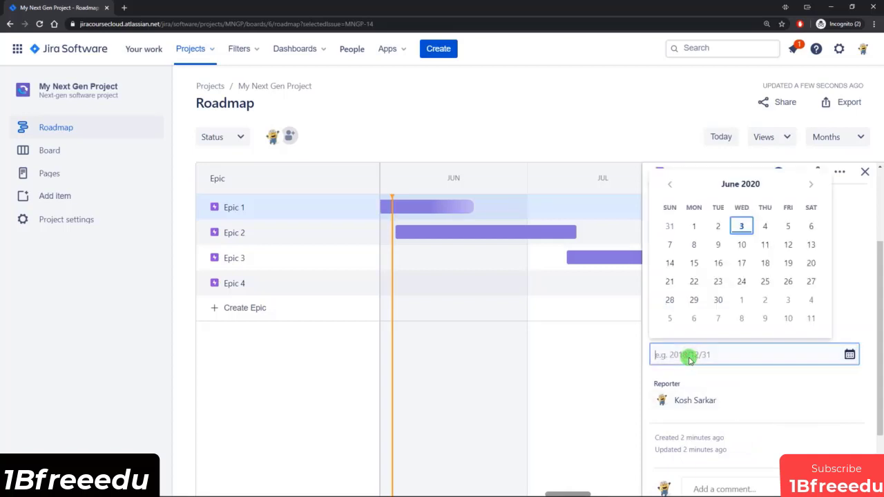
{"action": "left_click", "coordinate": [720, 299]}
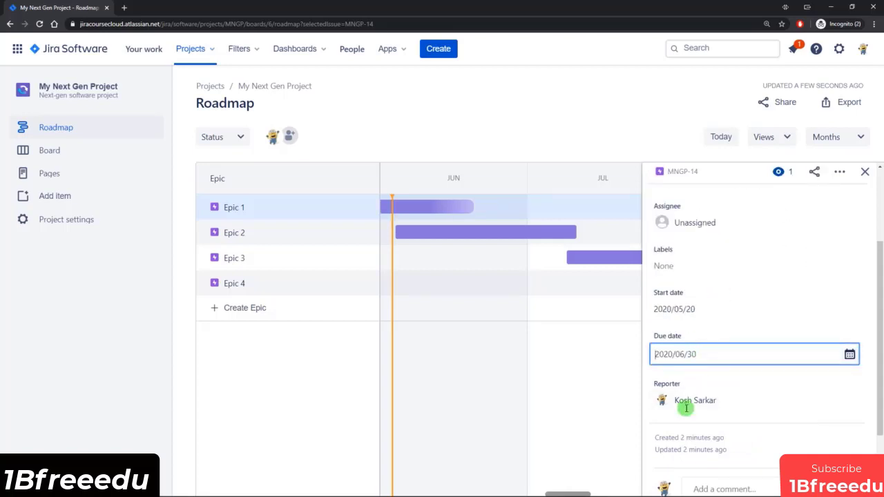
{"action": "left_click", "coordinate": [597, 384]}
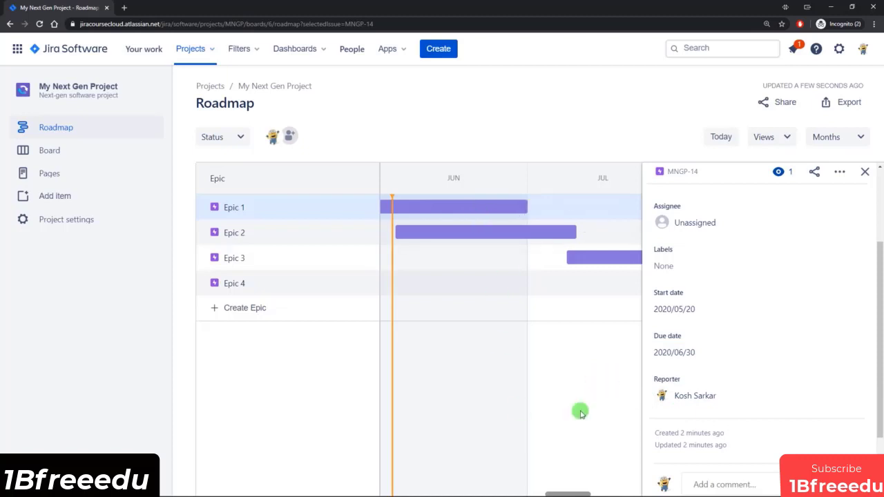
{"action": "left_click", "coordinate": [865, 171]}
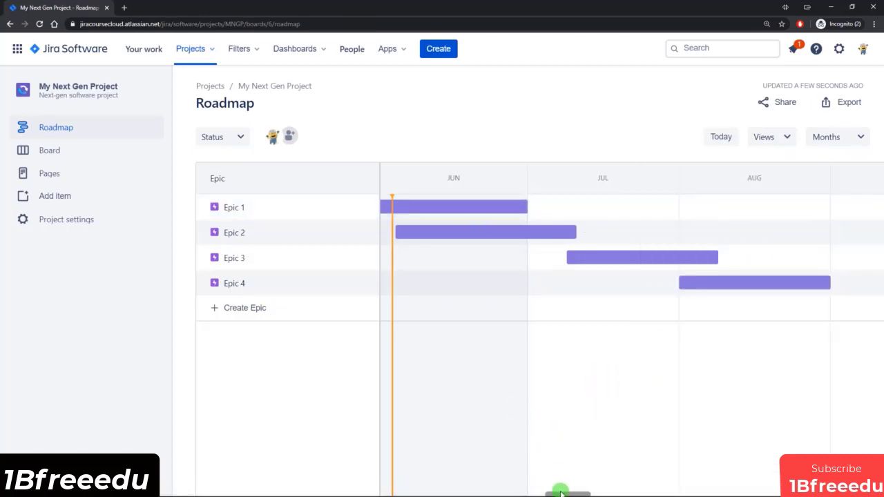
{"action": "left_click_drag", "start_coordinate": [561, 491], "coordinate": [537, 490]}
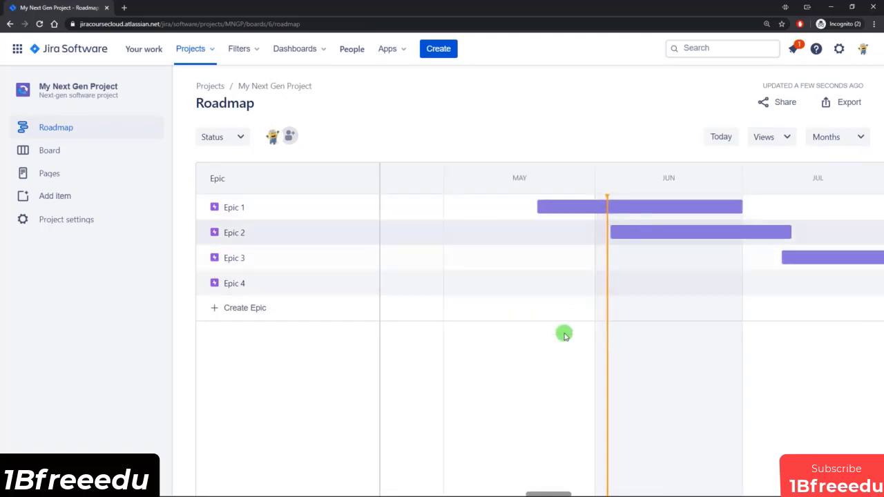
Step: Change the roadmap colour of Epic 2 to blue and of Epic 3 to orange
{"action": "left_click_drag", "start_coordinate": [554, 492], "coordinate": [570, 491]}
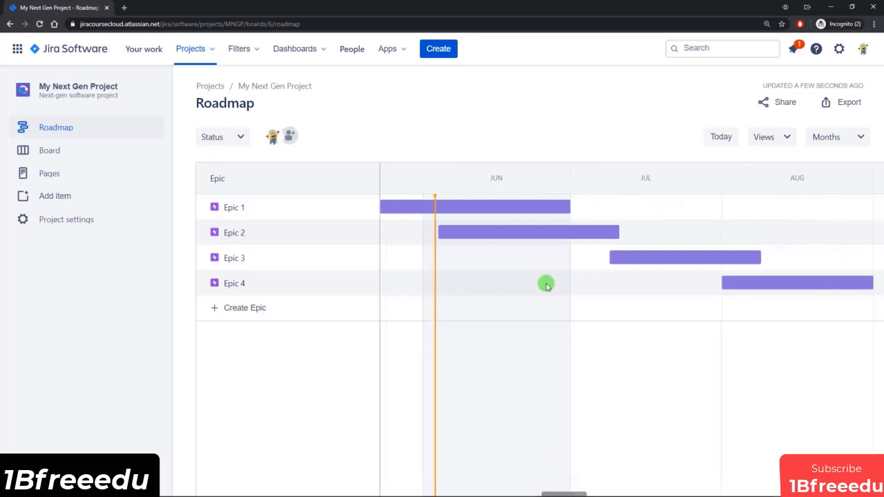
{"action": "left_click", "coordinate": [650, 215]}
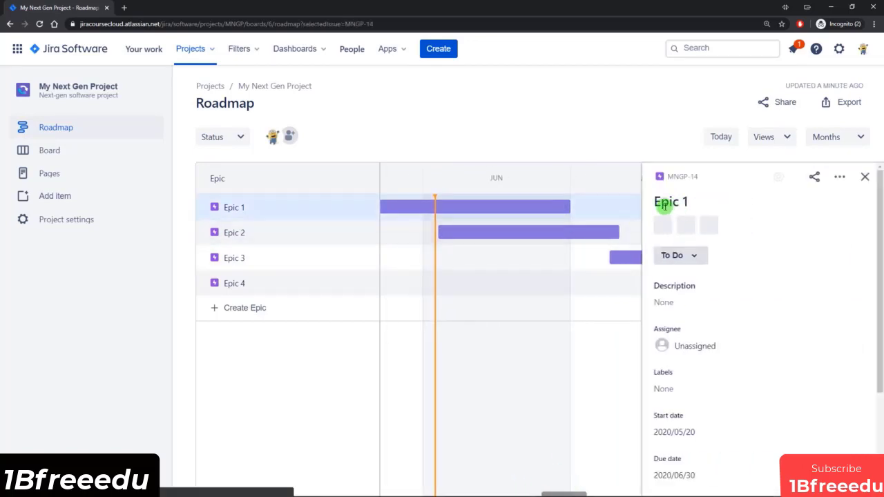
{"action": "left_click", "coordinate": [550, 232]}
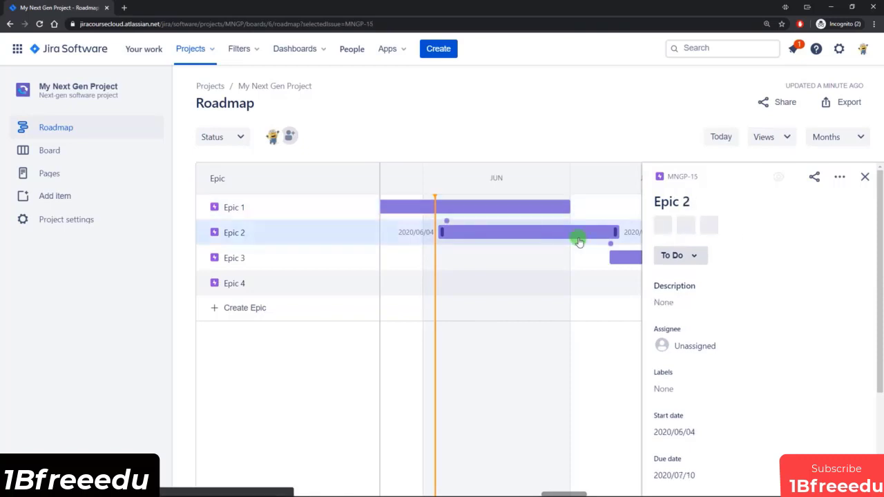
{"action": "left_click", "coordinate": [661, 204]}
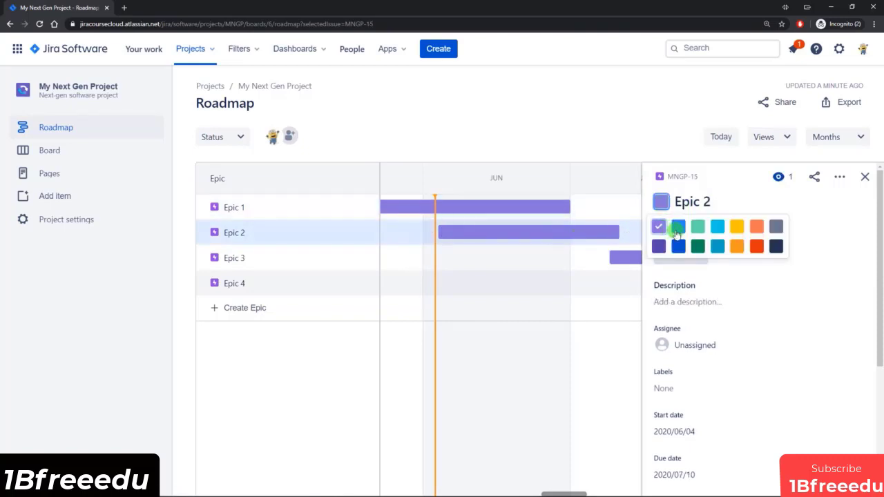
{"action": "left_click", "coordinate": [680, 227]}
{"action": "left_click", "coordinate": [627, 257]}
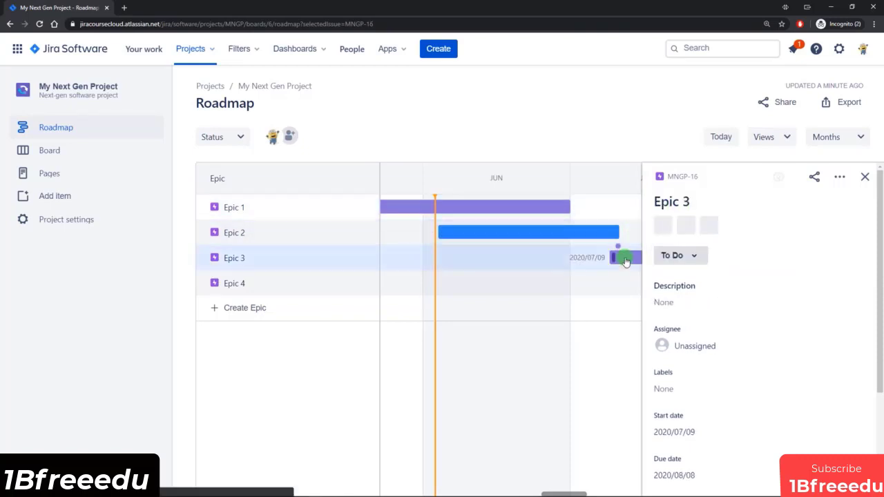
{"action": "left_click", "coordinate": [663, 205]}
{"action": "left_click", "coordinate": [734, 251]}
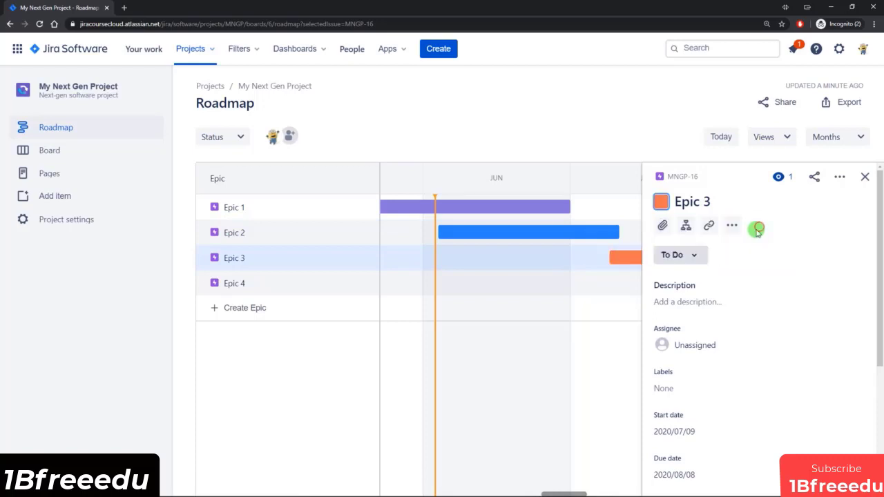
Step: Change Epic 4's roadmap colour to yellow and close its details
{"action": "left_click_drag", "start_coordinate": [571, 492], "coordinate": [588, 487]}
{"action": "left_click", "coordinate": [545, 285]}
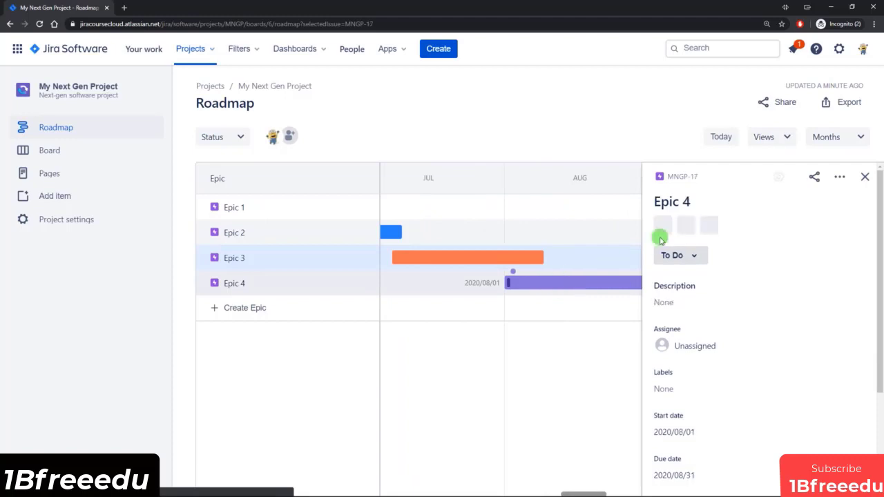
{"action": "left_click", "coordinate": [661, 201]}
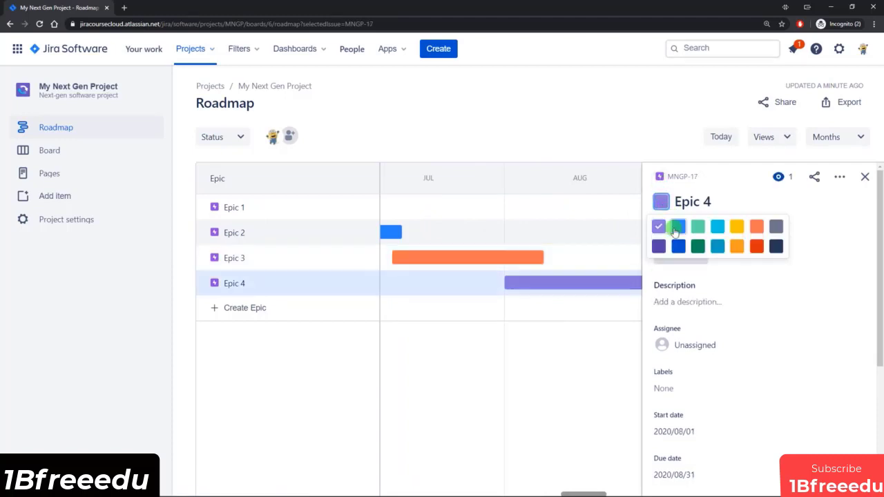
{"action": "left_click", "coordinate": [733, 248]}
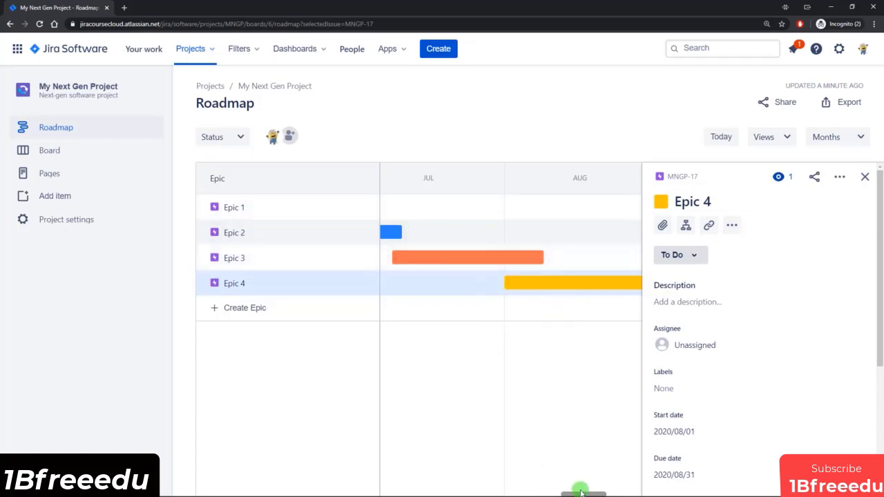
{"action": "left_click", "coordinate": [865, 176]}
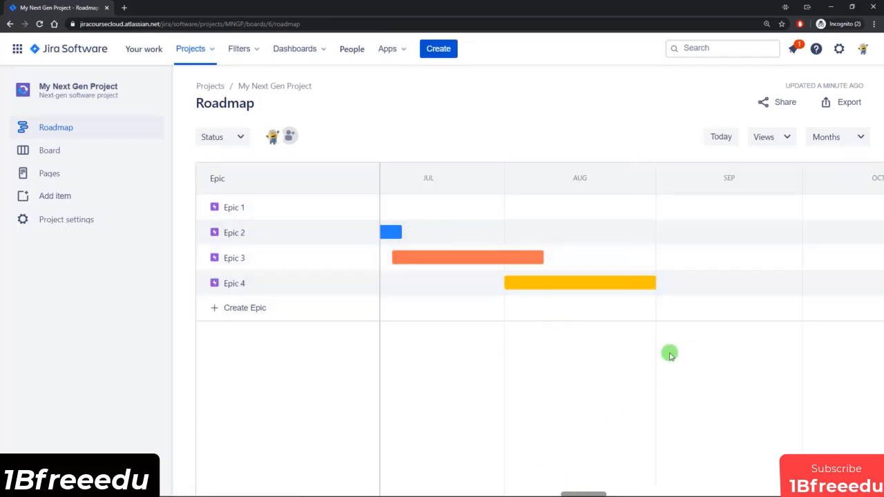
Step: Shorten the roadmap bars to end Epic 1 on 2020/06/08, Epic 2 in about mid-June and Epic 3 at about July 26
{"action": "left_click_drag", "start_coordinate": [599, 484], "coordinate": [565, 493]}
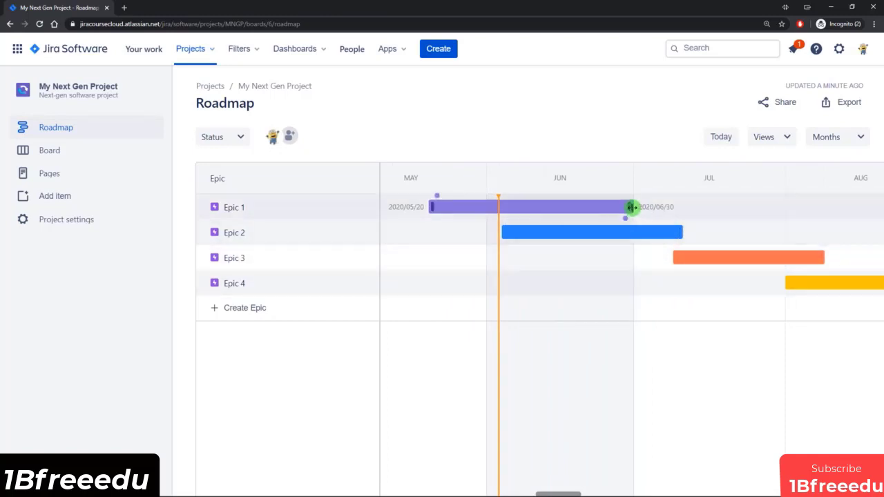
{"action": "left_click_drag", "start_coordinate": [632, 208], "coordinate": [525, 208]}
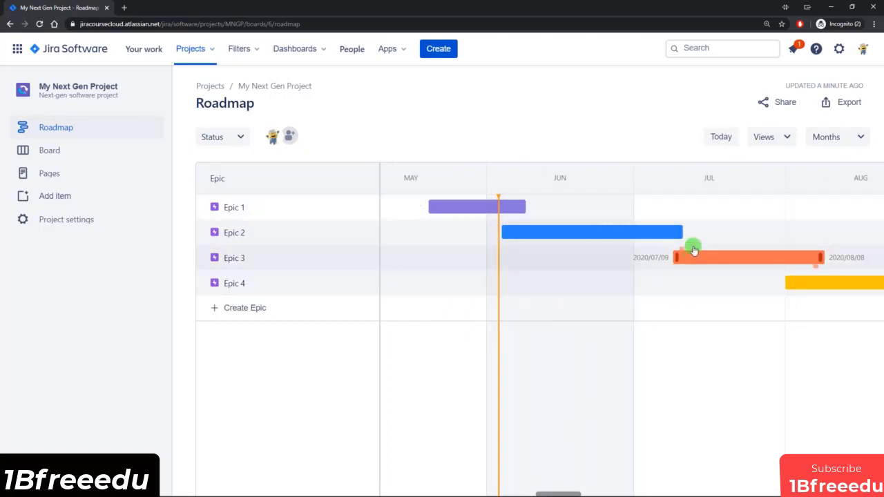
{"action": "left_click_drag", "start_coordinate": [681, 232], "coordinate": [575, 232]}
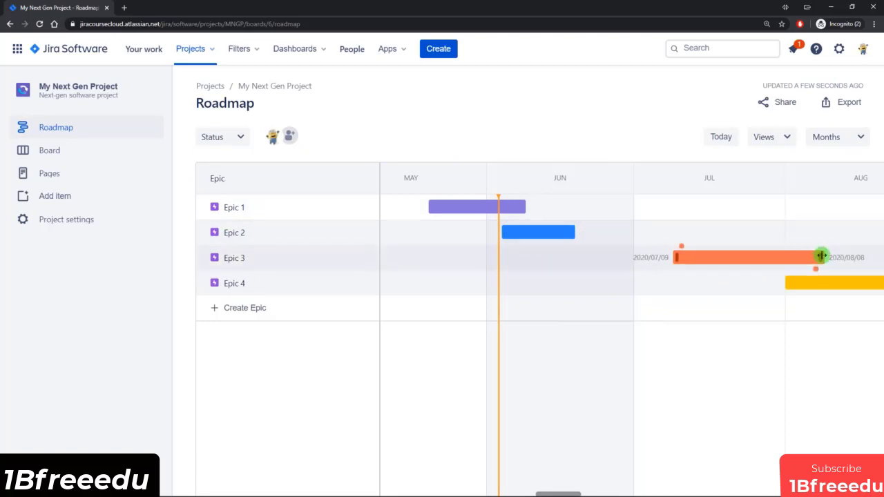
{"action": "left_click_drag", "start_coordinate": [822, 257], "coordinate": [760, 259]}
Step: Collapse the project sidebar and reschedule Epic 3 to start at about June 25 and Epic 4 to span about July 17 to 28
{"action": "left_click", "coordinate": [171, 90]}
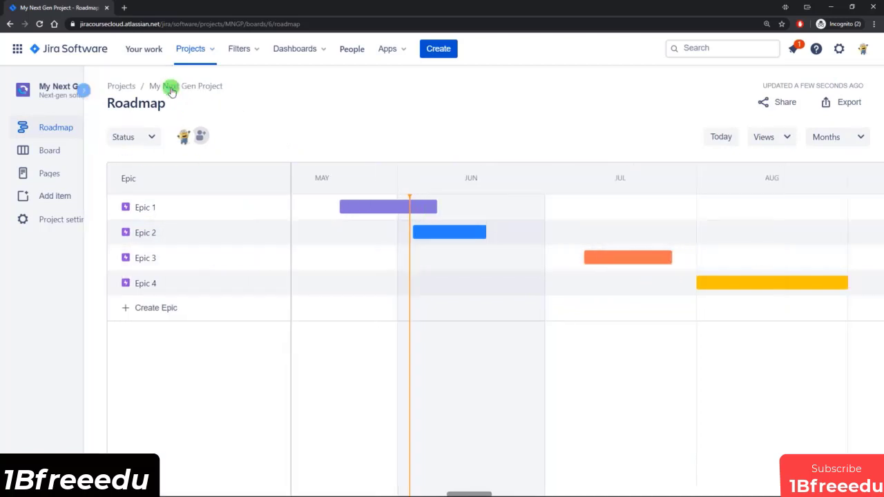
{"action": "left_click_drag", "start_coordinate": [582, 257], "coordinate": [514, 257]}
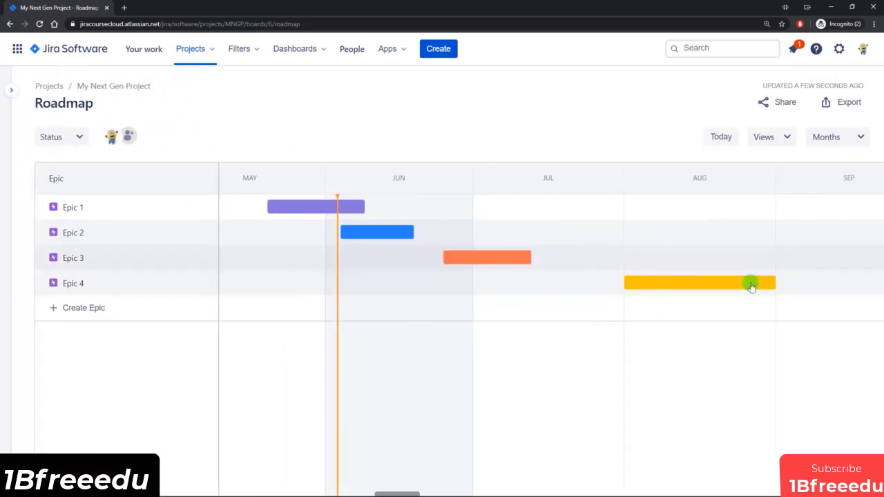
{"action": "left_click_drag", "start_coordinate": [751, 285], "coordinate": [608, 280]}
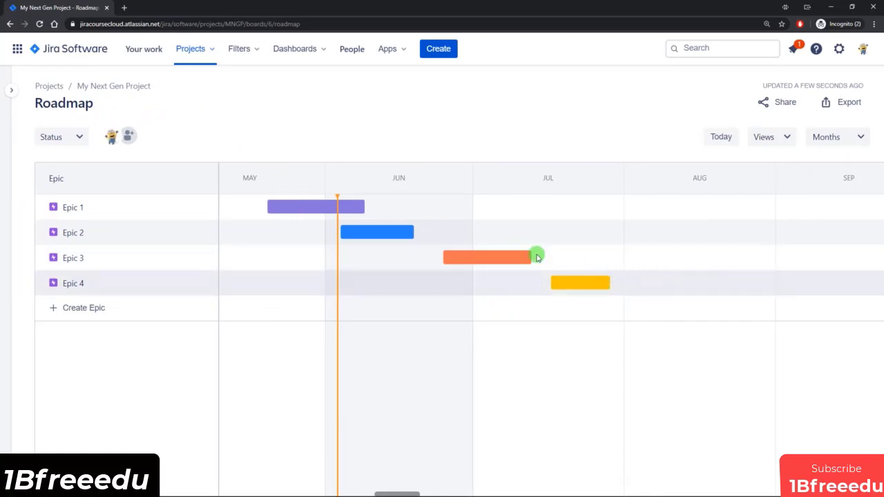
Step: Make Epic 1 block Epic 2 on the roadmap, shifting Epic 2 to start on 2020/06/12 and Epic 3 at about June 29
{"action": "left_click_drag", "start_coordinate": [381, 234], "coordinate": [397, 235]}
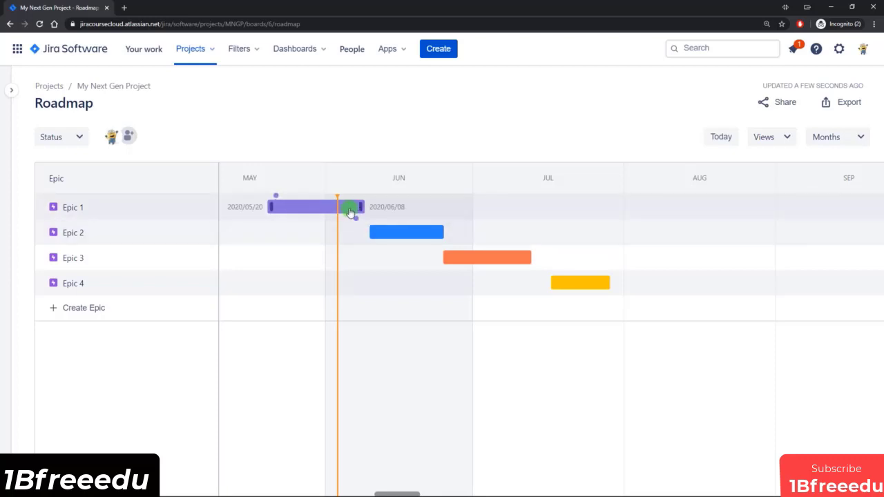
{"action": "left_click_drag", "start_coordinate": [357, 224], "coordinate": [394, 234]}
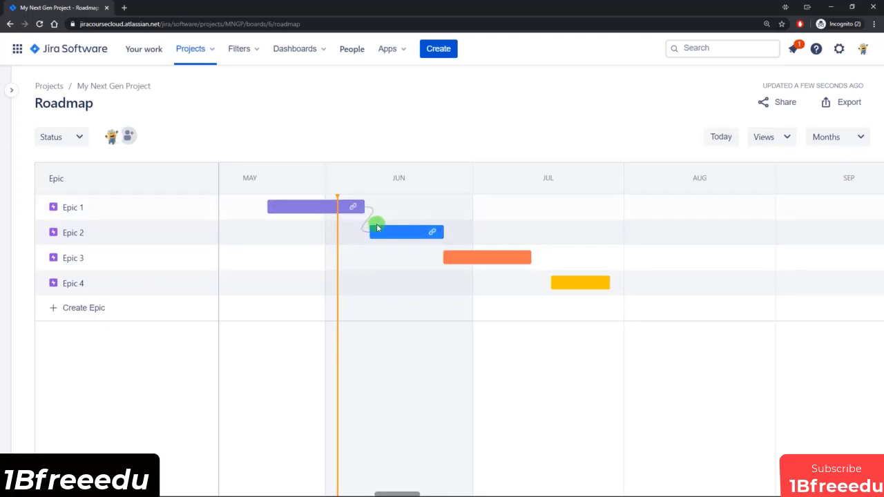
{"action": "left_click_drag", "start_coordinate": [399, 236], "coordinate": [409, 233]}
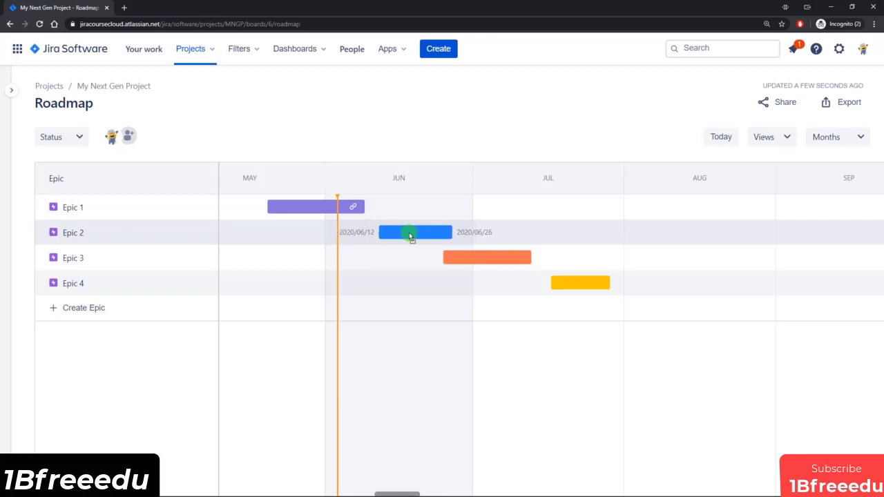
{"action": "left_click_drag", "start_coordinate": [474, 263], "coordinate": [498, 261]}
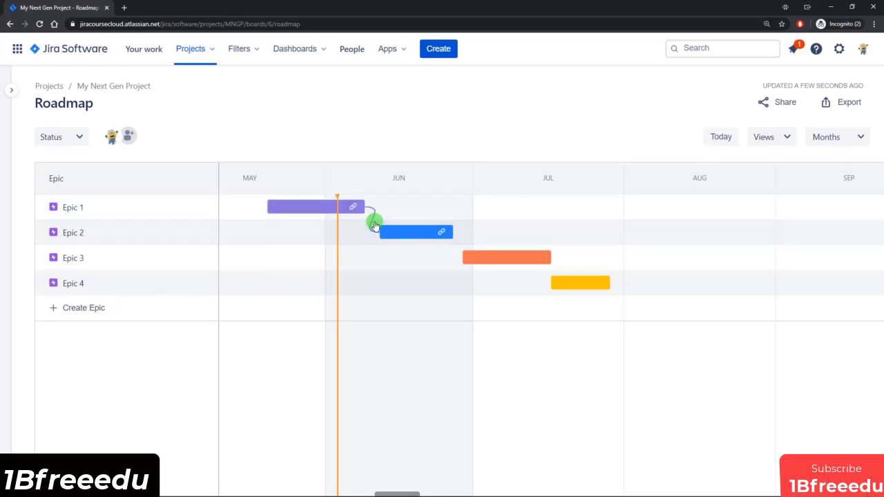
Step: Examine the dependency between Epic 1 and Epic 2 on the roadmap and the linked issues in both epics' details
{"action": "left_click", "coordinate": [371, 224]}
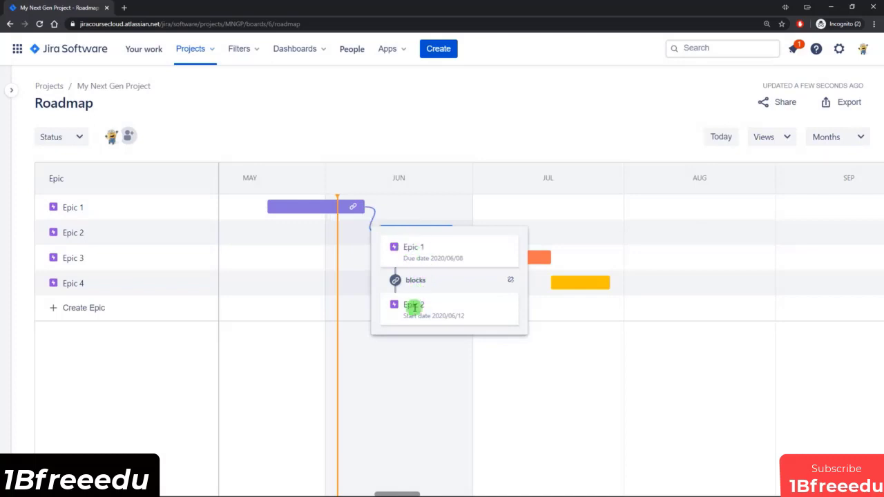
{"action": "left_click", "coordinate": [328, 207]}
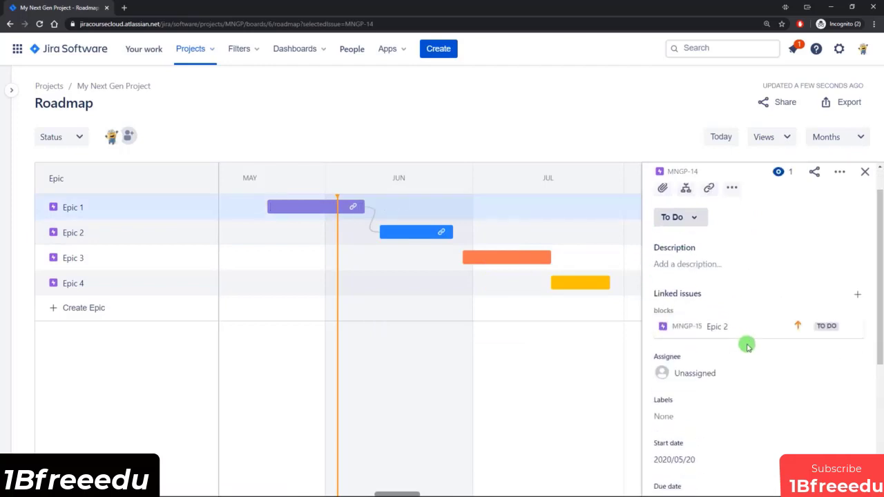
{"action": "scroll", "coordinate": [746, 346], "scroll_direction": "down", "scroll_amount": 3}
{"action": "scroll", "coordinate": [733, 328], "scroll_direction": "up", "scroll_amount": 2}
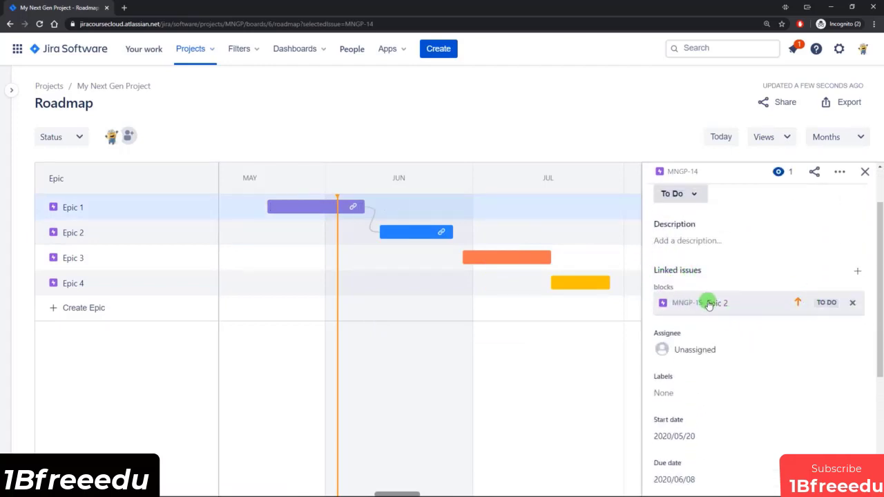
{"action": "left_click", "coordinate": [416, 233]}
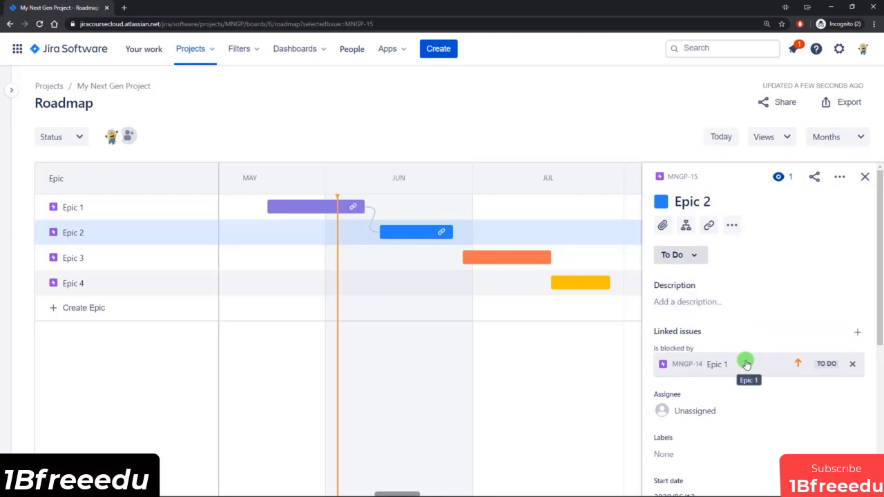
Step: Move Epic 3 back to 2020/05/25, make Epic 2 block it, and reschedule it to start on 2020/07/01
{"action": "left_click_drag", "start_coordinate": [504, 257], "coordinate": [334, 256]}
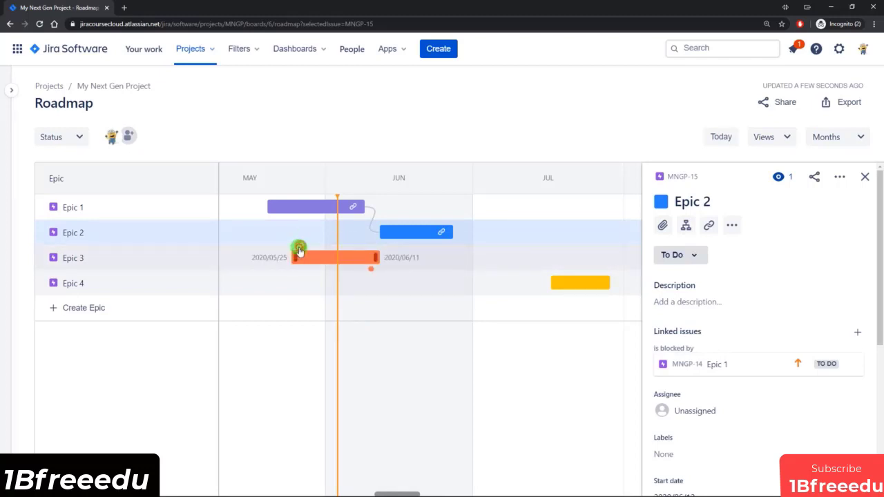
{"action": "left_click_drag", "start_coordinate": [300, 250], "coordinate": [438, 237]}
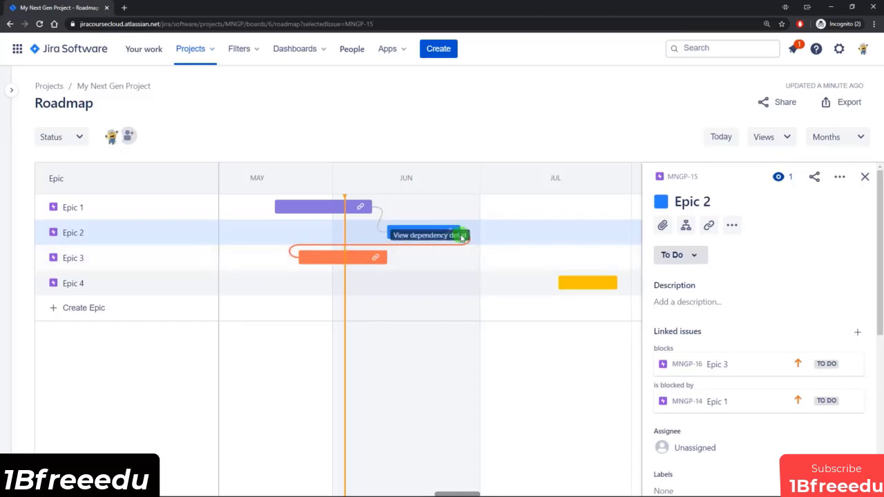
{"action": "left_click_drag", "start_coordinate": [316, 261], "coordinate": [507, 262]}
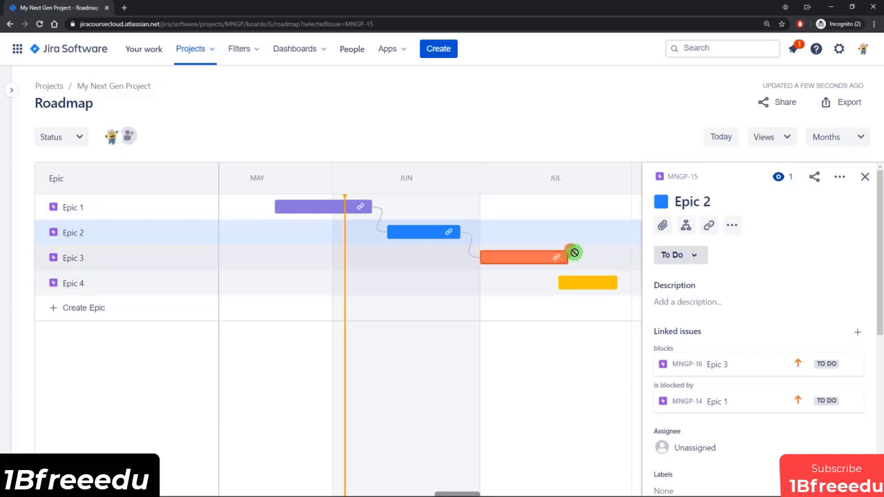
Step: Make Epic 3 block Epic 4 and reschedule Epic 4 to start on 2020/07/20
{"action": "left_click_drag", "start_coordinate": [575, 257], "coordinate": [590, 290]}
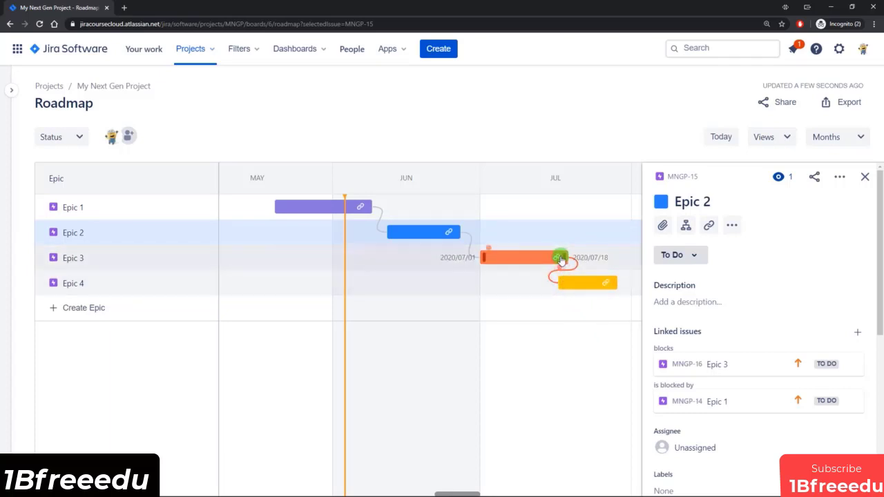
{"action": "mouse_move", "coordinate": [574, 286]}
{"action": "left_mouse_down"}
{"action": "mouse_move", "coordinate": [586, 283]}
{"action": "mouse_move", "coordinate": [586, 297]}
{"action": "mouse_move", "coordinate": [581, 277]}
{"action": "left_mouse_up"}
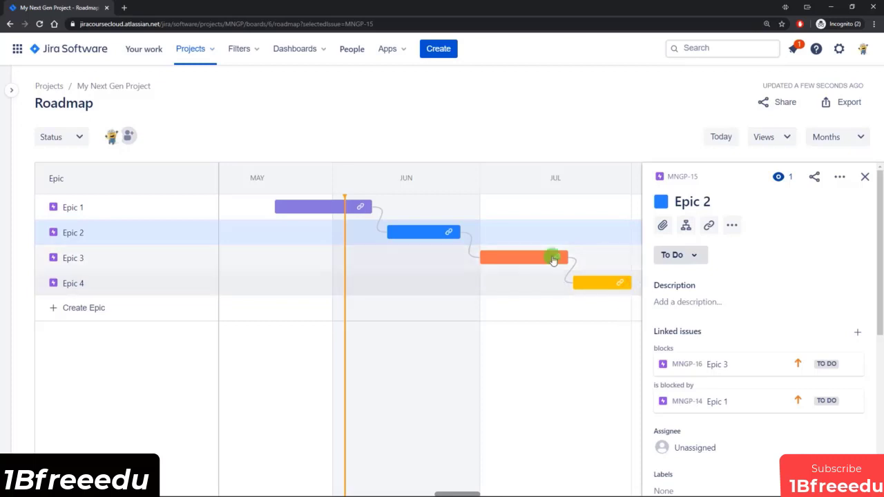
Step: Unlink the dependency between Epic 2 and Epic 3, and move Epic 3 earlier to start in about mid-June
{"action": "left_click", "coordinate": [471, 244]}
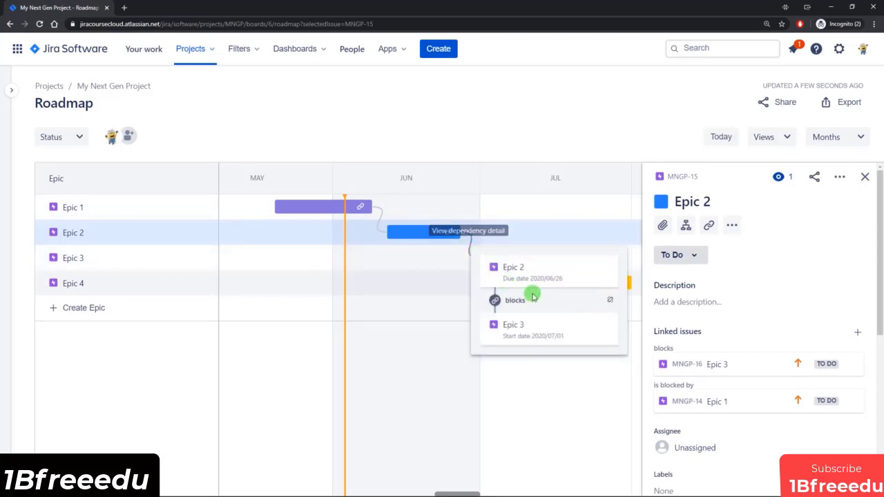
{"action": "left_click", "coordinate": [611, 303]}
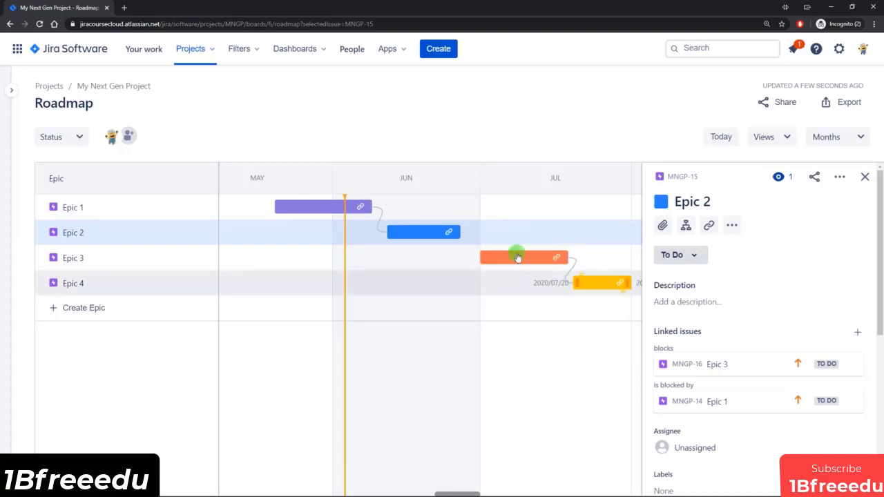
{"action": "left_click_drag", "start_coordinate": [523, 263], "coordinate": [455, 261]}
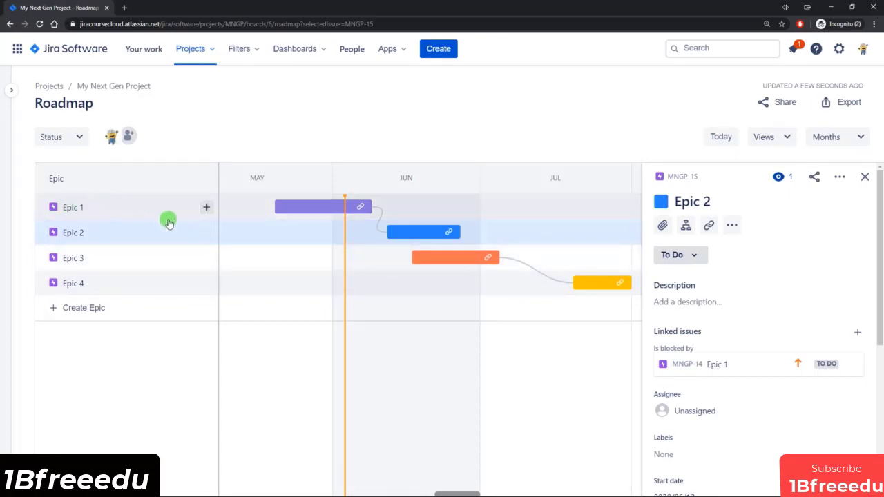
Step: Add the child issues Issue 10 and Issue 11 under Epic 1
{"action": "left_click", "coordinate": [206, 207]}
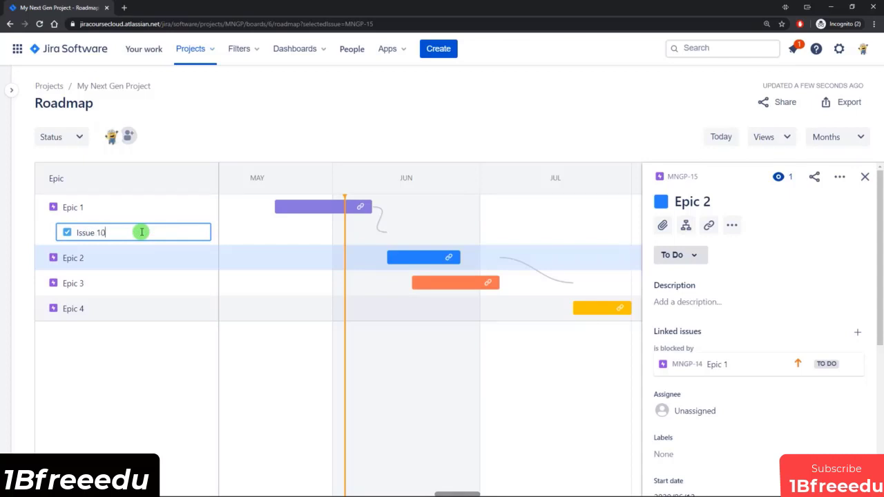
{"action": "type", "text": "Issue 10"}
{"action": "key", "text": "Return"}
{"action": "type", "text": "I"}
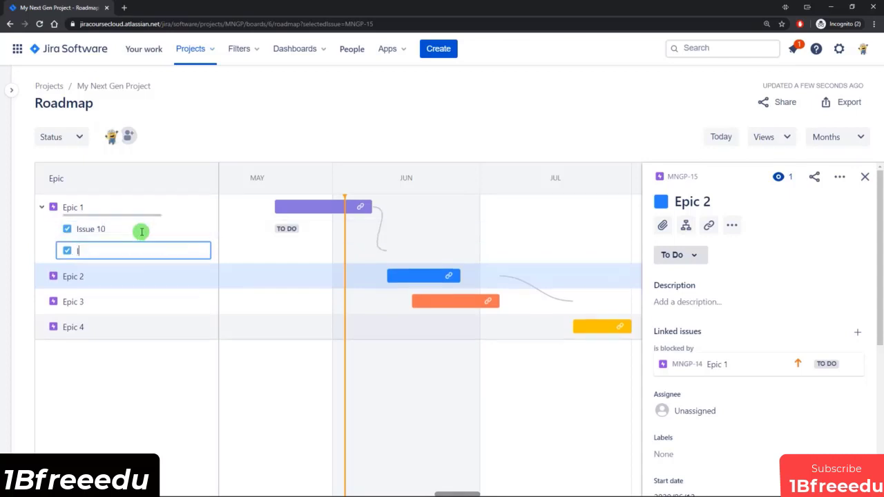
{"action": "type", "text": "ssue 11"}
{"action": "key", "text": "Return"}
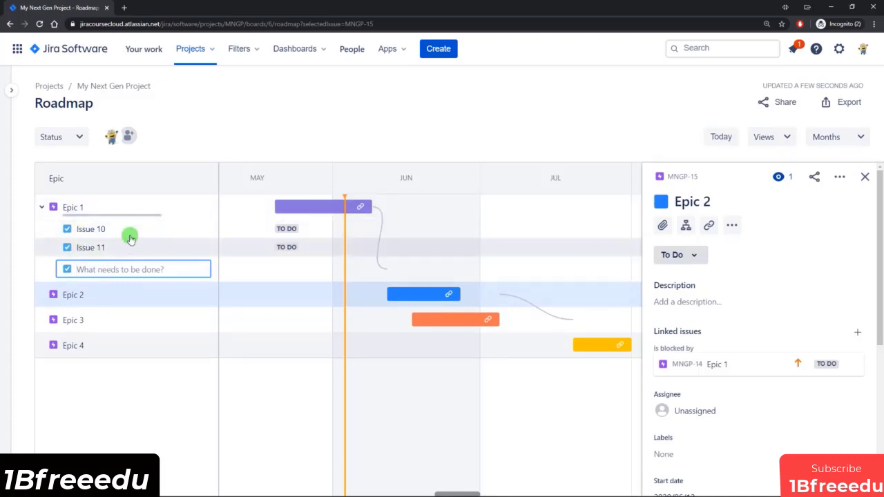
Step: Open the project's board and hide the cover images on its cards
{"action": "left_click", "coordinate": [14, 90]}
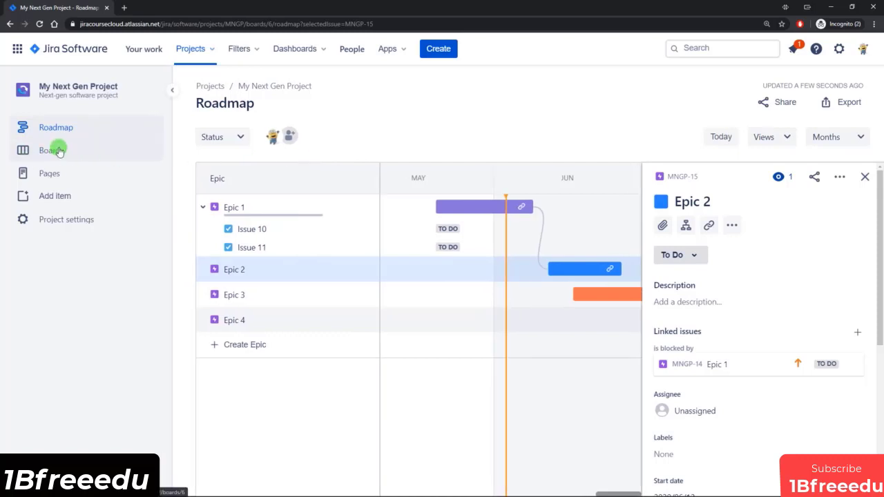
{"action": "left_click", "coordinate": [58, 150]}
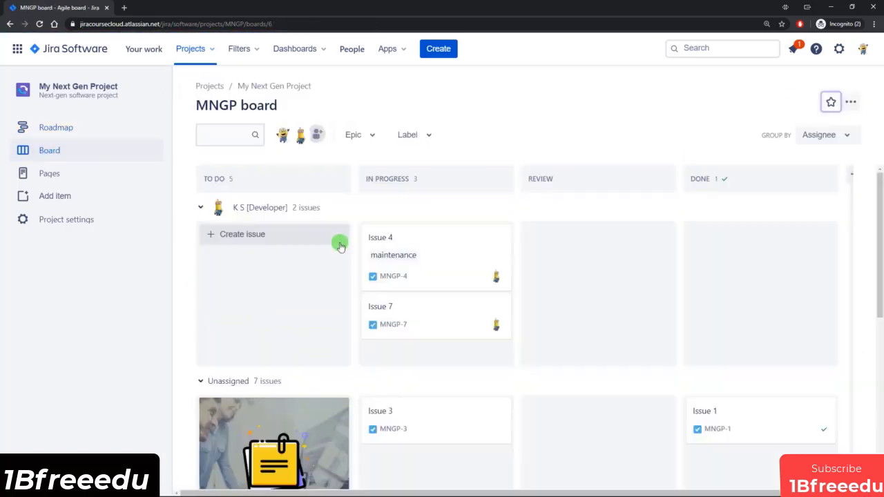
{"action": "left_click", "coordinate": [851, 101]}
{"action": "left_click", "coordinate": [803, 144]}
Step: Set Epic 2 as the parent of Issue 6 and expand Epic 2 on the roadmap
{"action": "scroll", "coordinate": [373, 294], "scroll_direction": "down", "scroll_amount": 2}
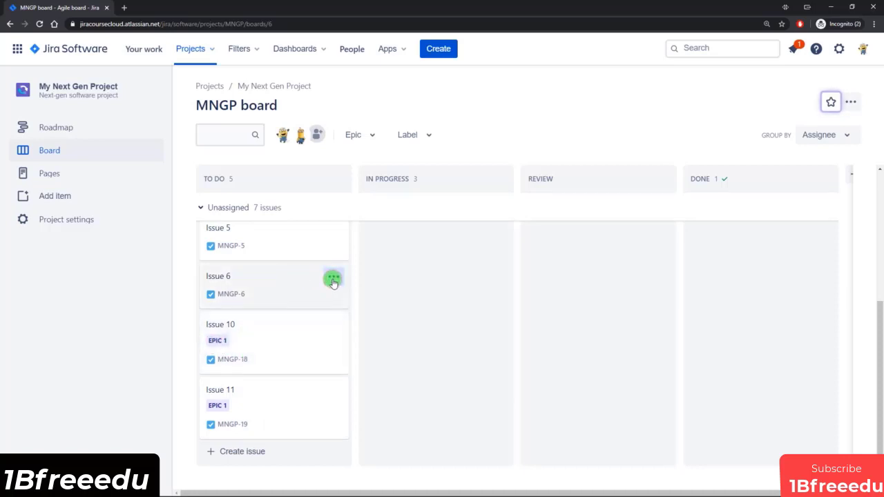
{"action": "left_click", "coordinate": [333, 279]}
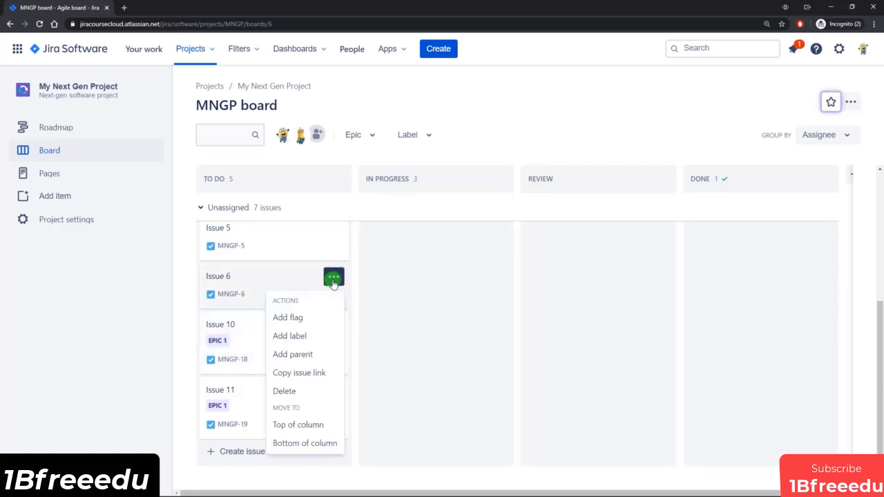
{"action": "left_click", "coordinate": [301, 355]}
{"action": "left_click", "coordinate": [597, 151]}
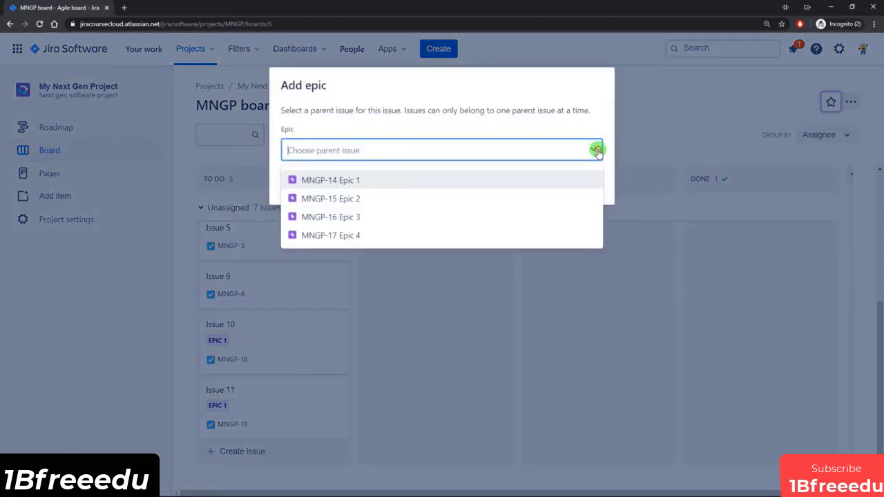
{"action": "left_click", "coordinate": [350, 200]}
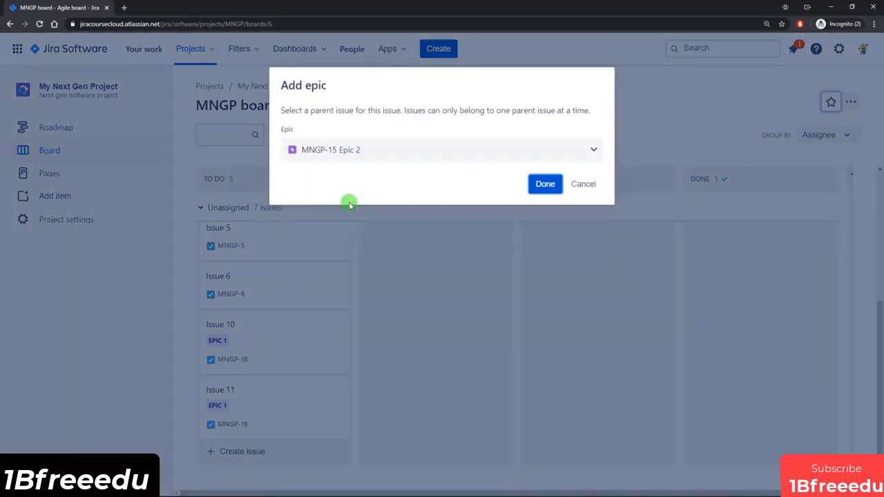
{"action": "left_click", "coordinate": [545, 185]}
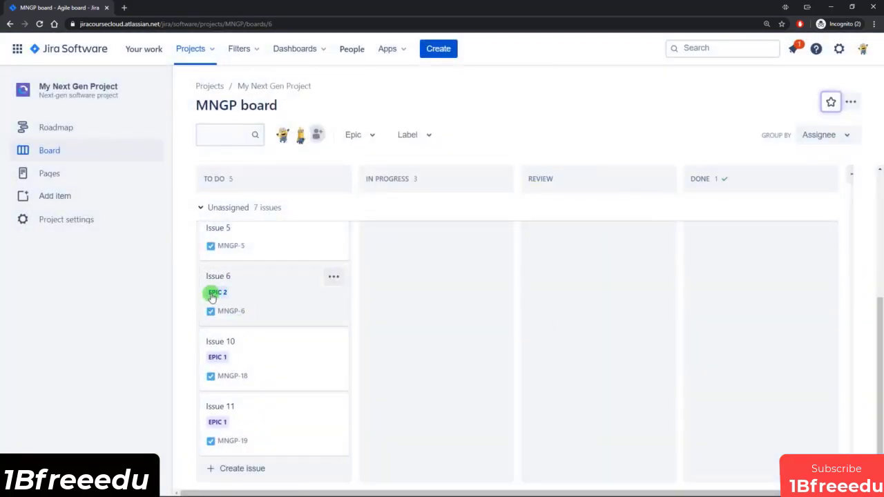
{"action": "left_click", "coordinate": [70, 128]}
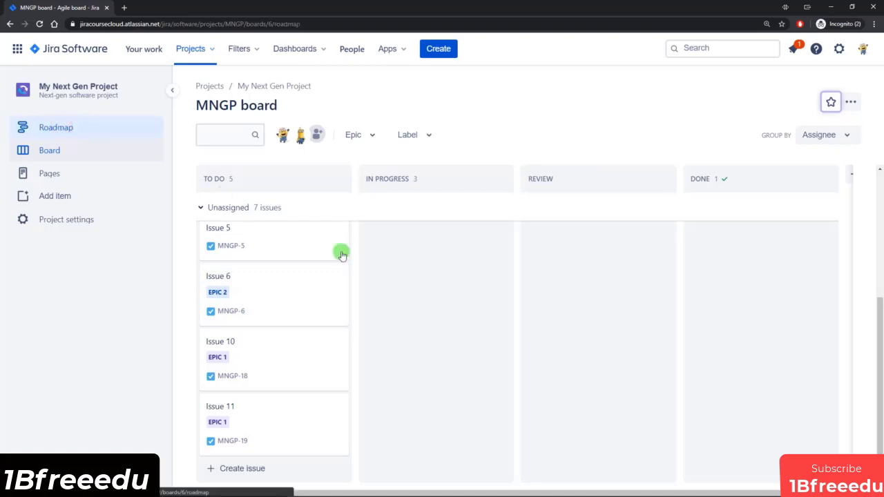
{"action": "left_click", "coordinate": [204, 232]}
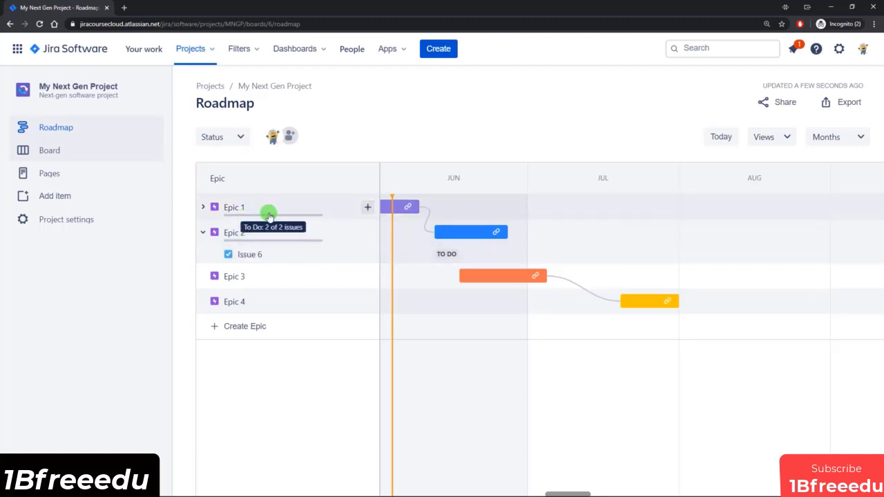
Step: Set Epic 1 as the parent of Issue 3 on the board and close the issue's details
{"action": "left_click", "coordinate": [55, 149]}
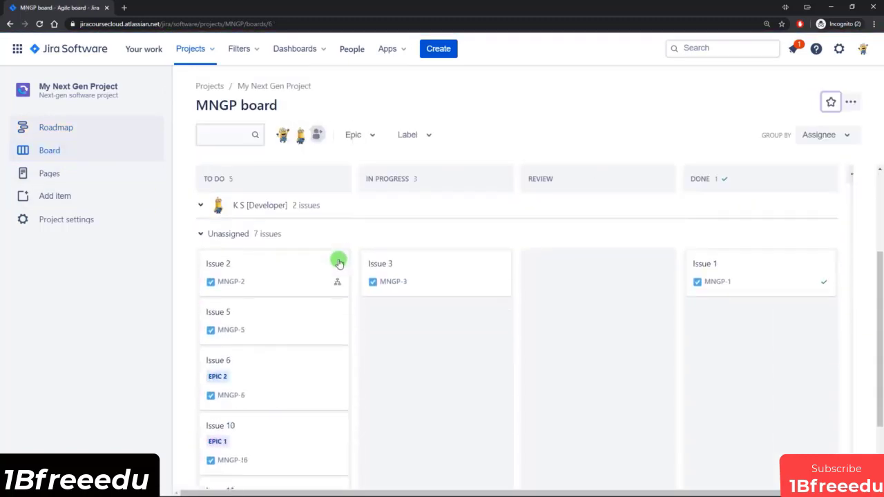
{"action": "scroll", "coordinate": [339, 259], "scroll_direction": "down", "scroll_amount": 2}
{"action": "scroll", "coordinate": [339, 290], "scroll_direction": "up", "scroll_amount": 5}
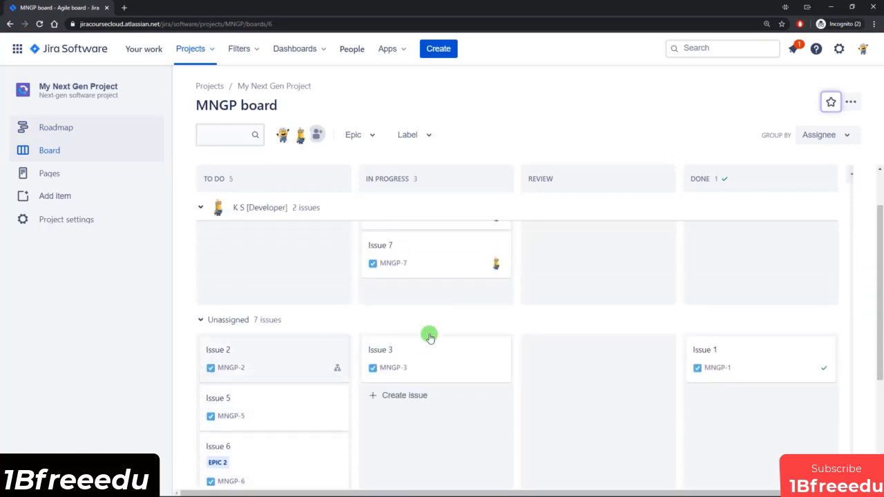
{"action": "left_click", "coordinate": [480, 360]}
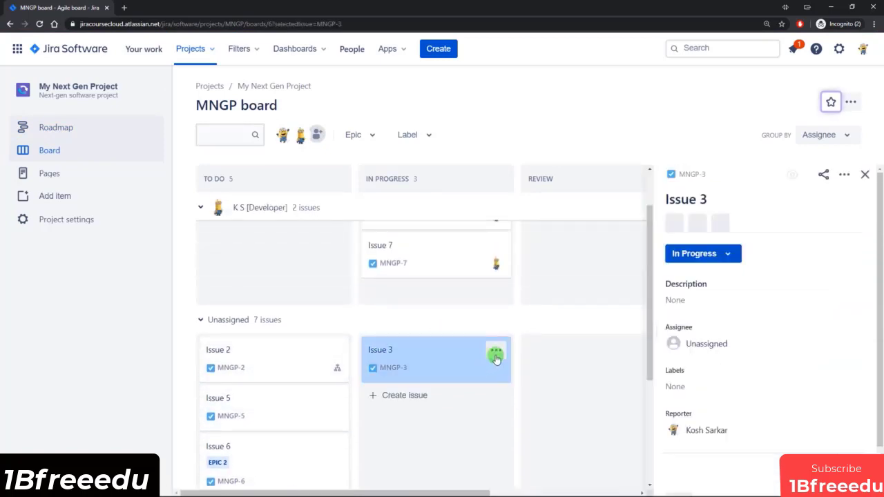
{"action": "left_click", "coordinate": [498, 354]}
{"action": "left_click", "coordinate": [468, 425]}
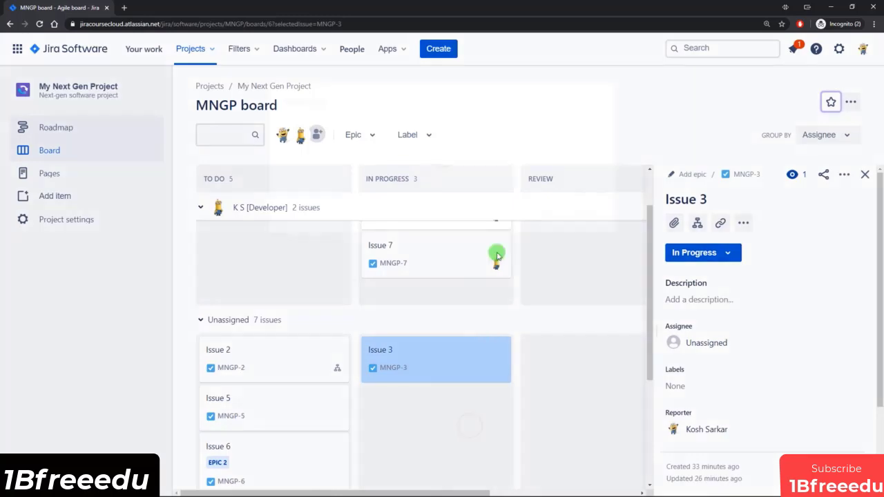
{"action": "left_click", "coordinate": [587, 160]}
{"action": "left_click", "coordinate": [375, 181]}
{"action": "left_click", "coordinate": [543, 195]}
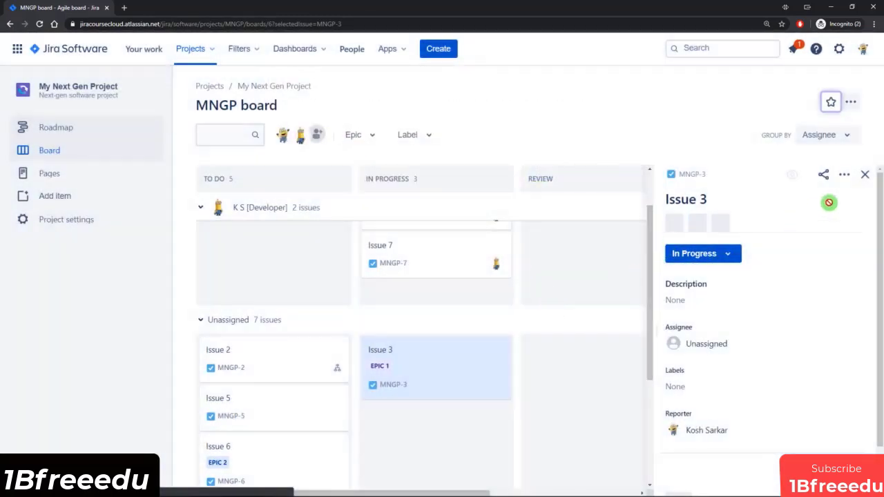
{"action": "left_click", "coordinate": [865, 175]}
Step: Move Issue 3 from In Progress to Done on the board and check Epic 1's progress on the roadmap
{"action": "scroll", "coordinate": [462, 359], "scroll_direction": "down", "scroll_amount": 1}
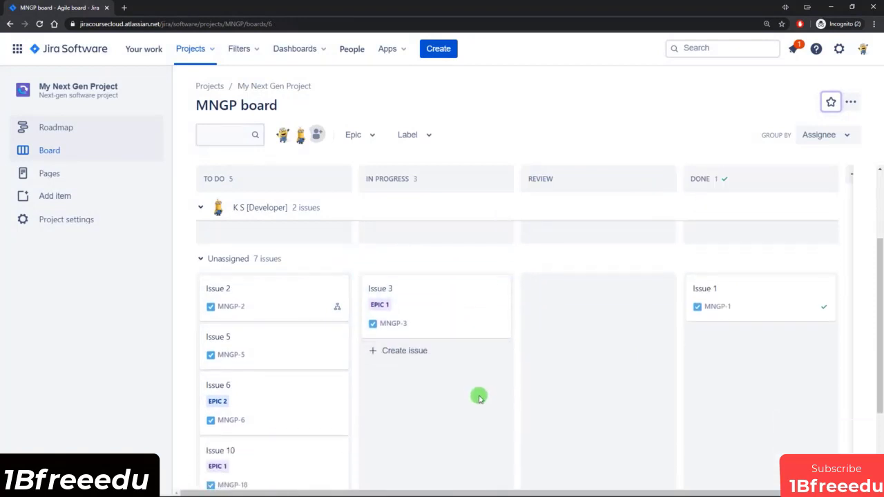
{"action": "left_click_drag", "start_coordinate": [432, 300], "coordinate": [717, 349]}
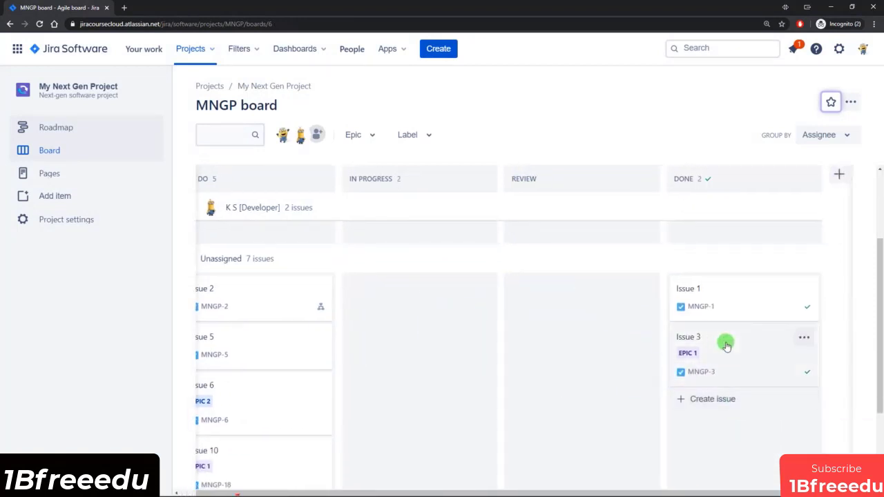
{"action": "left_click", "coordinate": [66, 127]}
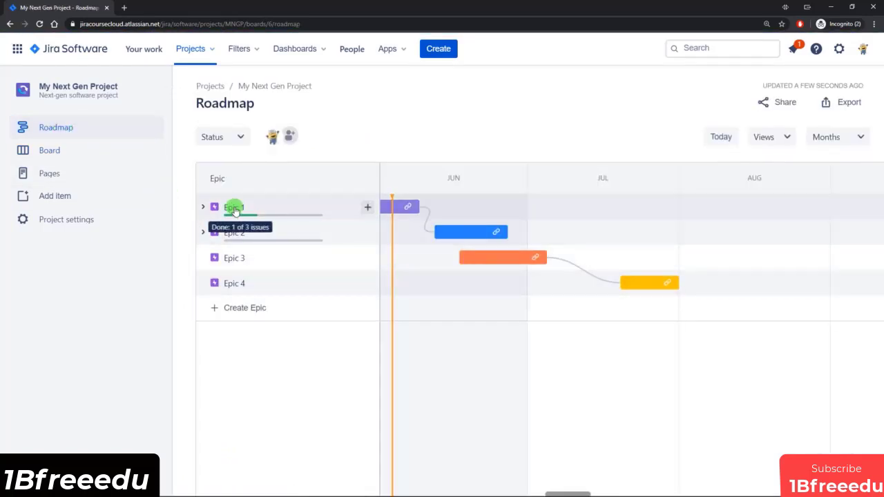
{"action": "mouse_move", "coordinate": [251, 215]}
Step: Move Issue 10 from To Do to In Progress on the board and check Epic 1's progress bar on the roadmap
{"action": "left_click", "coordinate": [63, 153]}
{"action": "scroll", "coordinate": [373, 314], "scroll_direction": "down", "scroll_amount": 5}
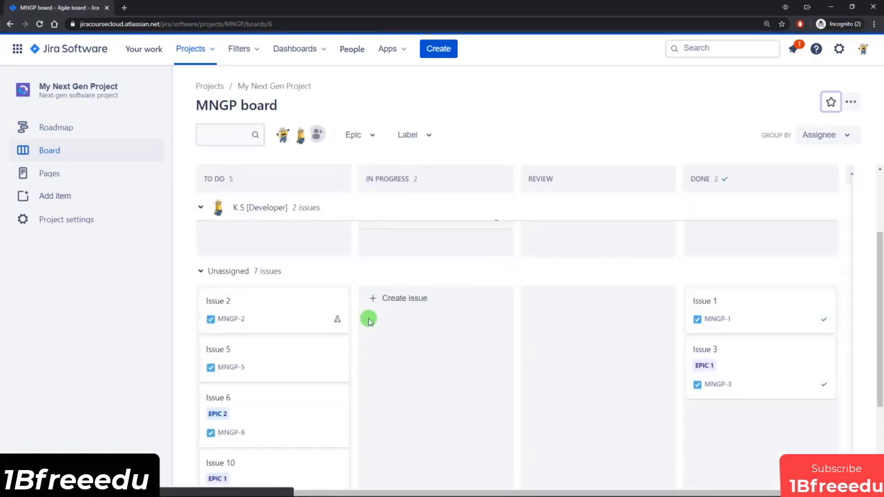
{"action": "left_click_drag", "start_coordinate": [341, 347], "coordinate": [454, 357]}
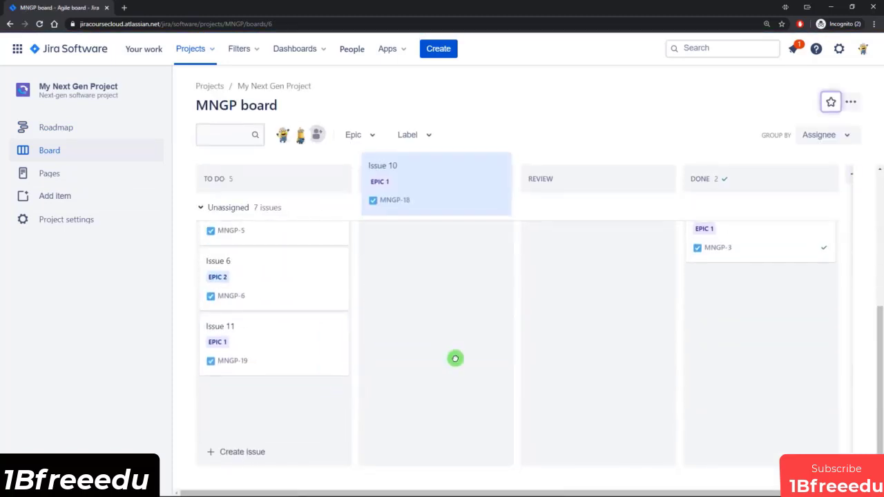
{"action": "scroll", "coordinate": [446, 359], "scroll_direction": "up", "scroll_amount": 3}
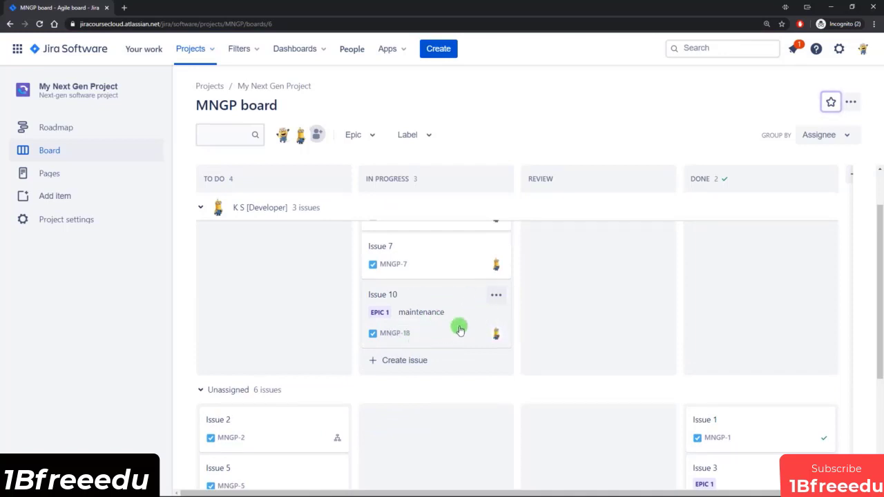
{"action": "left_click", "coordinate": [64, 133]}
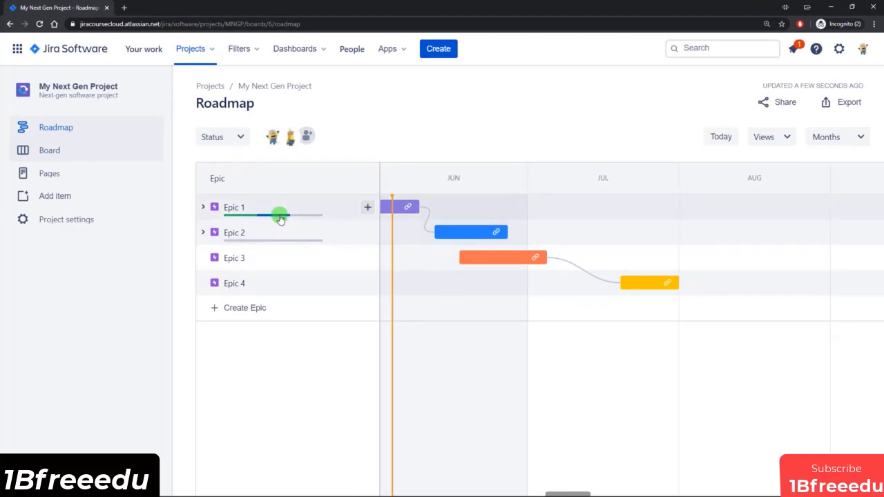
{"action": "mouse_move", "coordinate": [274, 220]}
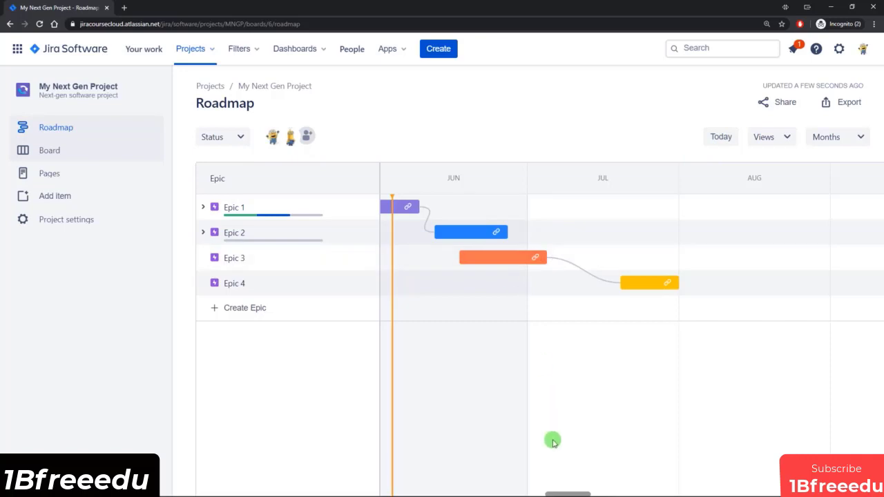
Step: Return the roadmap timeline from future months to today, and turn the Progress view option off and back on
{"action": "left_click_drag", "start_coordinate": [561, 492], "coordinate": [626, 488]}
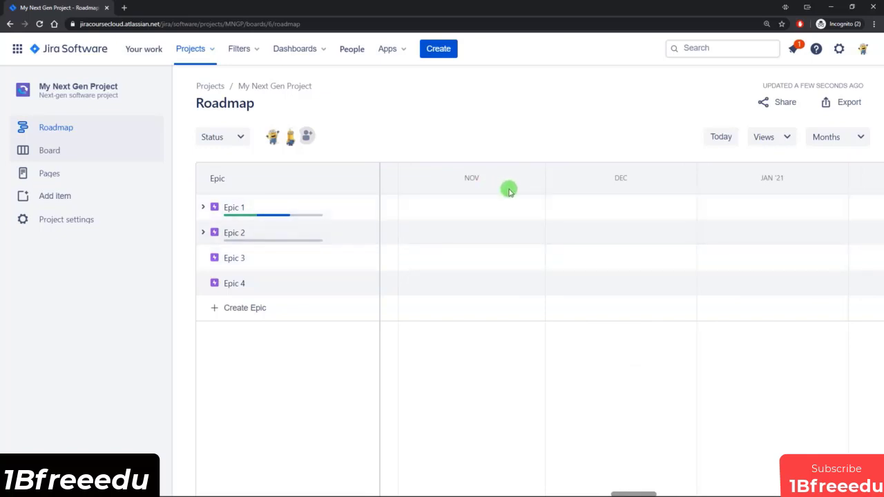
{"action": "left_click", "coordinate": [719, 138]}
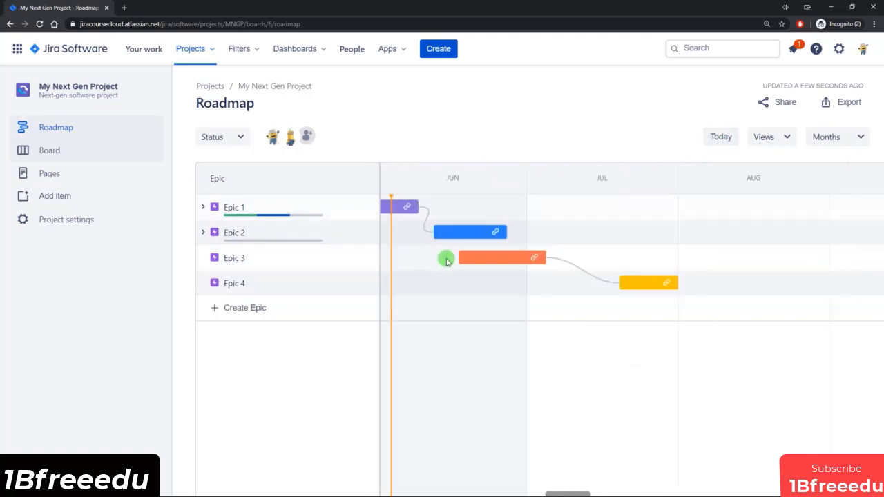
{"action": "left_click", "coordinate": [786, 138]}
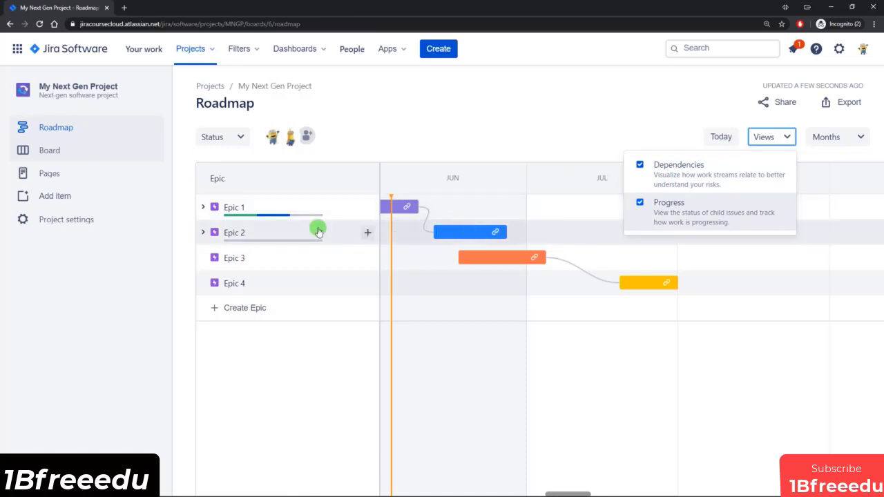
{"action": "left_click", "coordinate": [726, 207]}
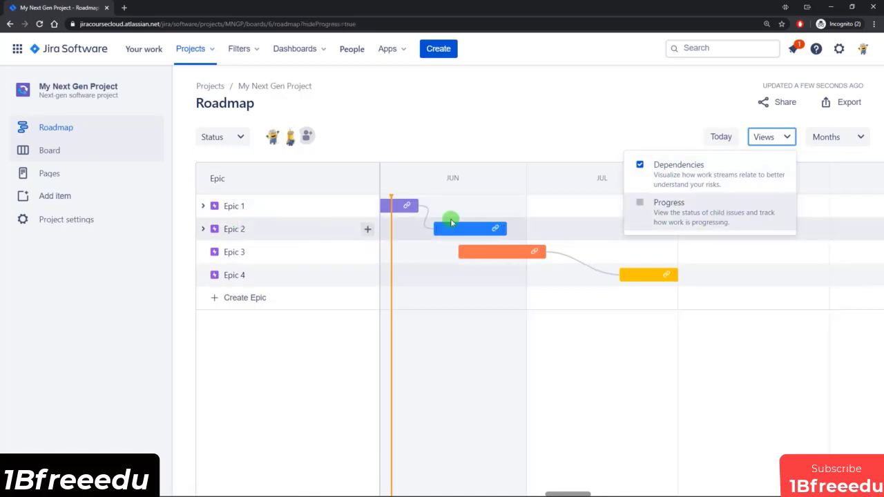
{"action": "left_click", "coordinate": [683, 212]}
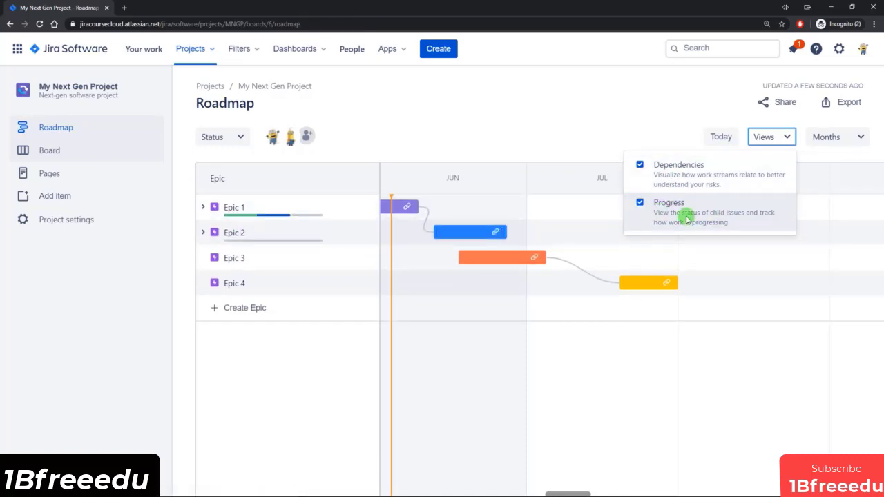
{"action": "left_click", "coordinate": [664, 132]}
Step: Show the roadmap timeline in Weeks and switch it to Quarters
{"action": "left_click", "coordinate": [860, 138]}
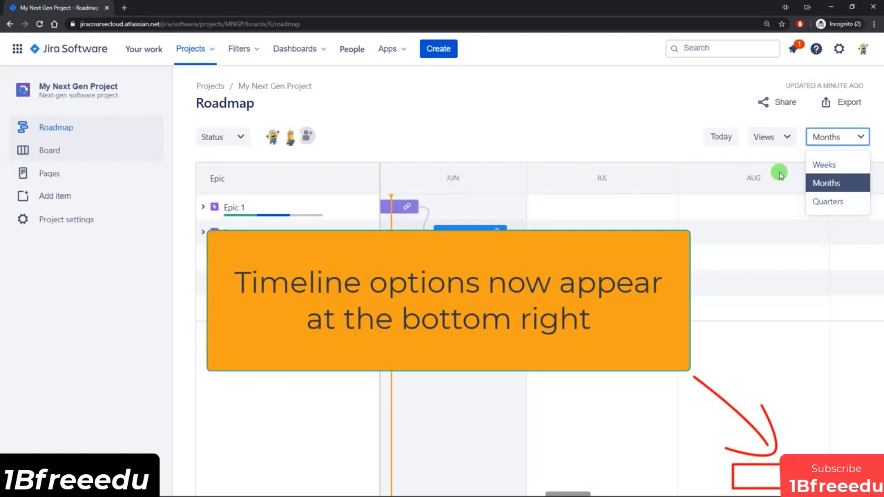
{"action": "left_click", "coordinate": [839, 166]}
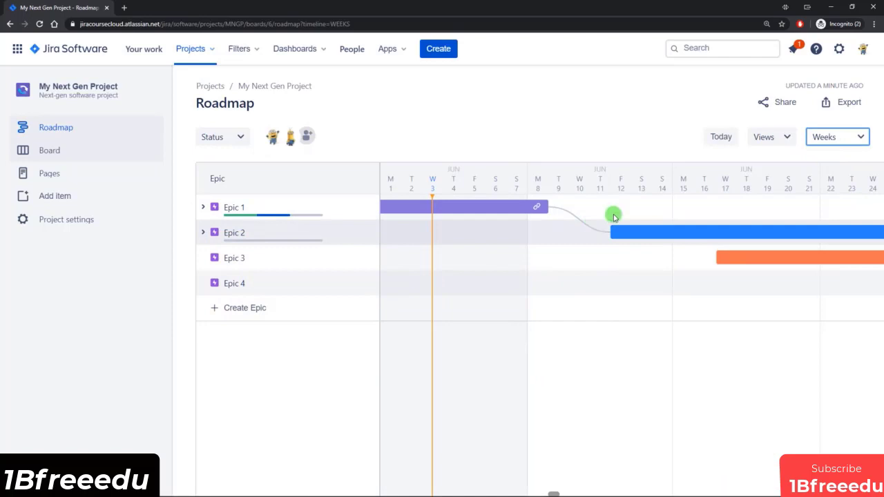
{"action": "left_click", "coordinate": [843, 138]}
{"action": "left_click", "coordinate": [832, 203]}
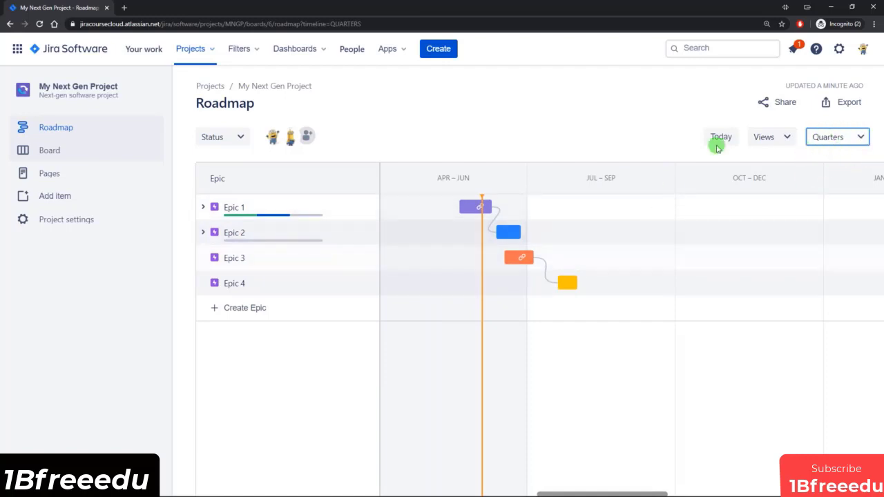
Step: Preview the roadmap's image export and cancel without exporting
{"action": "left_click", "coordinate": [848, 107]}
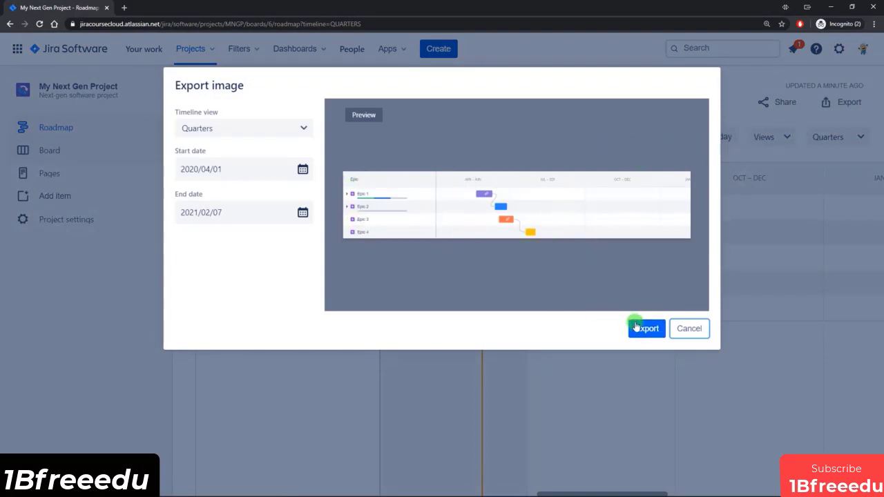
{"action": "left_click", "coordinate": [679, 330]}
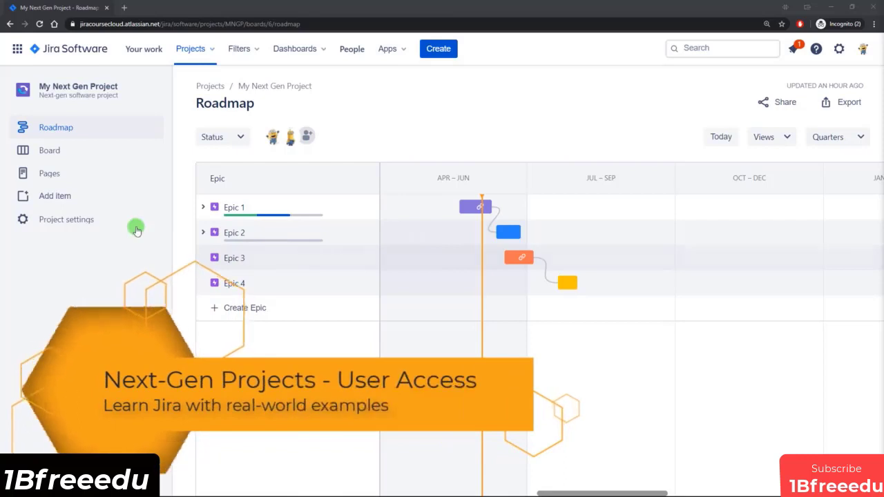
Step: Open the project's settings details and look at the available category choices
{"action": "left_click", "coordinate": [69, 220]}
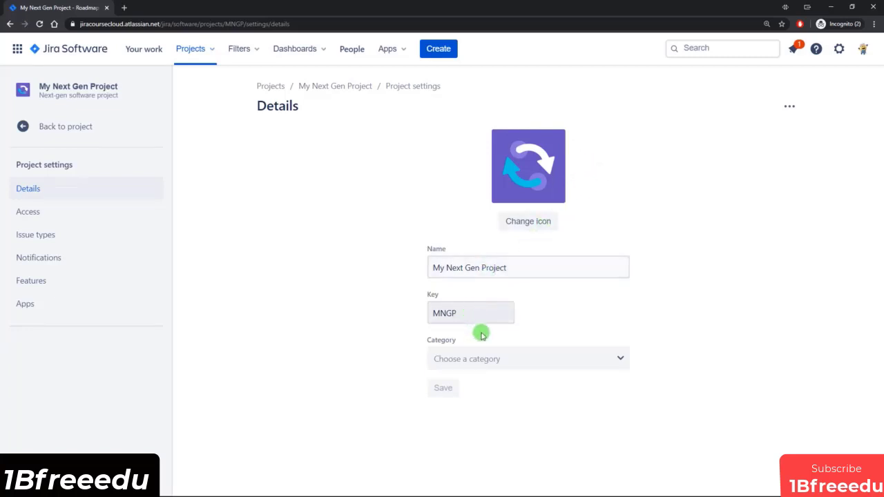
{"action": "left_click", "coordinate": [524, 359]}
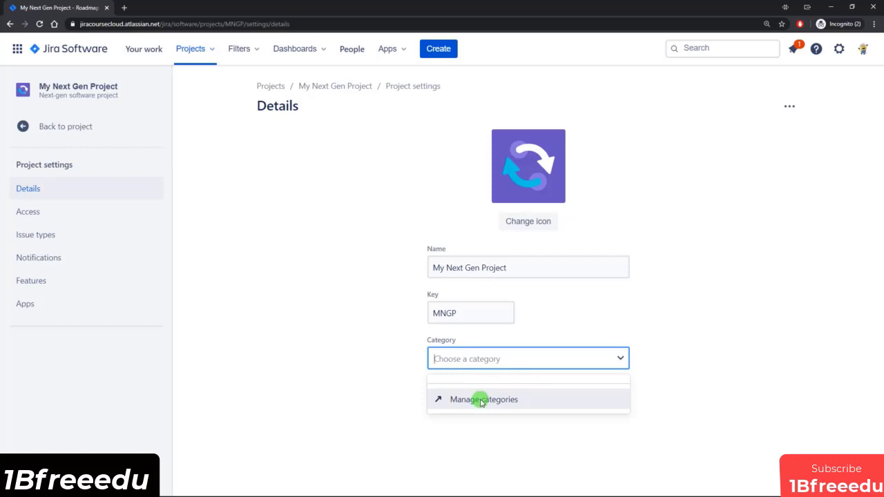
Step: Dismiss the category choices and check the additional project actions without deleting the project
{"action": "left_click", "coordinate": [691, 305]}
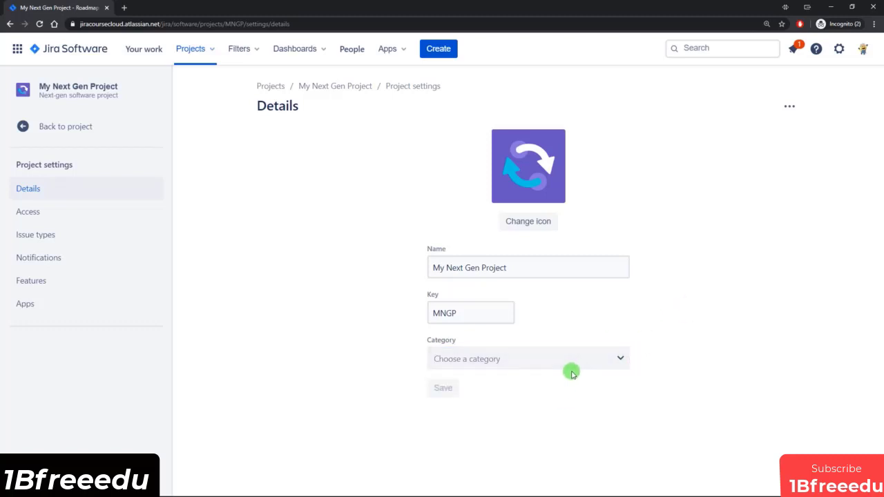
{"action": "left_click", "coordinate": [788, 108]}
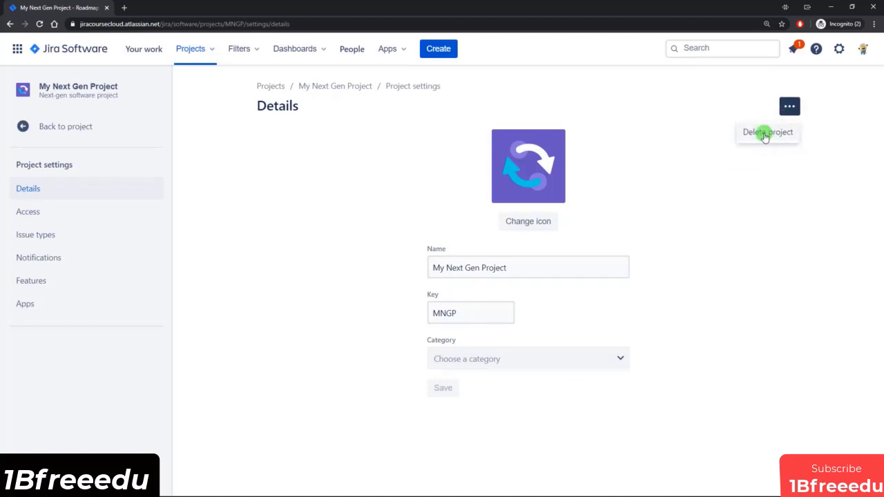
{"action": "left_click", "coordinate": [333, 196]}
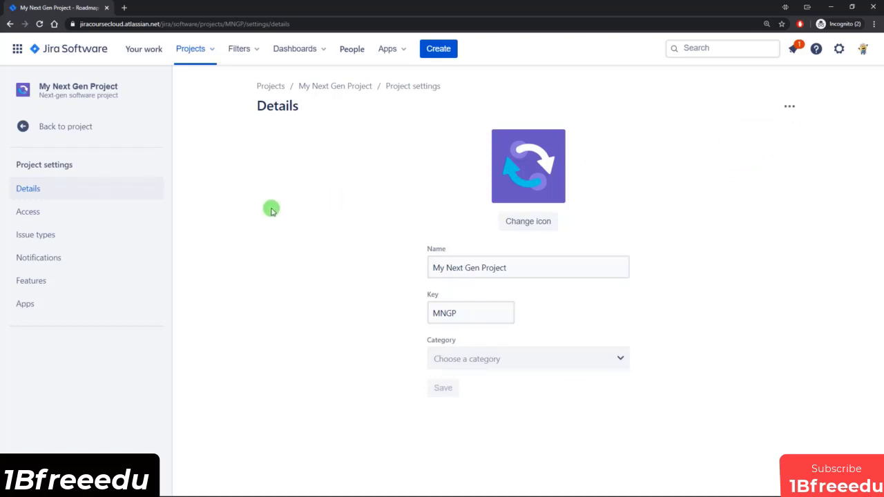
Step: Open the project's access settings and review the Private, Limited and Open access levels, leaving without changing the level
{"action": "left_click", "coordinate": [44, 214]}
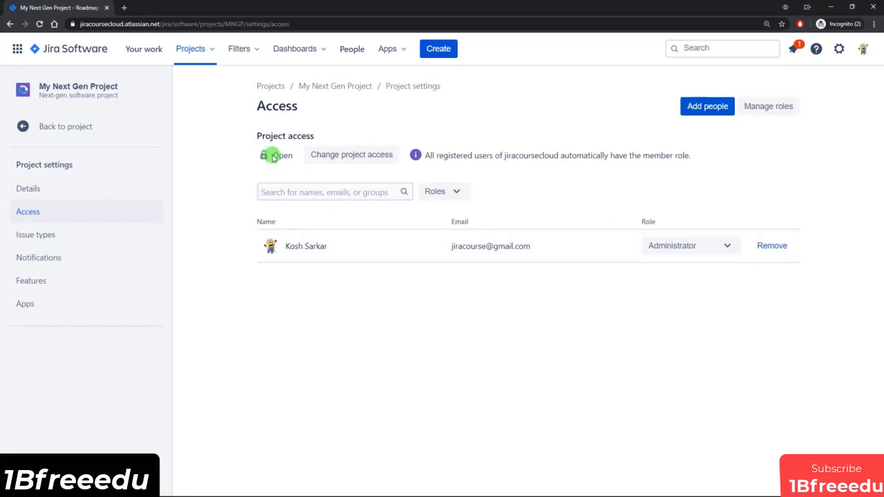
{"action": "left_click_drag", "start_coordinate": [274, 155], "coordinate": [291, 157]}
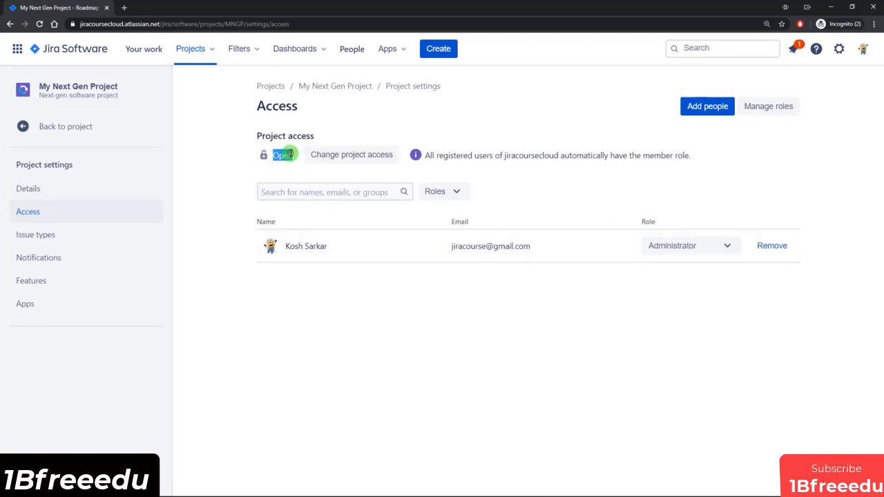
{"action": "left_click", "coordinate": [360, 155]}
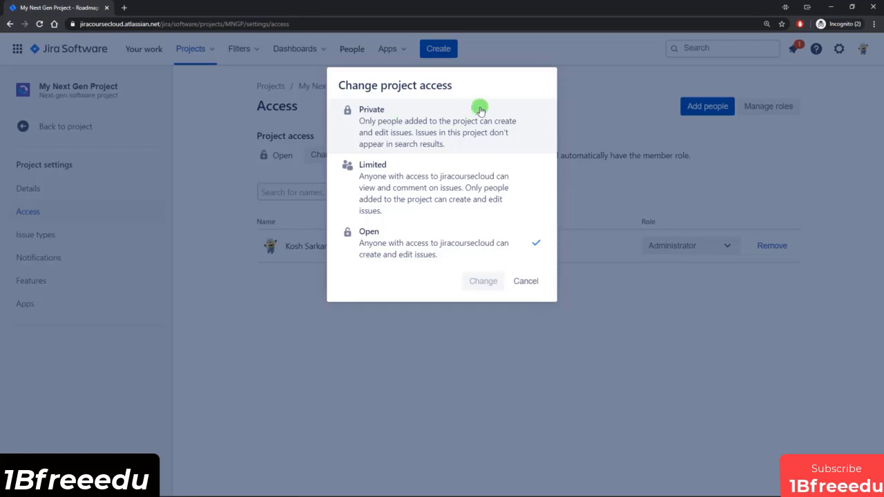
{"action": "left_click", "coordinate": [526, 281]}
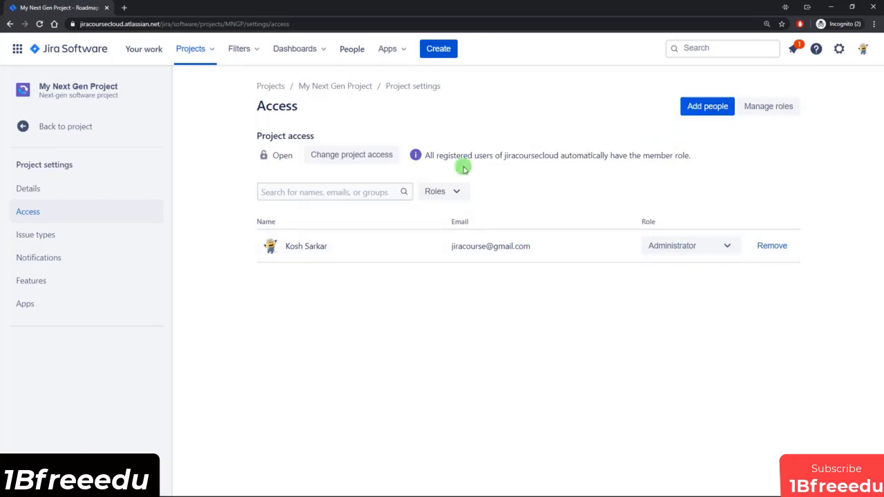
{"action": "left_click", "coordinate": [374, 155]}
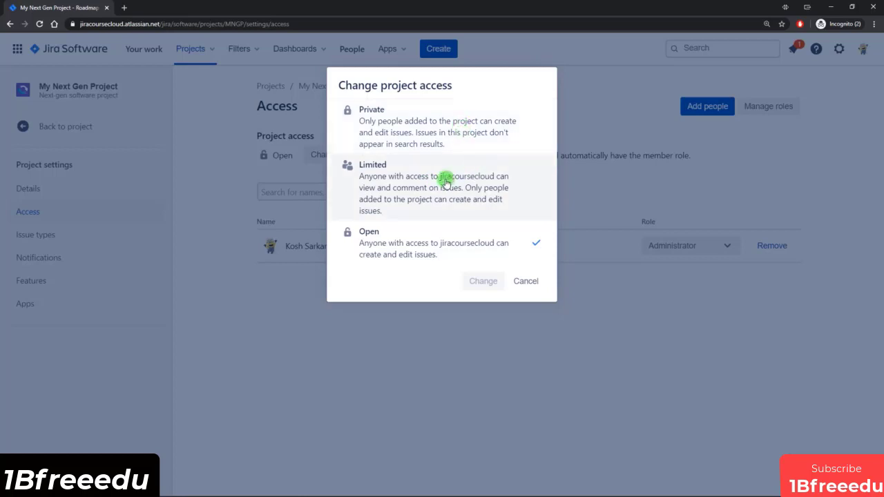
{"action": "left_click", "coordinate": [528, 283]}
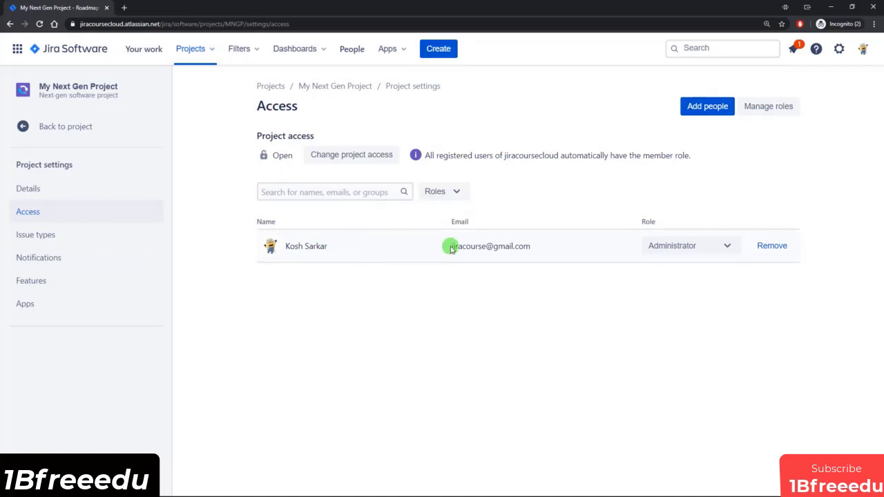
Step: Open the project's role management to examine the available roles and their permissions
{"action": "left_click", "coordinate": [766, 107]}
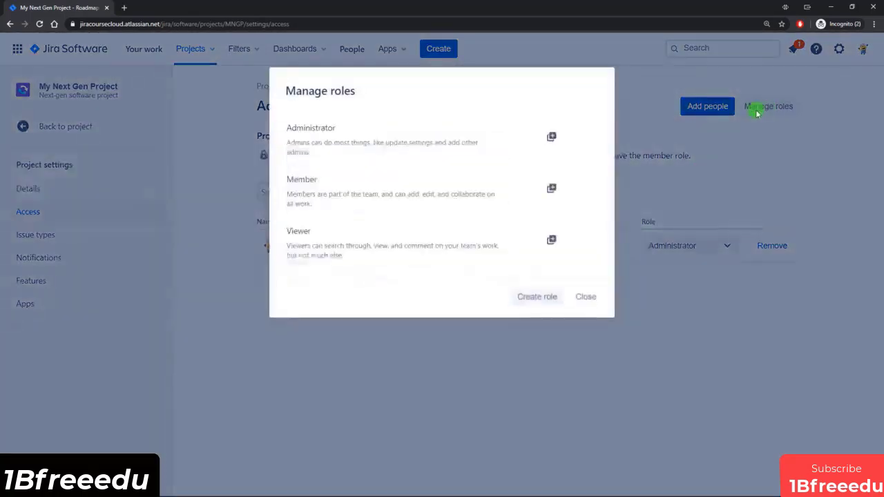
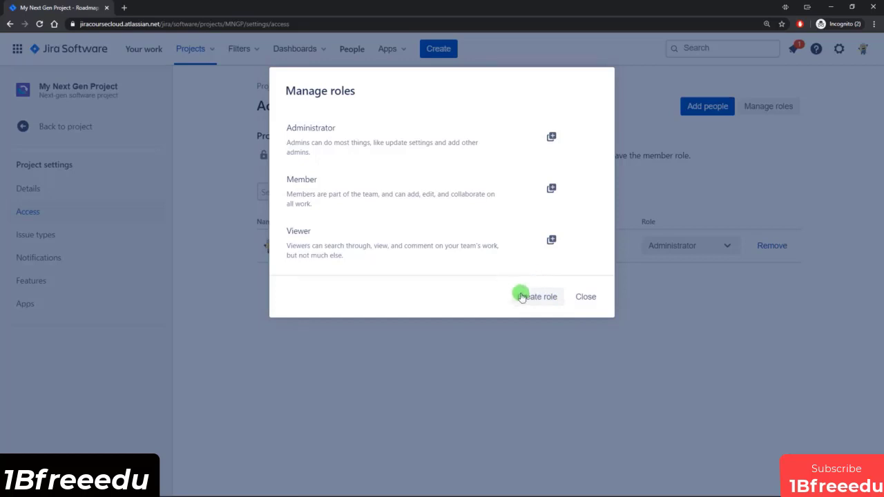
Step: Start creating a custom project role and examine the permissions for administering the project and managing its issues
{"action": "left_click", "coordinate": [544, 298]}
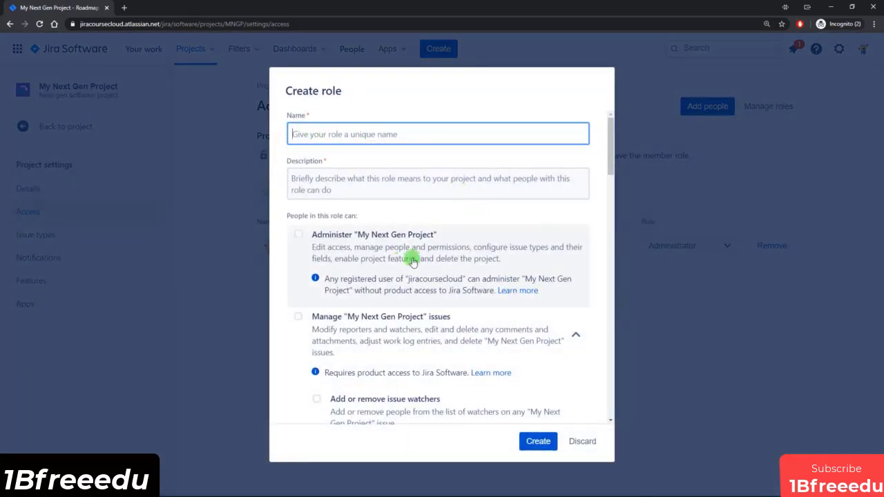
{"action": "left_click_drag", "start_coordinate": [610, 126], "coordinate": [622, 228]}
{"action": "left_click_drag", "start_coordinate": [615, 223], "coordinate": [619, 138]}
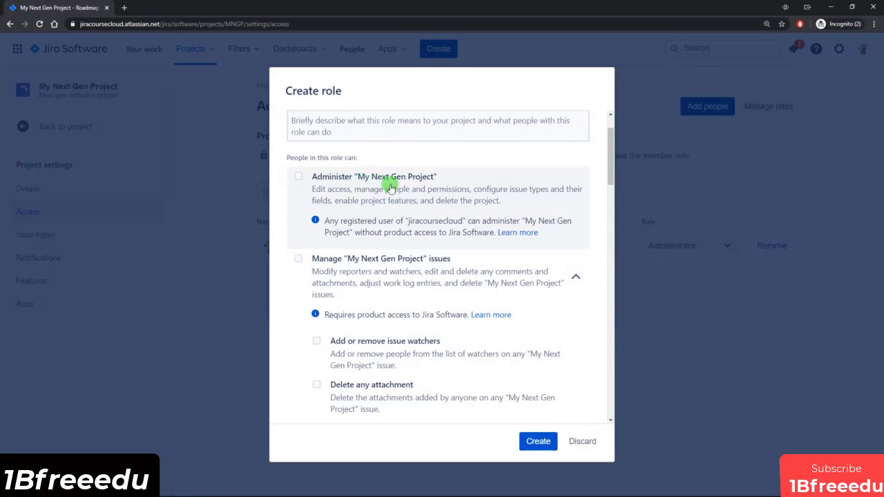
{"action": "scroll", "coordinate": [391, 186], "scroll_direction": "down", "scroll_amount": 1}
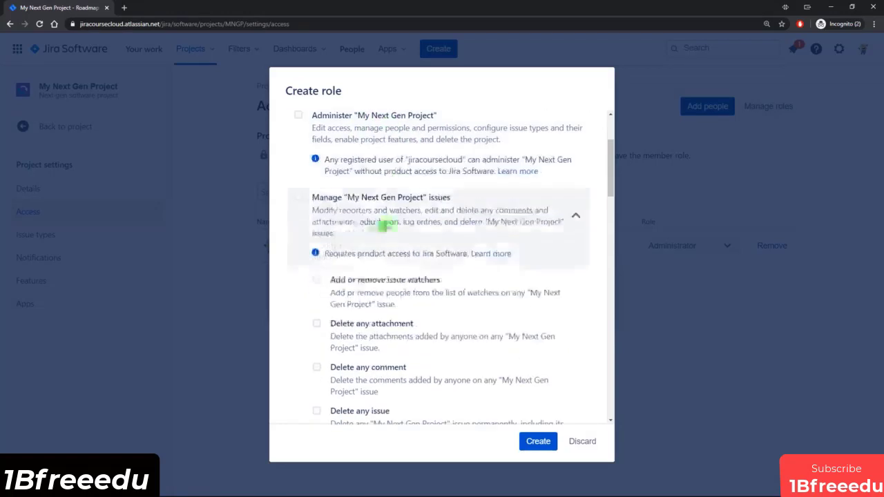
{"action": "scroll", "coordinate": [402, 213], "scroll_direction": "down", "scroll_amount": 1}
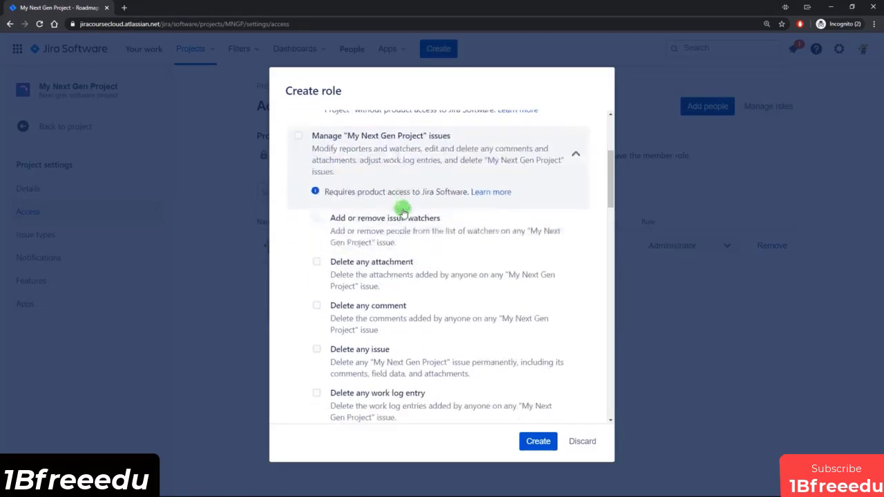
{"action": "scroll", "coordinate": [397, 157], "scroll_direction": "down", "scroll_amount": 1}
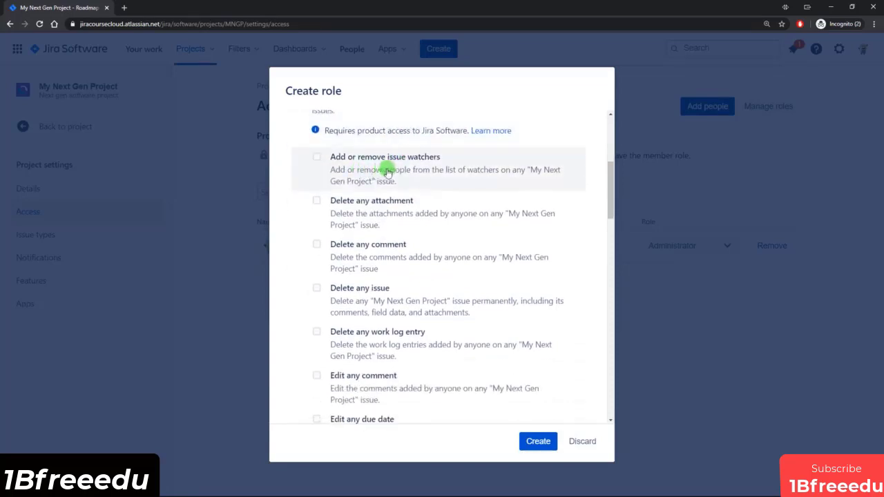
{"action": "scroll", "coordinate": [391, 169], "scroll_direction": "down", "scroll_amount": 1}
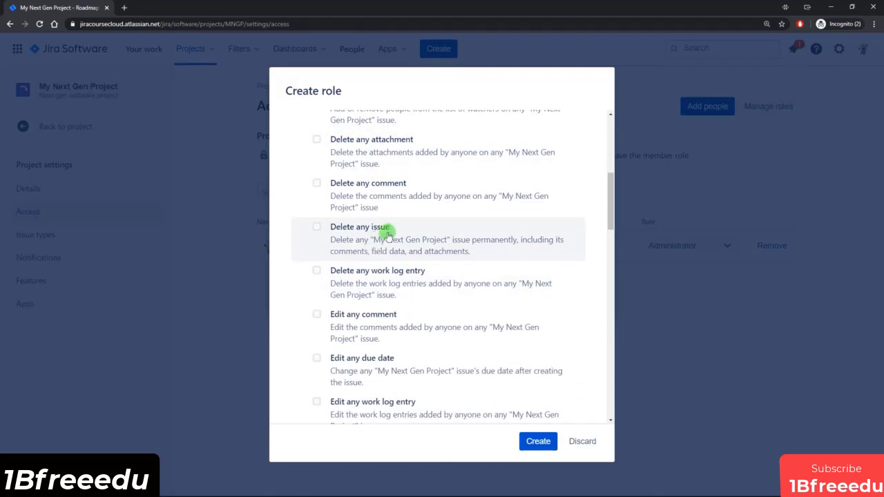
{"action": "scroll", "coordinate": [391, 229], "scroll_direction": "down", "scroll_amount": 1}
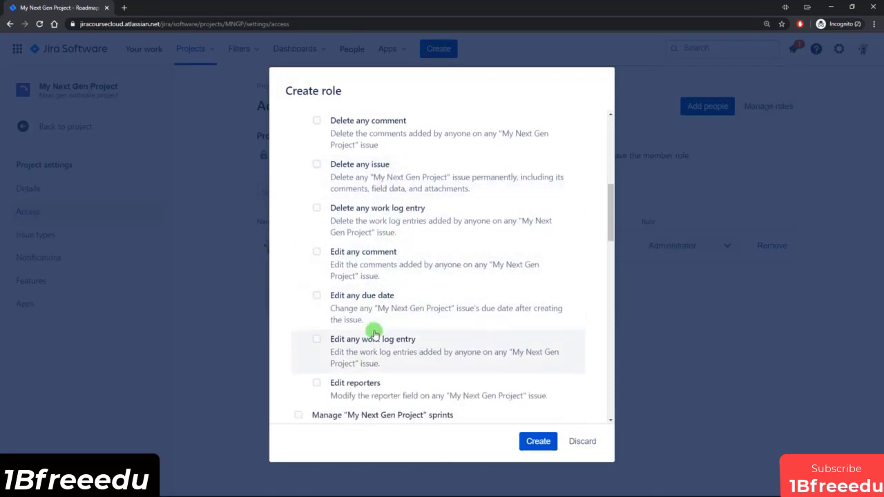
{"action": "scroll", "coordinate": [431, 295], "scroll_direction": "down", "scroll_amount": 1}
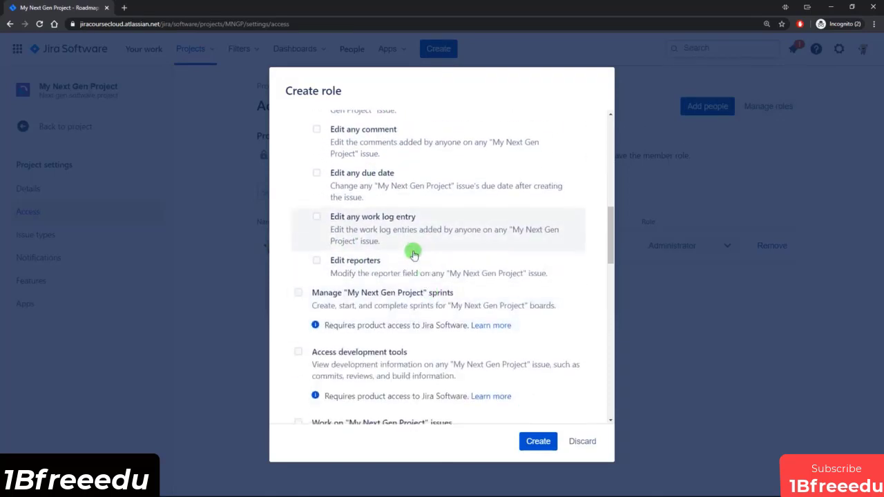
{"action": "scroll", "coordinate": [384, 248], "scroll_direction": "down", "scroll_amount": 2}
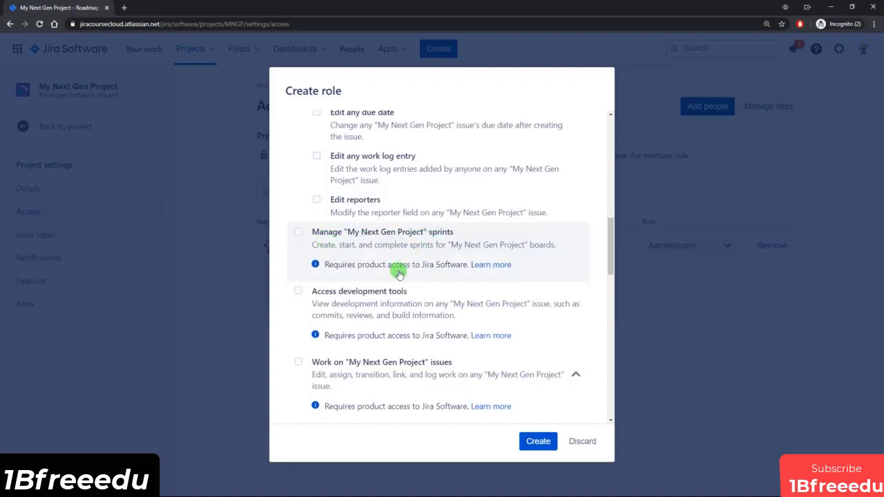
Step: Review the new role's permissions for sprints, development tools, and working on, creating and collaborating on issues, through to the optional role assignment
{"action": "scroll", "coordinate": [366, 247], "scroll_direction": "down", "scroll_amount": 1}
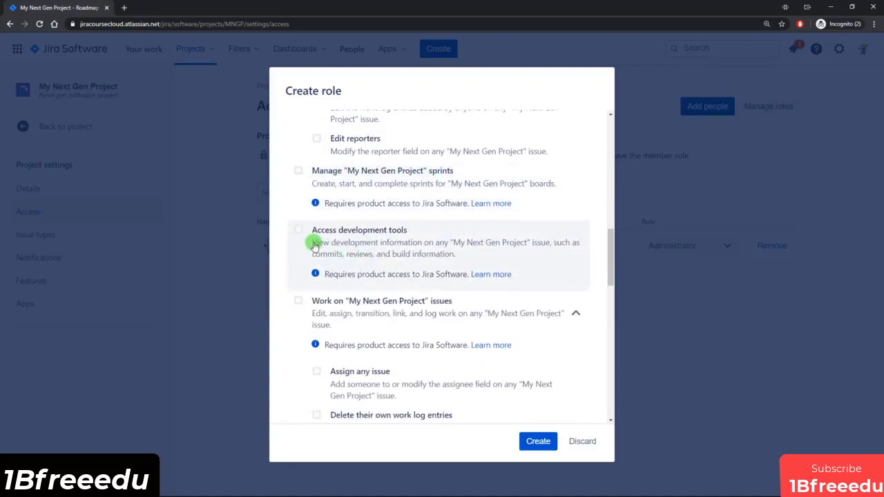
{"action": "scroll", "coordinate": [314, 245], "scroll_direction": "down", "scroll_amount": 1}
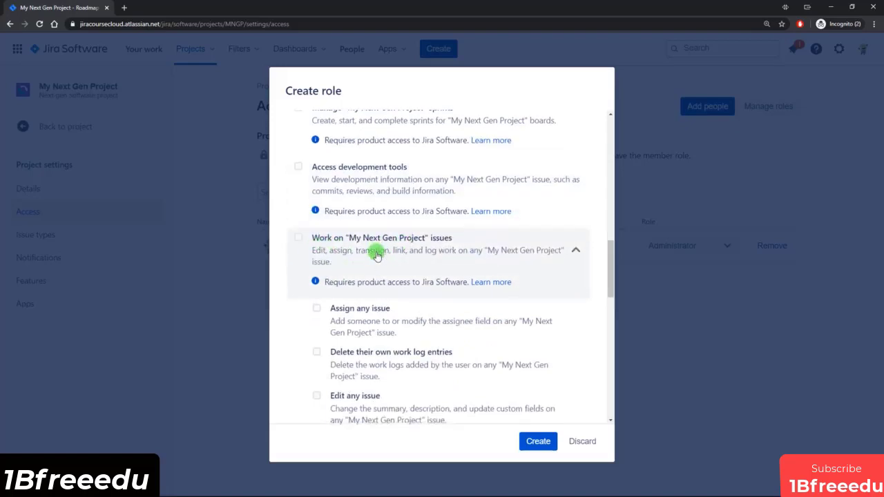
{"action": "scroll", "coordinate": [377, 254], "scroll_direction": "down", "scroll_amount": 2}
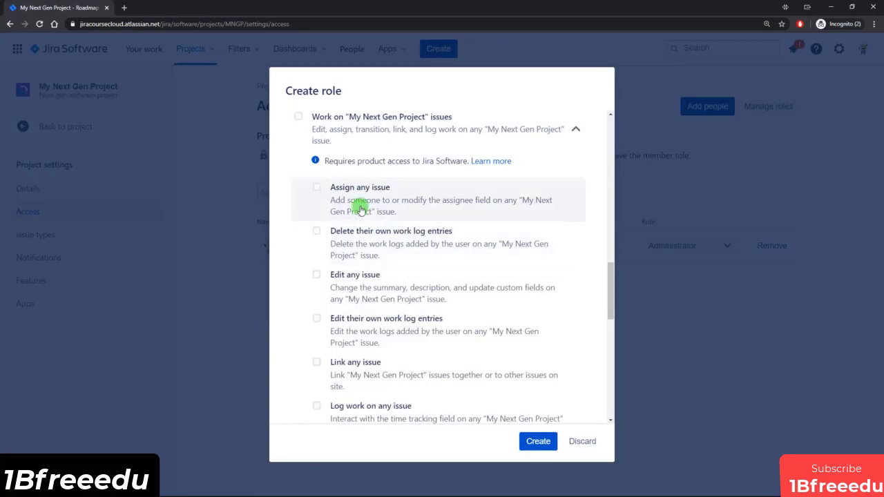
{"action": "scroll", "coordinate": [362, 228], "scroll_direction": "down", "scroll_amount": 2}
{"action": "scroll", "coordinate": [365, 246], "scroll_direction": "down", "scroll_amount": 4}
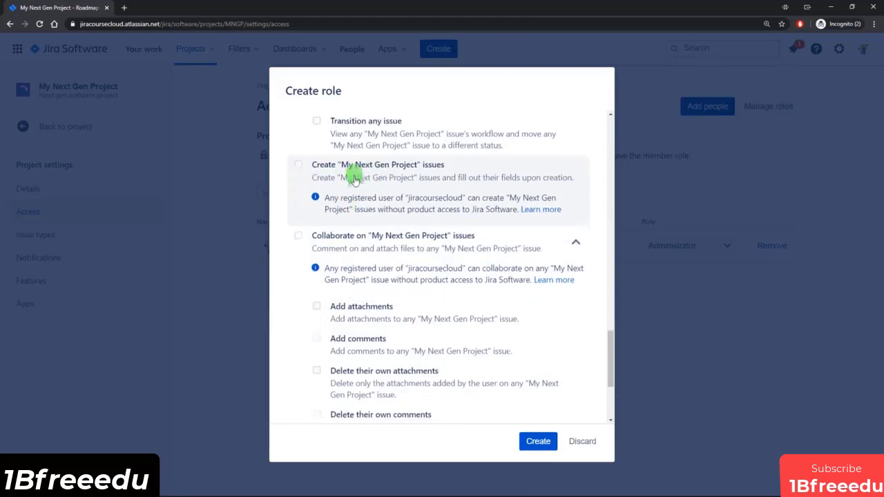
{"action": "scroll", "coordinate": [355, 179], "scroll_direction": "down", "scroll_amount": 1}
{"action": "scroll", "coordinate": [377, 190], "scroll_direction": "down", "scroll_amount": 1}
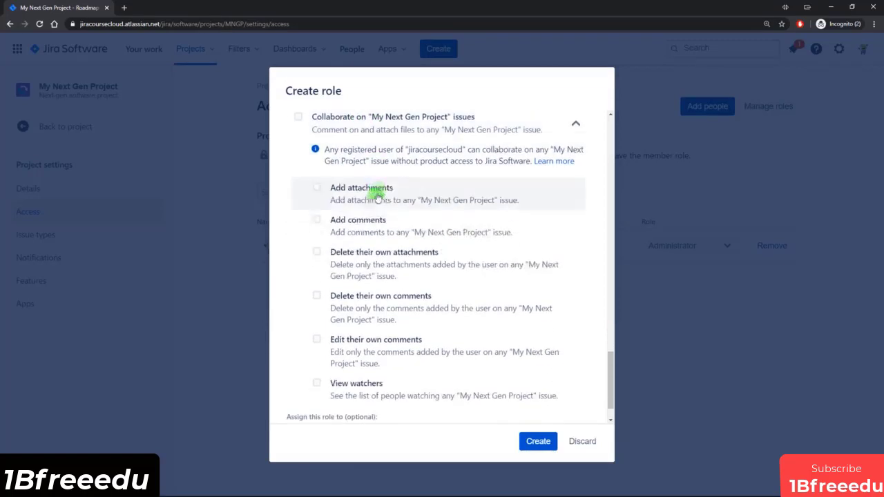
{"action": "scroll", "coordinate": [367, 231], "scroll_direction": "down", "scroll_amount": 1}
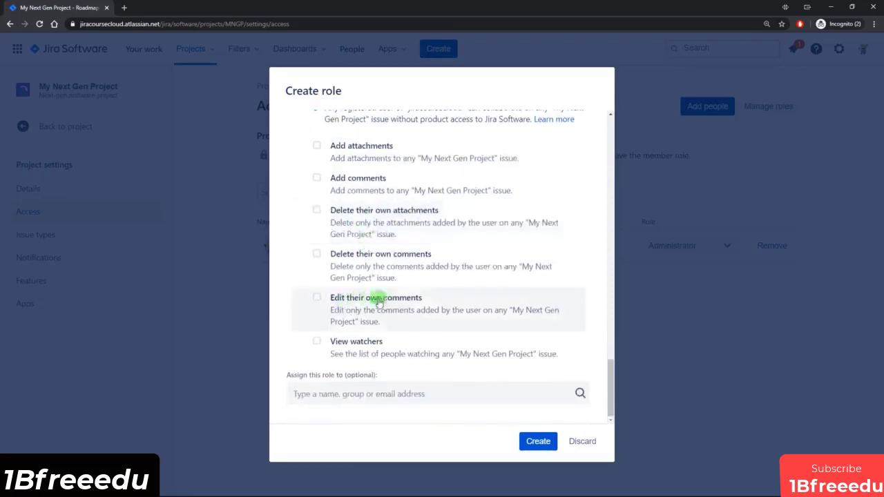
Step: Look back over the permission list to its beginning and discard the new role without creating it
{"action": "scroll", "coordinate": [407, 317], "scroll_direction": "up", "scroll_amount": 6}
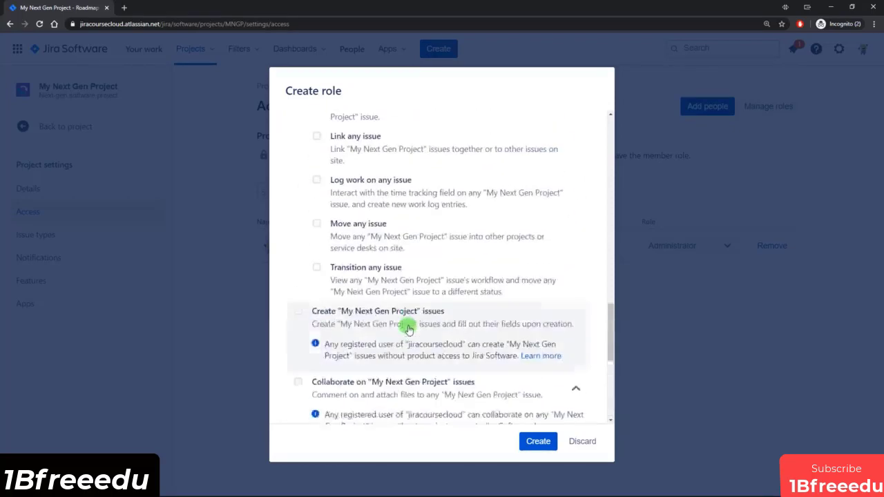
{"action": "scroll", "coordinate": [401, 315], "scroll_direction": "up", "scroll_amount": 3}
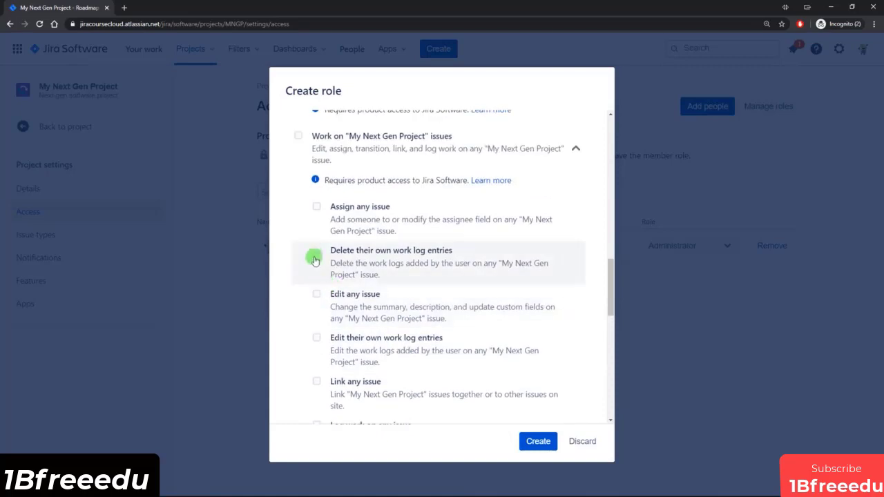
{"action": "scroll", "coordinate": [332, 283], "scroll_direction": "up", "scroll_amount": 4}
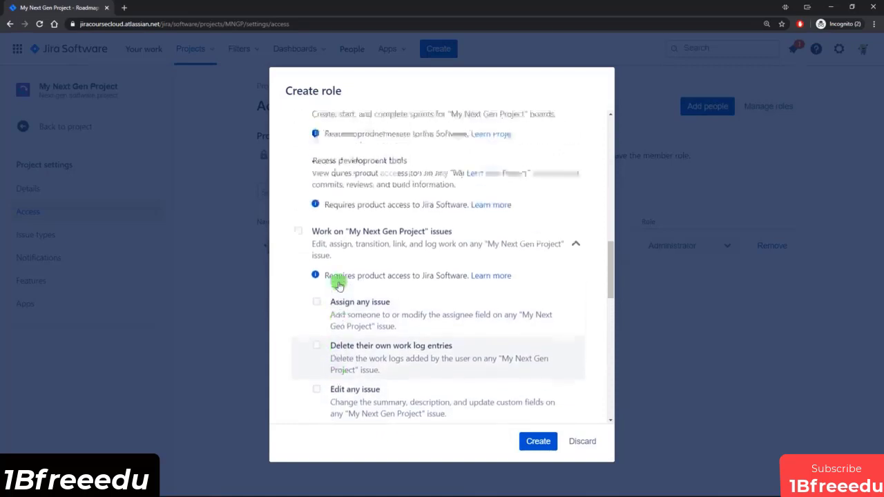
{"action": "scroll", "coordinate": [335, 290], "scroll_direction": "up", "scroll_amount": 9}
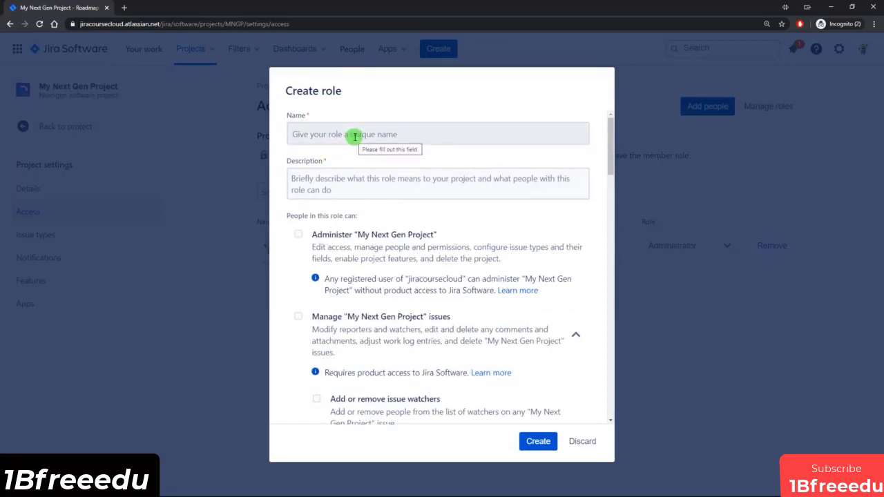
{"action": "left_click", "coordinate": [586, 442]}
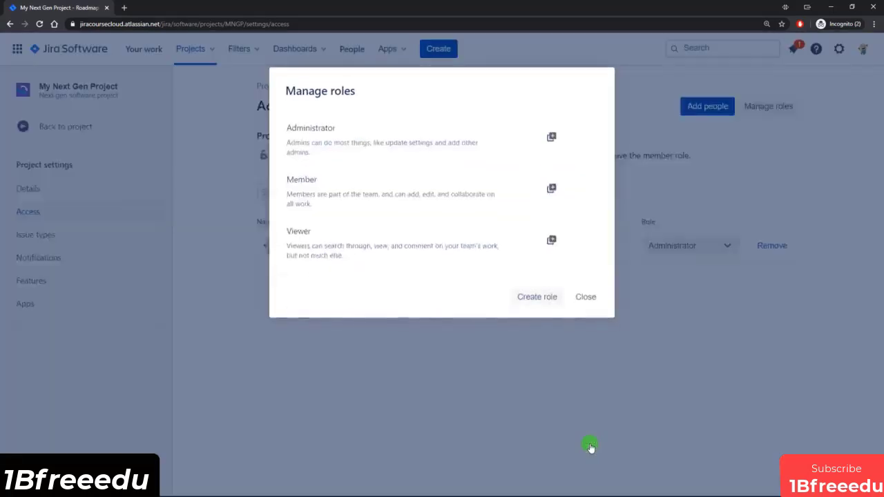
Step: Open a duplicate of the Viewer role to examine which permissions it grants, then discard the copy
{"action": "left_click", "coordinate": [552, 242]}
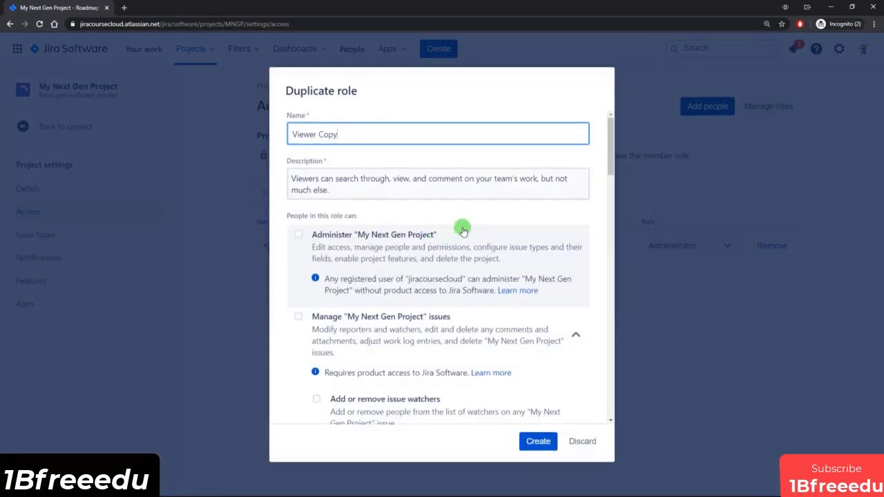
{"action": "scroll", "coordinate": [463, 232], "scroll_direction": "down", "scroll_amount": 1}
{"action": "left_click_drag", "start_coordinate": [611, 139], "coordinate": [626, 350]}
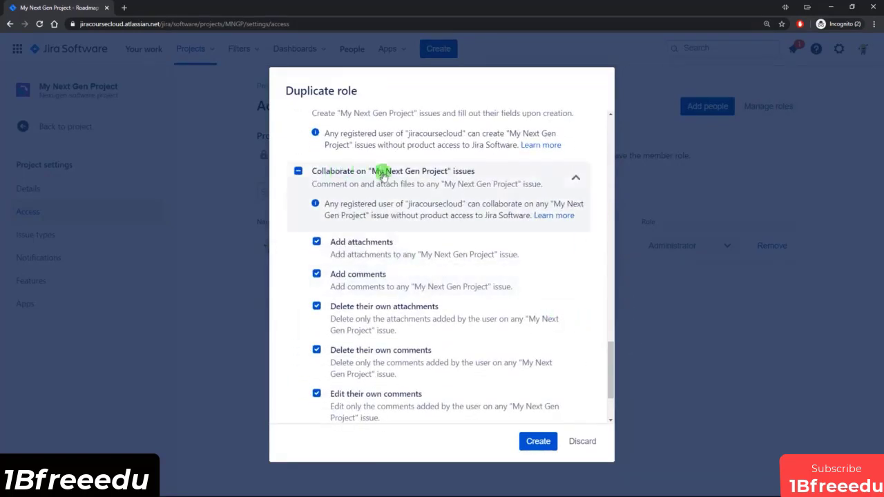
{"action": "scroll", "coordinate": [390, 209], "scroll_direction": "down", "scroll_amount": 1}
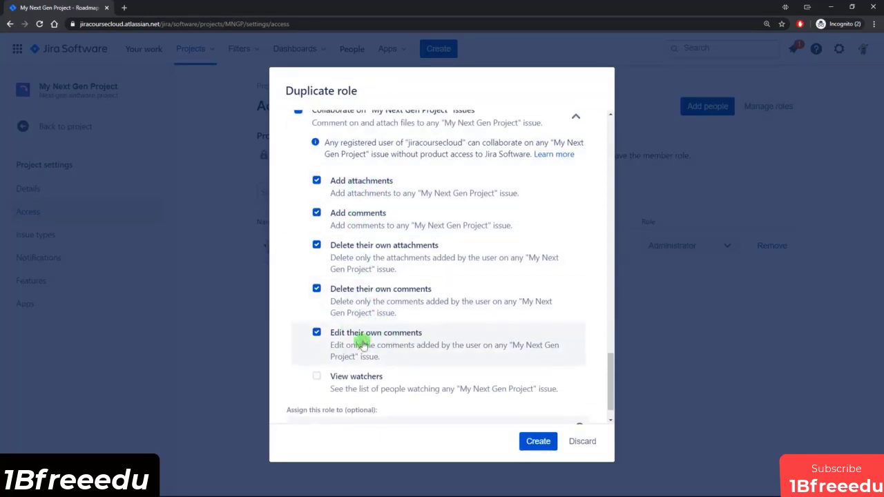
{"action": "scroll", "coordinate": [345, 351], "scroll_direction": "down", "scroll_amount": 1}
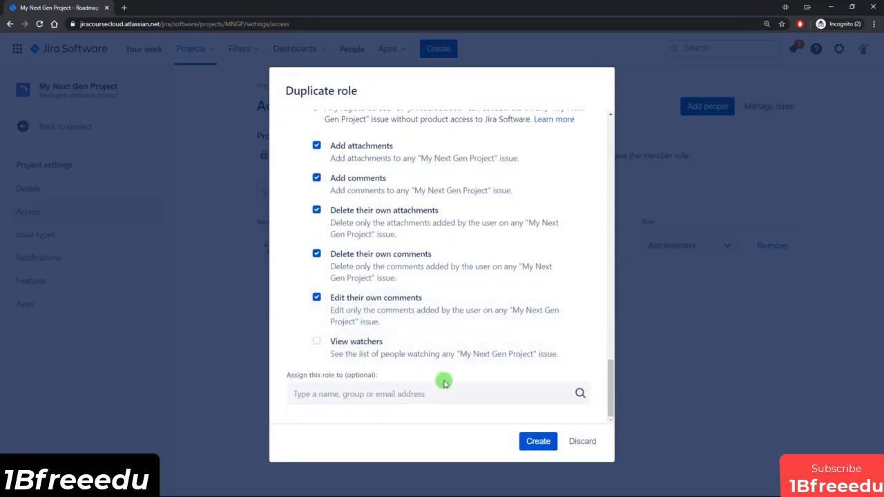
{"action": "left_click", "coordinate": [606, 441]}
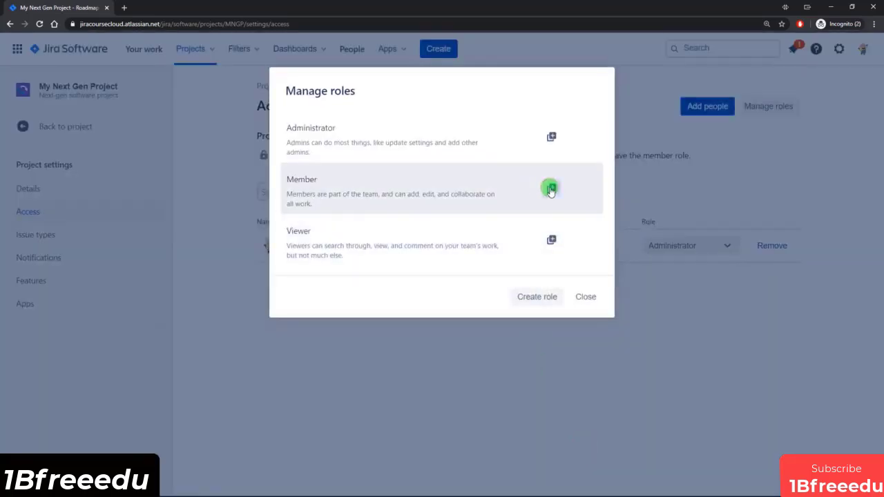
Step: Open a duplicate of the Member role to examine its issue, sprint and collaboration permissions, then discard the copy
{"action": "left_click", "coordinate": [552, 189]}
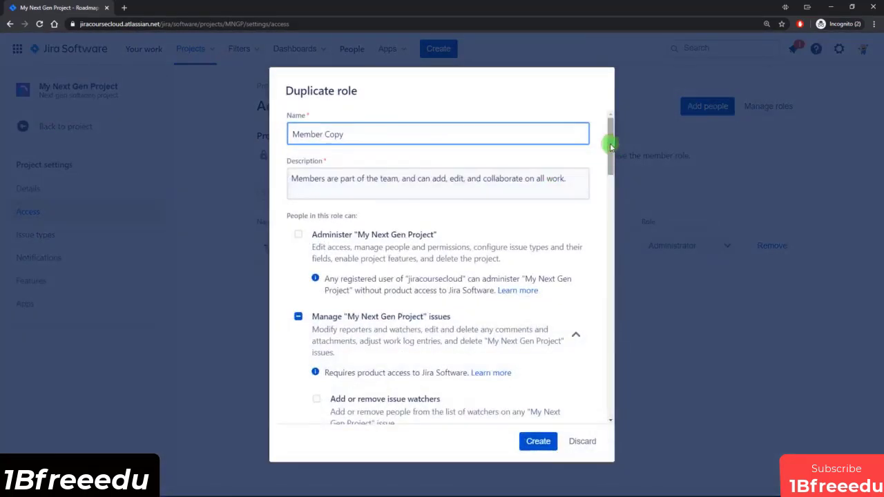
{"action": "left_click_drag", "start_coordinate": [611, 145], "coordinate": [613, 223]}
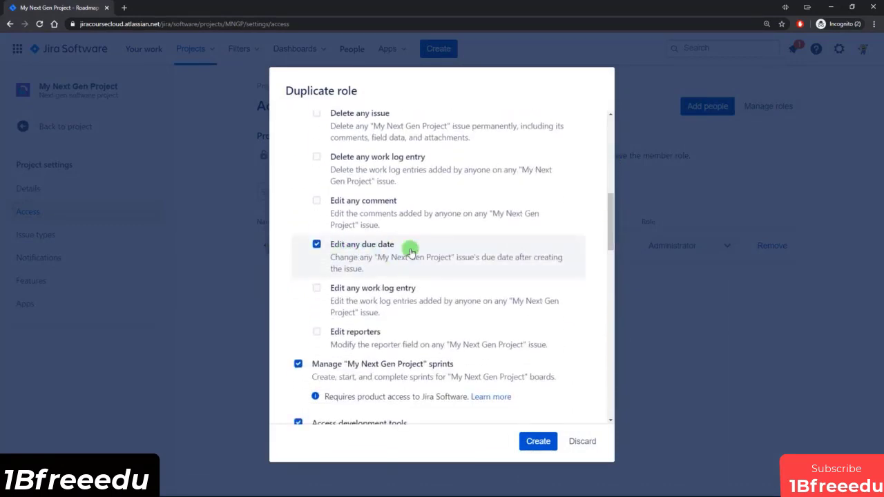
{"action": "scroll", "coordinate": [410, 252], "scroll_direction": "down", "scroll_amount": 3}
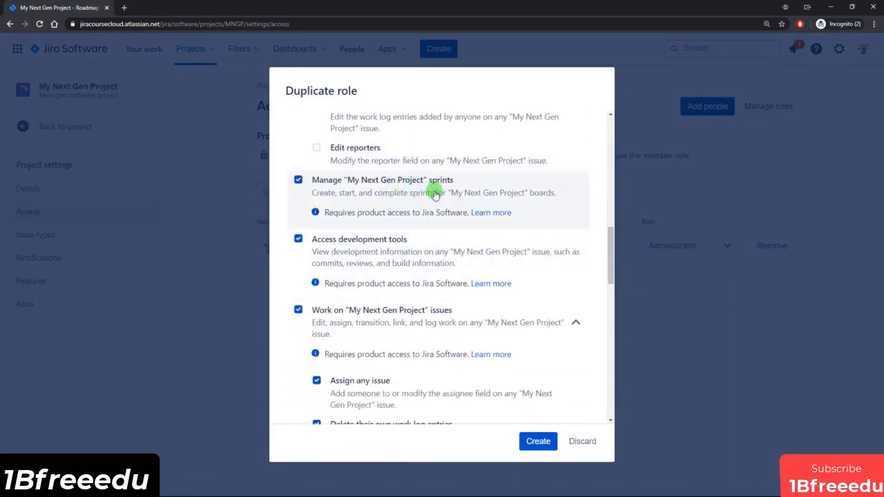
{"action": "scroll", "coordinate": [434, 196], "scroll_direction": "down", "scroll_amount": 3}
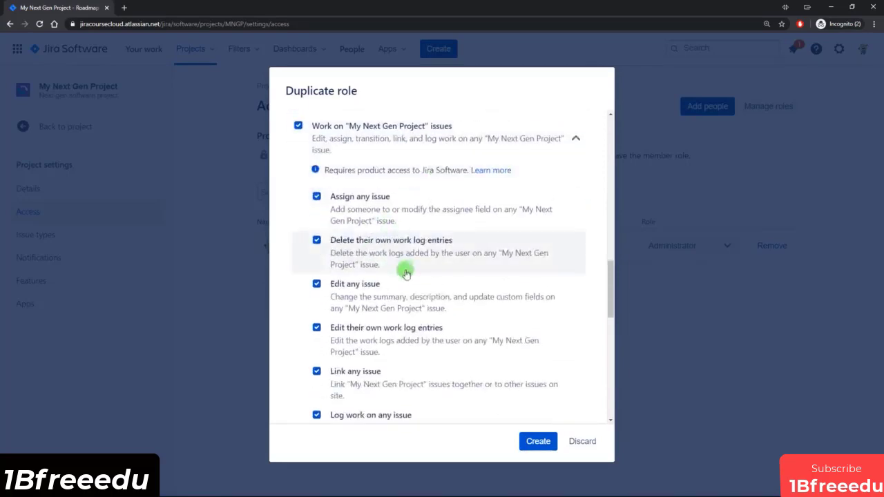
{"action": "scroll", "coordinate": [384, 284], "scroll_direction": "down", "scroll_amount": 8}
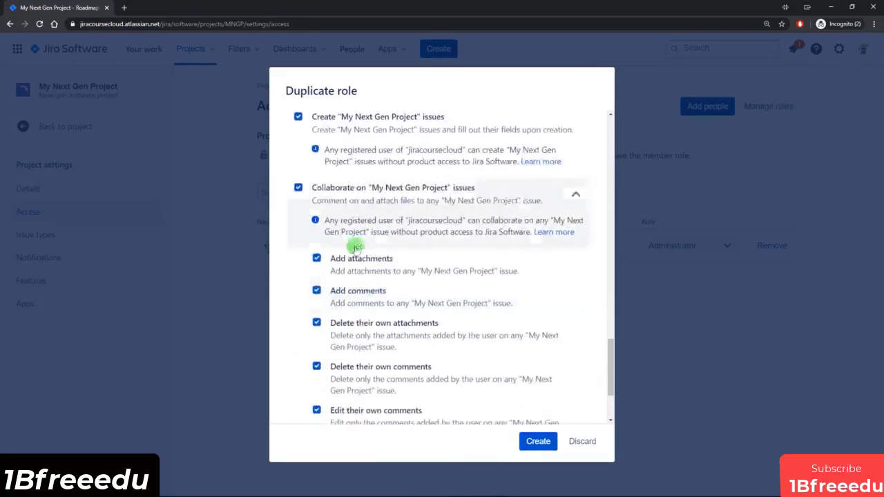
{"action": "scroll", "coordinate": [419, 310], "scroll_direction": "down", "scroll_amount": 1}
{"action": "scroll", "coordinate": [418, 310], "scroll_direction": "up", "scroll_amount": 10}
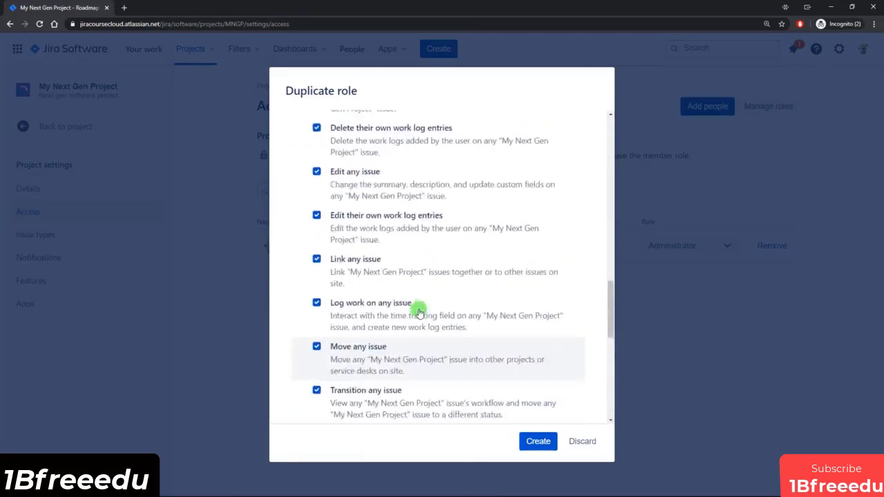
{"action": "left_click", "coordinate": [593, 442]}
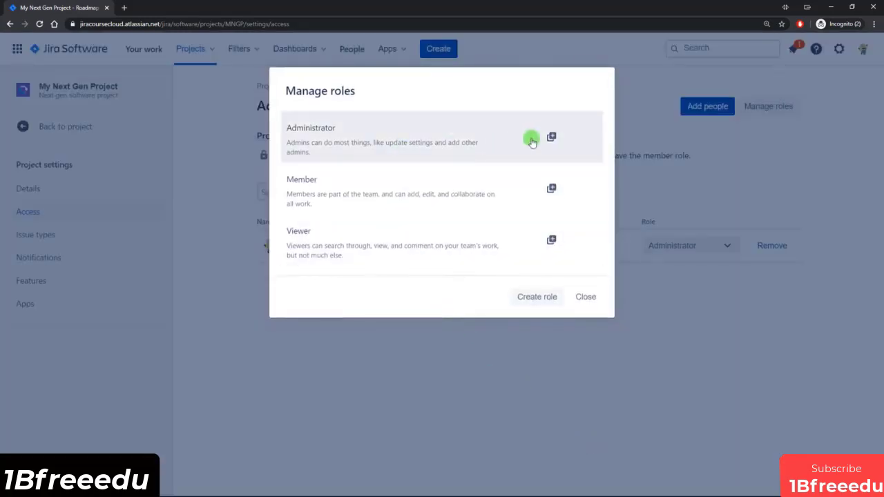
Step: Open a duplicate of the Administrator role to examine its permissions, then discard the copy
{"action": "left_click", "coordinate": [554, 137]}
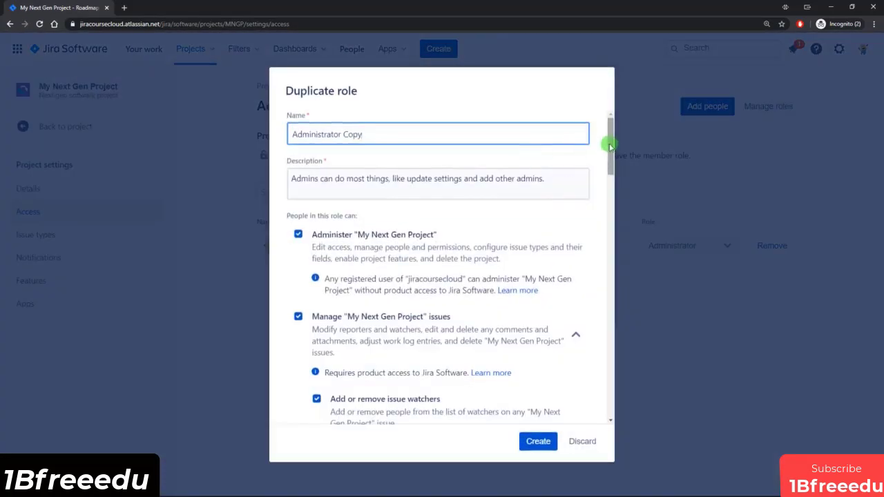
{"action": "mouse_move", "coordinate": [610, 140]}
{"action": "left_mouse_down"}
{"action": "mouse_move", "coordinate": [623, 349]}
{"action": "mouse_move", "coordinate": [614, 138]}
{"action": "left_mouse_up"}
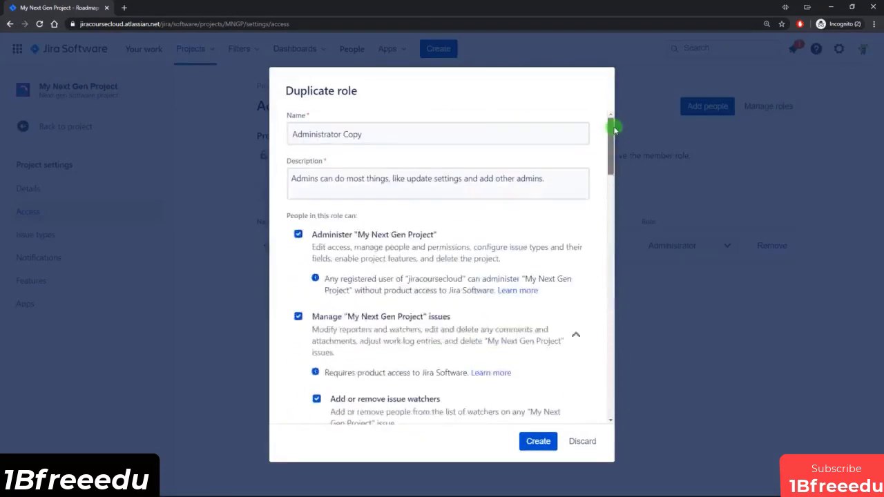
{"action": "left_click", "coordinate": [584, 440]}
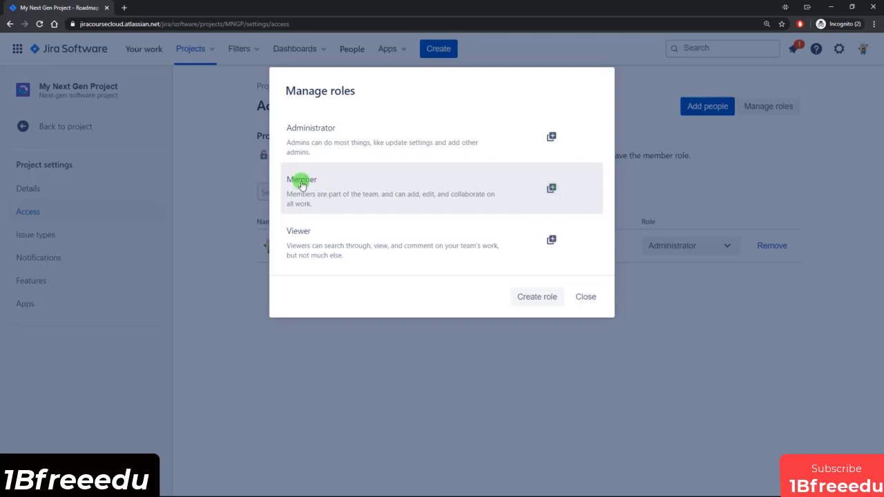
Step: Duplicate the Member role as Developer, described as "Developers are part of the team, and can add, edit, and collaborate on all work, but not able to manage sprints"
{"action": "left_click", "coordinate": [553, 190]}
{"action": "double_click", "coordinate": [304, 134]}
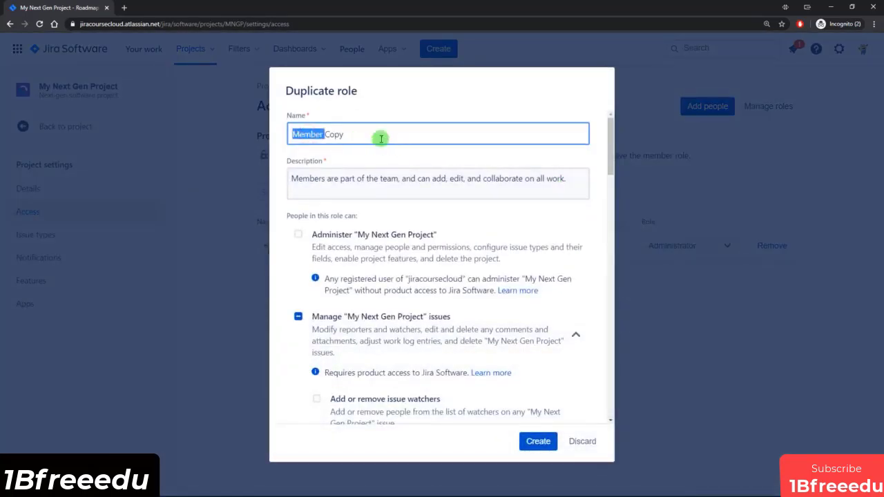
{"action": "left_click_drag", "start_coordinate": [380, 139], "coordinate": [218, 143]}
{"action": "type", "text": "Developer"}
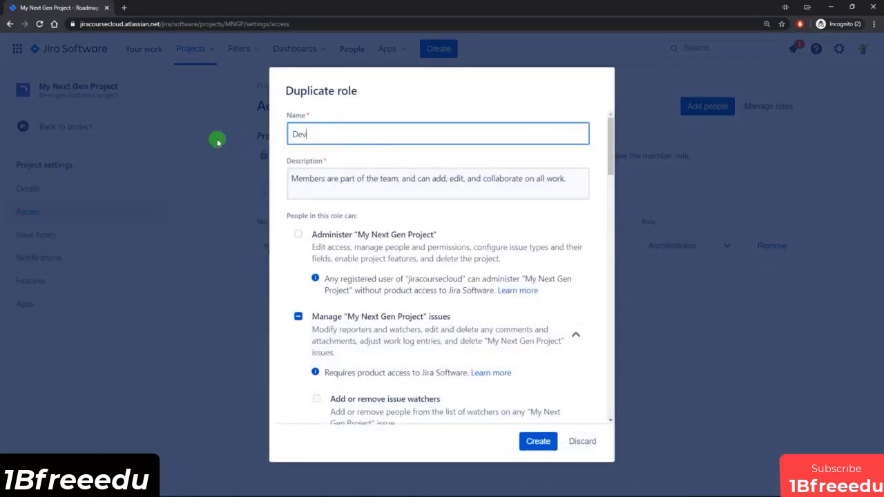
{"action": "double_click", "coordinate": [295, 179]}
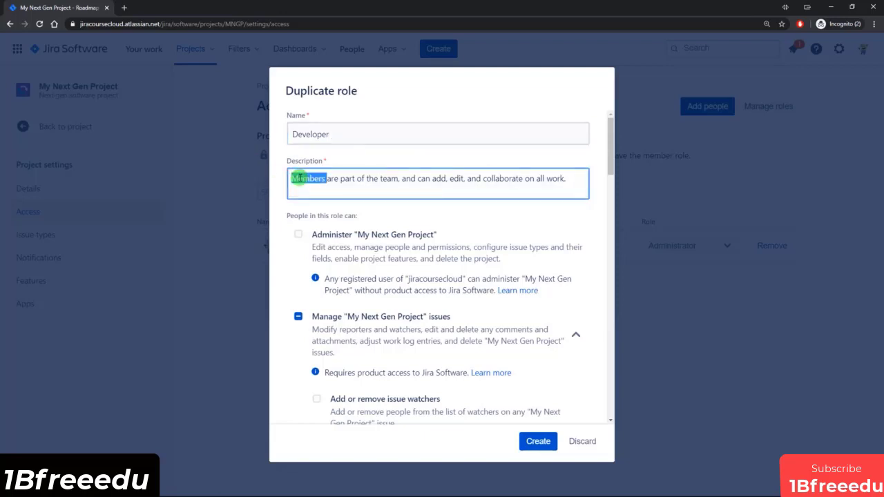
{"action": "type", "text": "Developers"}
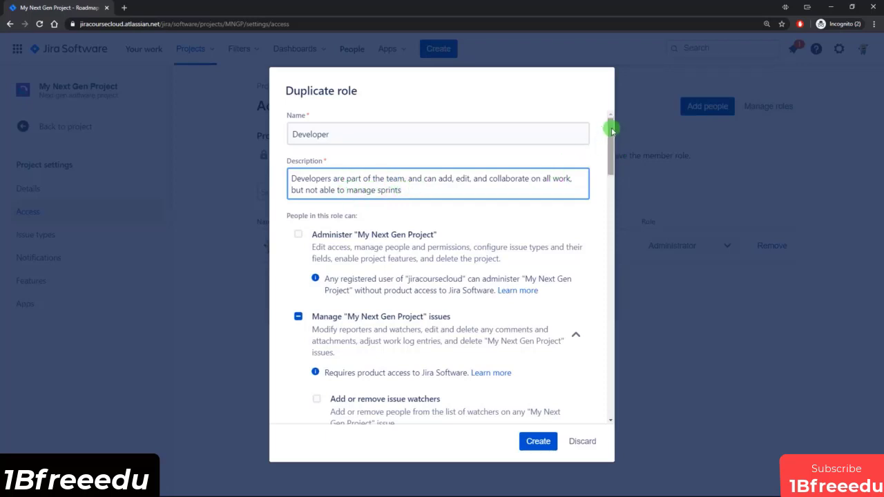
Step: Leave the permission to manage My Next Gen Project sprints unselected, create the Developer role, and close role management
{"action": "left_click_drag", "start_coordinate": [611, 130], "coordinate": [624, 232]}
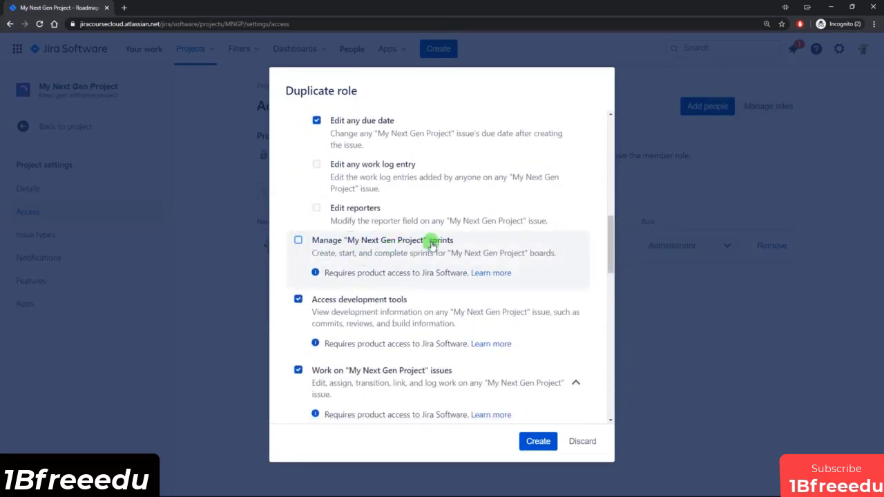
{"action": "left_click", "coordinate": [538, 444]}
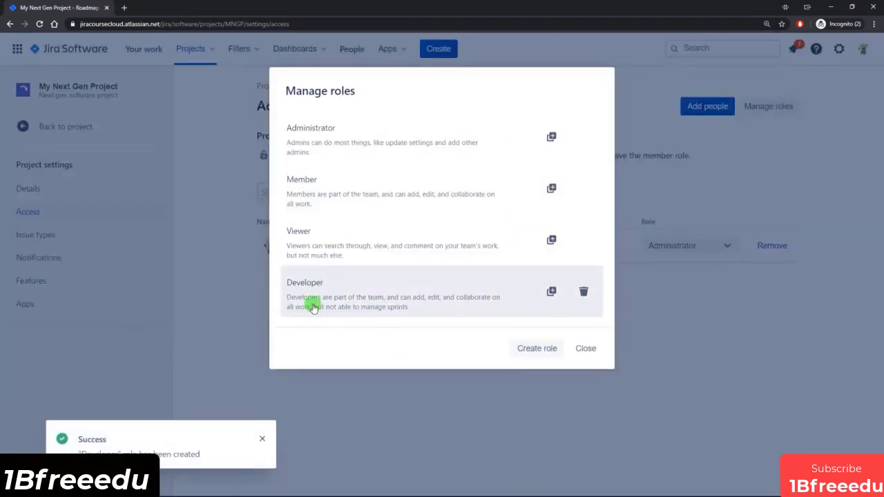
{"action": "left_click", "coordinate": [586, 350]}
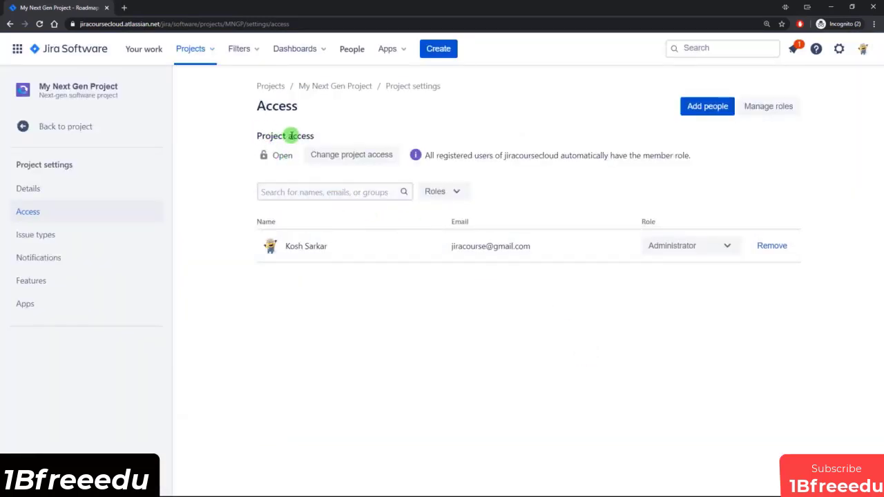
Step: Change the access level of My Next Gen Project to Limited and save it
{"action": "left_click", "coordinate": [352, 152]}
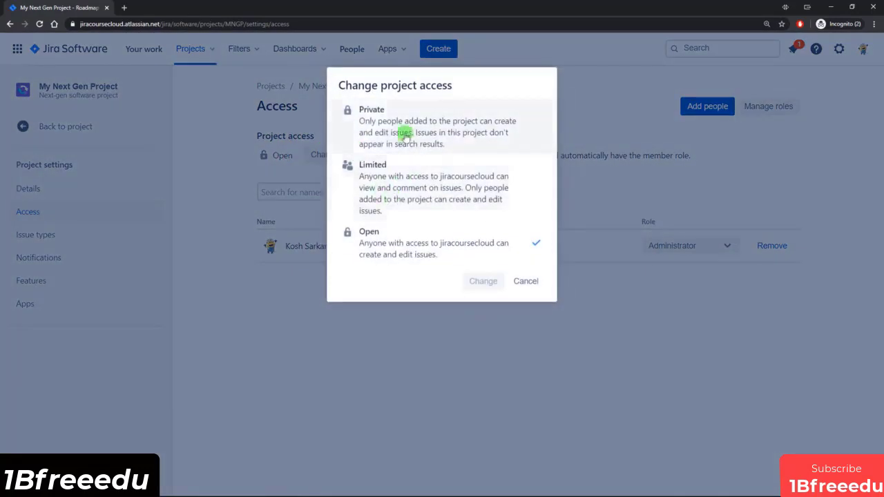
{"action": "left_click", "coordinate": [392, 181]}
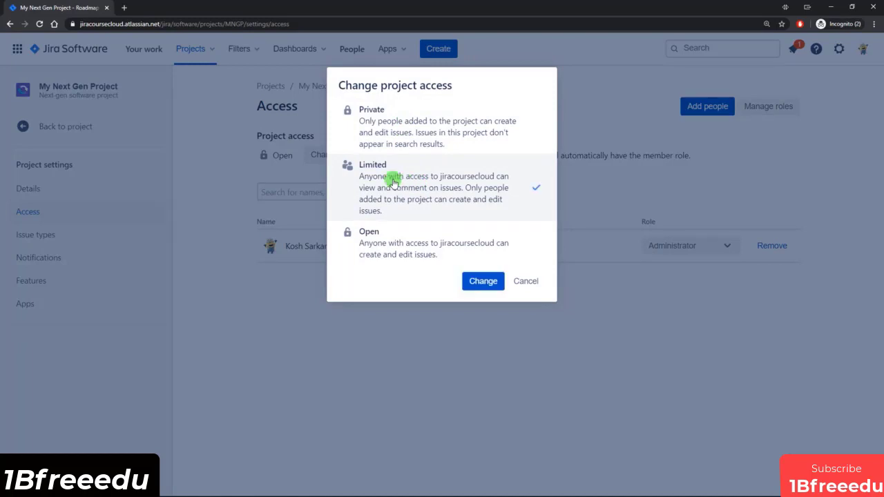
{"action": "left_click", "coordinate": [483, 281]}
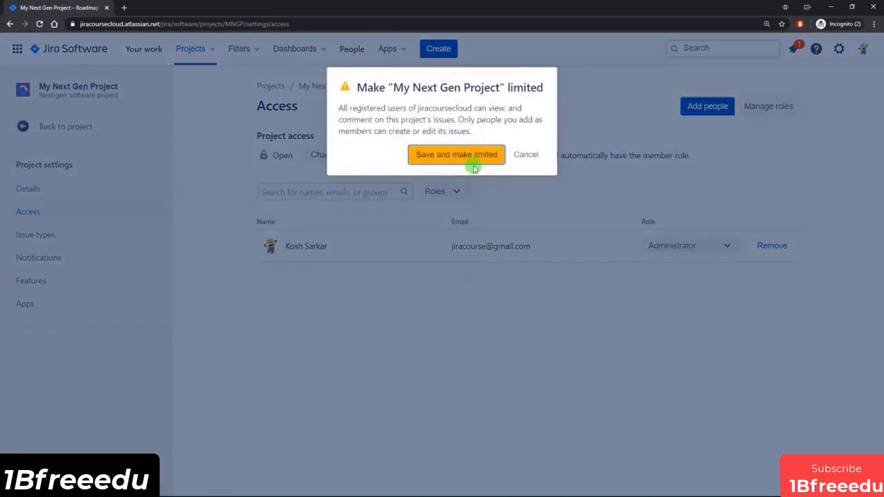
{"action": "left_click", "coordinate": [475, 168]}
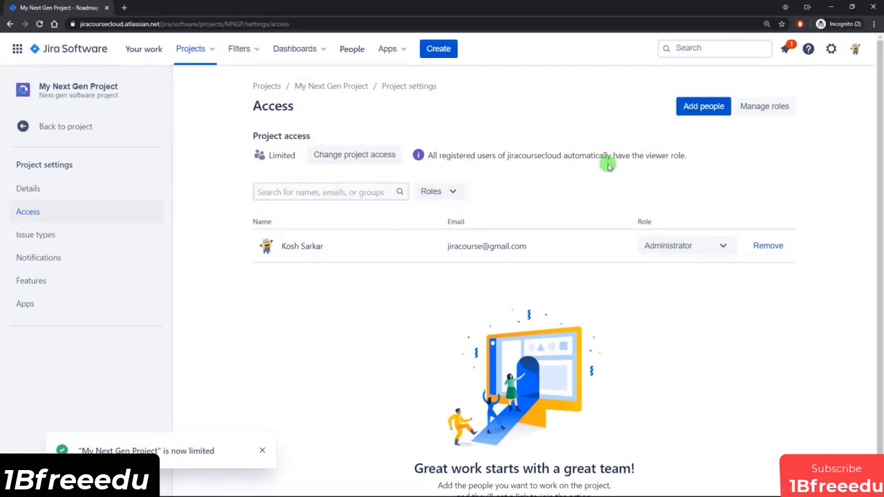
Step: Add the developer's account to the project with the Developer role, then reopen the form for adding people and cancel it
{"action": "left_click", "coordinate": [701, 109]}
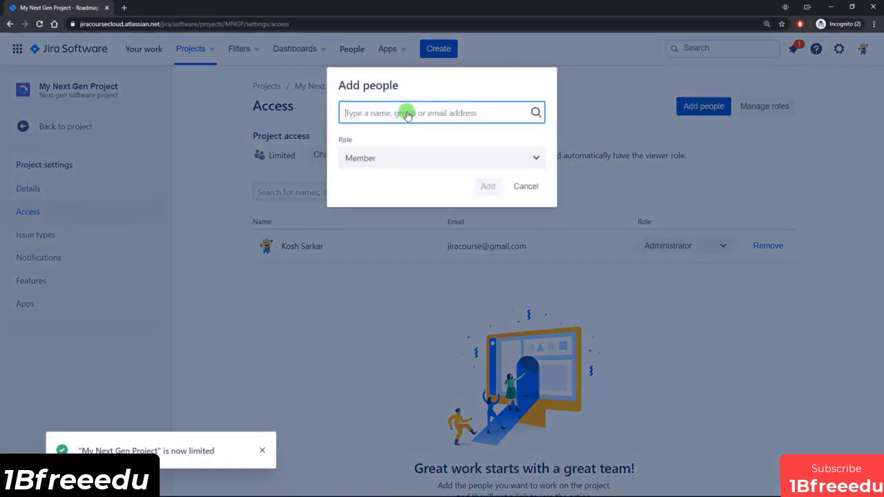
{"action": "type", "text": "k"}
{"action": "left_click", "coordinate": [389, 172]}
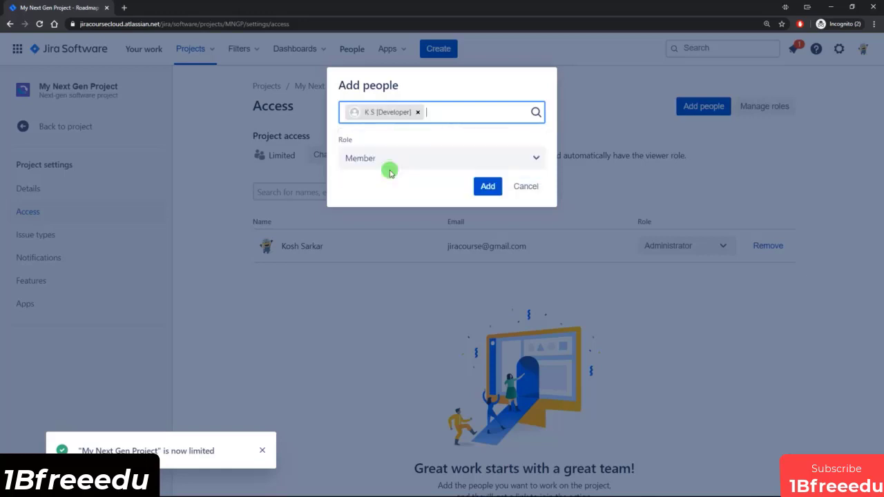
{"action": "left_click", "coordinate": [378, 159]}
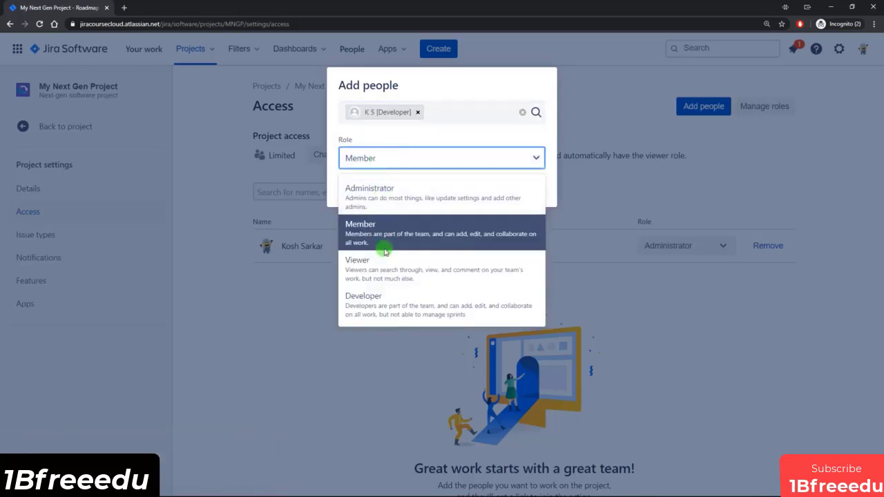
{"action": "left_click", "coordinate": [381, 304]}
{"action": "left_click", "coordinate": [491, 188]}
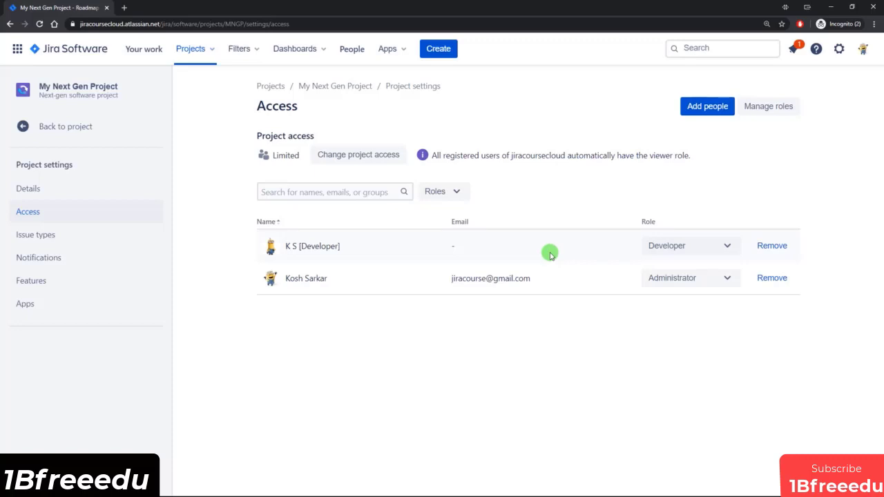
{"action": "left_click", "coordinate": [709, 108]}
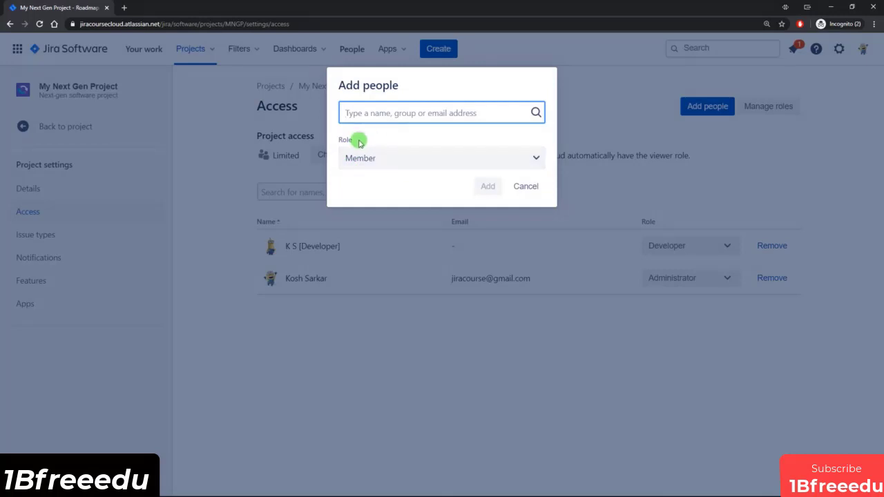
{"action": "left_click", "coordinate": [525, 187]}
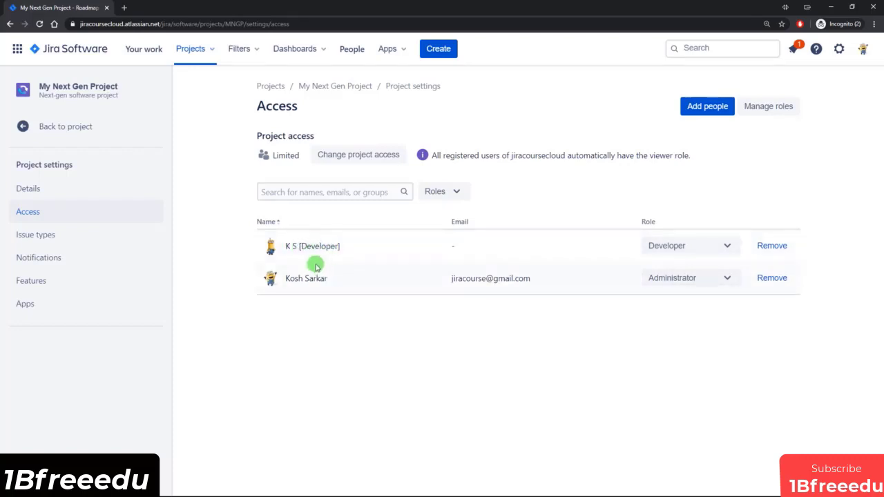
Step: Switch to Firefox and reload the developer's project list to check whether My Next Gen Project is visible, then return to Chrome
{"action": "left_click", "coordinate": [165, 487]}
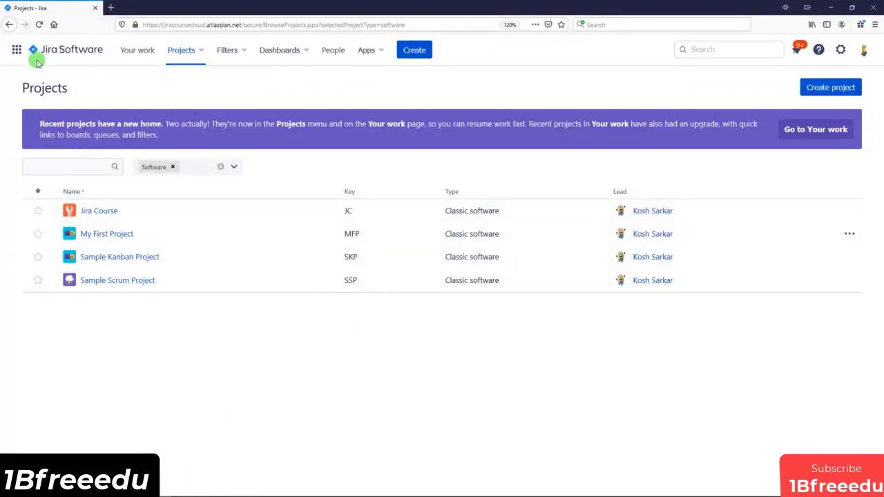
{"action": "left_click", "coordinate": [39, 25]}
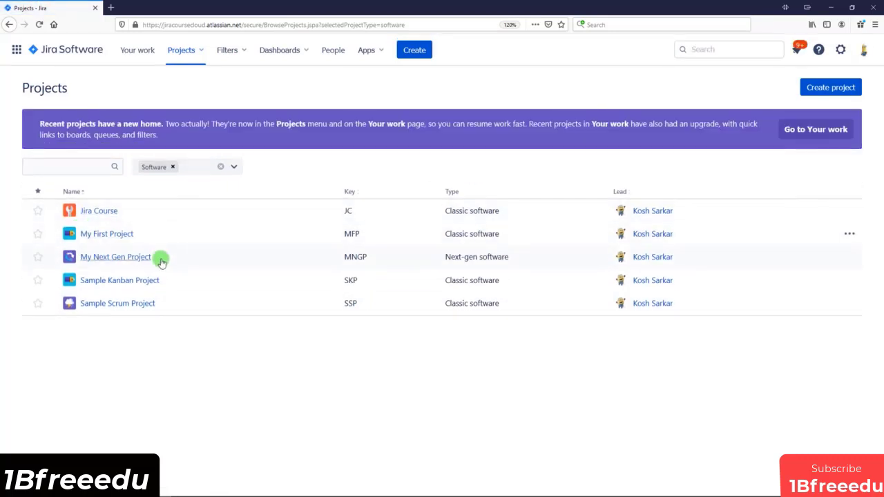
{"action": "left_click", "coordinate": [144, 488]}
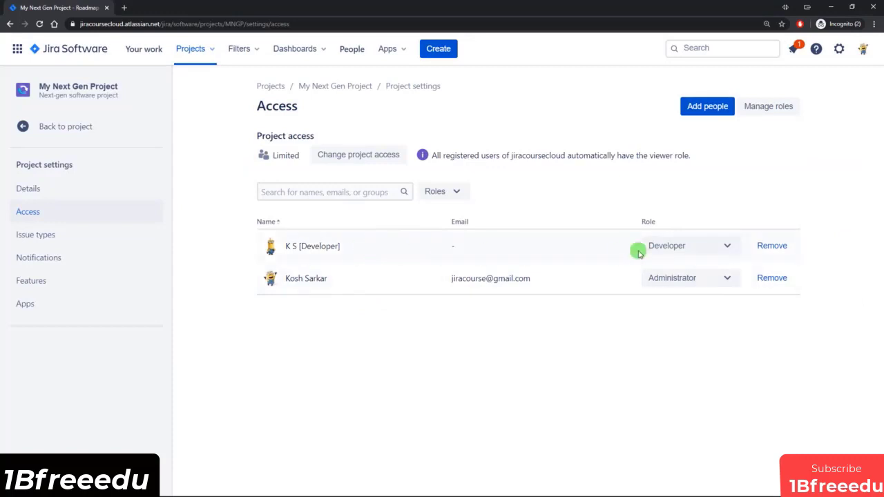
Step: Remove the developer's account from the project, then reload that account's project list in Firefox and return to Chrome
{"action": "left_click", "coordinate": [770, 247]}
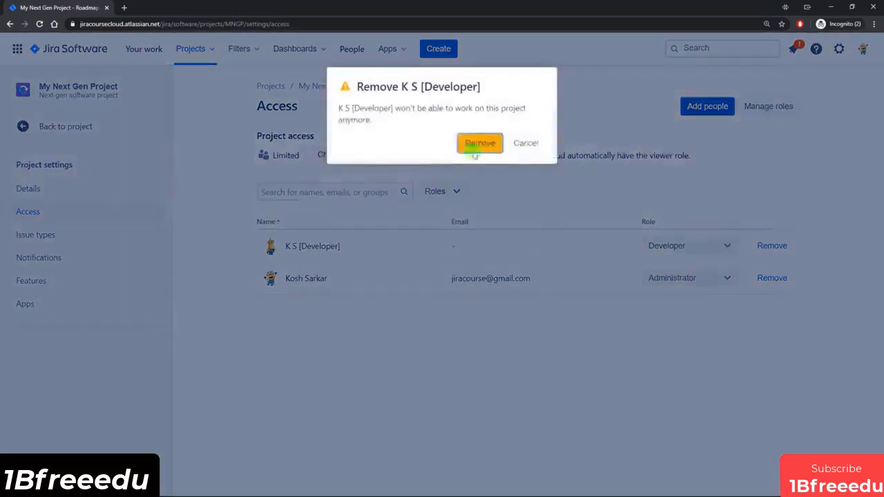
{"action": "left_click", "coordinate": [477, 146]}
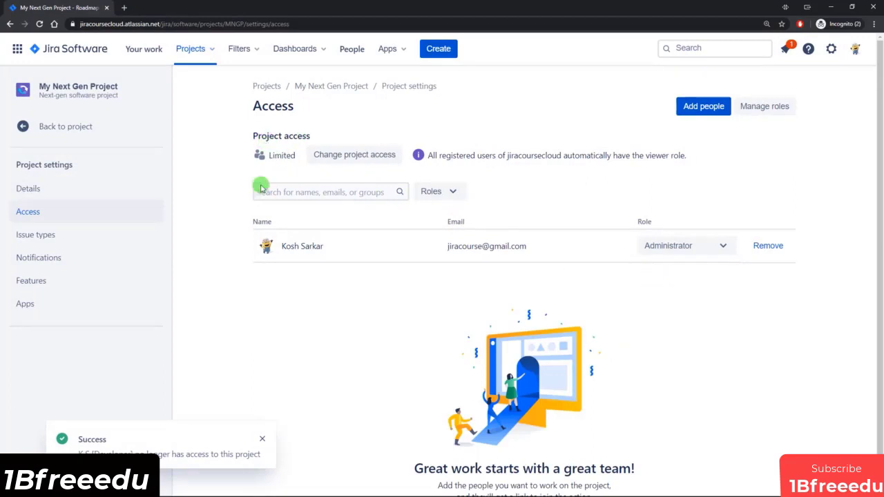
{"action": "left_click", "coordinate": [170, 491]}
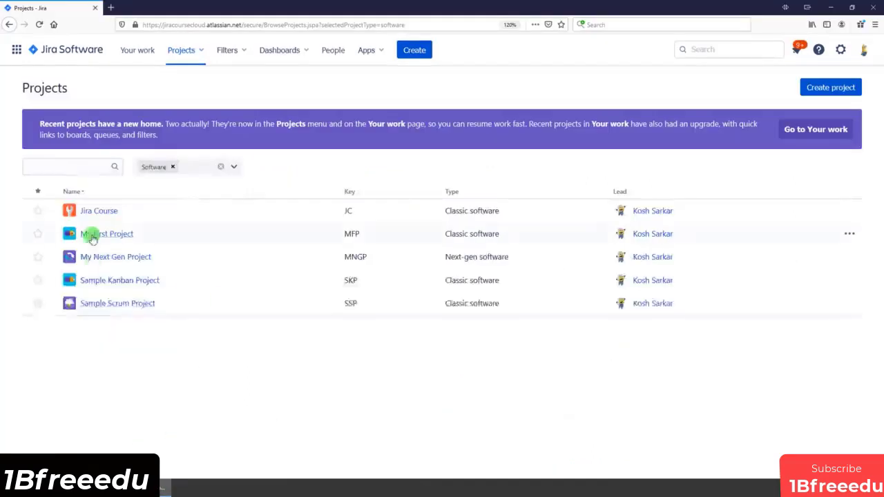
{"action": "left_click", "coordinate": [38, 25]}
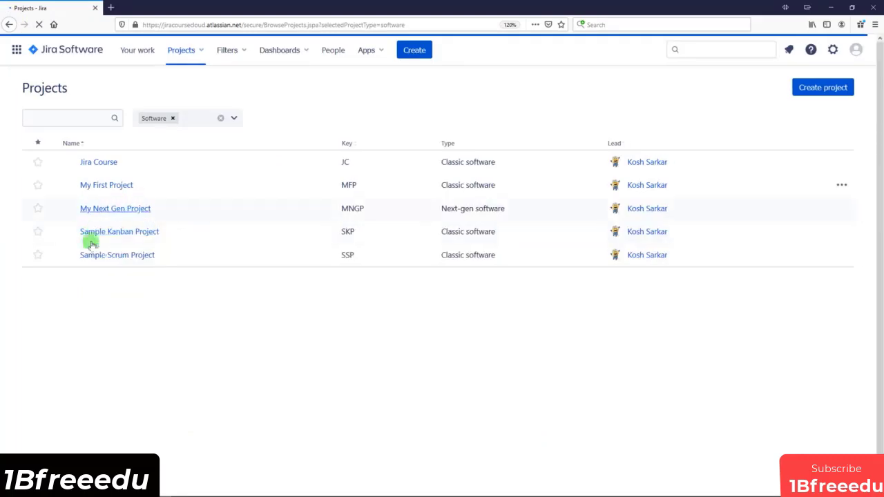
{"action": "left_click", "coordinate": [144, 490]}
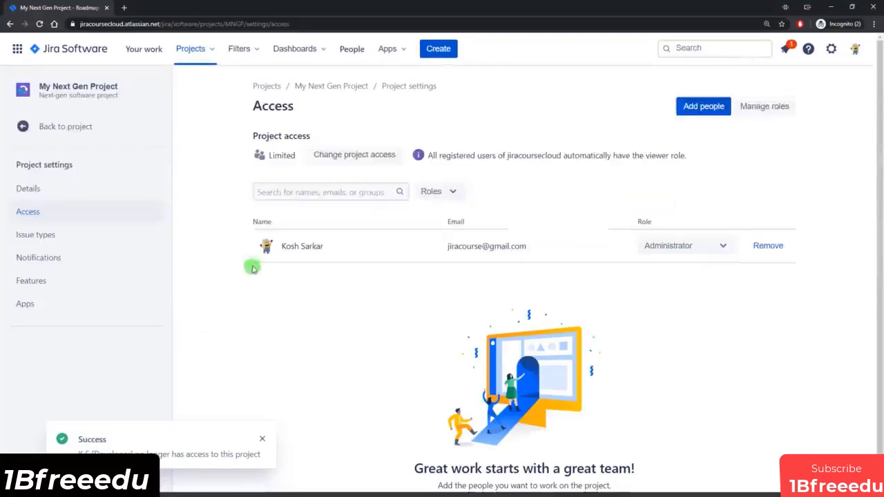
Step: Change the access level of My Next Gen Project to Private and save it
{"action": "left_click", "coordinate": [342, 158]}
{"action": "left_click", "coordinate": [413, 118]}
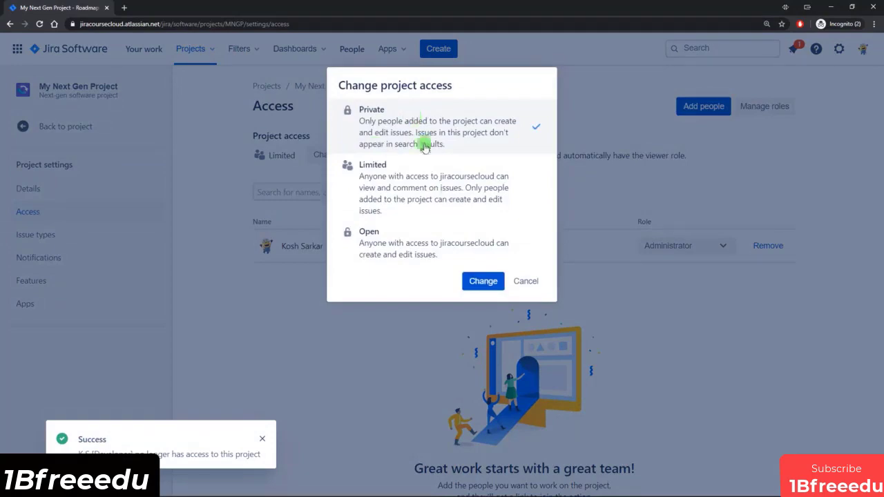
{"action": "left_click", "coordinate": [484, 281]}
{"action": "left_click", "coordinate": [446, 160]}
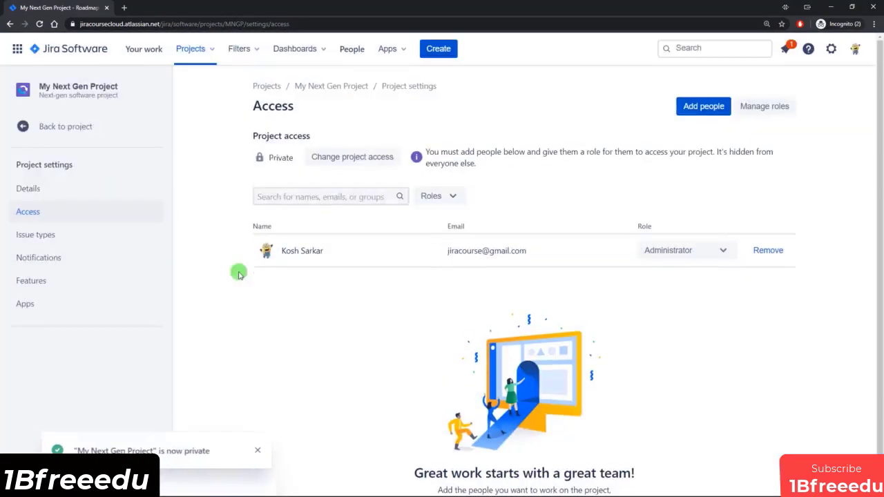
Step: Reload the developer's project list in Firefox, then review the project access levels in Chrome and cancel without changing them
{"action": "left_click", "coordinate": [134, 489]}
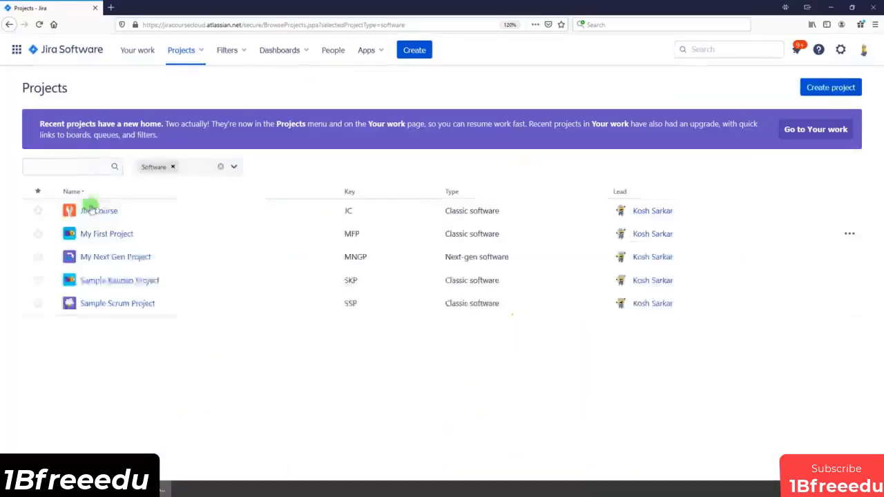
{"action": "left_click", "coordinate": [38, 26]}
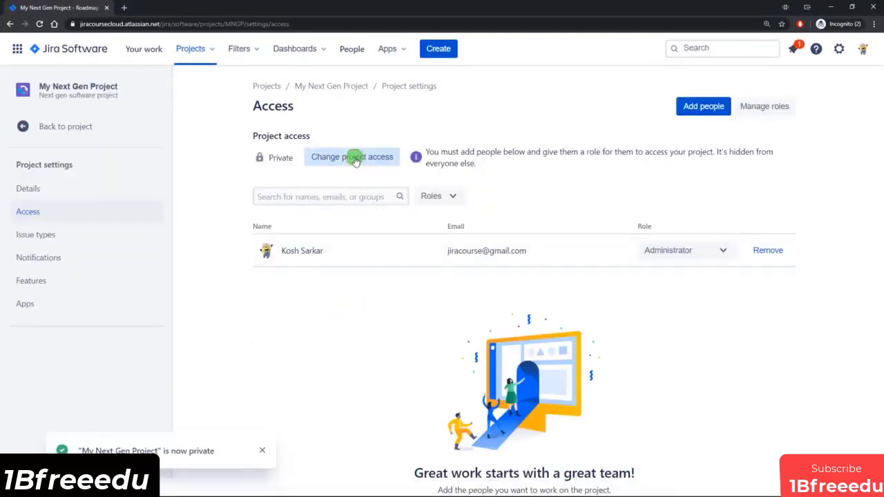
{"action": "left_click", "coordinate": [355, 158]}
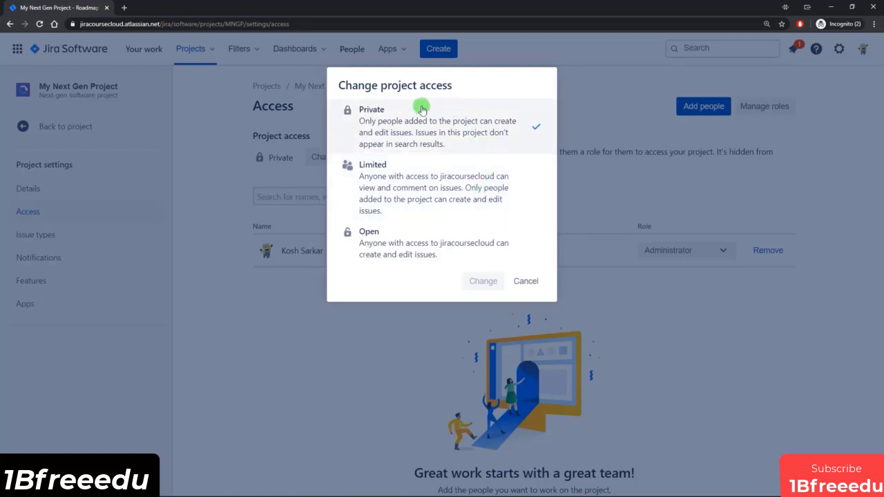
{"action": "left_click", "coordinate": [528, 281]}
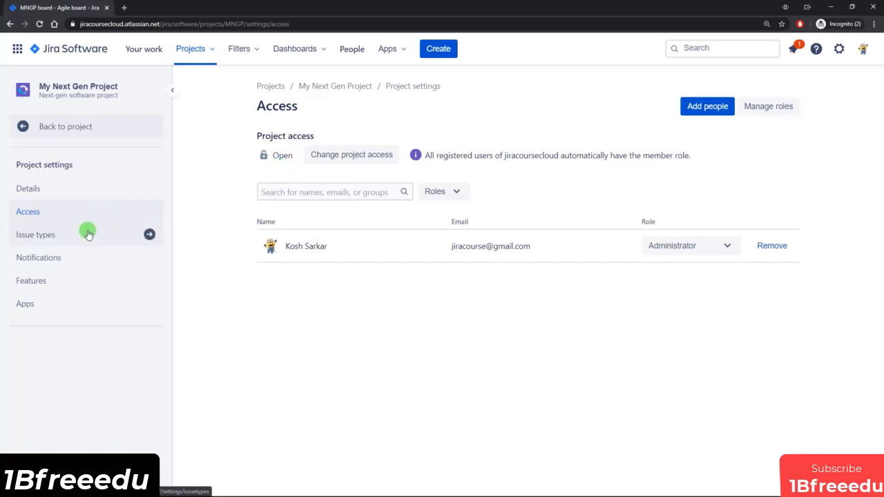
Step: Open the project's issue type settings and add the suggested Bug issue type instead of Story
{"action": "left_click", "coordinate": [59, 230]}
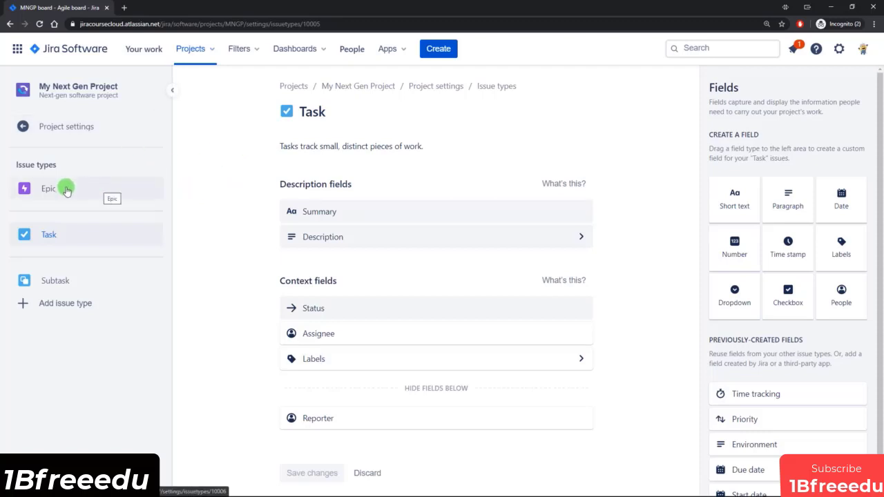
{"action": "left_click", "coordinate": [60, 307]}
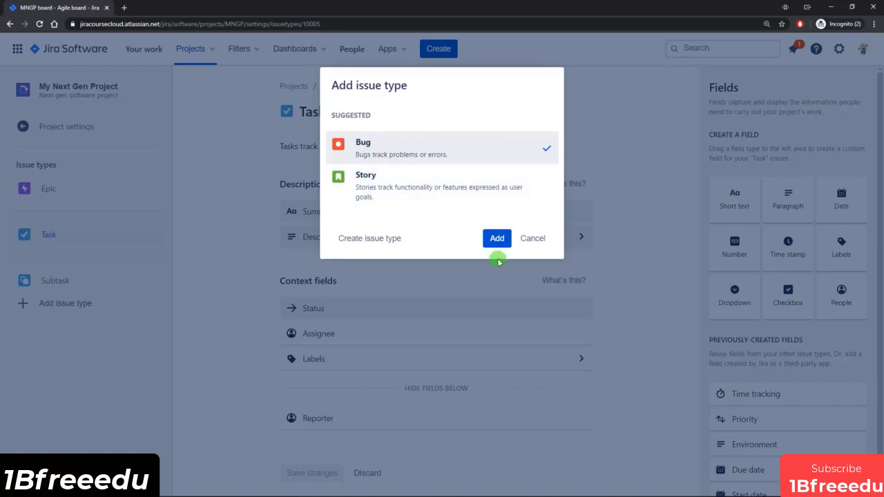
{"action": "left_click", "coordinate": [428, 181]}
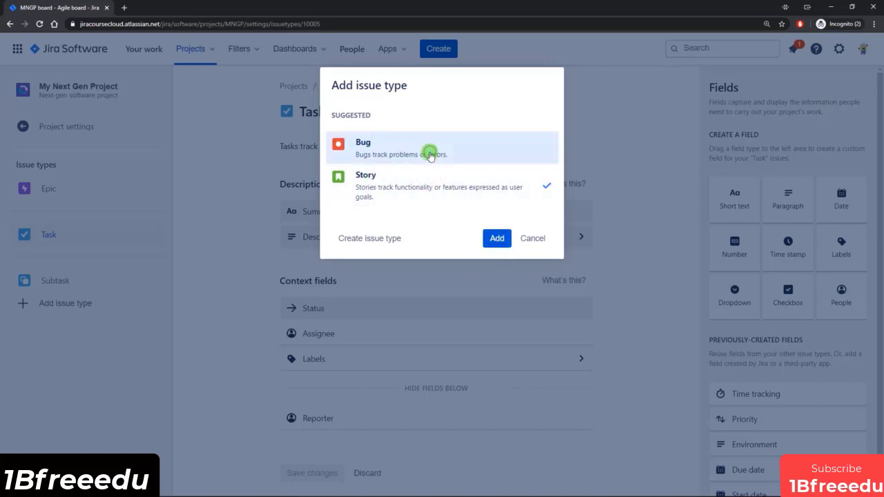
{"action": "left_click", "coordinate": [430, 148]}
{"action": "left_click", "coordinate": [485, 242]}
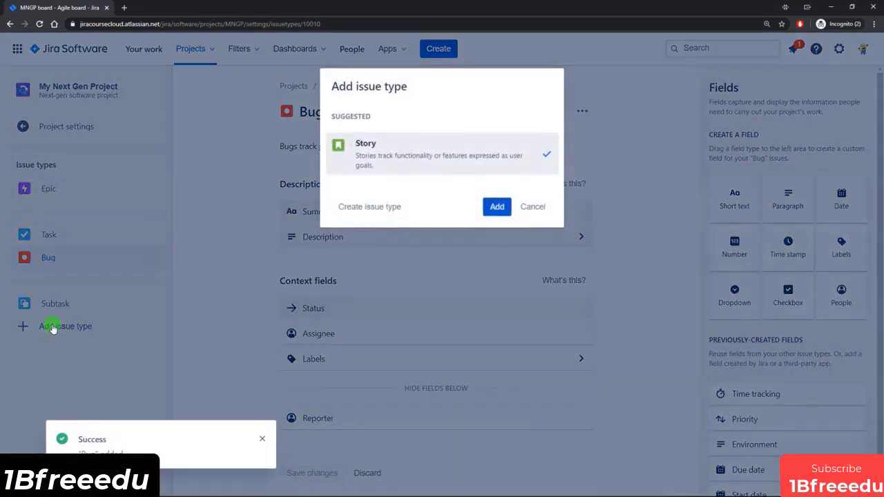
Step: Create a custom issue type named Investigation with the orange question mark icon
{"action": "left_click", "coordinate": [53, 330]}
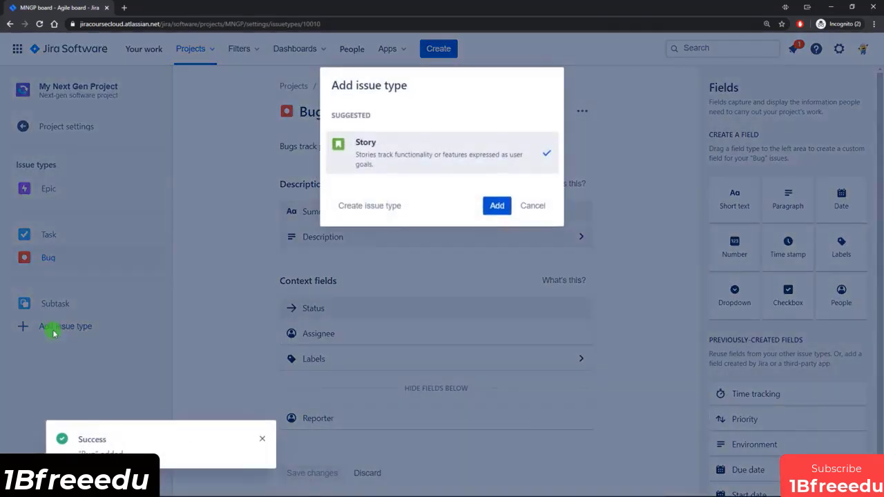
{"action": "left_click", "coordinate": [366, 206]}
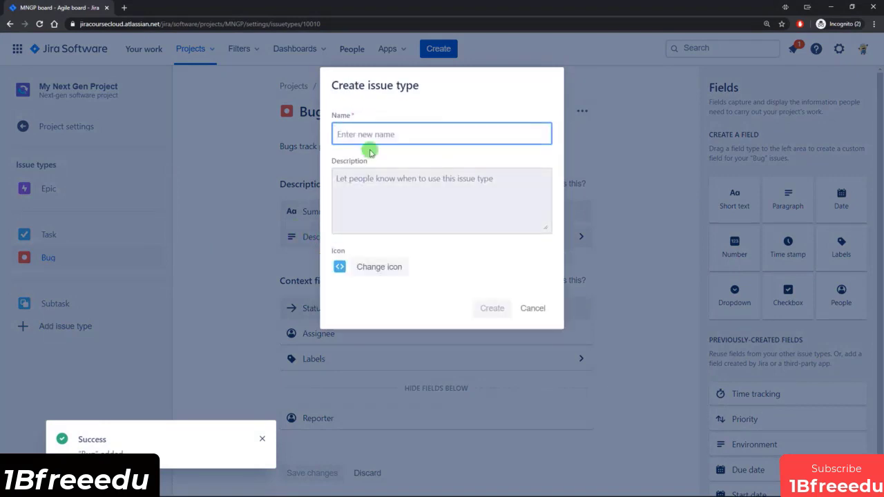
{"action": "type", "text": "Investigation"}
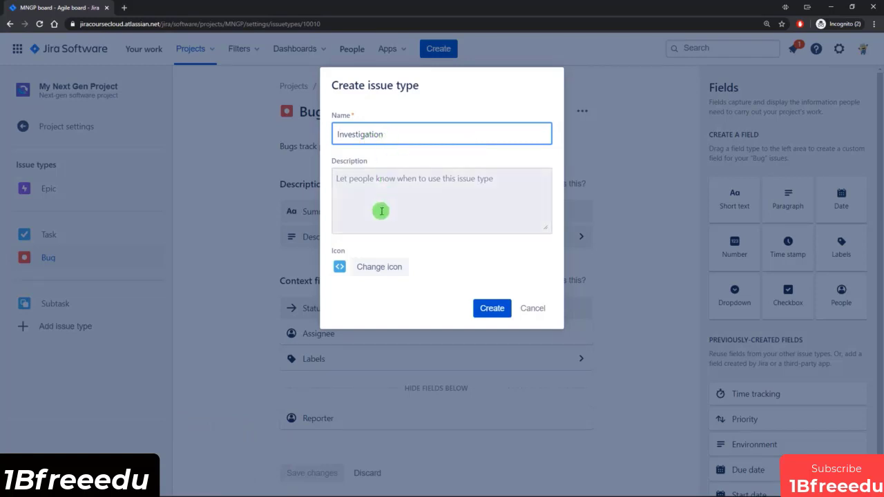
{"action": "left_click", "coordinate": [339, 267]}
{"action": "left_click", "coordinate": [505, 285]}
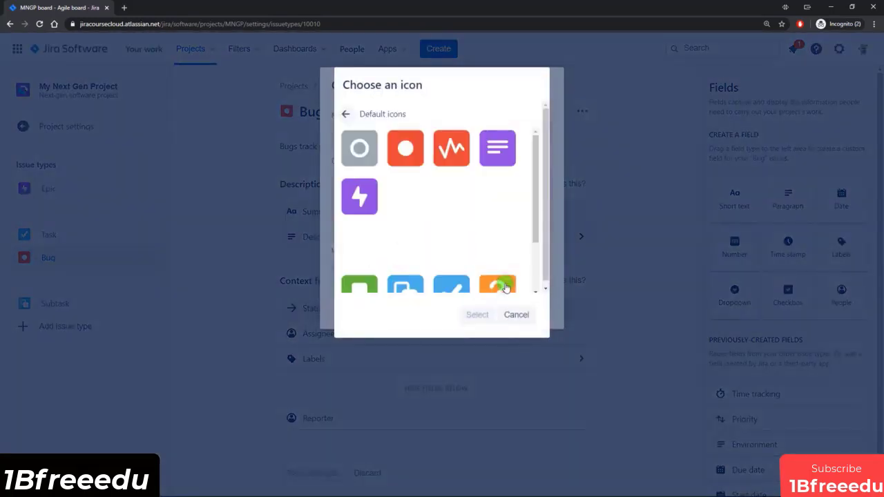
{"action": "left_click_drag", "start_coordinate": [535, 174], "coordinate": [495, 230]}
{"action": "left_click", "coordinate": [494, 230]}
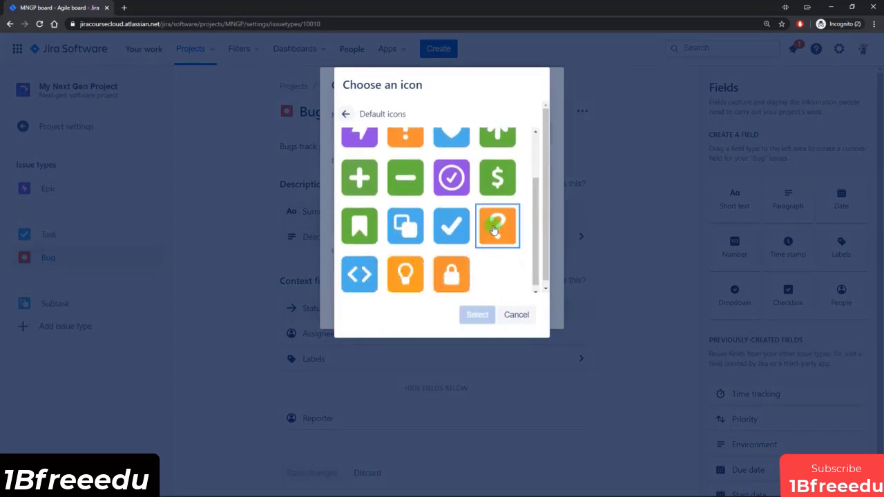
{"action": "left_click", "coordinate": [476, 314]}
{"action": "left_click", "coordinate": [490, 309]}
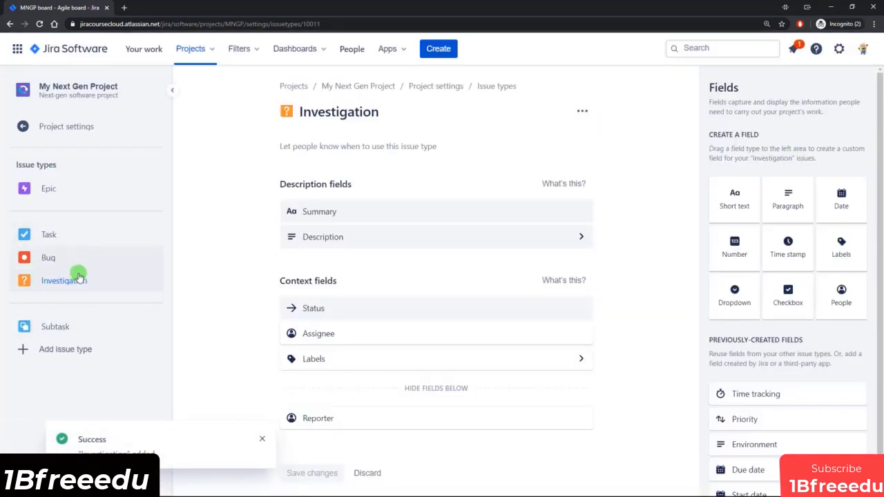
Step: Return to the project board and create an Investigation-type issue named Investigation 1 in the developer's To Do column
{"action": "left_click", "coordinate": [74, 130]}
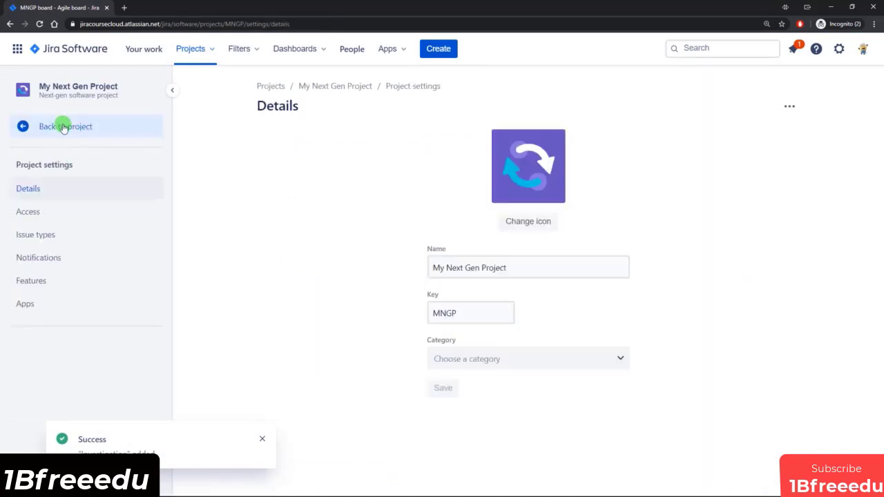
{"action": "left_click", "coordinate": [62, 127]}
{"action": "left_click", "coordinate": [220, 237]}
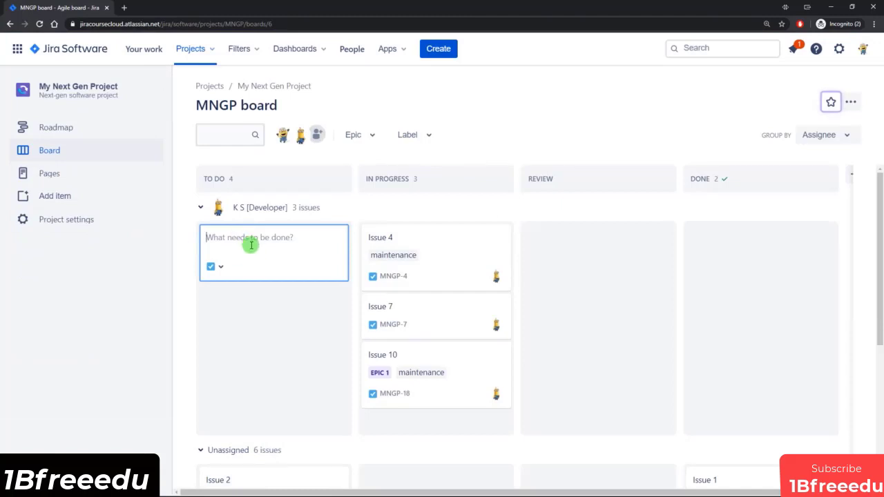
{"action": "left_click", "coordinate": [220, 267]}
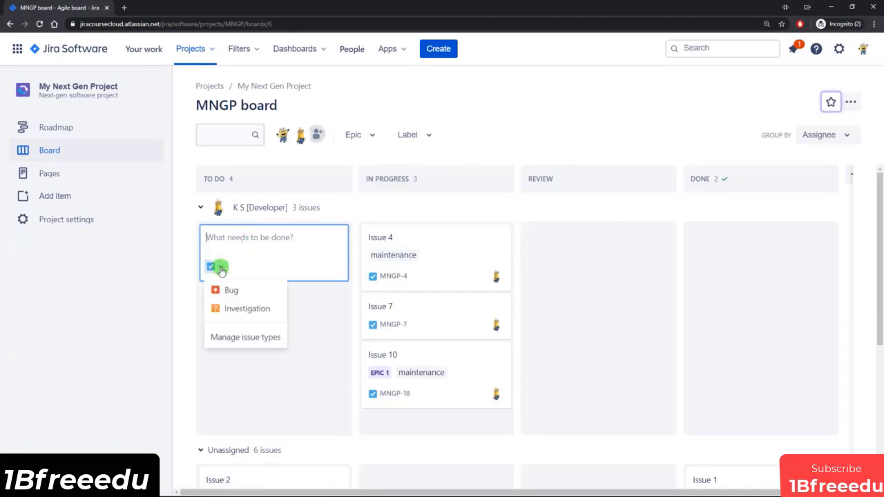
{"action": "left_click", "coordinate": [229, 311]}
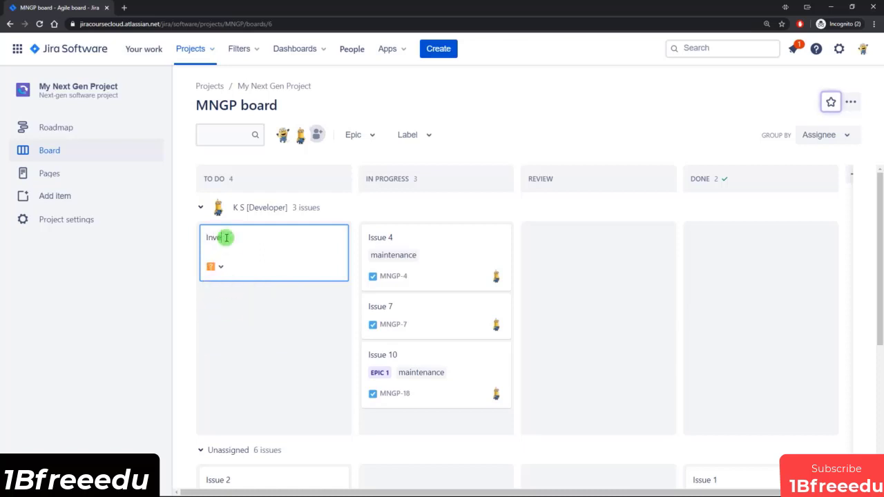
{"action": "key", "text": "Return"}
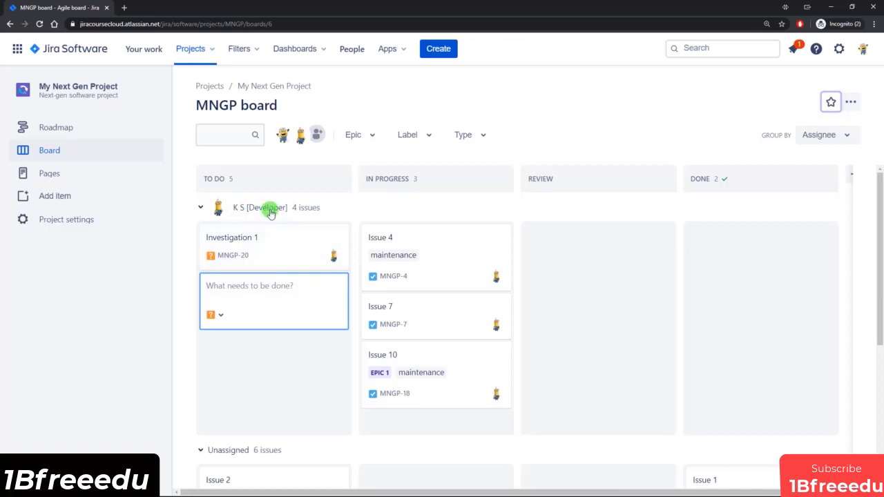
Step: Open the project's issue type settings in a separate tab, then view the details of Investigation 1 on the board
{"action": "left_click", "coordinate": [63, 222], "text": "ctrl"}
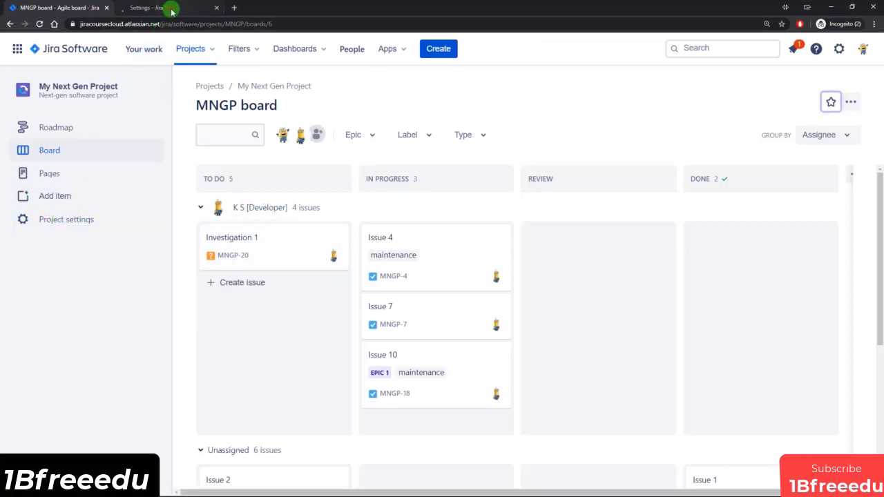
{"action": "left_click", "coordinate": [170, 7]}
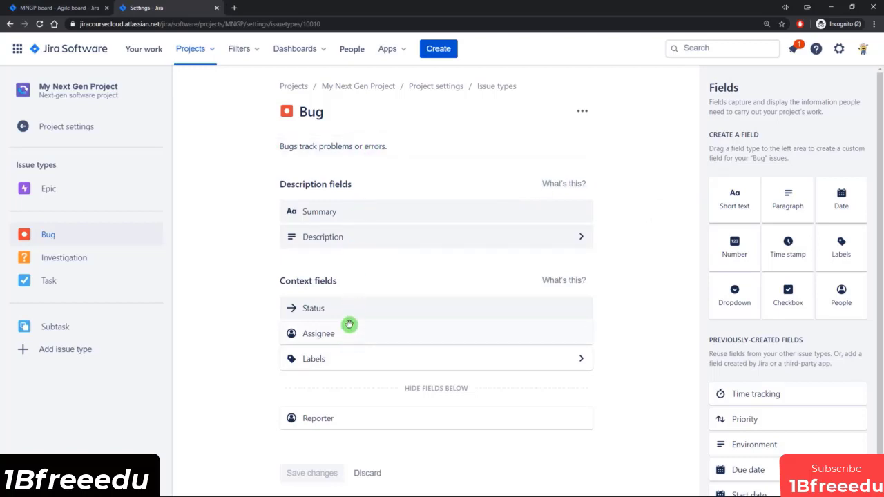
{"action": "left_click", "coordinate": [32, 8]}
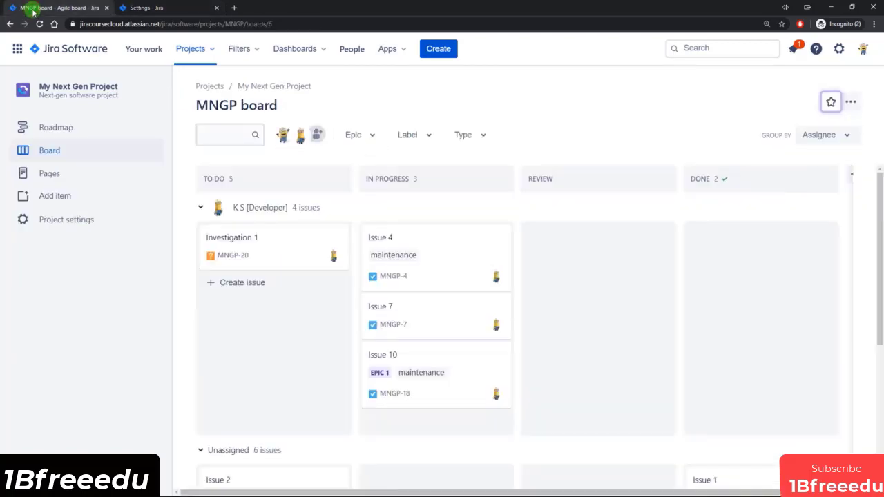
{"action": "left_click", "coordinate": [263, 242]}
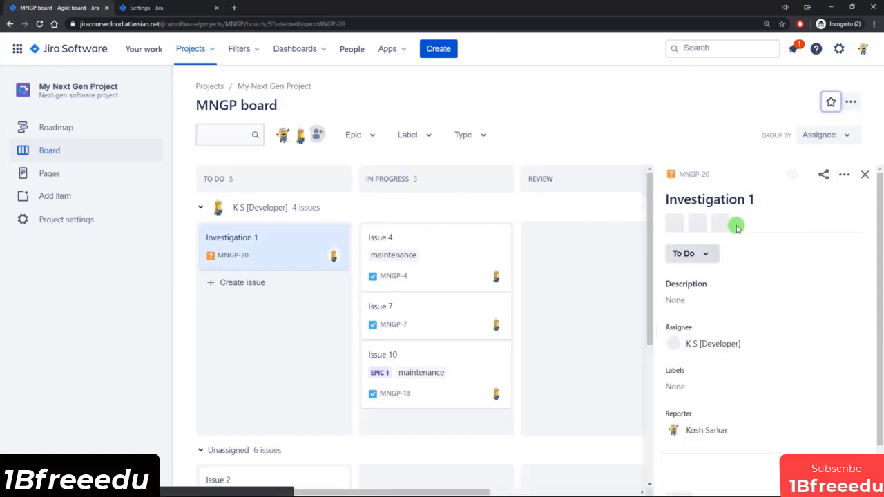
Step: Add the previously created Priority field to the Investigation issue type's context fields, between Status and Assignee
{"action": "left_click", "coordinate": [163, 10]}
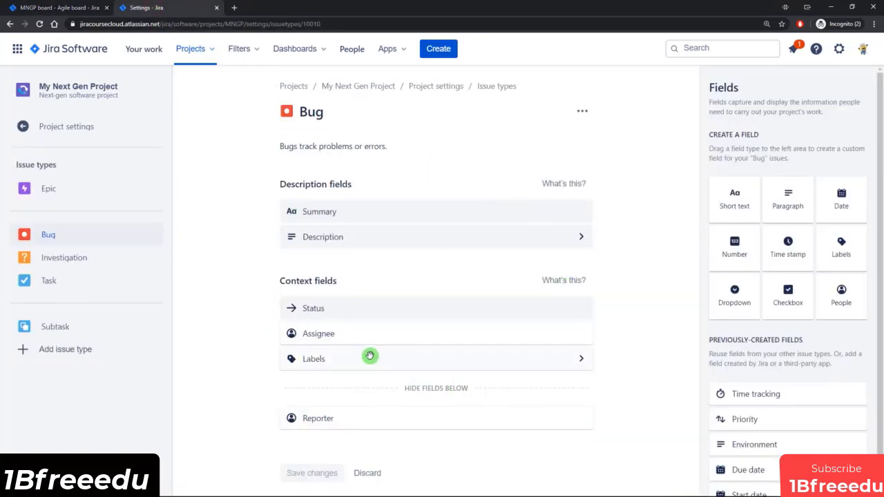
{"action": "left_click", "coordinate": [65, 257]}
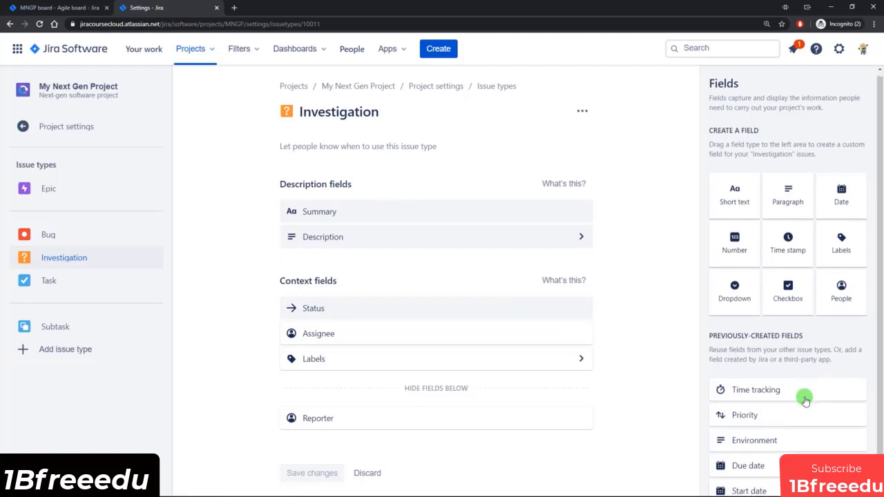
{"action": "scroll", "coordinate": [801, 411], "scroll_direction": "down", "scroll_amount": 1}
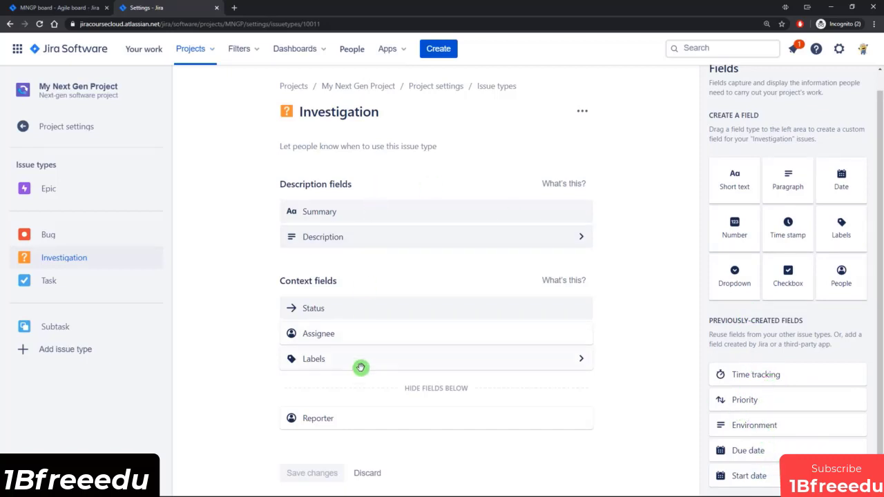
{"action": "left_click_drag", "start_coordinate": [773, 409], "coordinate": [346, 335]}
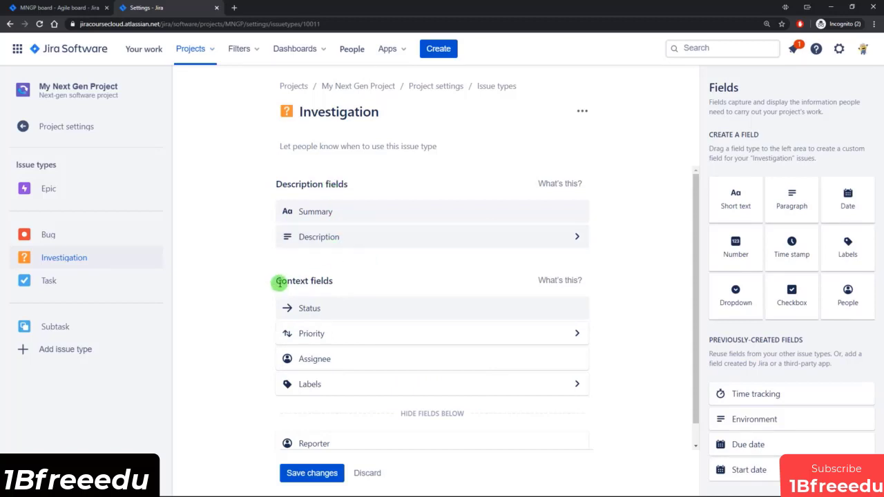
{"action": "scroll", "coordinate": [349, 307], "scroll_direction": "down", "scroll_amount": 1}
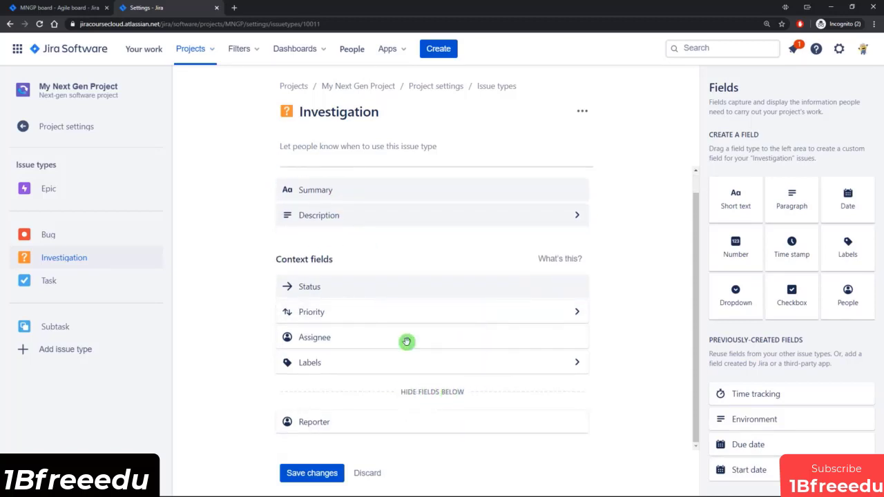
Step: Examine the fields of Investigation 1 in its full issue view in a separate tab, then close that tab
{"action": "left_click", "coordinate": [66, 8]}
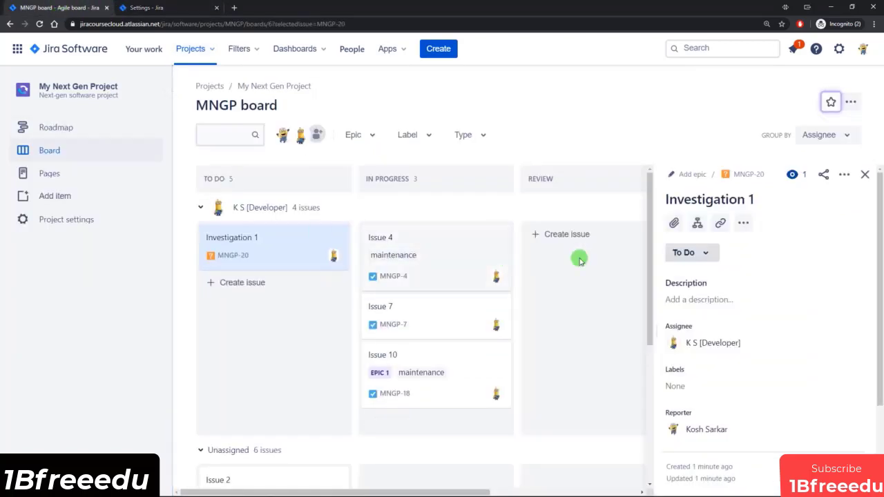
{"action": "left_click", "coordinate": [752, 176]}
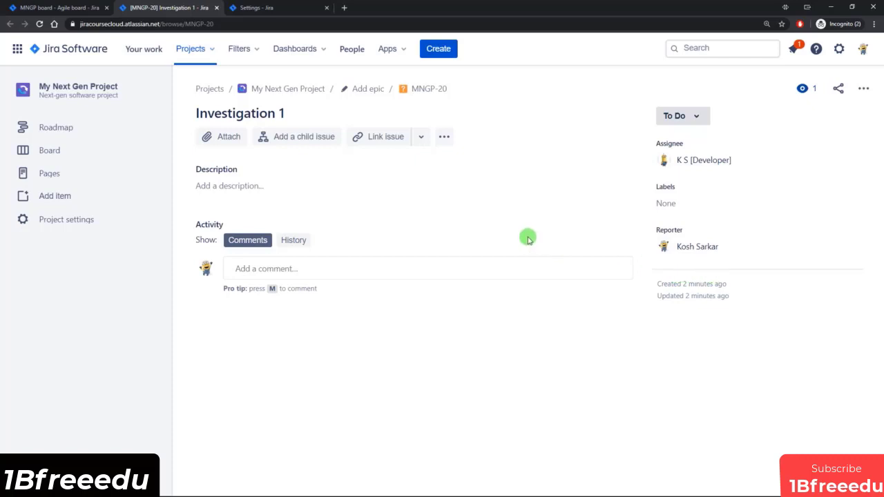
{"action": "left_click", "coordinate": [217, 9]}
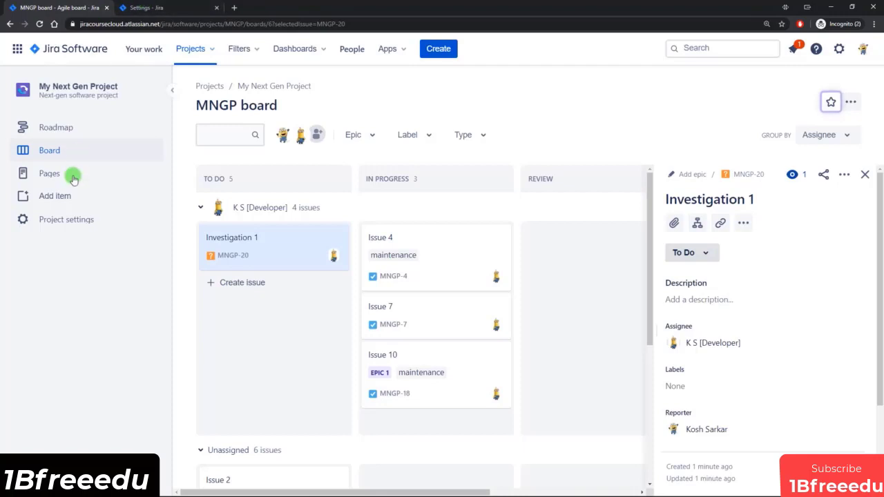
Step: Save the field changes to the Investigation issue type, cancelling the attempt to leave for Task without saving
{"action": "left_click", "coordinate": [149, 7]}
{"action": "left_click", "coordinate": [52, 282]}
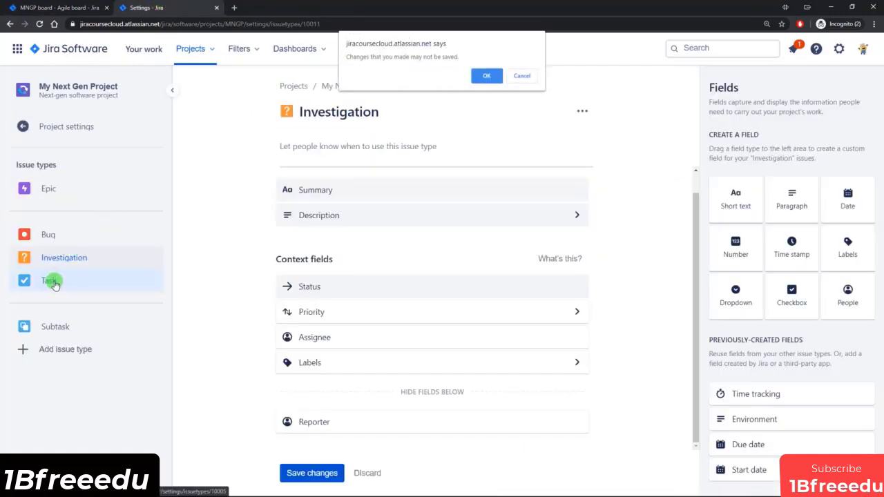
{"action": "left_click", "coordinate": [523, 76]}
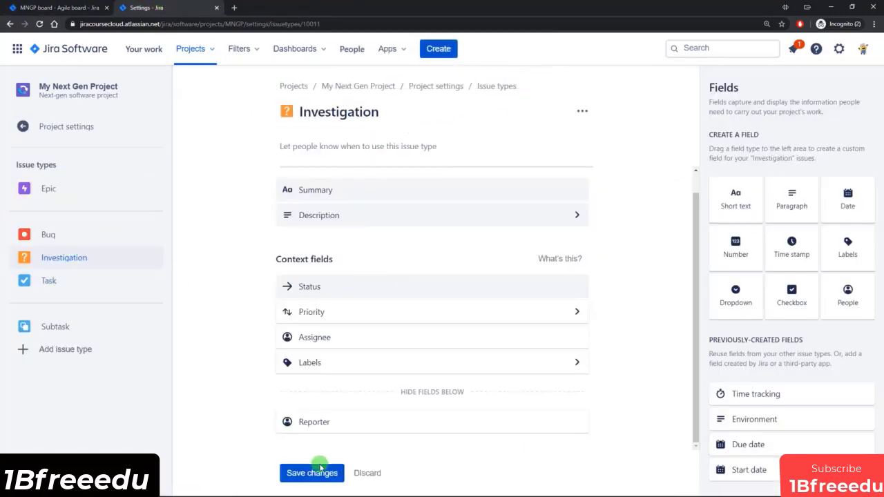
{"action": "left_click", "coordinate": [312, 473]}
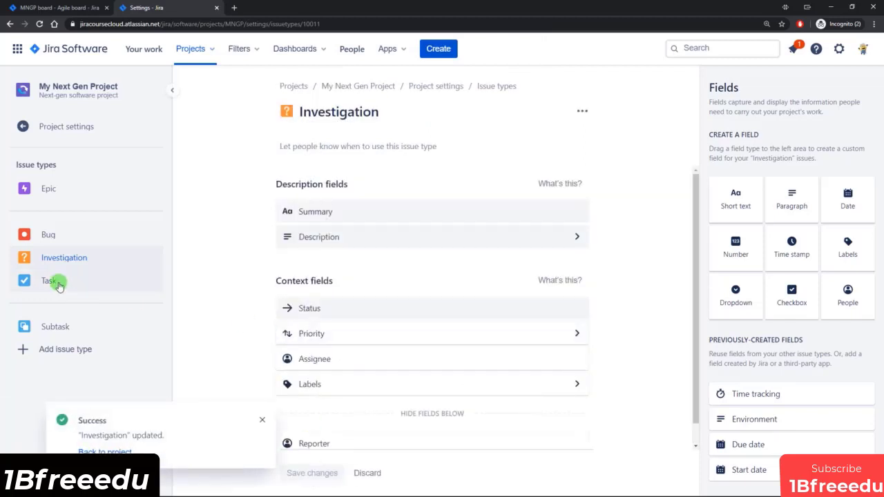
Step: Add the Due date and Start date fields to the Task issue type's context fields, in the hidden section beside Reporter
{"action": "left_click", "coordinate": [57, 281]}
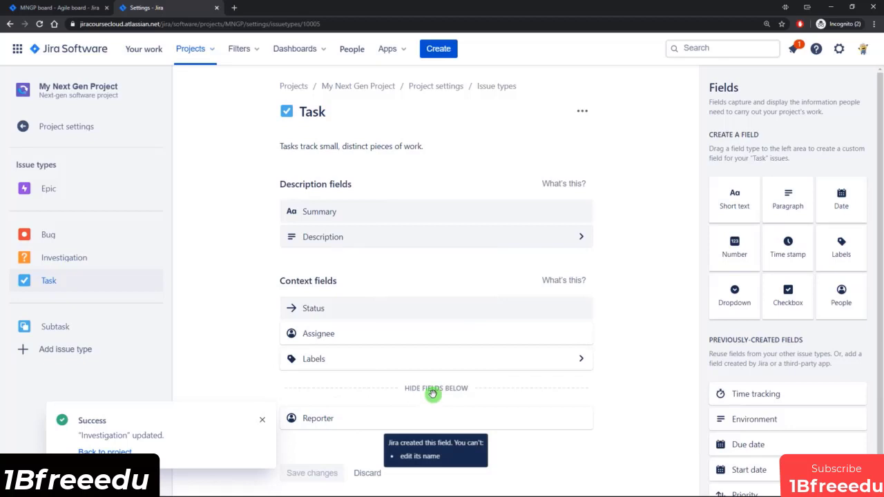
{"action": "scroll", "coordinate": [760, 445], "scroll_direction": "down", "scroll_amount": 1}
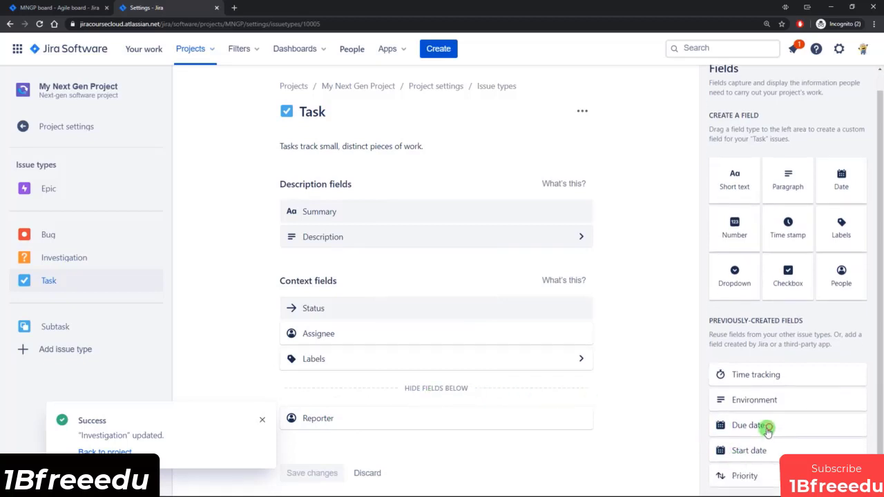
{"action": "left_click_drag", "start_coordinate": [767, 430], "coordinate": [449, 429]}
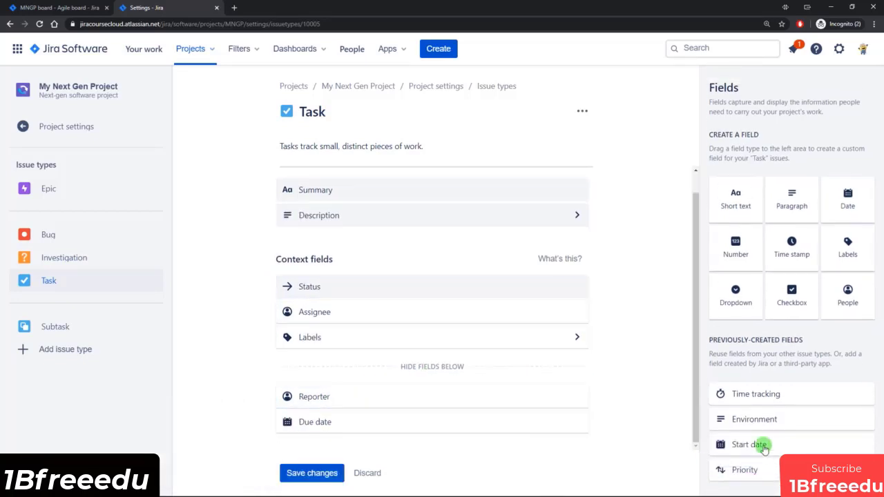
{"action": "left_click_drag", "start_coordinate": [767, 450], "coordinate": [430, 412]}
Step: Open Issue 4 from the board in its own tab and examine its fields
{"action": "left_click", "coordinate": [61, 8]}
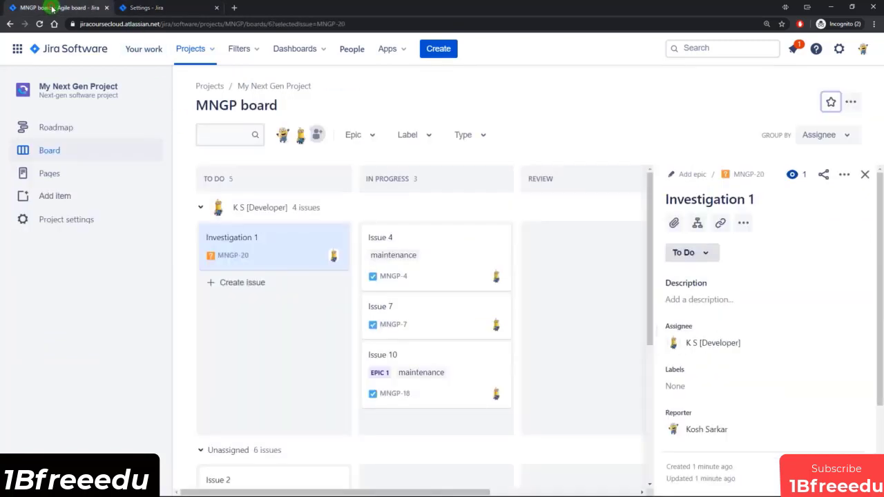
{"action": "left_click", "coordinate": [409, 257]}
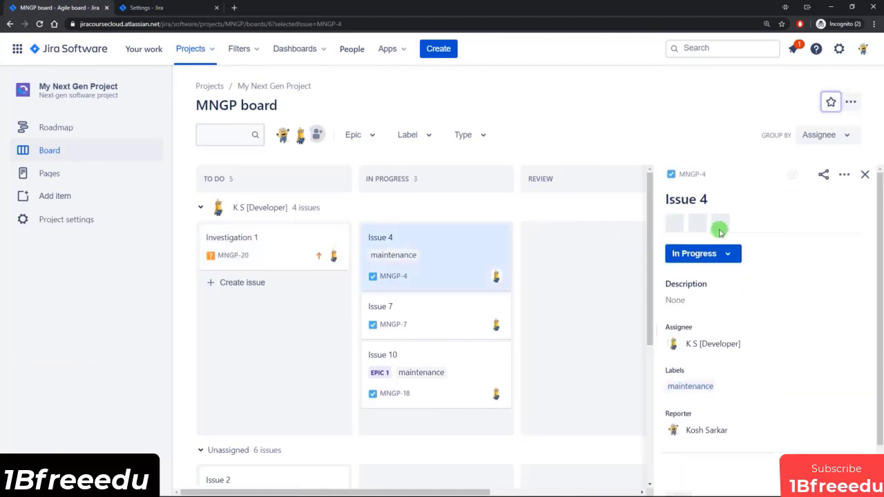
{"action": "left_click", "coordinate": [748, 175]}
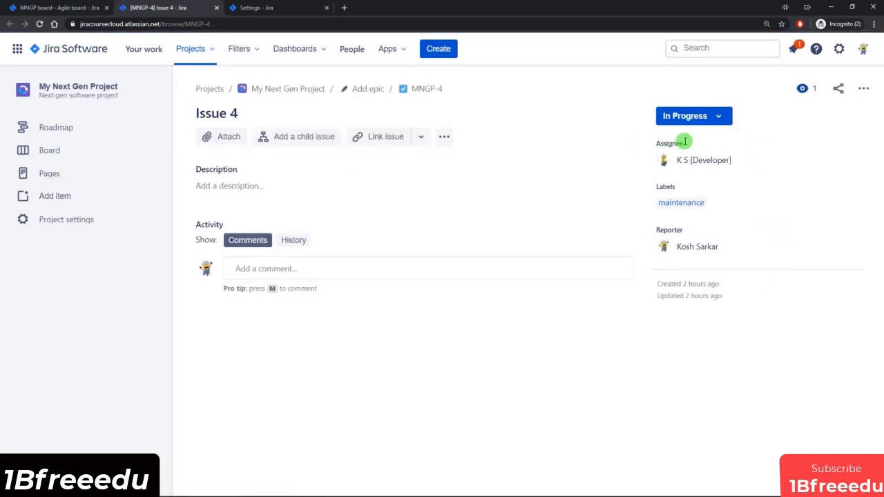
{"action": "left_click", "coordinate": [66, 7]}
Step: Save the Task issue type's field changes and reload the Issue 4 page
{"action": "left_click", "coordinate": [256, 8]}
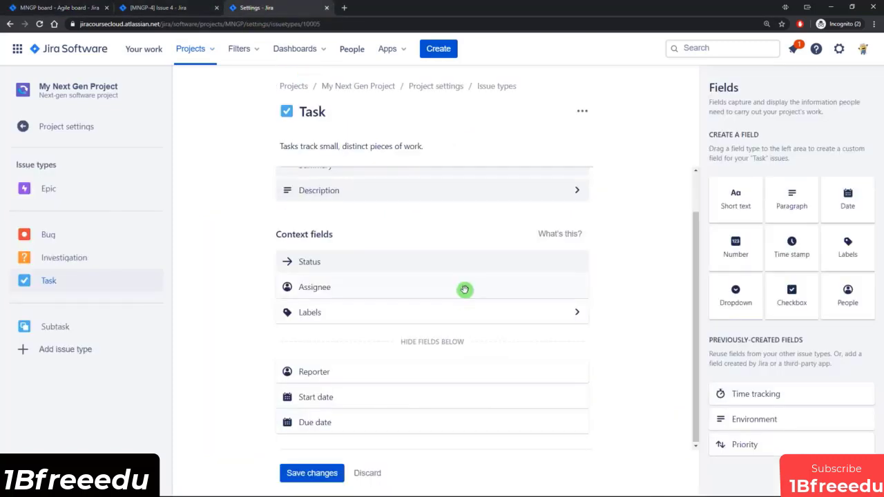
{"action": "left_click", "coordinate": [311, 474]}
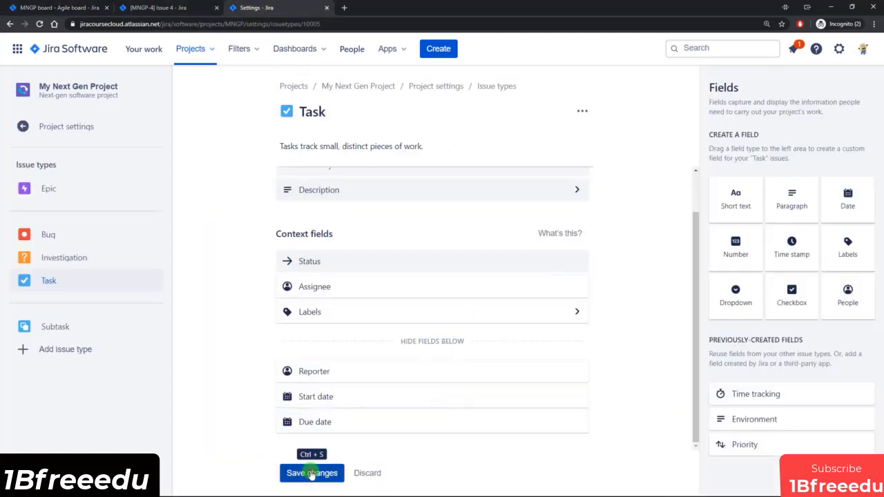
{"action": "left_click", "coordinate": [184, 8]}
{"action": "left_click", "coordinate": [40, 24]}
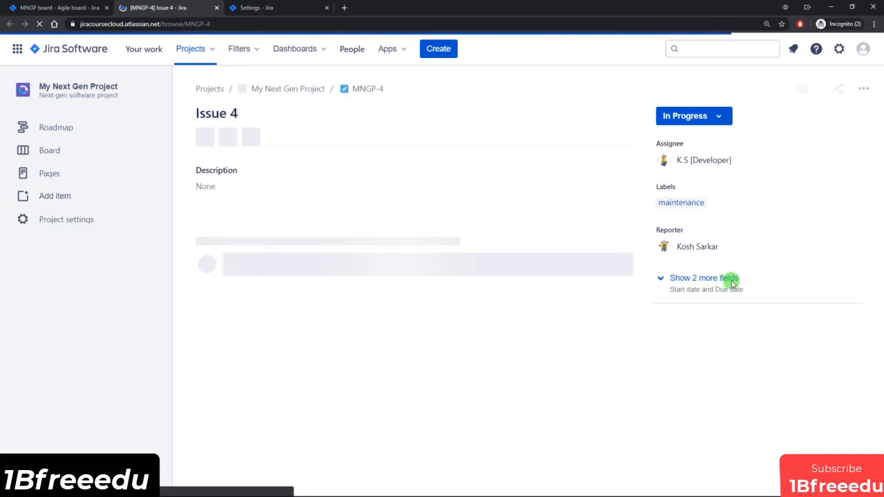
Step: Expand Issue 4's hidden fields, set the Start date to 2020/06/03, and collapse the fields again
{"action": "left_click", "coordinate": [683, 279]}
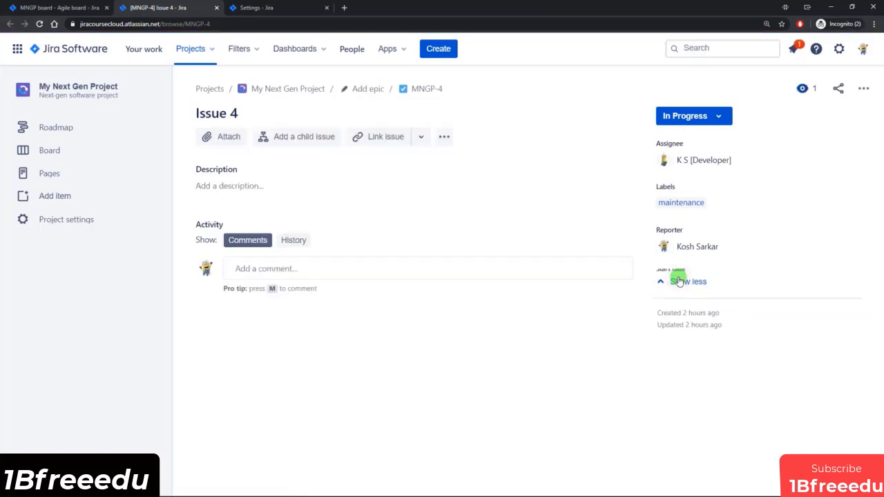
{"action": "left_click", "coordinate": [684, 285]}
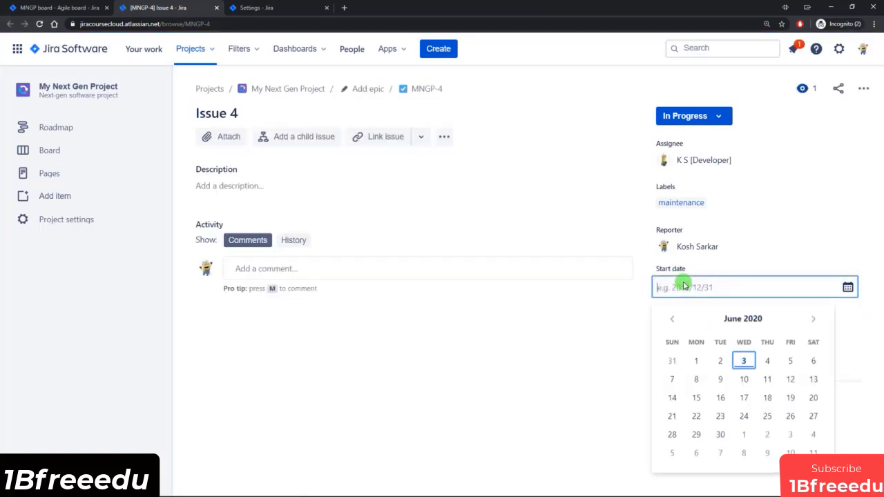
{"action": "left_click", "coordinate": [745, 362]}
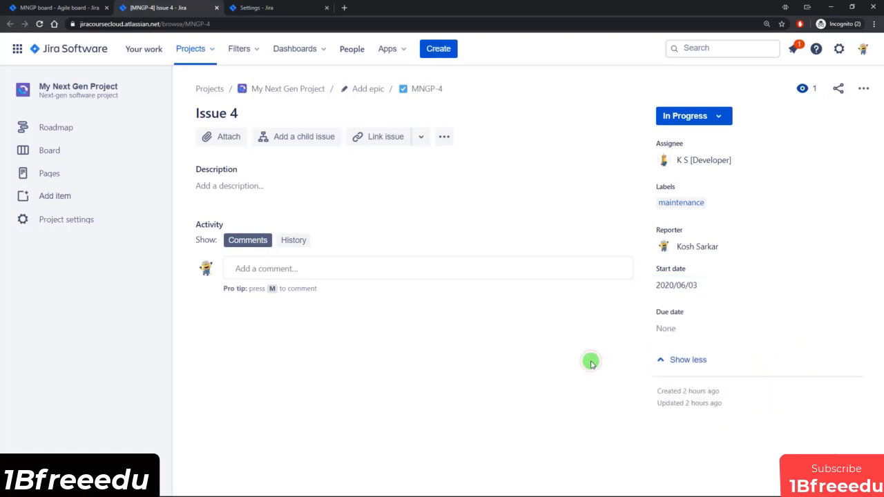
{"action": "left_click", "coordinate": [687, 362]}
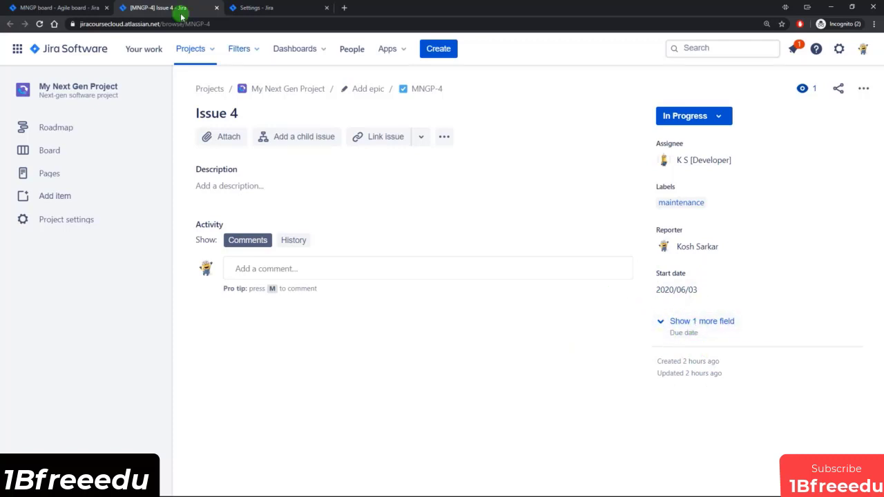
Step: Return to the Task issue type's settings to review its fields, and open the Investigation issue type's fields
{"action": "left_click", "coordinate": [83, 10]}
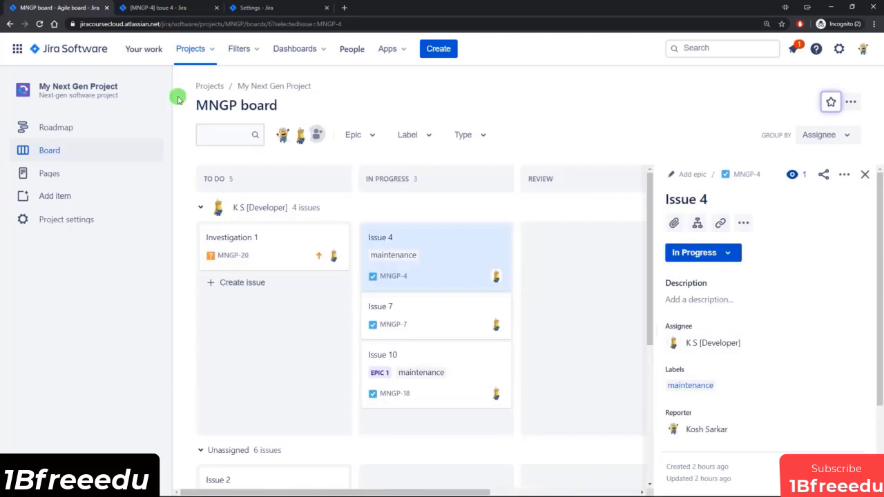
{"action": "left_click", "coordinate": [256, 7]}
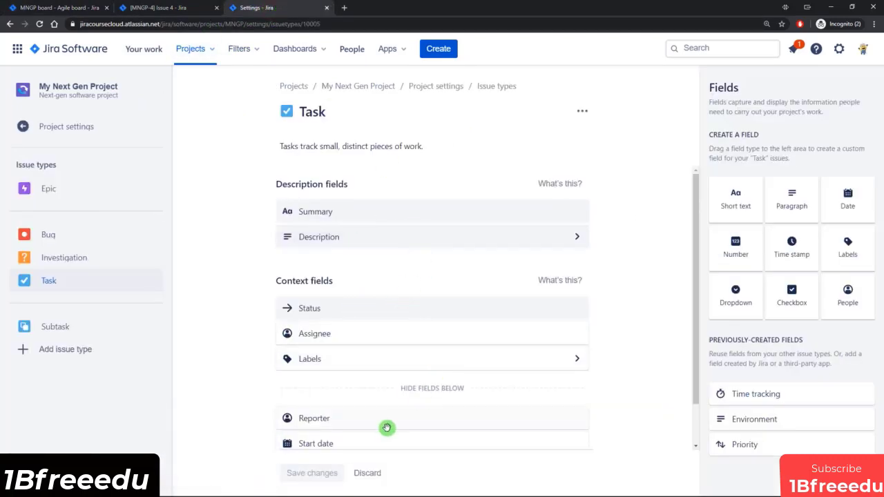
{"action": "mouse_move", "coordinate": [395, 333]}
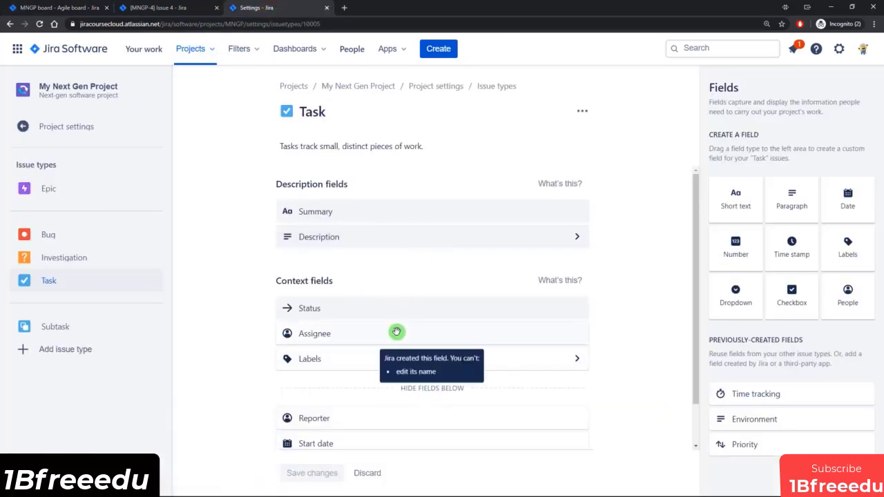
{"action": "left_click", "coordinate": [66, 257]}
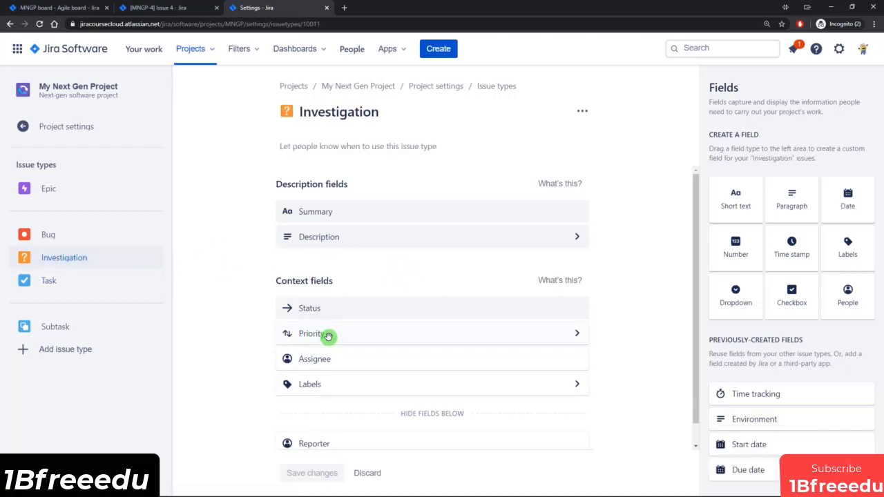
Step: Close the Issue 4 tab and open Investigation 1 on the board to examine its fields
{"action": "left_click", "coordinate": [161, 8]}
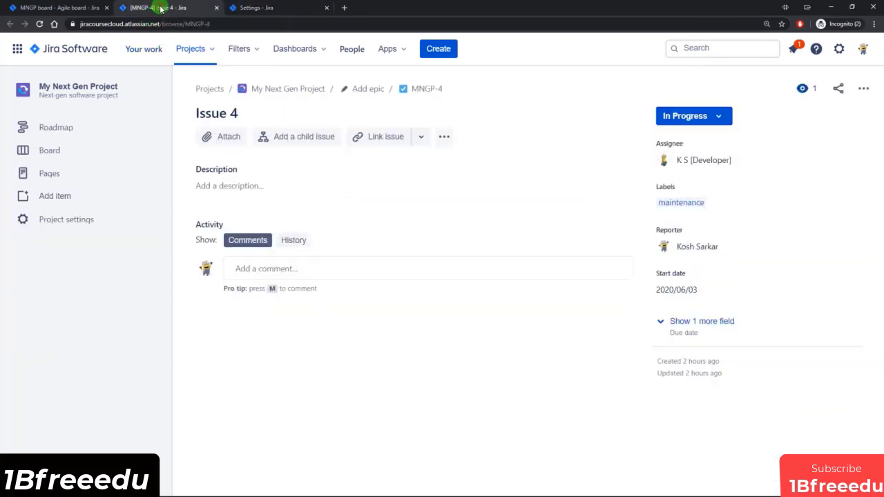
{"action": "left_click", "coordinate": [217, 8]}
{"action": "left_click", "coordinate": [58, 8]}
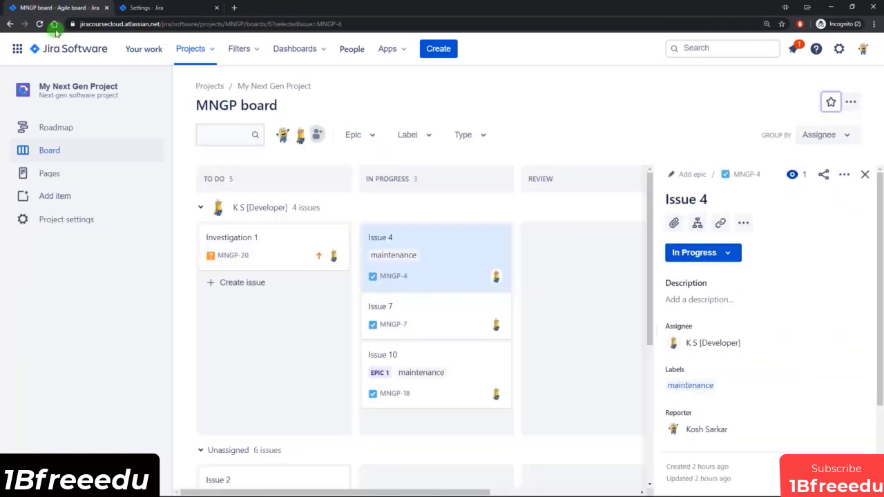
{"action": "left_click", "coordinate": [279, 245]}
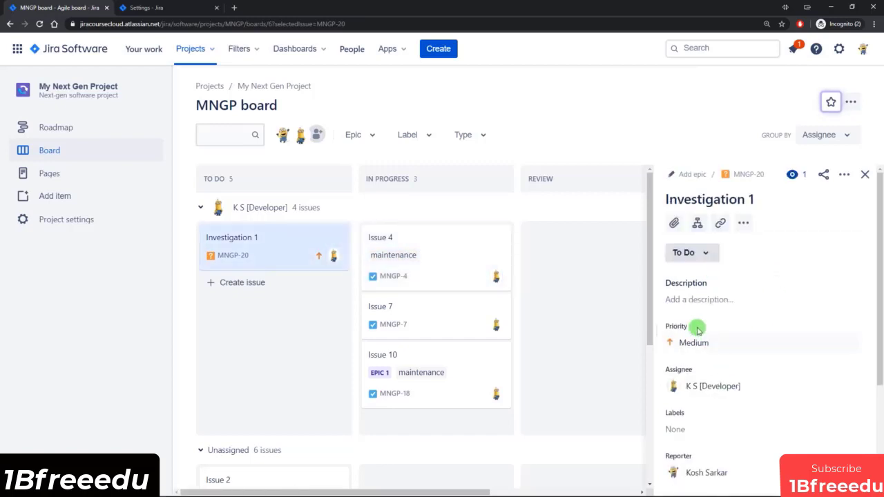
Step: Add a custom Paragraph field named Investigation Results to the Investigation issue type's description fields and save the changes
{"action": "left_click", "coordinate": [213, 6]}
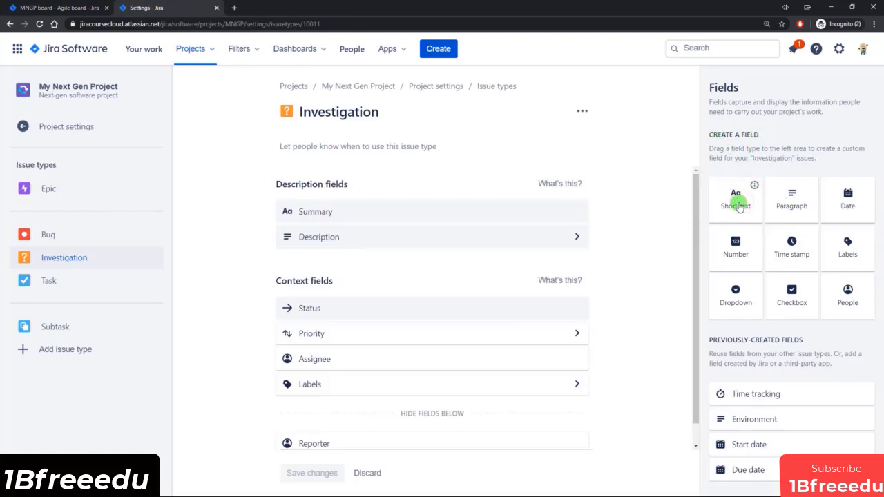
{"action": "left_click_drag", "start_coordinate": [739, 207], "coordinate": [343, 279]}
{"action": "left_click", "coordinate": [364, 306]}
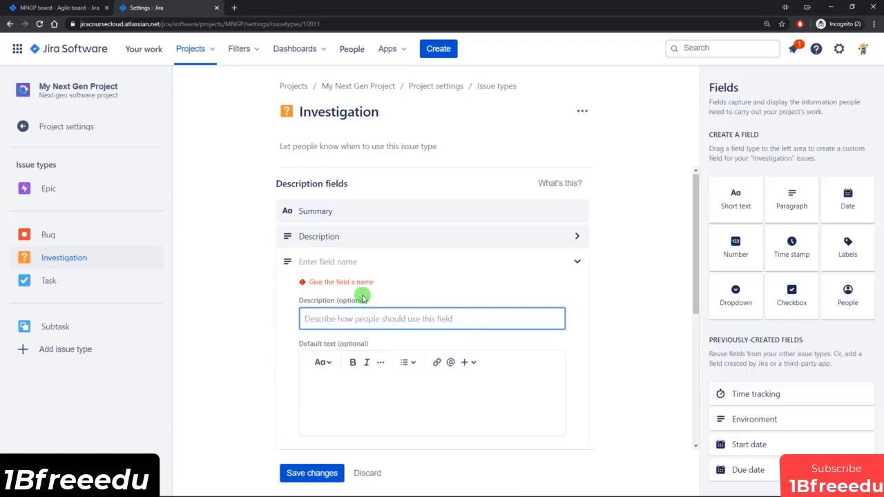
{"action": "left_click", "coordinate": [344, 261]}
{"action": "type", "text": "Investigation Results"}
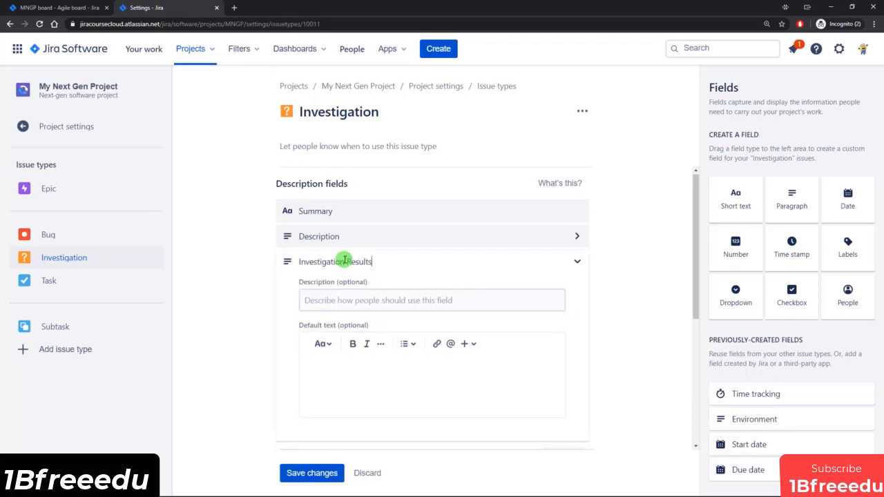
{"action": "left_click", "coordinate": [316, 472]}
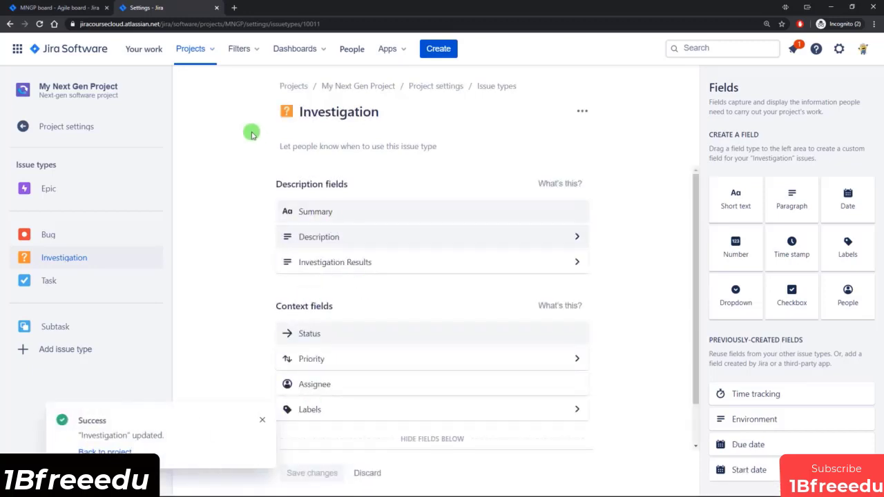
Step: Reload the board and open Investigation 1 in its own tab to examine the Investigation Results field
{"action": "left_click", "coordinate": [54, 8]}
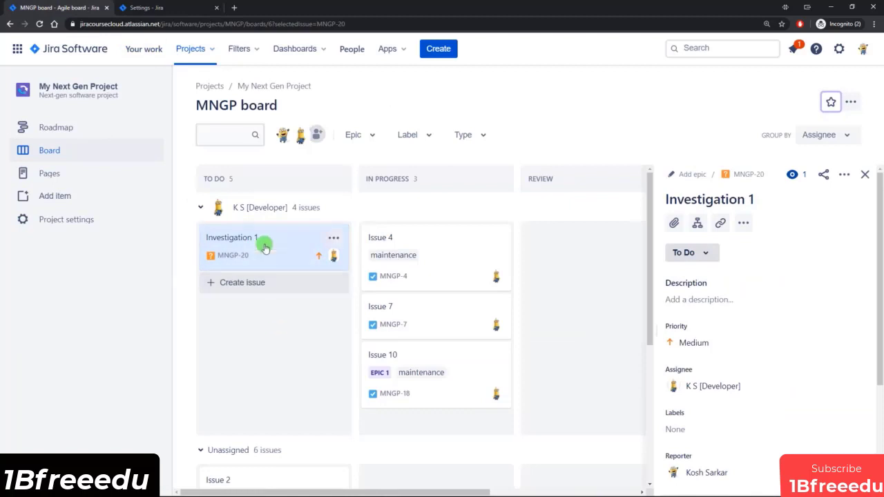
{"action": "left_click", "coordinate": [39, 25]}
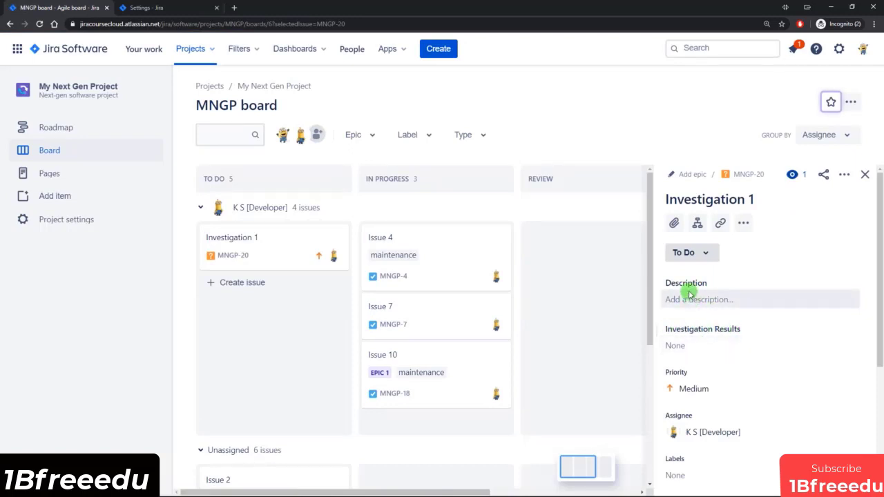
{"action": "left_click", "coordinate": [749, 175]}
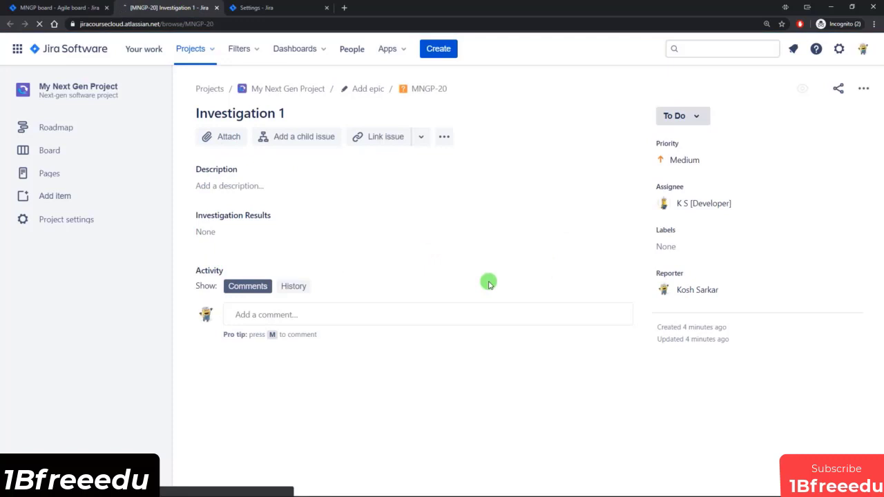
Step: Open the project's notification settings and examine the events and their recipients
{"action": "left_click", "coordinate": [269, 8]}
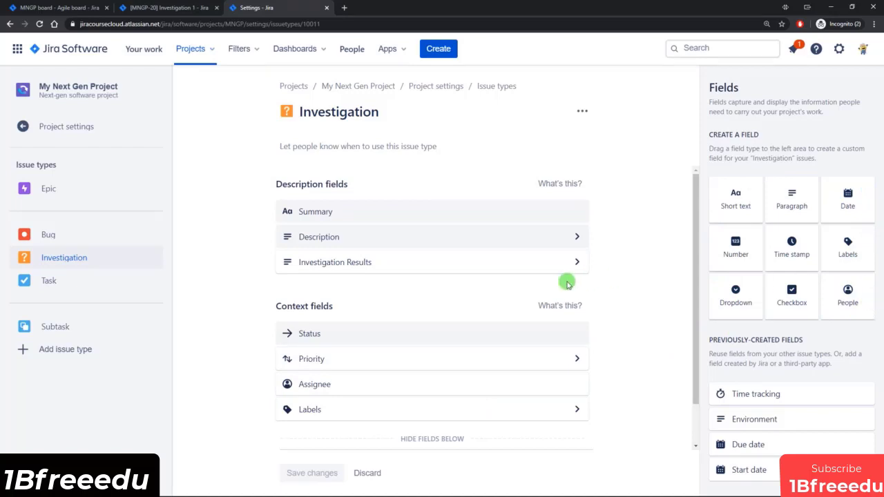
{"action": "left_click", "coordinate": [59, 141]}
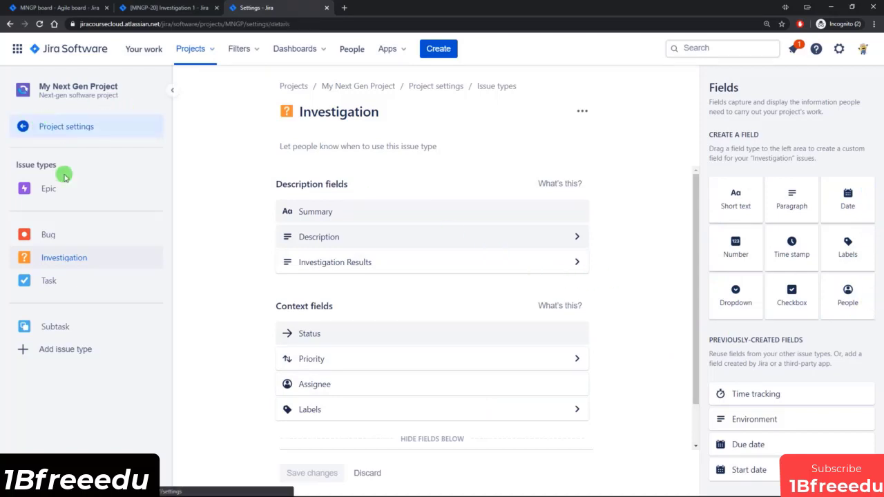
{"action": "left_click", "coordinate": [36, 257]}
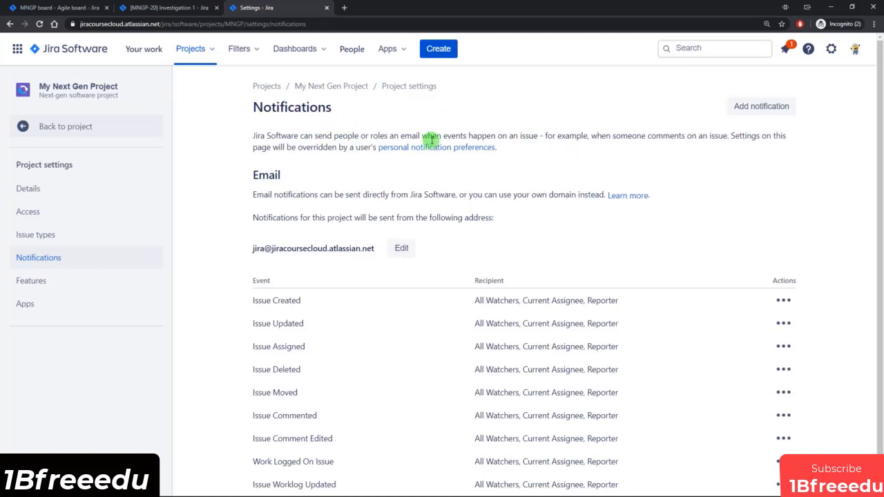
{"action": "scroll", "coordinate": [636, 186], "scroll_direction": "down", "scroll_amount": 2}
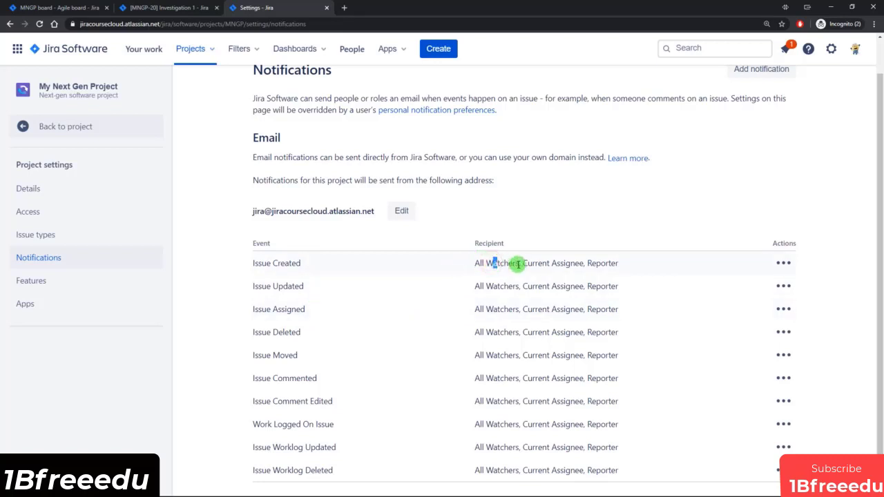
{"action": "left_click_drag", "start_coordinate": [518, 263], "coordinate": [624, 268]}
{"action": "left_click", "coordinate": [624, 268]}
{"action": "scroll", "coordinate": [620, 275], "scroll_direction": "up", "scroll_amount": 1}
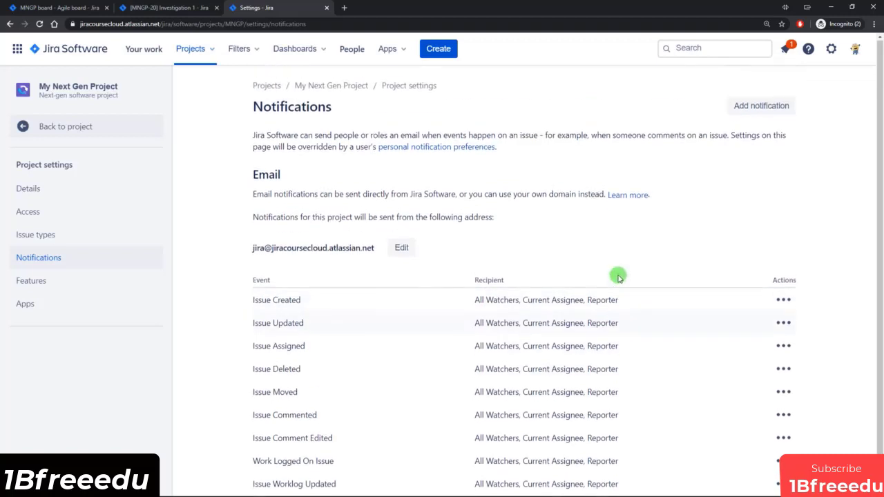
Step: Check which events are available for a new notification and cancel without adding one
{"action": "left_click", "coordinate": [760, 108]}
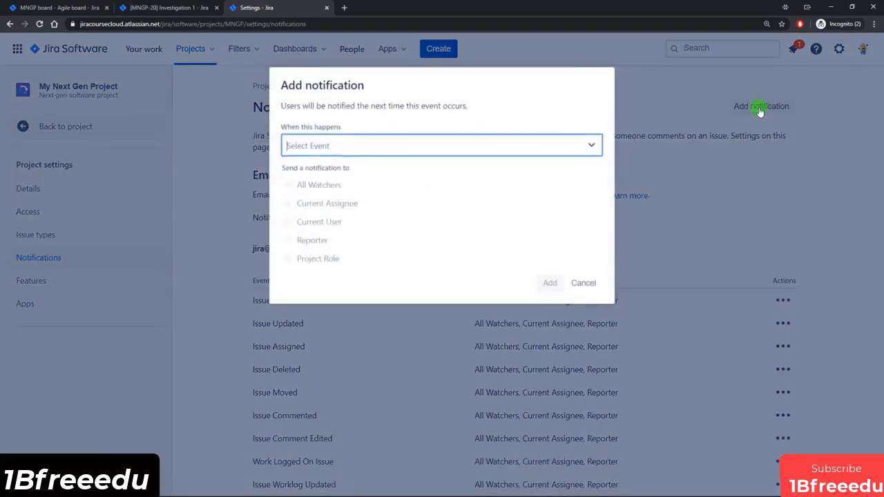
{"action": "left_click", "coordinate": [592, 147]}
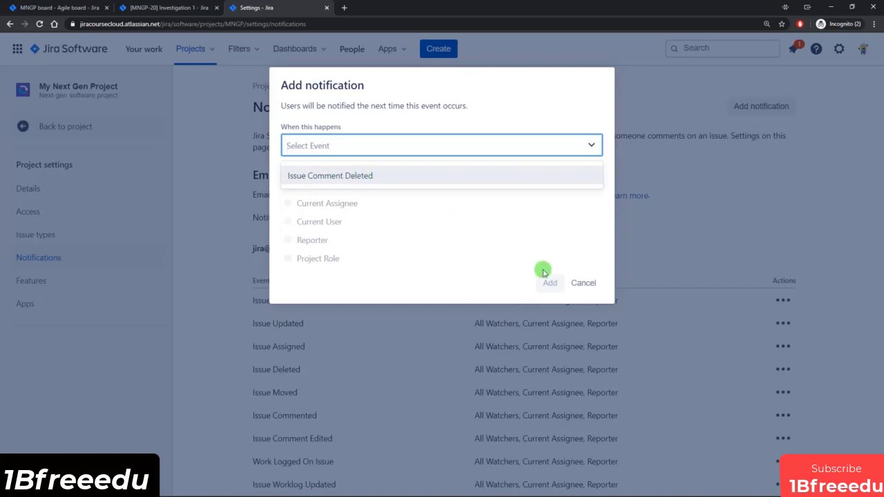
{"action": "left_click", "coordinate": [584, 282]}
Step: Delete the Work Logged On Issue notification from the project
{"action": "scroll", "coordinate": [469, 294], "scroll_direction": "down", "scroll_amount": 1}
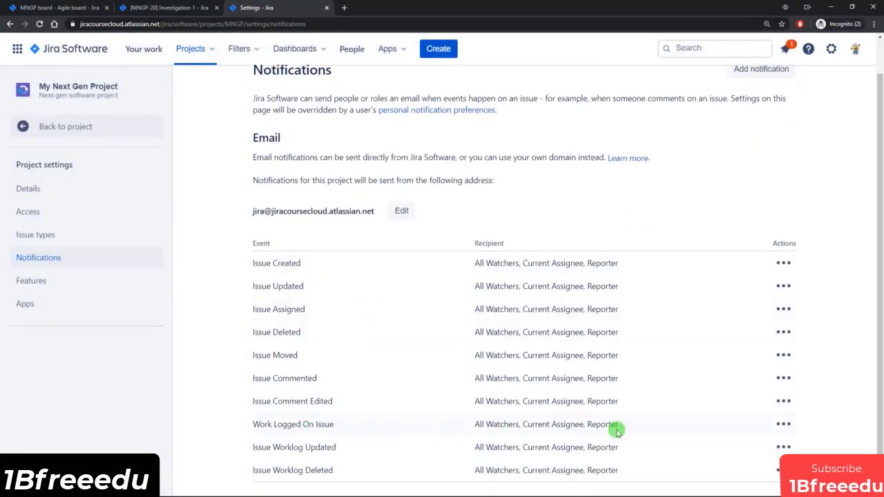
{"action": "left_click_drag", "start_coordinate": [259, 425], "coordinate": [326, 425]}
{"action": "left_click", "coordinate": [335, 425]}
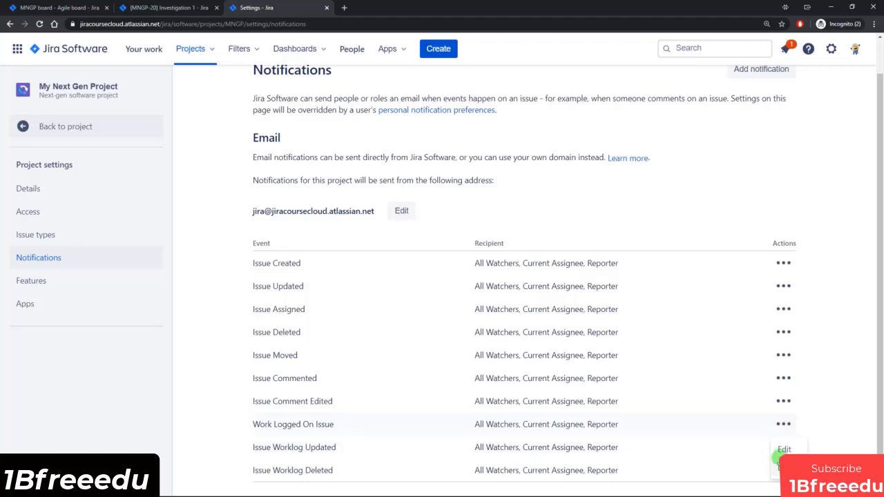
{"action": "left_click", "coordinate": [784, 468]}
{"action": "left_click", "coordinate": [485, 145]}
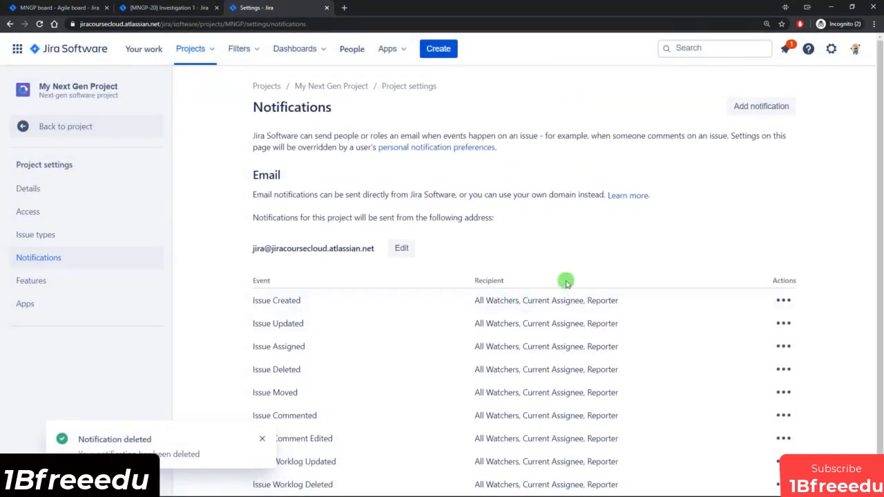
Step: Check the available events again and review the recipient options for a new notification, cancelling without adding one
{"action": "left_click", "coordinate": [770, 108]}
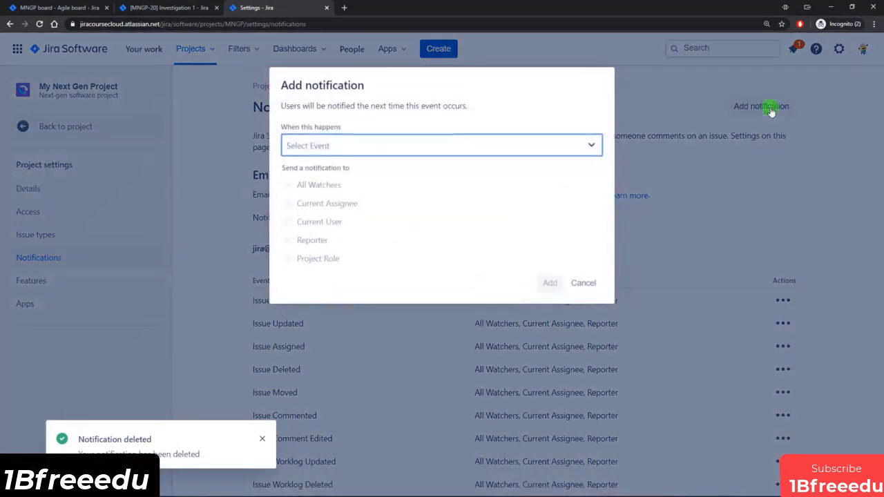
{"action": "left_click", "coordinate": [423, 146]}
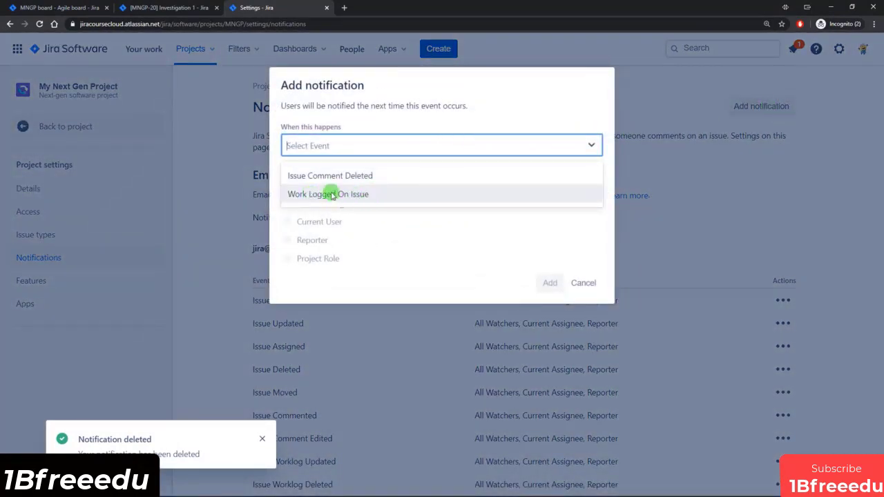
{"action": "left_click", "coordinate": [583, 283]}
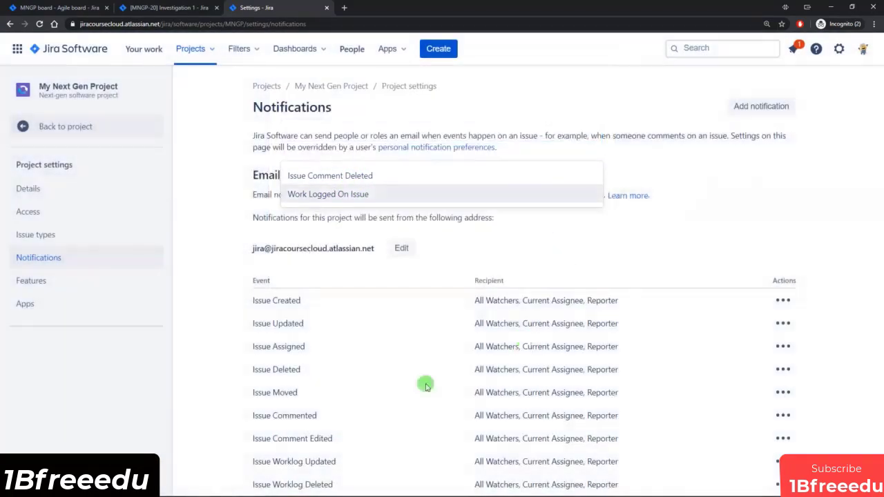
{"action": "scroll", "coordinate": [302, 421], "scroll_direction": "down", "scroll_amount": 1}
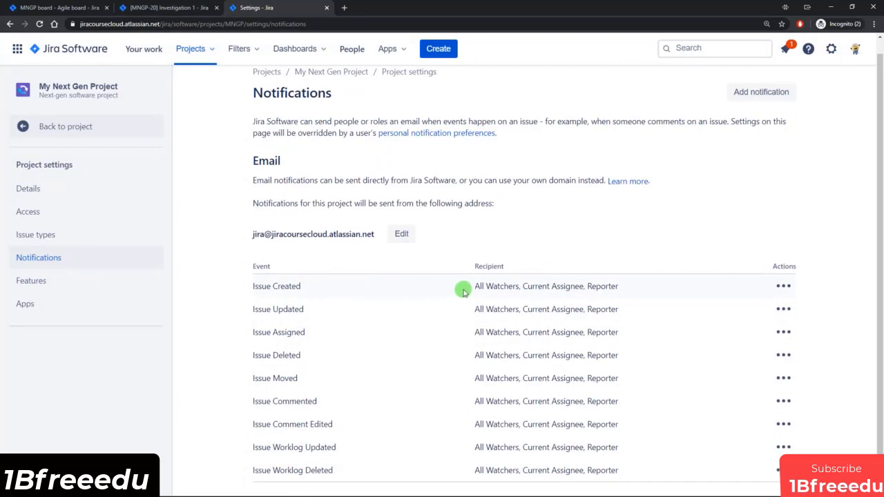
{"action": "left_click", "coordinate": [773, 90]}
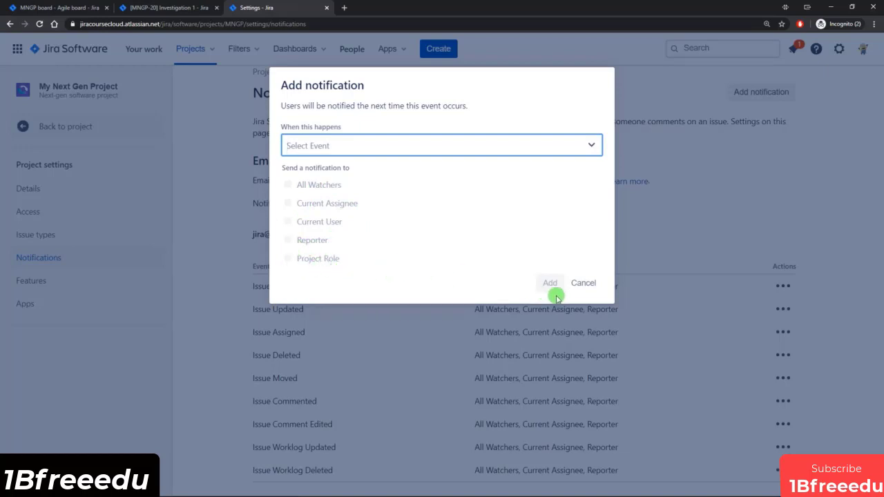
{"action": "left_click", "coordinate": [584, 284]}
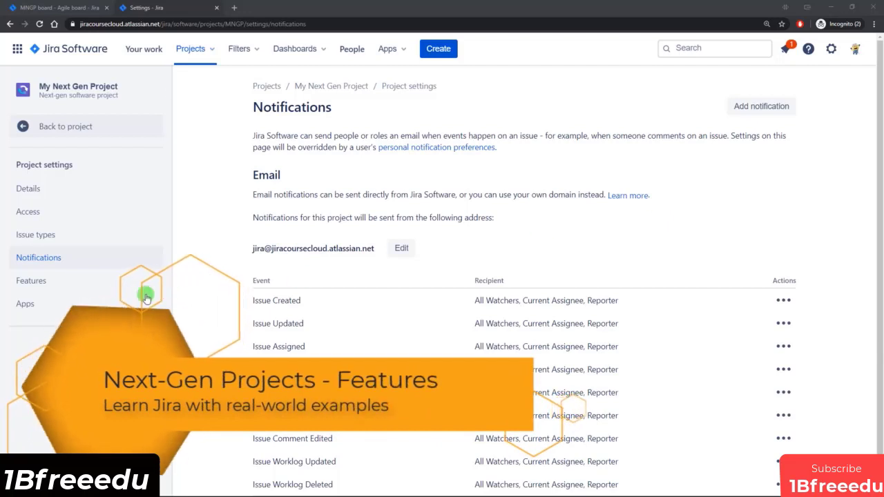
Step: Open the project's feature settings, review the available features and compare them with the project's navigation items
{"action": "left_click", "coordinate": [31, 281]}
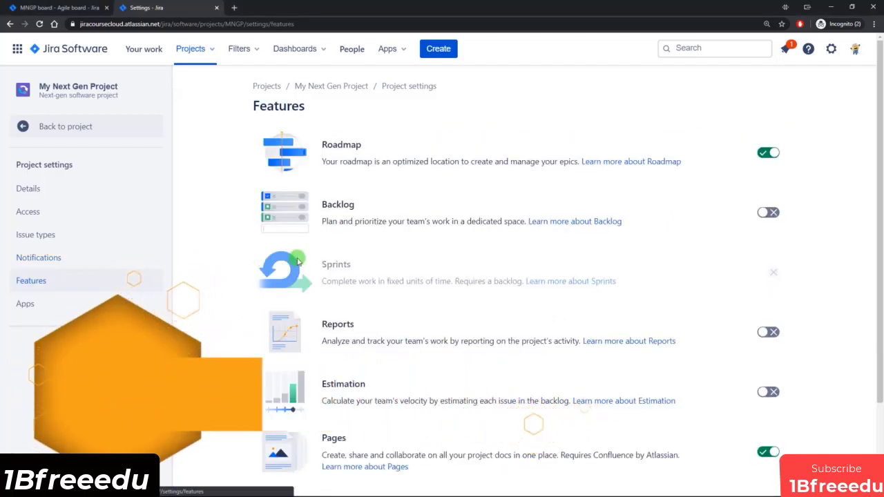
{"action": "scroll", "coordinate": [429, 189], "scroll_direction": "down", "scroll_amount": 3}
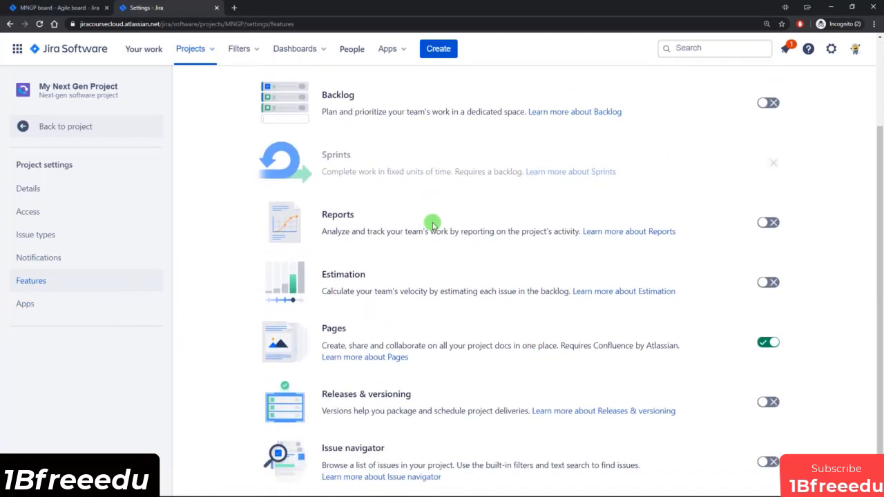
{"action": "scroll", "coordinate": [417, 389], "scroll_direction": "up", "scroll_amount": 3}
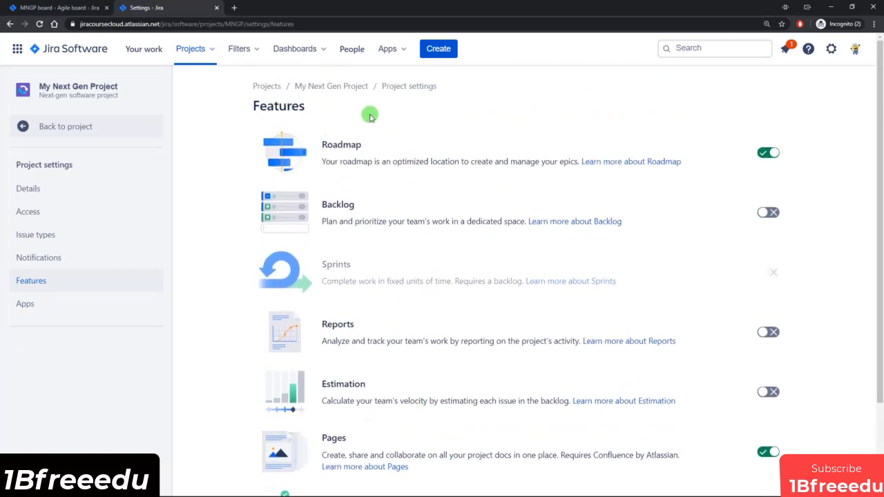
{"action": "left_click", "coordinate": [54, 9]}
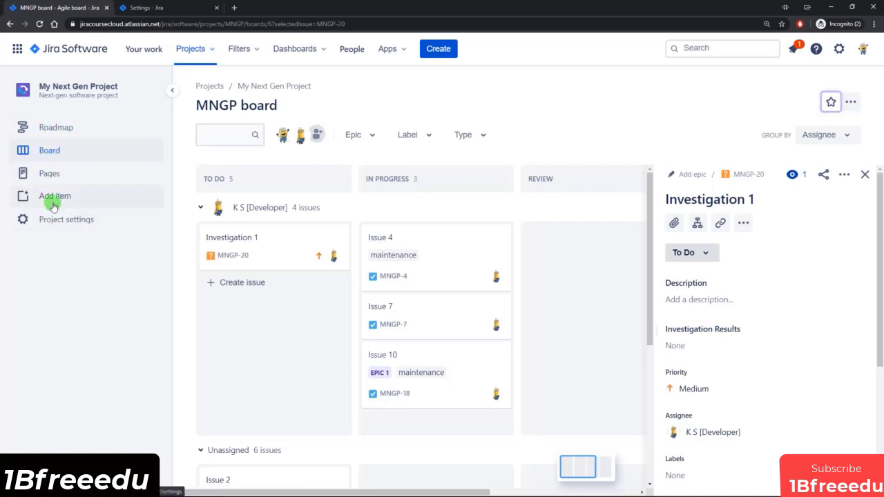
Step: Disable the Roadmap feature and reload the project's board page to apply it
{"action": "left_click", "coordinate": [159, 9]}
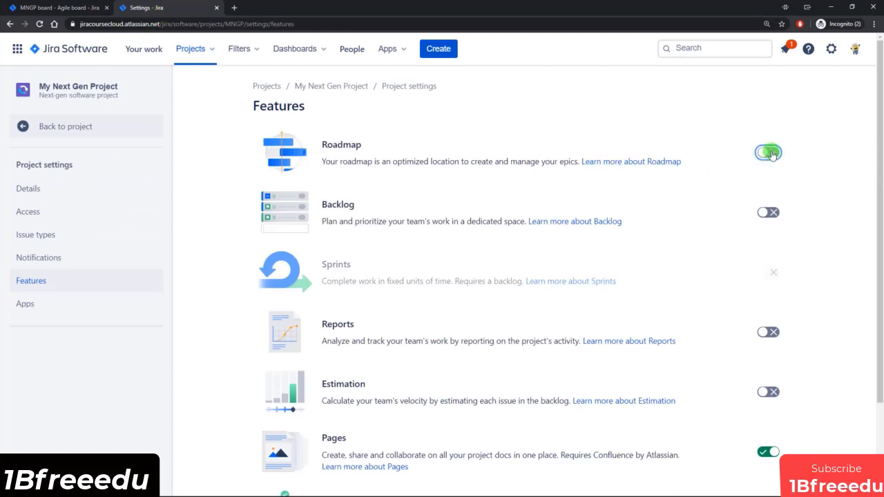
{"action": "left_click", "coordinate": [769, 153]}
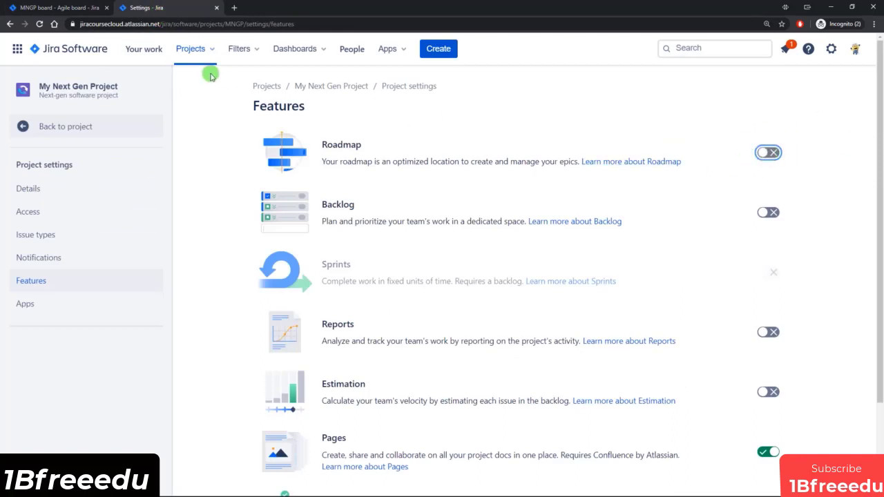
{"action": "left_click", "coordinate": [40, 25]}
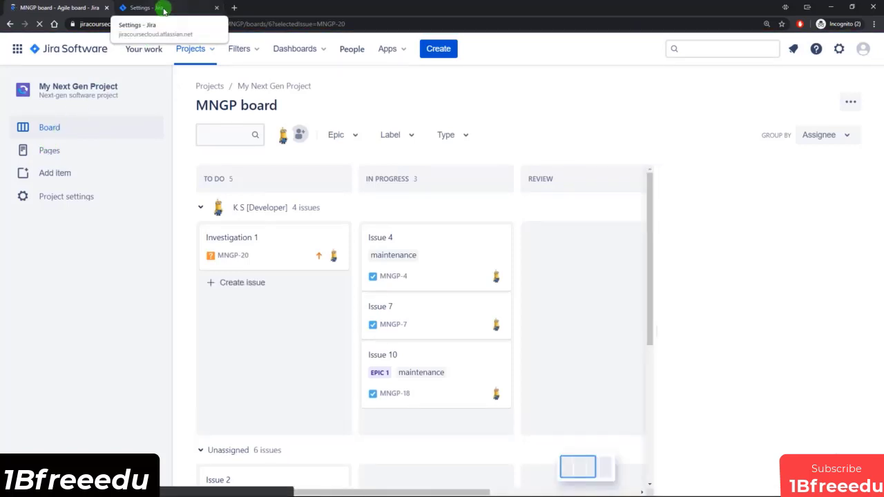
Step: Enable the Backlog feature and reload the project's board page
{"action": "left_click", "coordinate": [164, 10]}
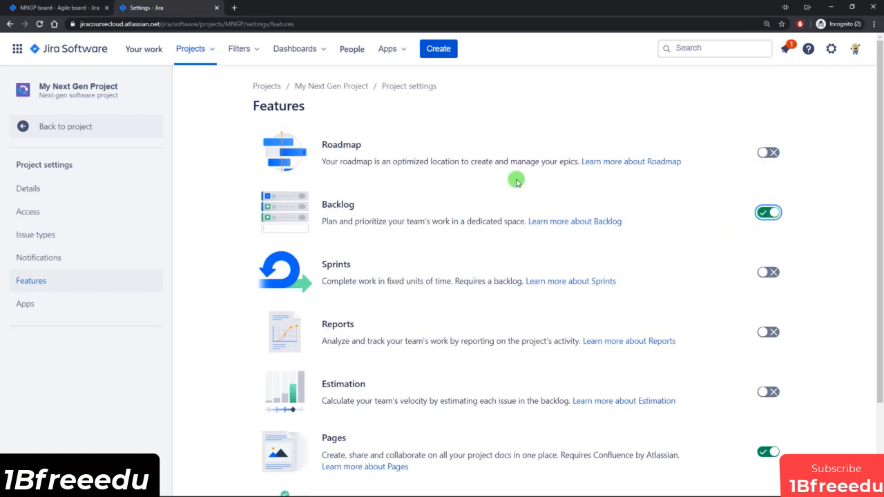
{"action": "left_click", "coordinate": [50, 8]}
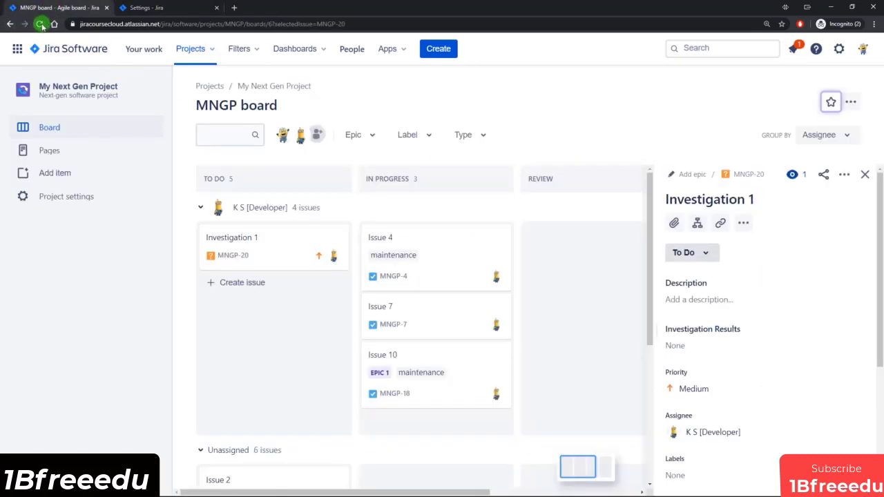
{"action": "left_click", "coordinate": [40, 24]}
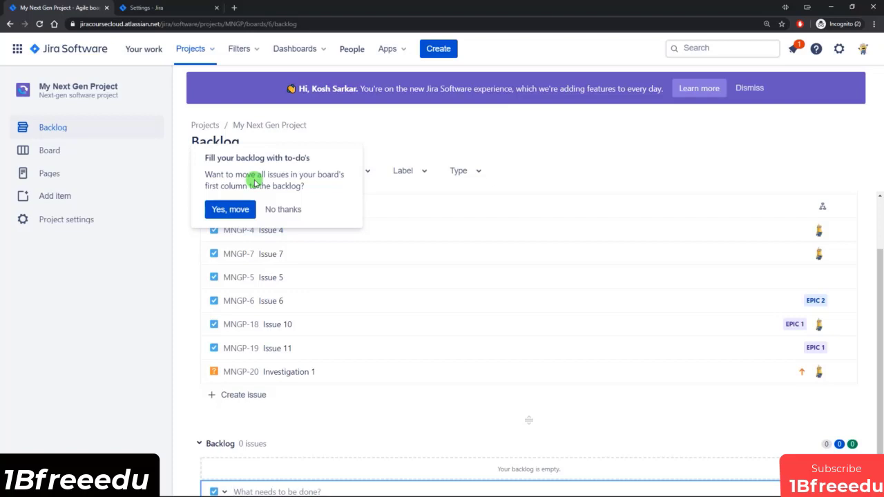
Step: Move all issues from the board's first column into the backlog and review the resulting lists
{"action": "left_click", "coordinate": [233, 209]}
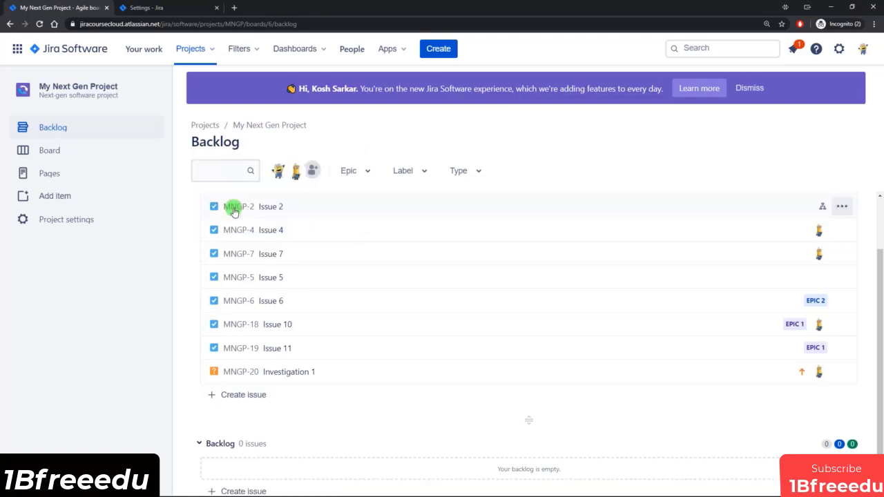
{"action": "scroll", "coordinate": [428, 291], "scroll_direction": "down", "scroll_amount": 2}
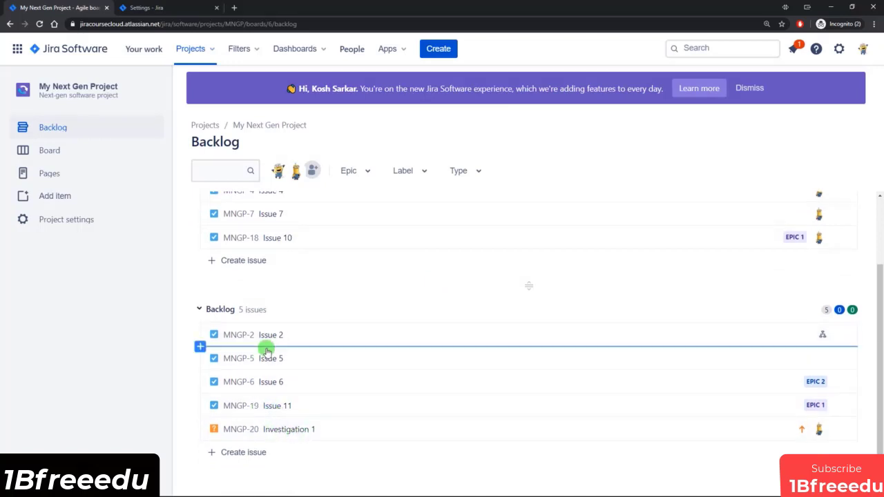
{"action": "scroll", "coordinate": [315, 423], "scroll_direction": "up", "scroll_amount": 1}
{"action": "scroll", "coordinate": [314, 430], "scroll_direction": "up", "scroll_amount": 1}
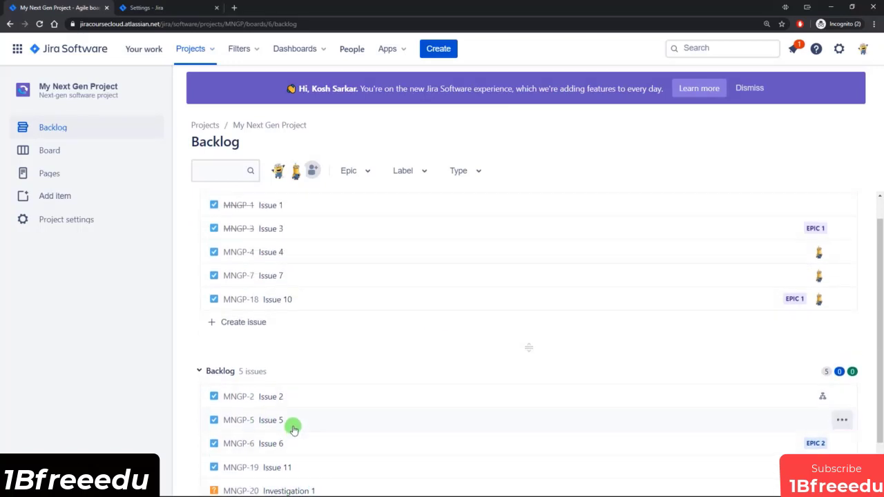
Step: Move Issue 2 from the backlog to the end of the Board section and check it on the board
{"action": "scroll", "coordinate": [293, 425], "scroll_direction": "up", "scroll_amount": 1}
{"action": "left_click_drag", "start_coordinate": [277, 425], "coordinate": [287, 341]}
{"action": "left_click", "coordinate": [313, 350]}
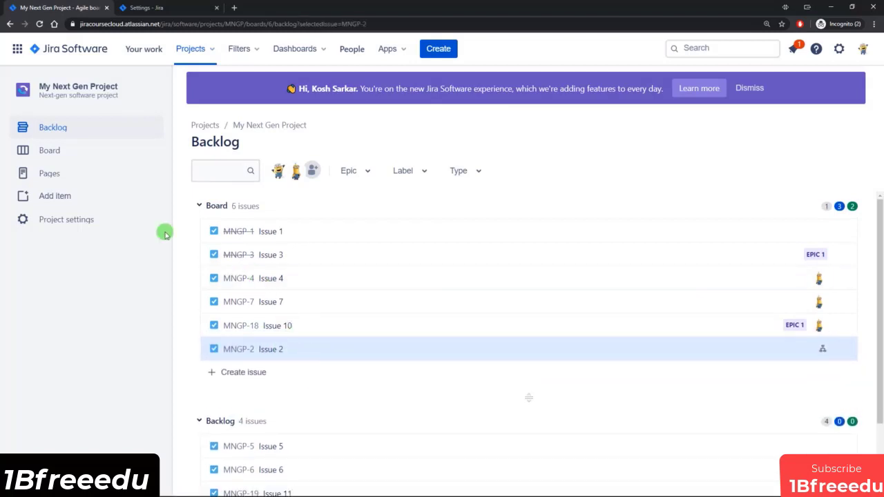
{"action": "left_click", "coordinate": [62, 157]}
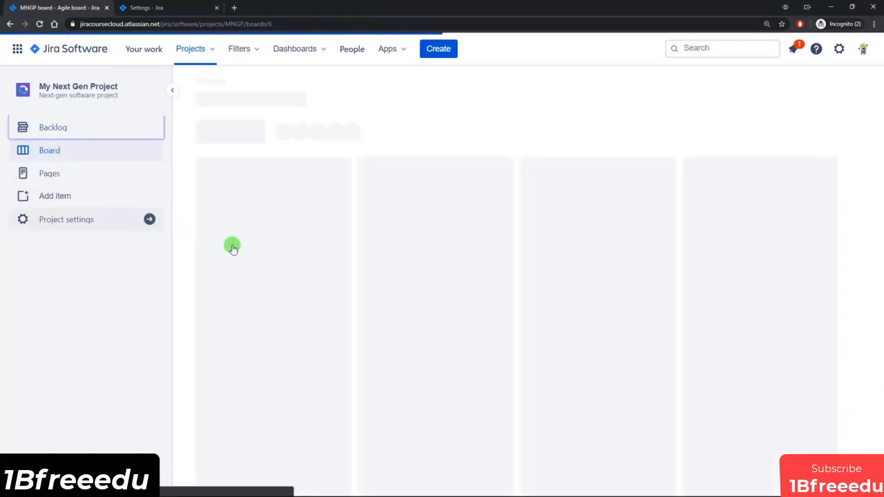
{"action": "scroll", "coordinate": [330, 275], "scroll_direction": "down", "scroll_amount": 2}
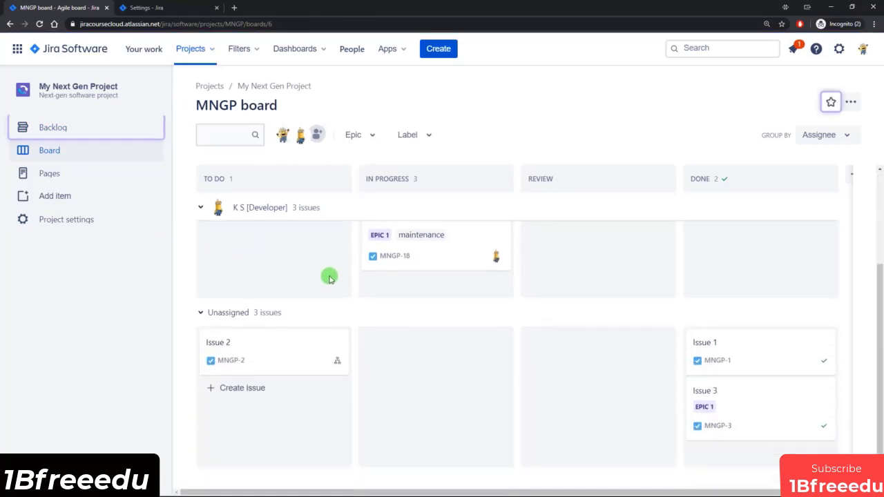
{"action": "scroll", "coordinate": [288, 287], "scroll_direction": "up", "scroll_amount": 2}
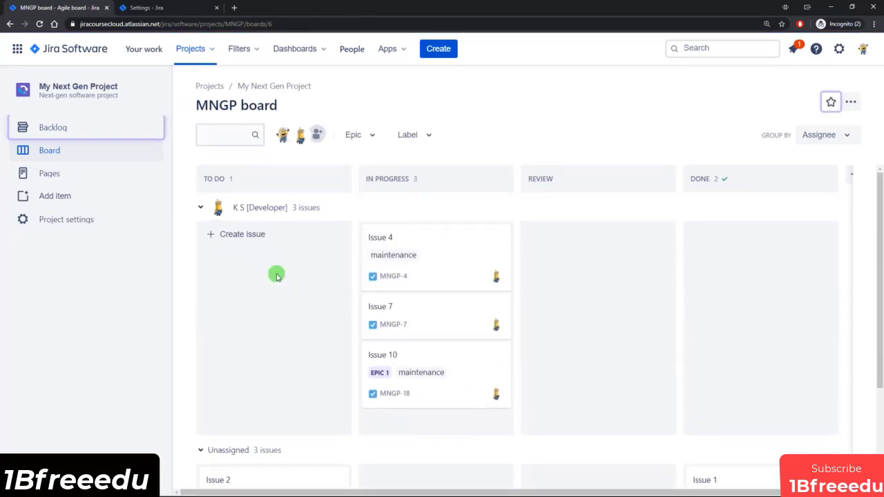
Step: Return to the backlog, show the epic panel and assign Issue 4 to Epic 1
{"action": "left_click", "coordinate": [78, 129]}
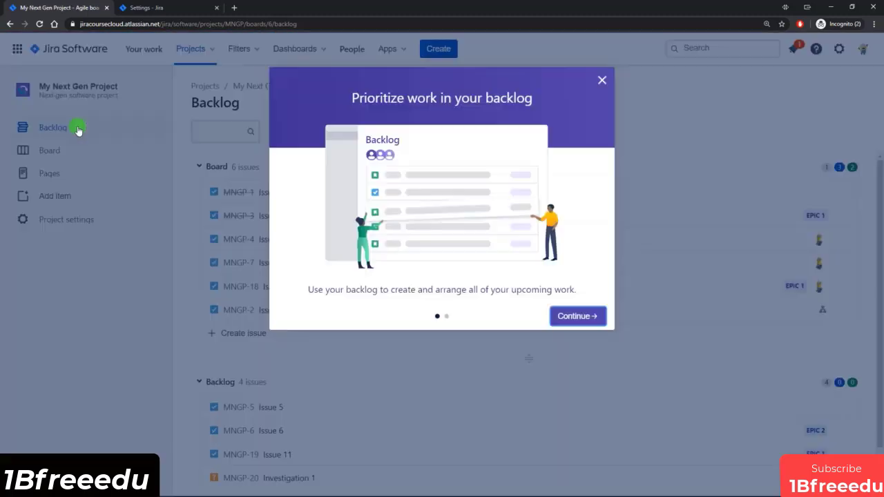
{"action": "left_click", "coordinate": [602, 79]}
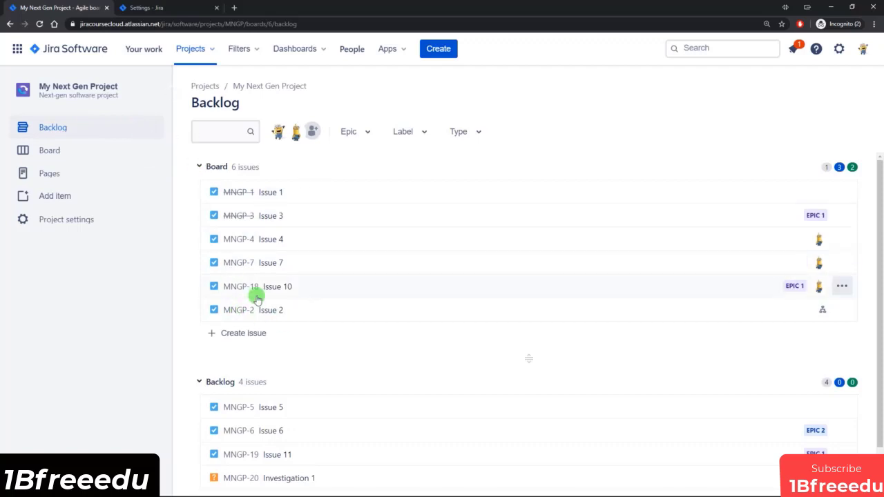
{"action": "left_click", "coordinate": [370, 134]}
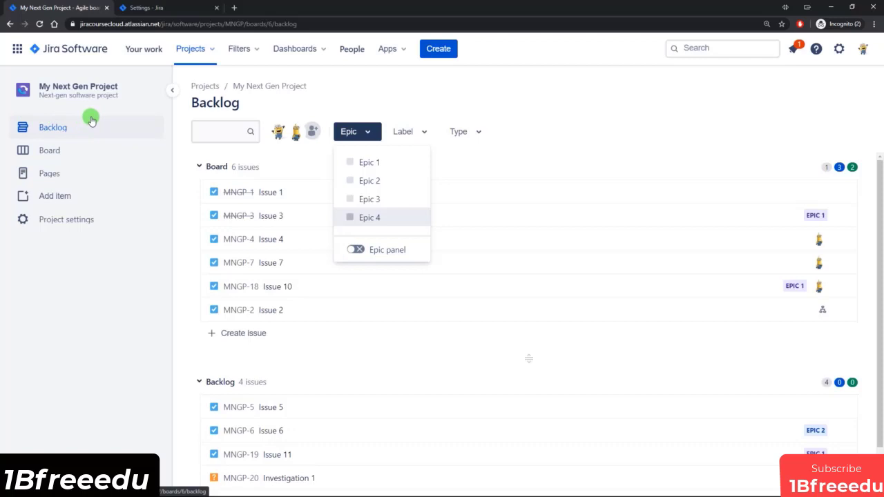
{"action": "left_click", "coordinate": [355, 251]}
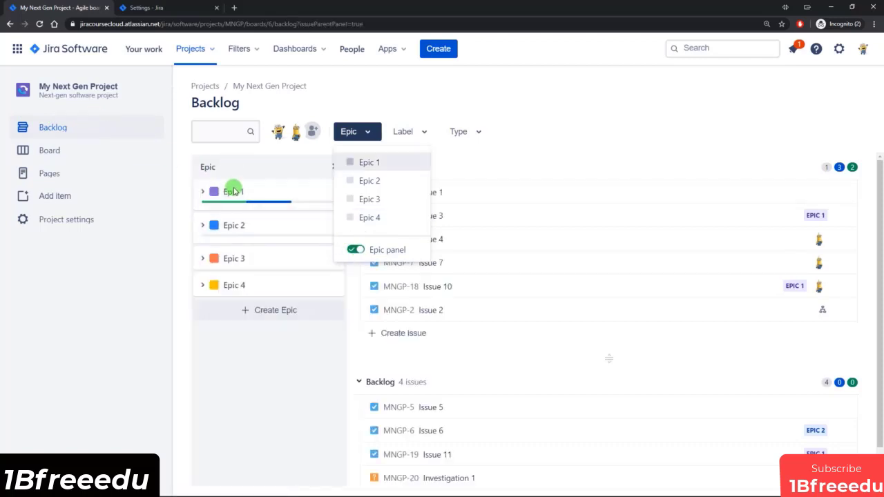
{"action": "left_click", "coordinate": [270, 367]}
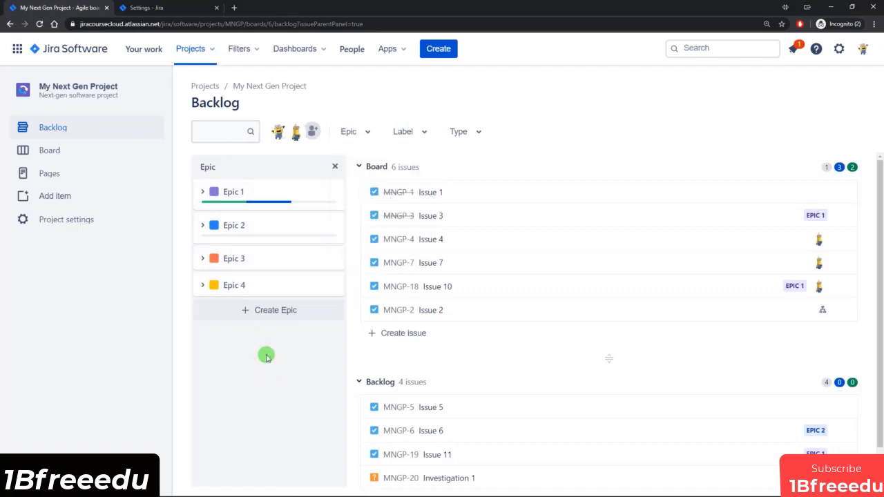
{"action": "left_click", "coordinate": [202, 194]}
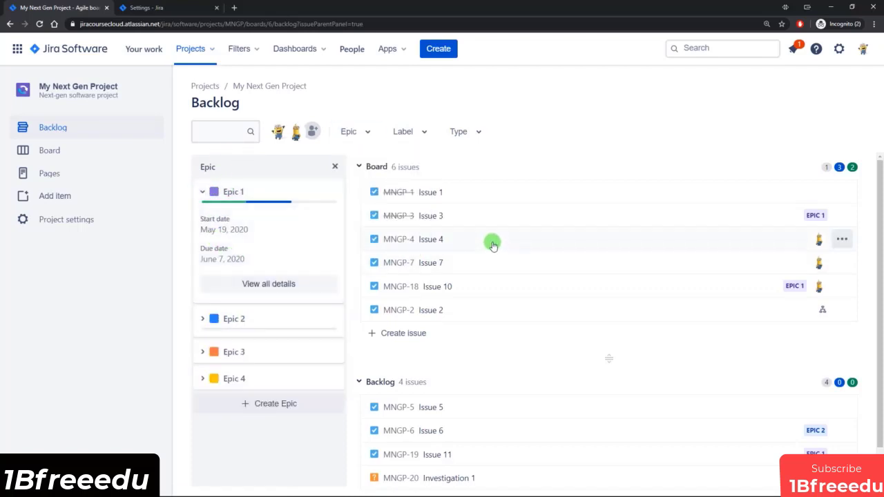
{"action": "left_click_drag", "start_coordinate": [465, 239], "coordinate": [293, 238]}
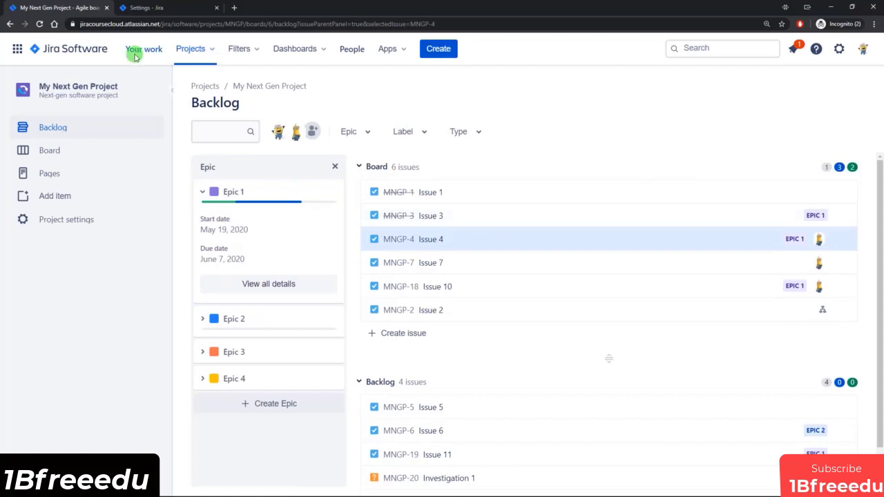
Step: Enable the Sprints feature in the project's feature settings
{"action": "left_click", "coordinate": [147, 8]}
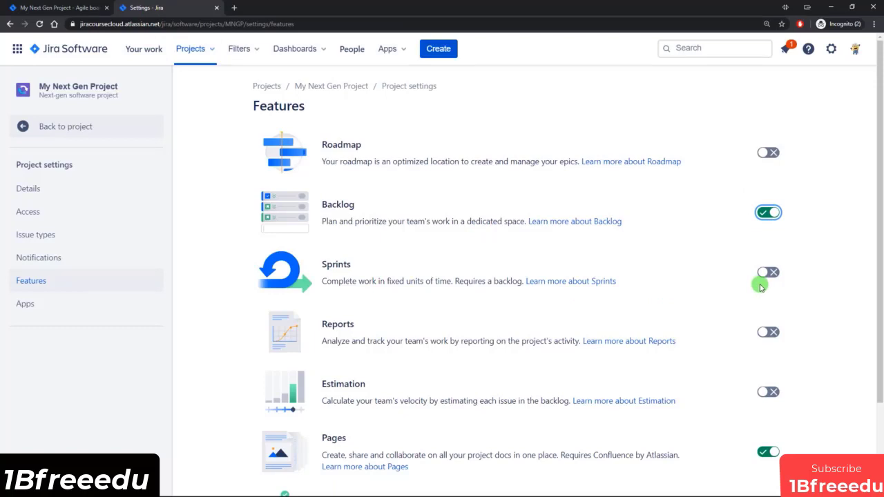
{"action": "left_click", "coordinate": [4, 12]}
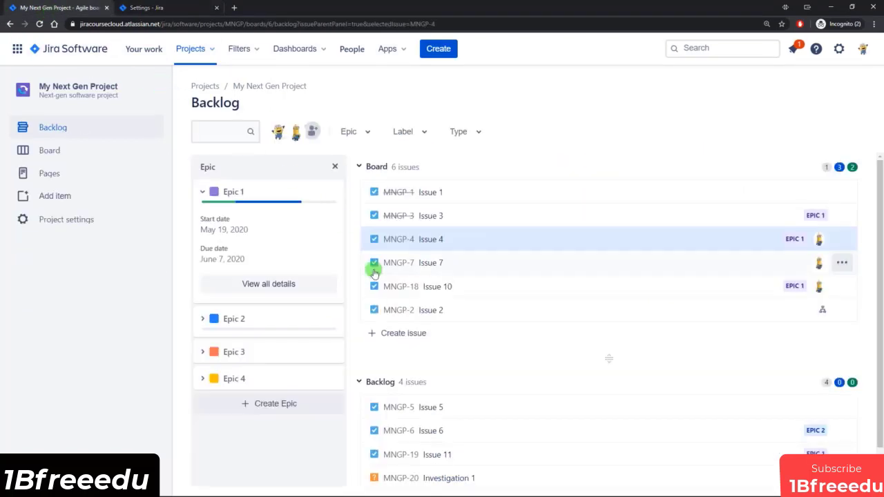
{"action": "left_click", "coordinate": [170, 9]}
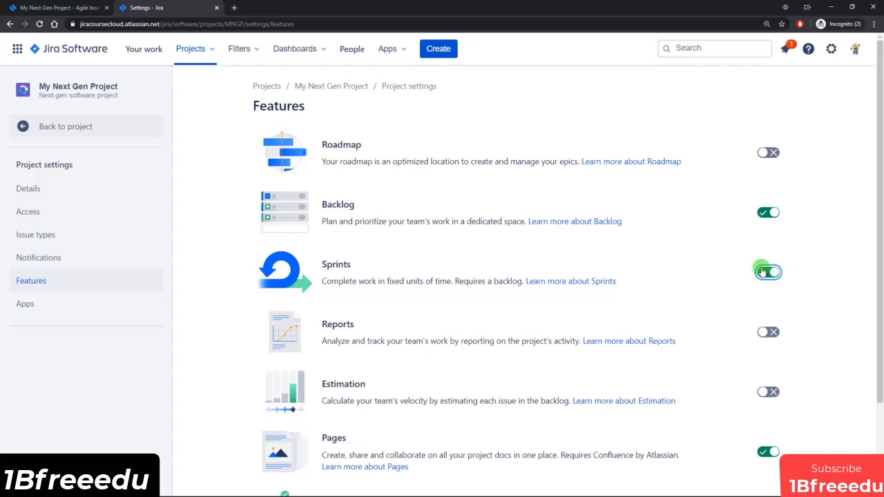
Step: Examine how the project's board and backlog look with sprints enabled, including the sprint and backlog sections
{"action": "left_click", "coordinate": [59, 7]}
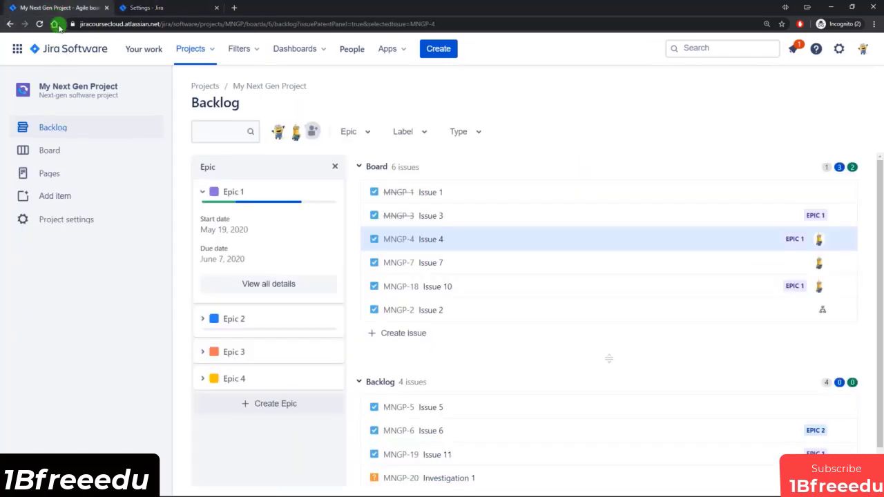
{"action": "left_click", "coordinate": [61, 153]}
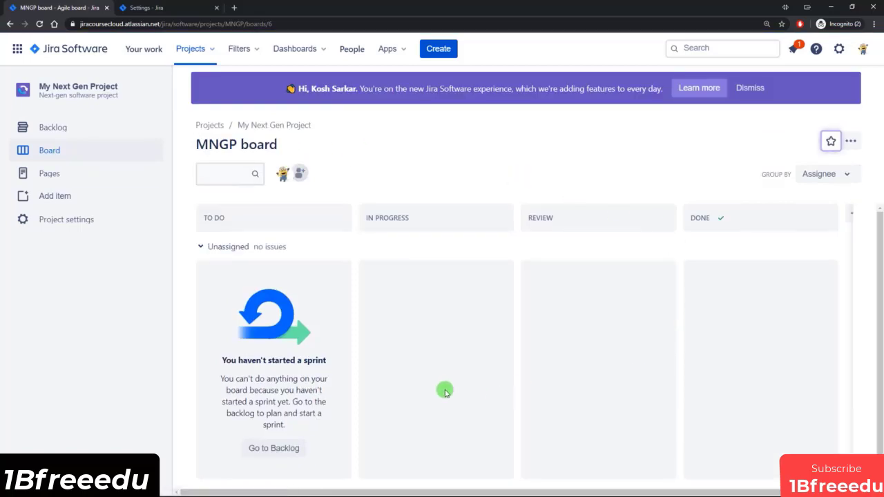
{"action": "scroll", "coordinate": [446, 391], "scroll_direction": "down", "scroll_amount": 1}
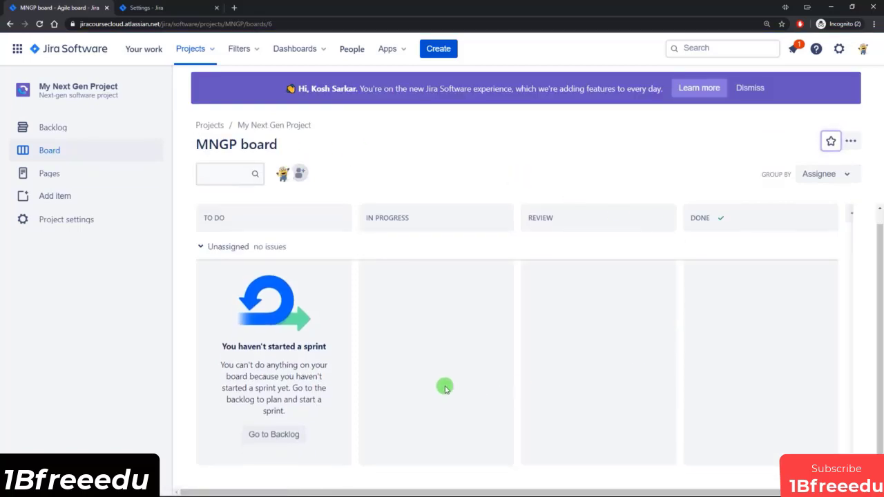
{"action": "scroll", "coordinate": [443, 388], "scroll_direction": "up", "scroll_amount": 1}
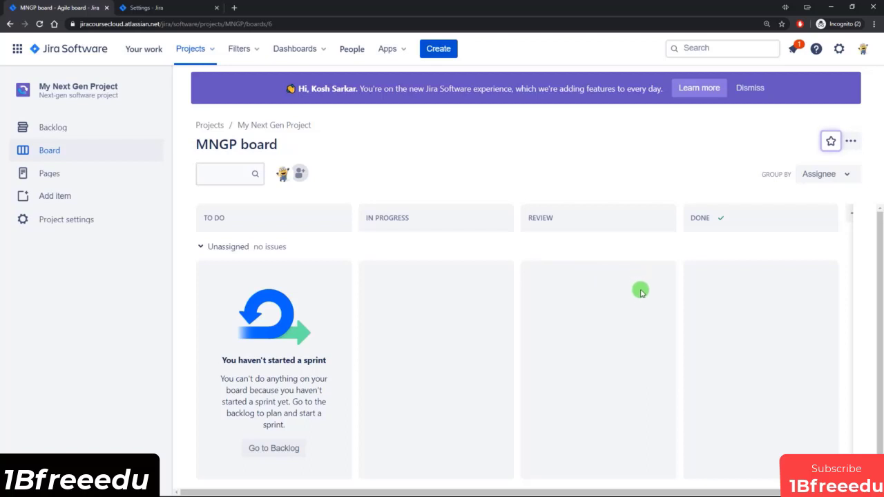
{"action": "left_click", "coordinate": [60, 127]}
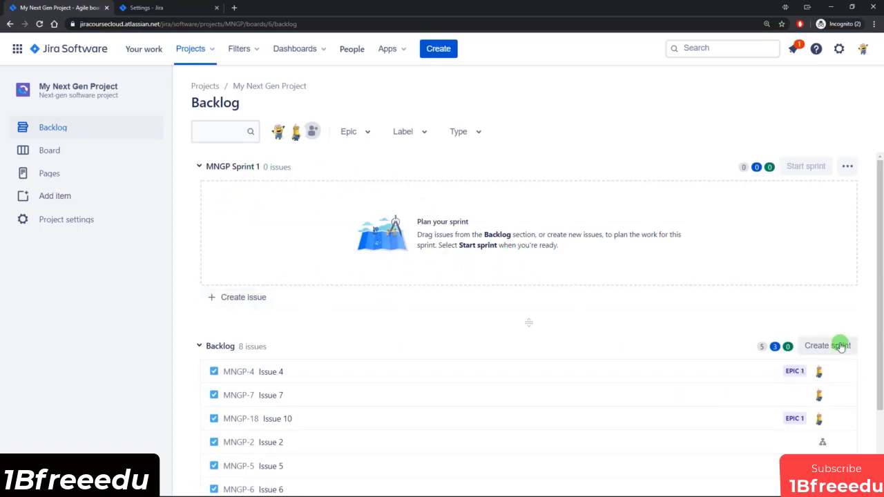
{"action": "scroll", "coordinate": [412, 353], "scroll_direction": "down", "scroll_amount": 2}
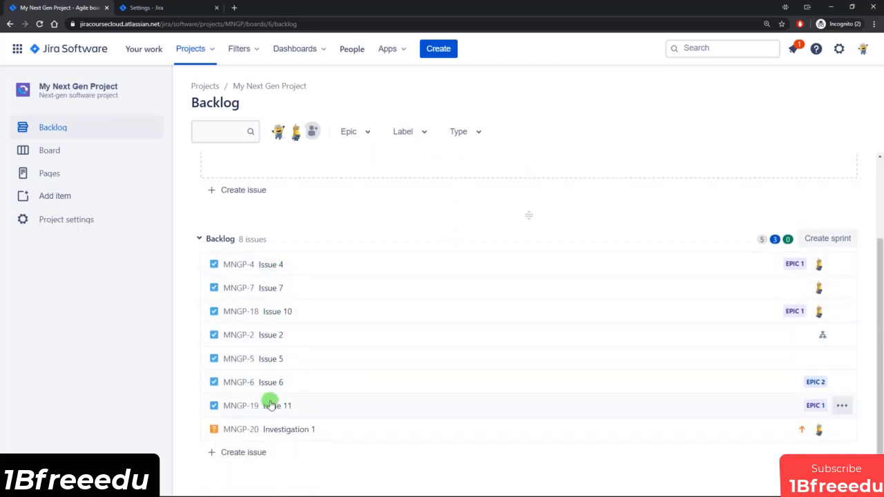
{"action": "scroll", "coordinate": [292, 364], "scroll_direction": "up", "scroll_amount": 2}
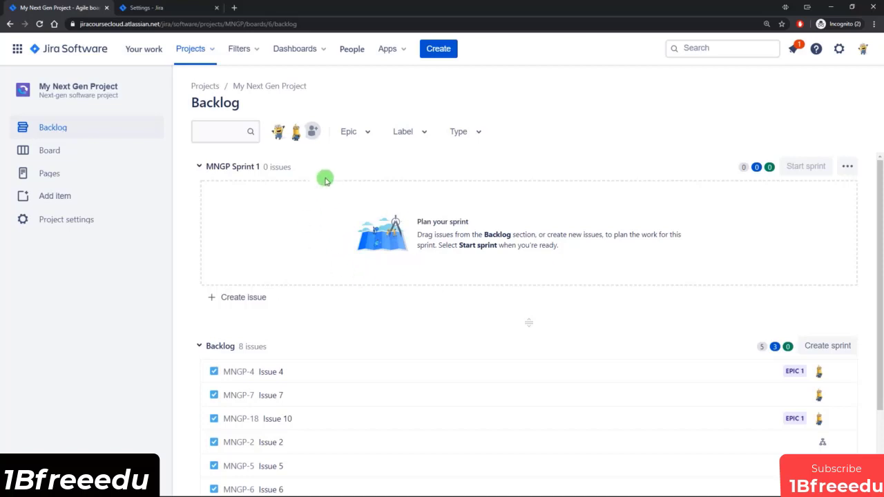
Step: Enable the Reports feature in the project's feature settings
{"action": "left_click", "coordinate": [171, 12]}
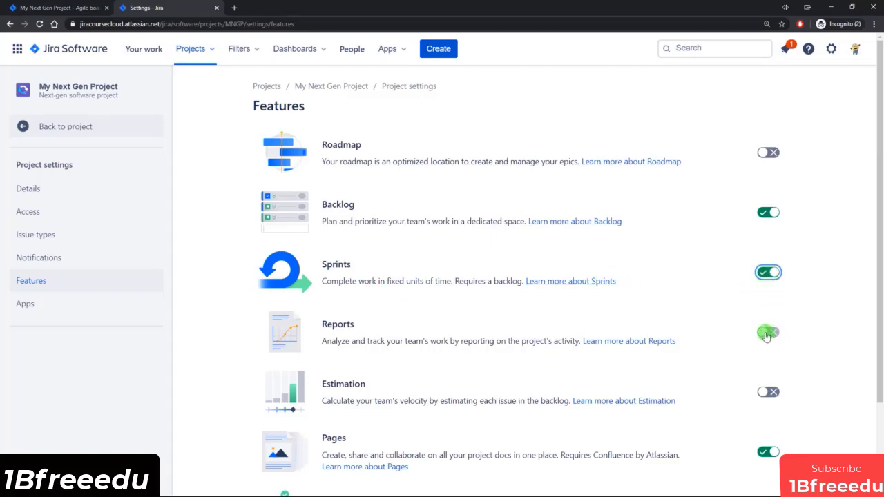
Step: Reload the project, examine the available reports in the Reports overview and return to the project board
{"action": "left_click", "coordinate": [55, 7]}
{"action": "left_click", "coordinate": [40, 23]}
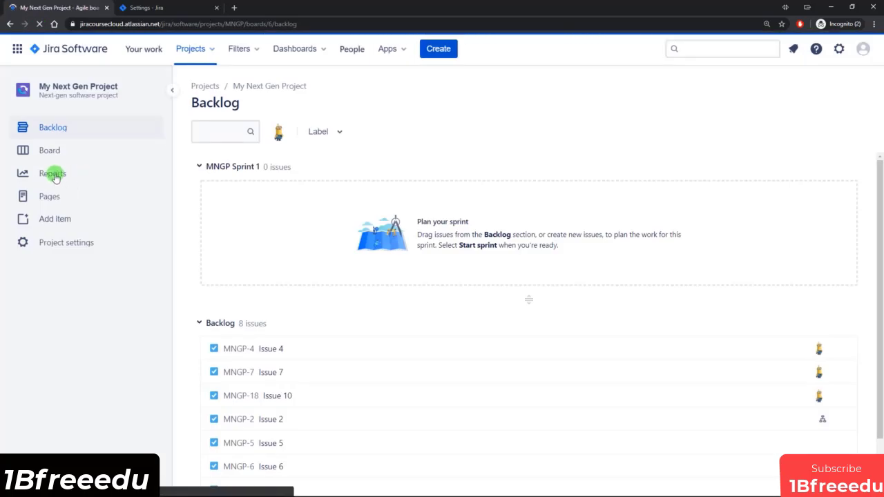
{"action": "left_click", "coordinate": [54, 176]}
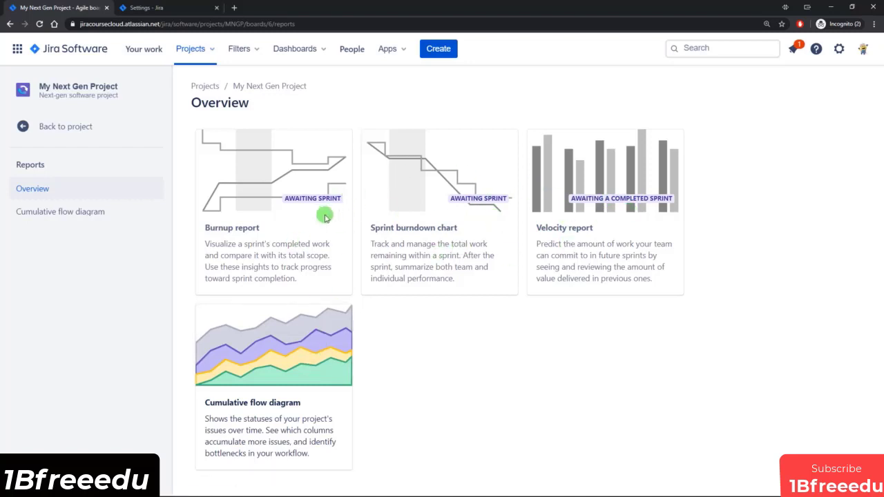
{"action": "left_click", "coordinate": [65, 128]}
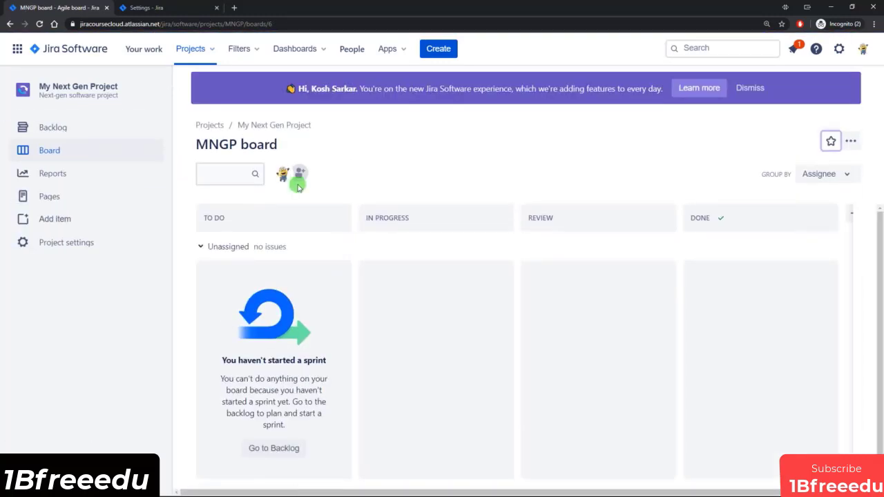
Step: Look over the remaining feature settings, and examine Issue 4's detail fields in the backlog
{"action": "left_click", "coordinate": [153, 7]}
{"action": "scroll", "coordinate": [449, 311], "scroll_direction": "down", "scroll_amount": 1}
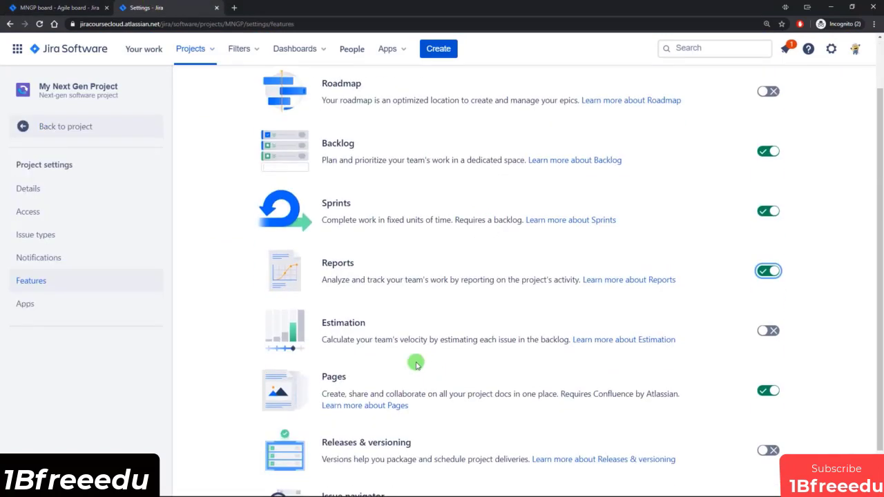
{"action": "left_click", "coordinate": [55, 8]}
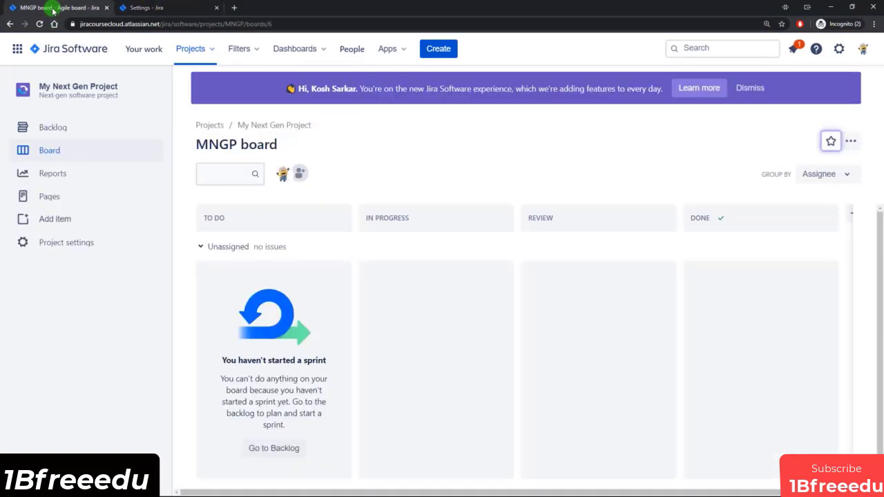
{"action": "left_click", "coordinate": [46, 128]}
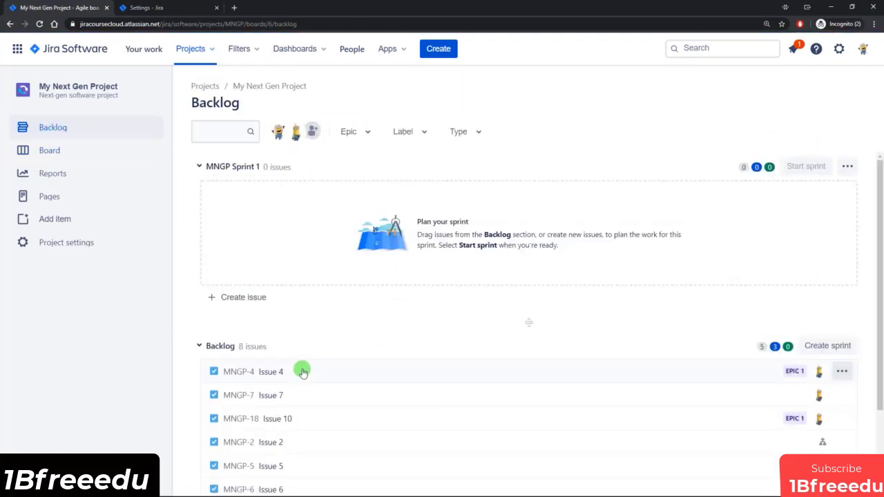
{"action": "left_click", "coordinate": [302, 372]}
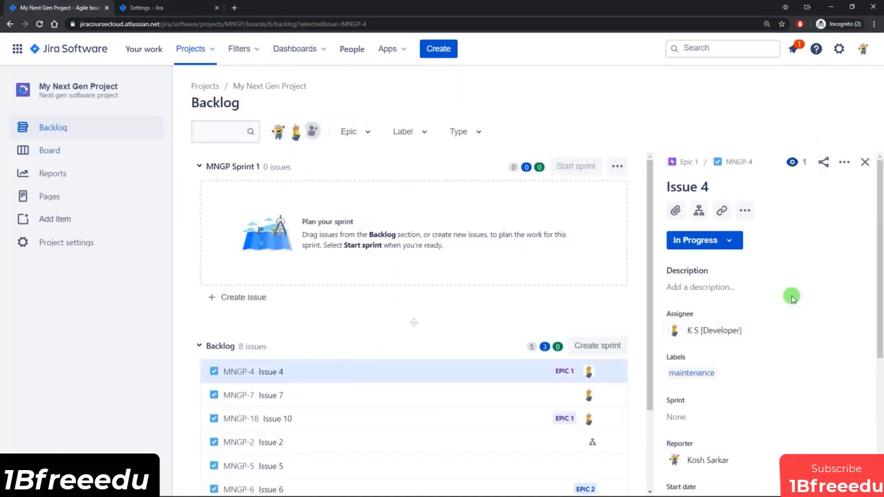
{"action": "scroll", "coordinate": [788, 285], "scroll_direction": "down", "scroll_amount": 1}
{"action": "scroll", "coordinate": [784, 286], "scroll_direction": "down", "scroll_amount": 2}
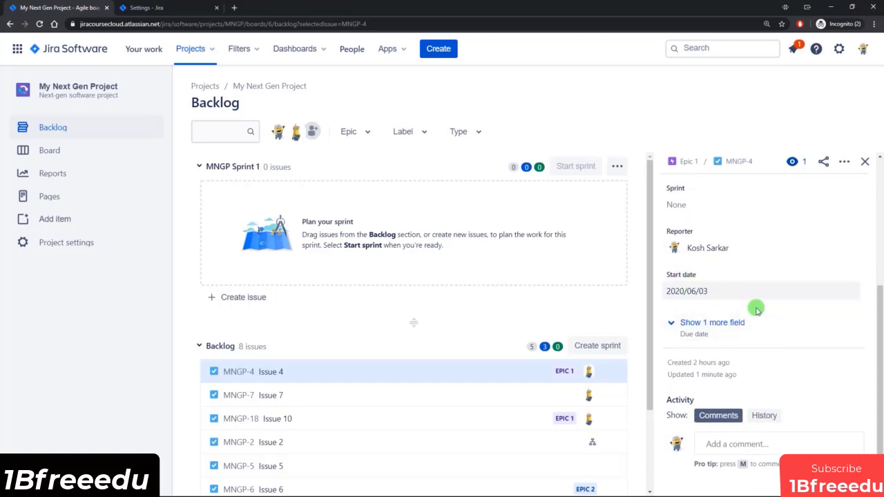
{"action": "scroll", "coordinate": [725, 290], "scroll_direction": "up", "scroll_amount": 2}
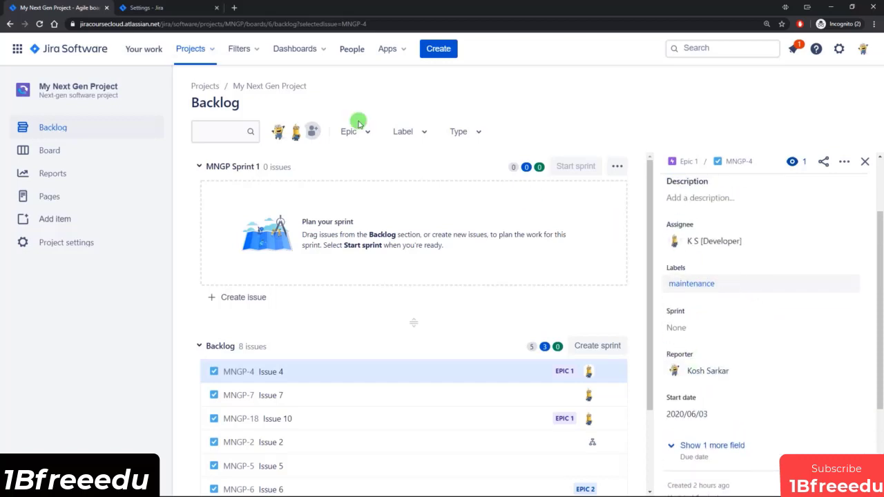
Step: Enable the Estimation feature in the project's feature settings and reload the backlog
{"action": "left_click", "coordinate": [179, 8]}
{"action": "left_click", "coordinate": [768, 331]}
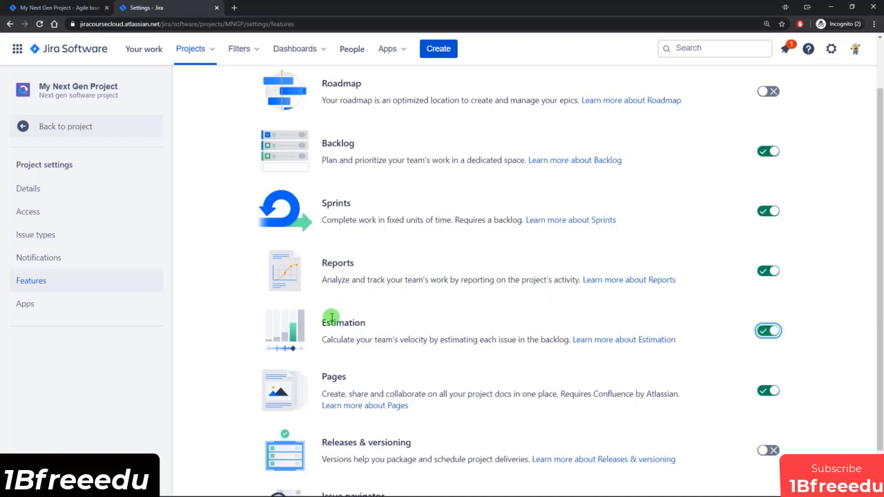
{"action": "left_click", "coordinate": [62, 9]}
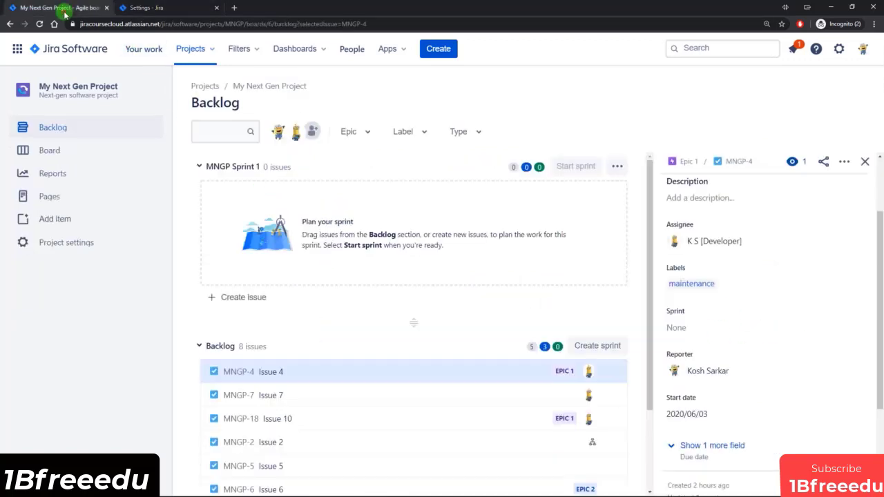
{"action": "left_click", "coordinate": [39, 24]}
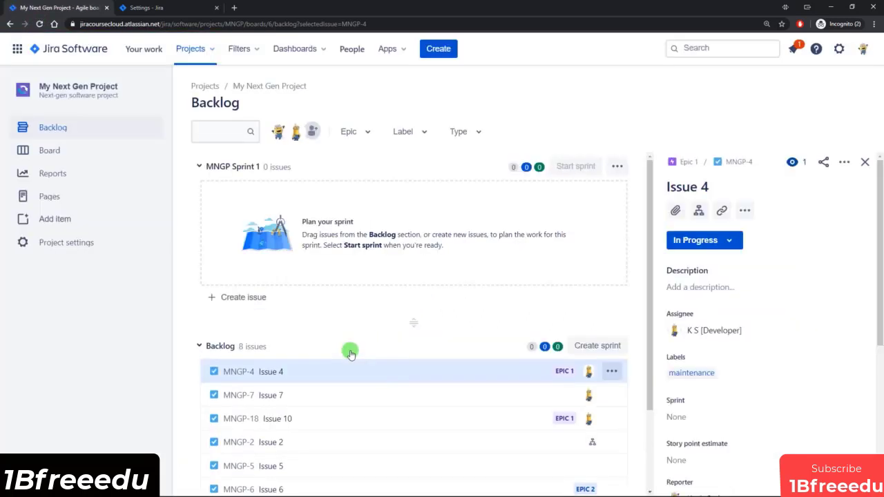
Step: Set Issue 4's story point estimate to 5 and reload the backlog
{"action": "scroll", "coordinate": [764, 334], "scroll_direction": "down", "scroll_amount": 2}
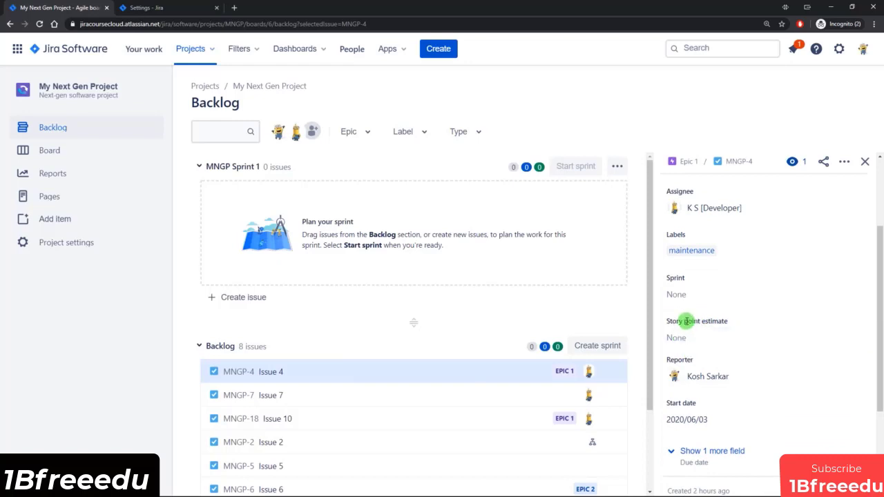
{"action": "left_click", "coordinate": [685, 339]}
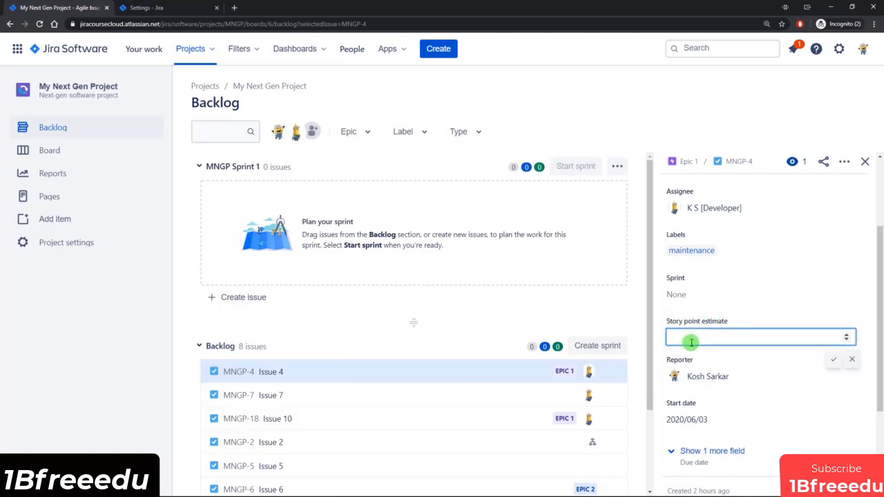
{"action": "left_click", "coordinate": [793, 316]}
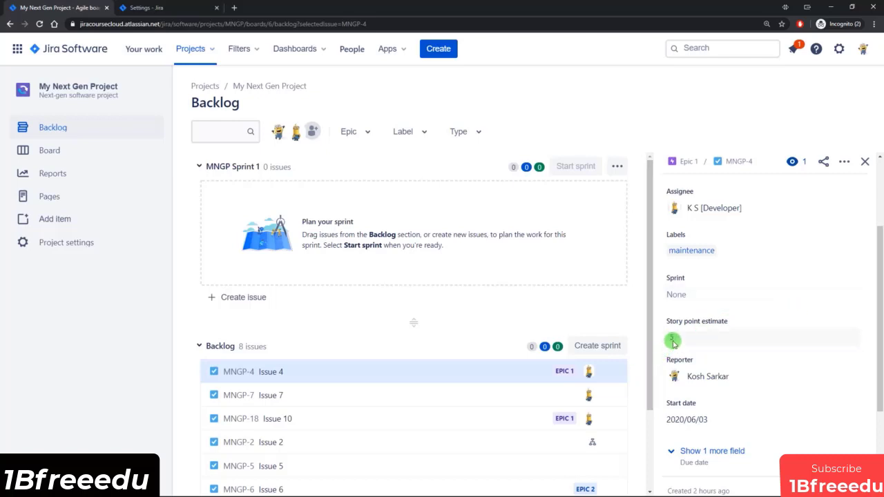
{"action": "left_click", "coordinate": [39, 24]}
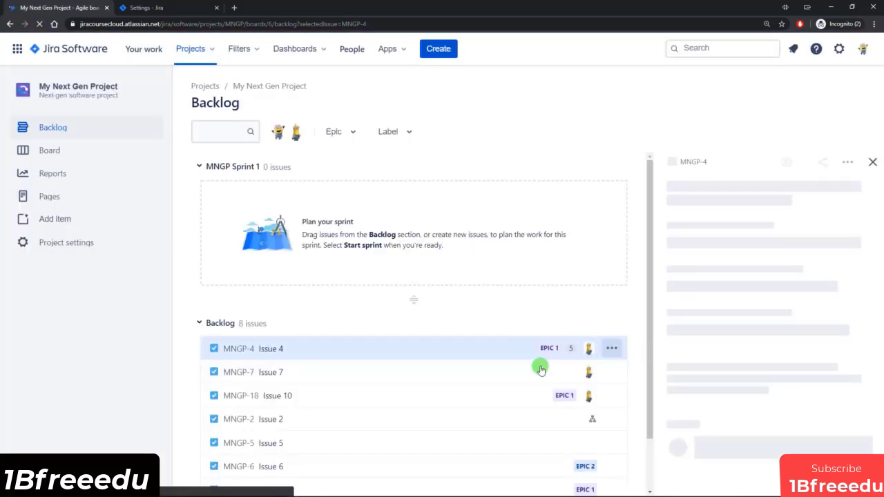
Step: Move Issue 4 from the backlog into MNGP Sprint 1 and review the board and the sprint's backlog section
{"action": "left_click_drag", "start_coordinate": [367, 369], "coordinate": [377, 208]}
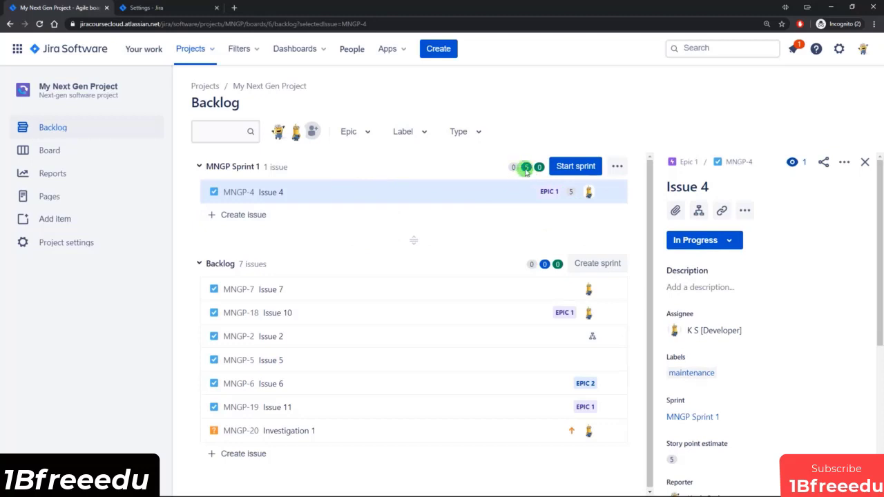
{"action": "left_click", "coordinate": [90, 149]}
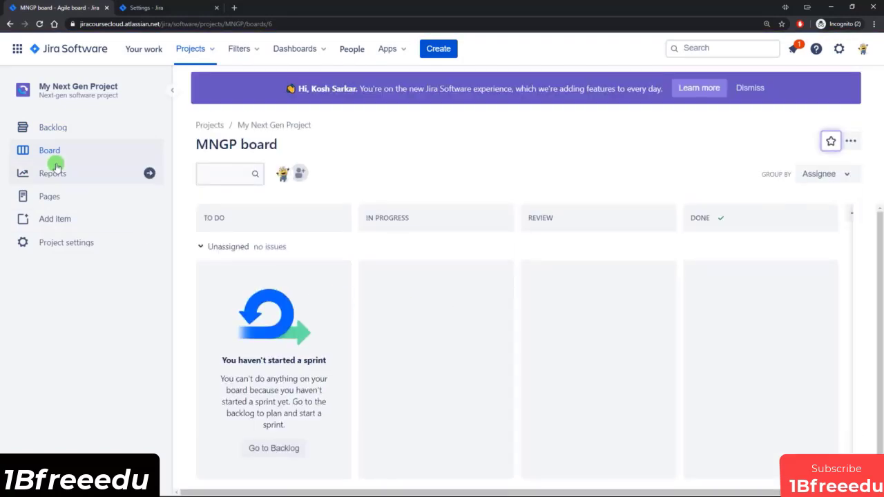
{"action": "left_click", "coordinate": [55, 127]}
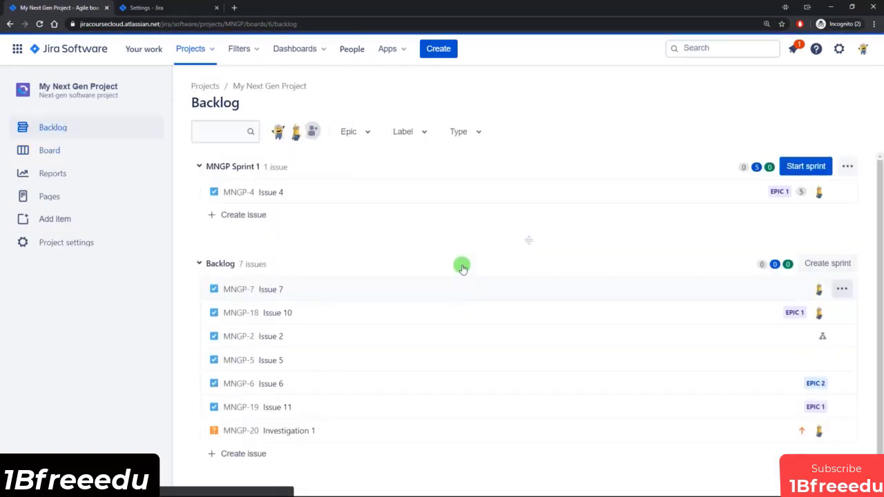
{"action": "left_click", "coordinate": [234, 196]}
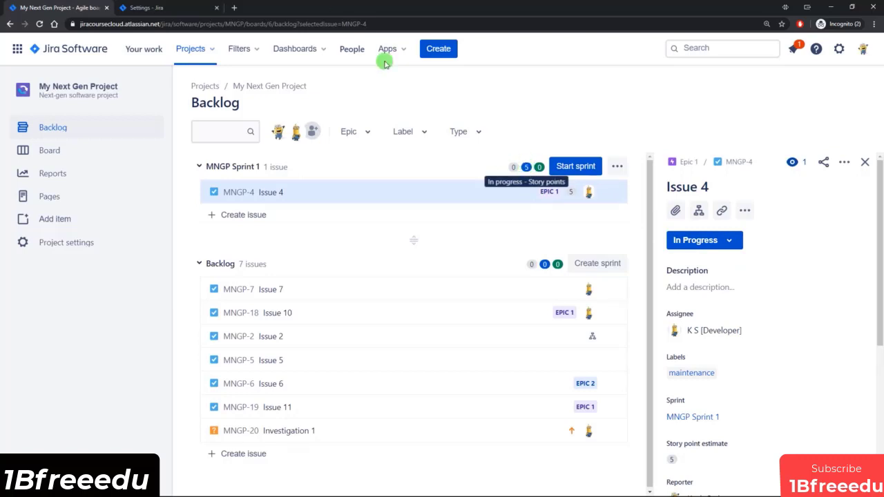
Step: Enable the Releases & versioning feature in the project's feature settings and reload the project's backlog
{"action": "left_click", "coordinate": [177, 9]}
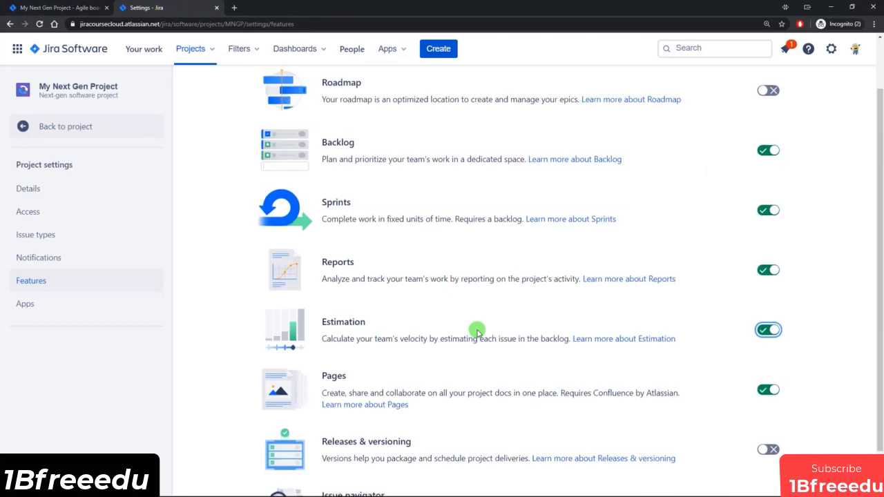
{"action": "scroll", "coordinate": [477, 332], "scroll_direction": "down", "scroll_amount": 1}
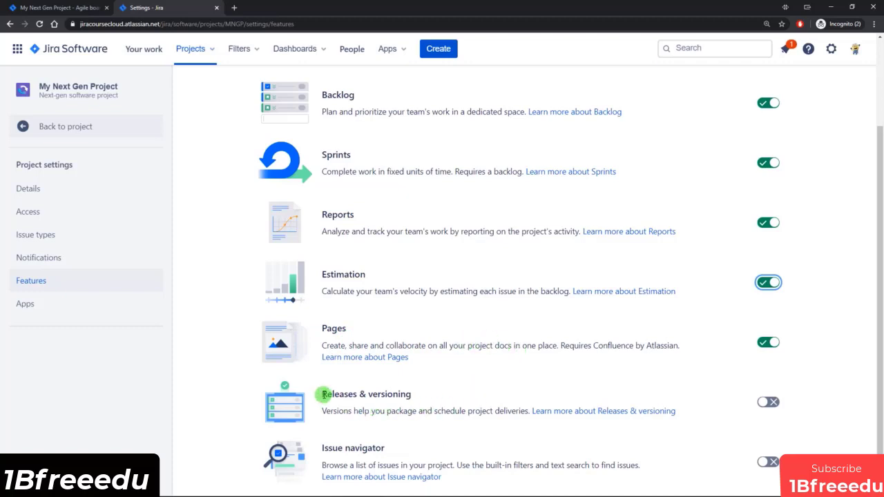
{"action": "left_click_drag", "start_coordinate": [322, 395], "coordinate": [408, 396]}
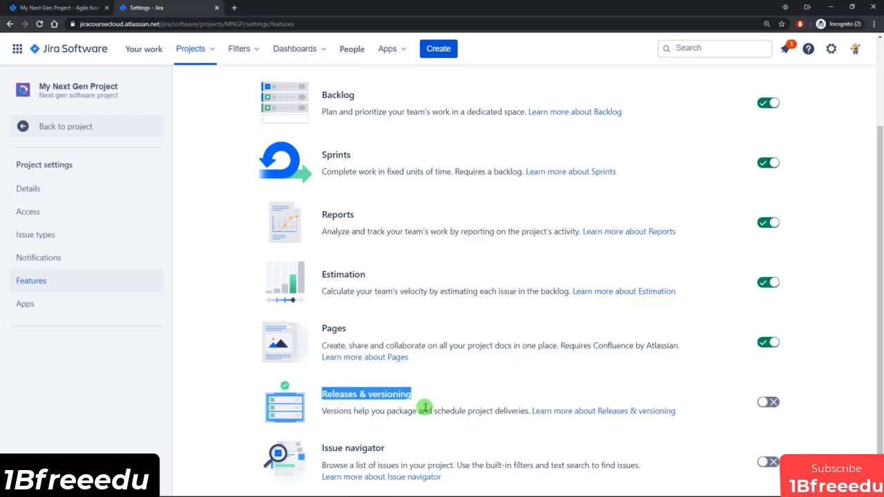
{"action": "left_click", "coordinate": [423, 408]}
{"action": "left_click", "coordinate": [765, 403]}
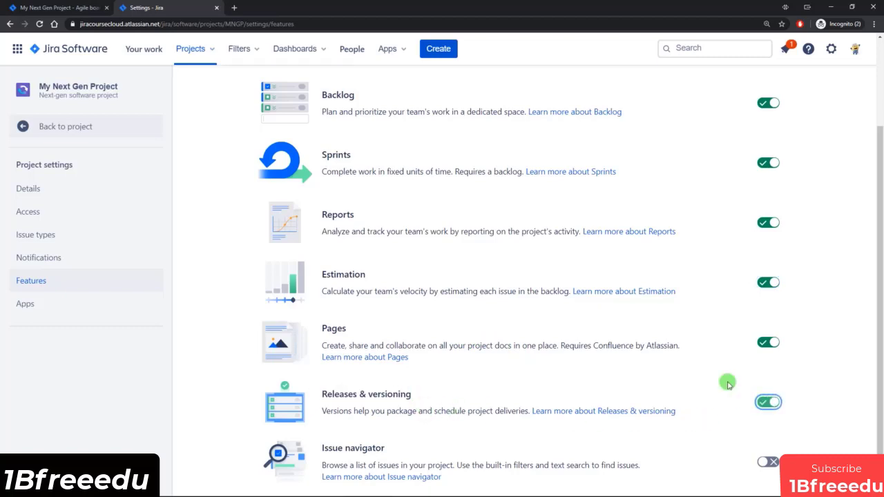
{"action": "left_click", "coordinate": [60, 7]}
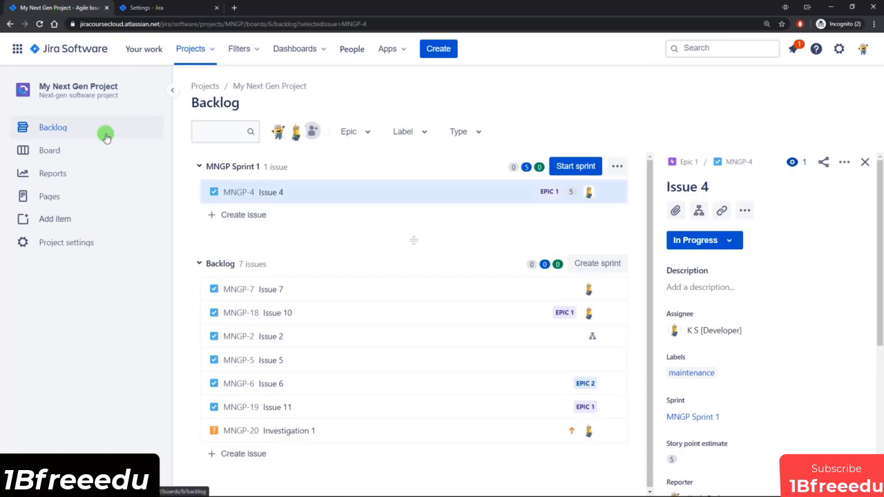
{"action": "left_click", "coordinate": [40, 24]}
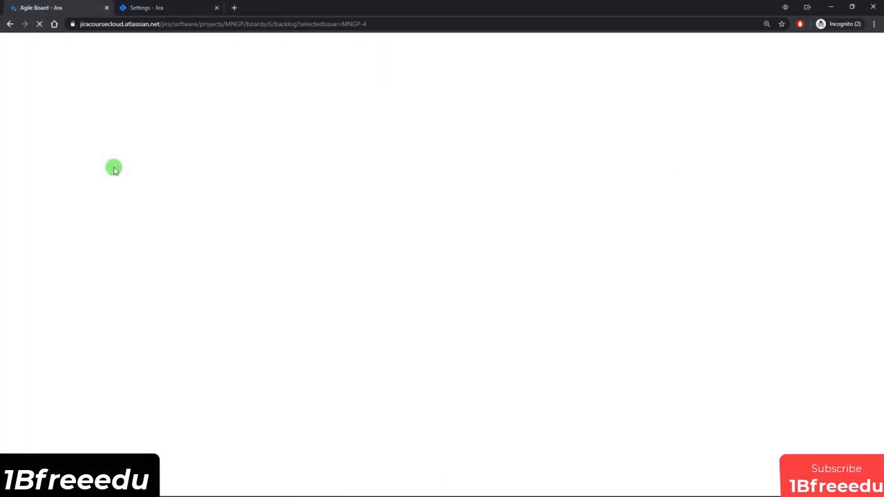
Step: Create a version named Version 1 on the project's Releases page
{"action": "left_click", "coordinate": [49, 173]}
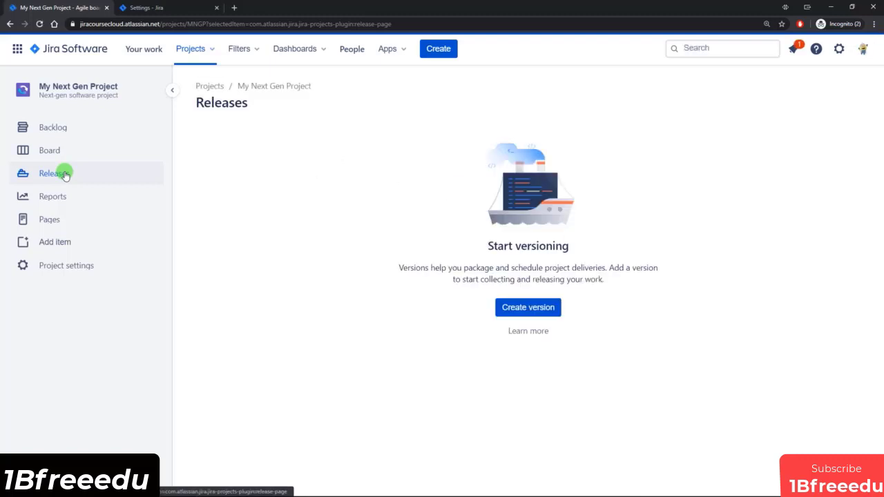
{"action": "left_click", "coordinate": [528, 309]}
{"action": "type", "text": "Version 1"}
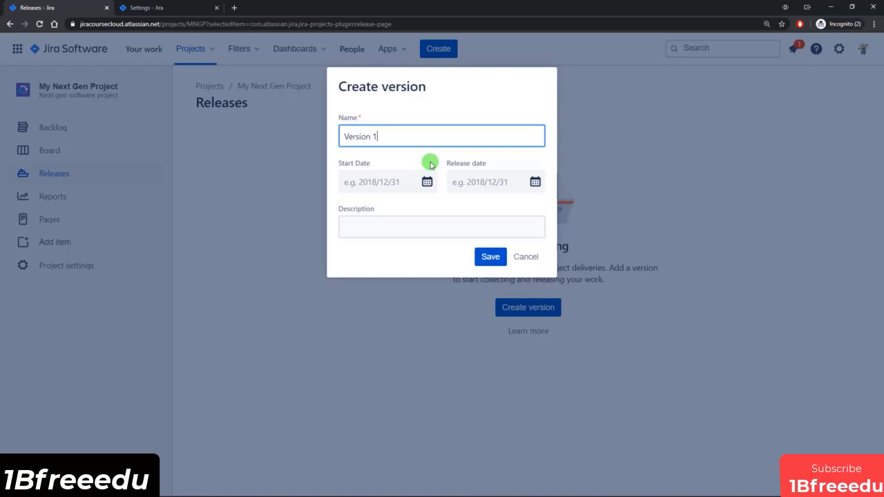
{"action": "left_click", "coordinate": [490, 257]}
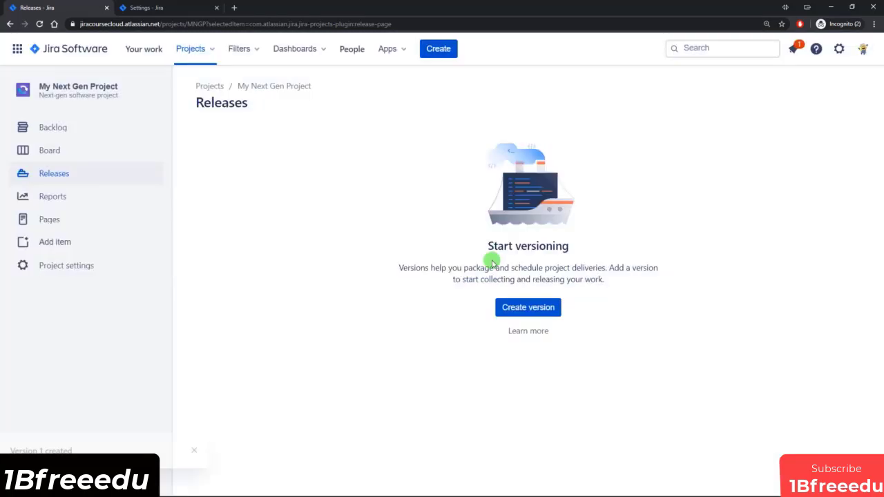
Step: Show the versions panel in the backlog and assign Issue 7 to Version 1
{"action": "left_click", "coordinate": [58, 127]}
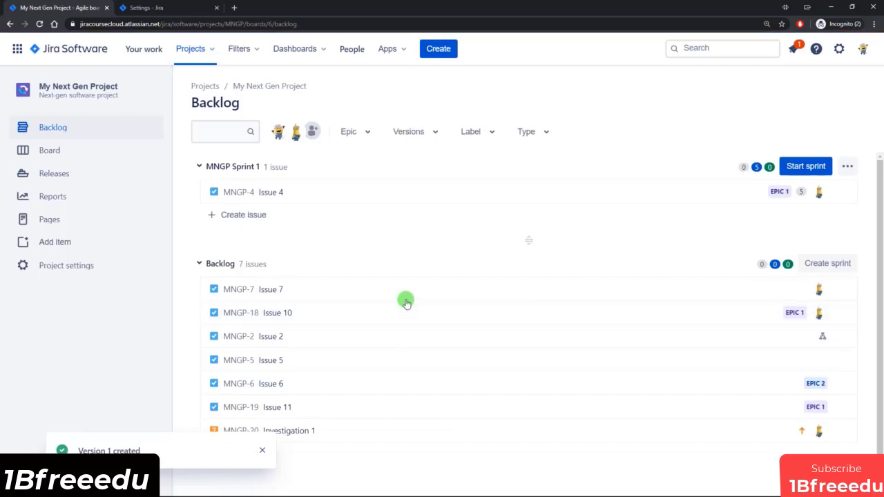
{"action": "left_click", "coordinate": [424, 131]}
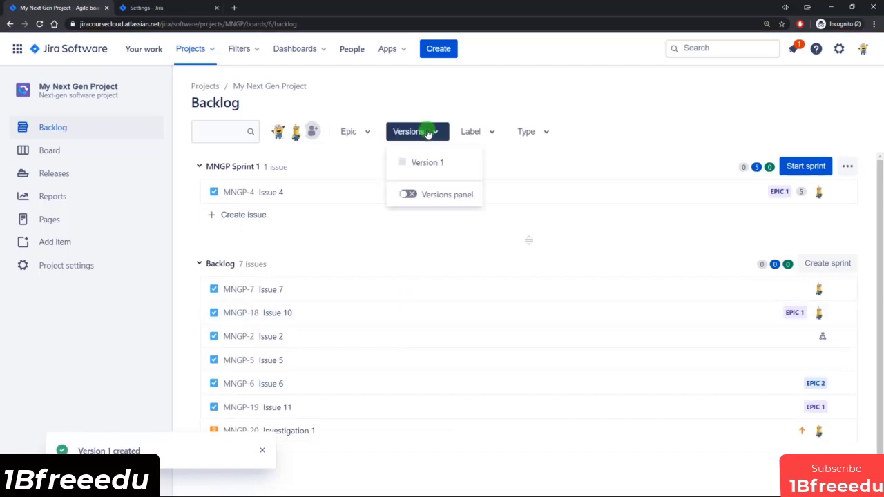
{"action": "left_click", "coordinate": [409, 197]}
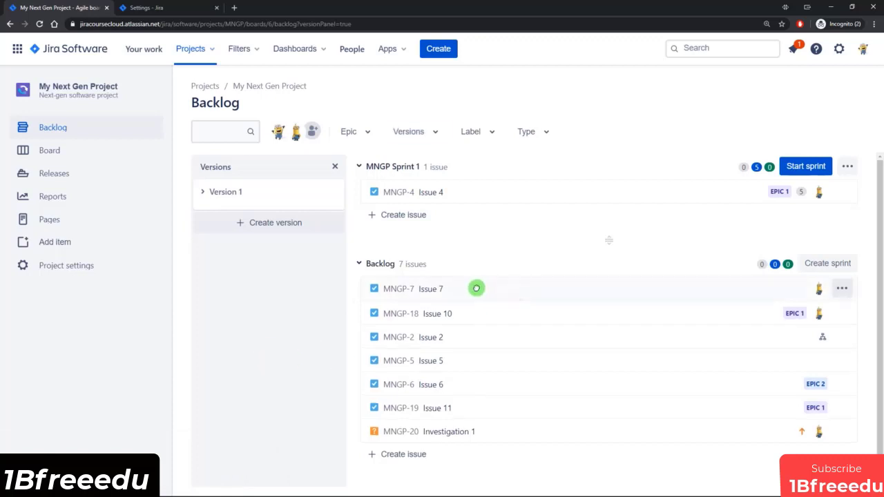
{"action": "left_click_drag", "start_coordinate": [476, 288], "coordinate": [322, 232]}
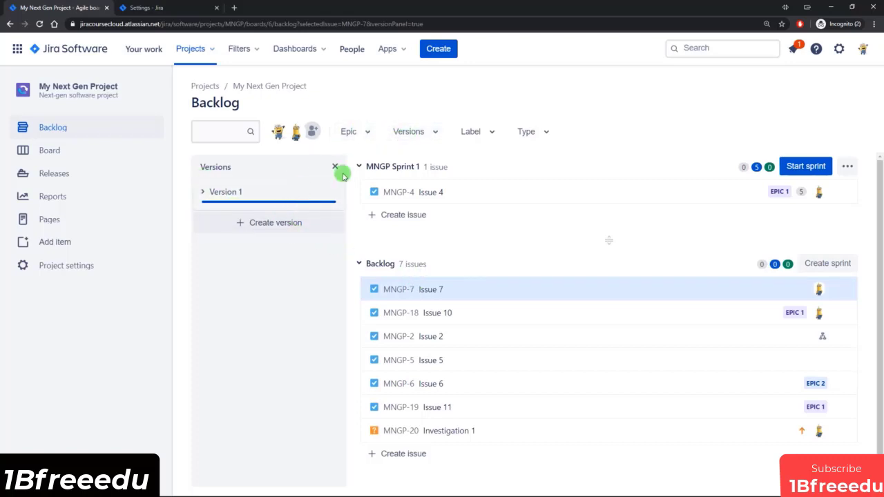
Step: Replace the versions panel in the backlog with the epic panel and check the available version filter options
{"action": "left_click", "coordinate": [415, 132]}
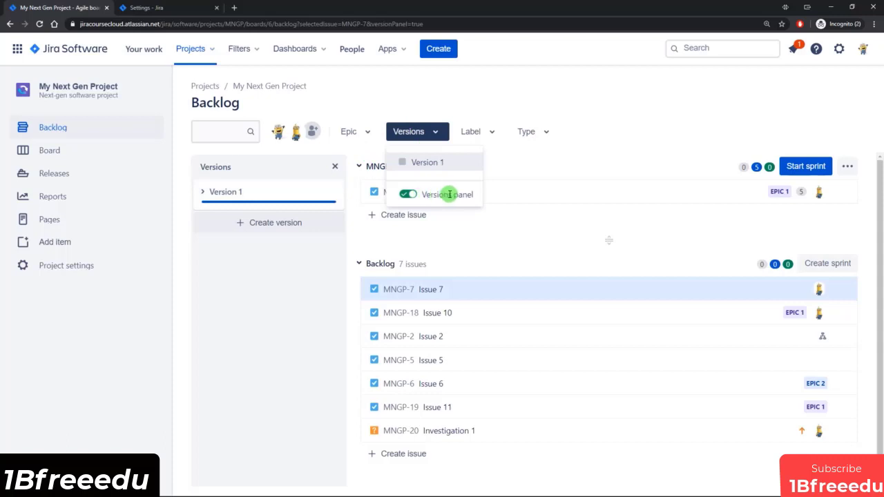
{"action": "left_click", "coordinate": [357, 133]}
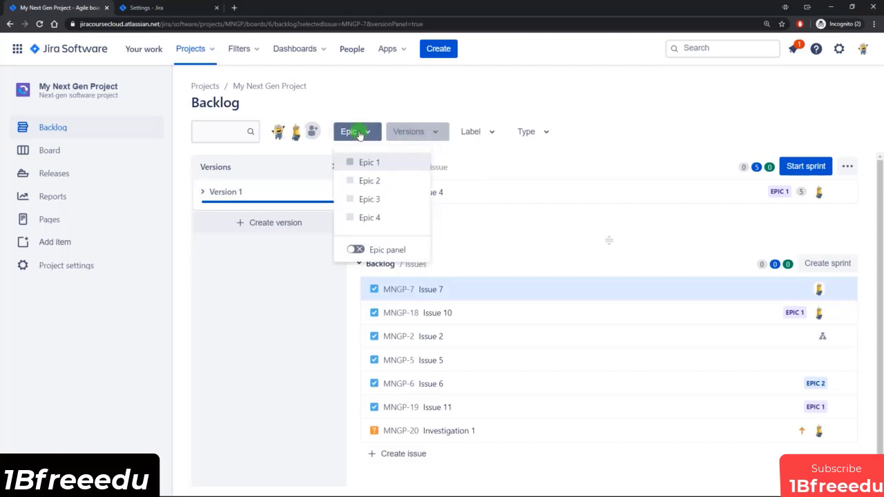
{"action": "left_click", "coordinate": [358, 250]}
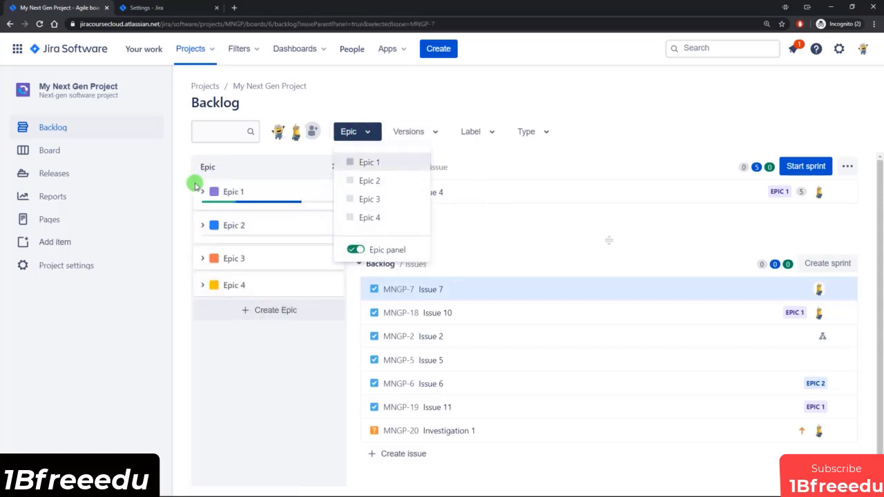
{"action": "left_click", "coordinate": [270, 397]}
{"action": "left_click", "coordinate": [420, 132]}
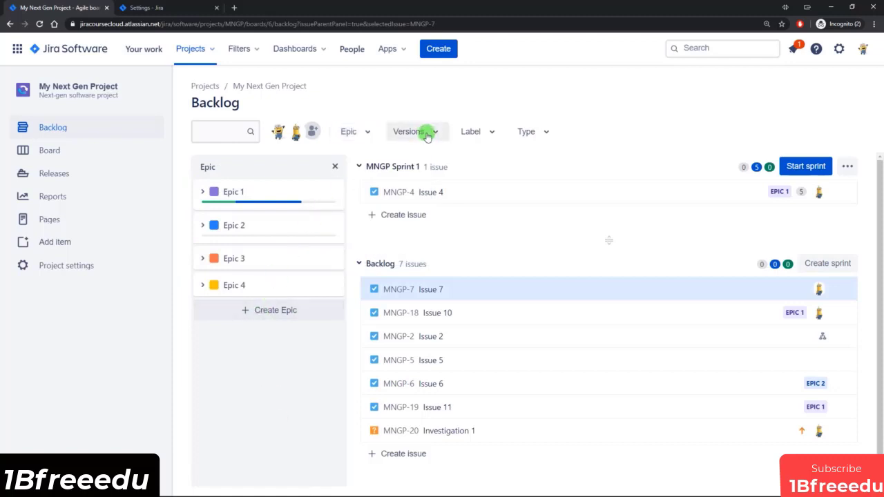
{"action": "left_click", "coordinate": [387, 97]}
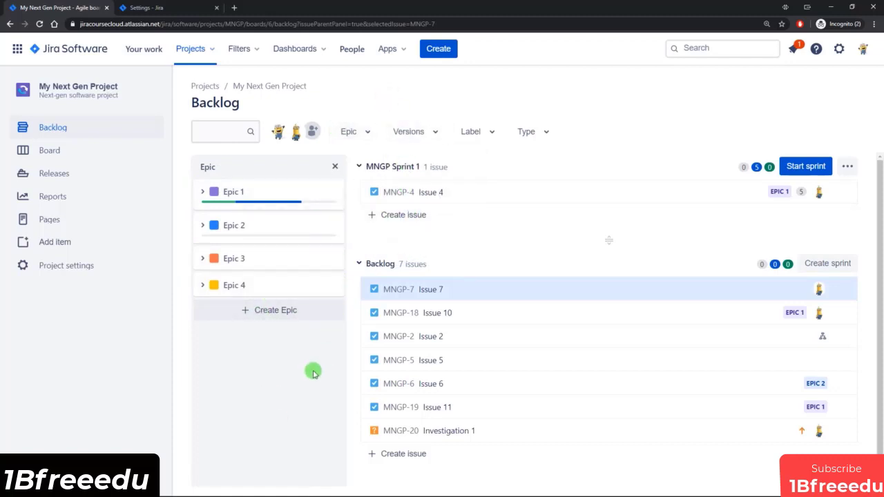
Step: Enable the Issue navigator feature in the project's feature settings and open the project's Issues page
{"action": "left_click", "coordinate": [147, 7]}
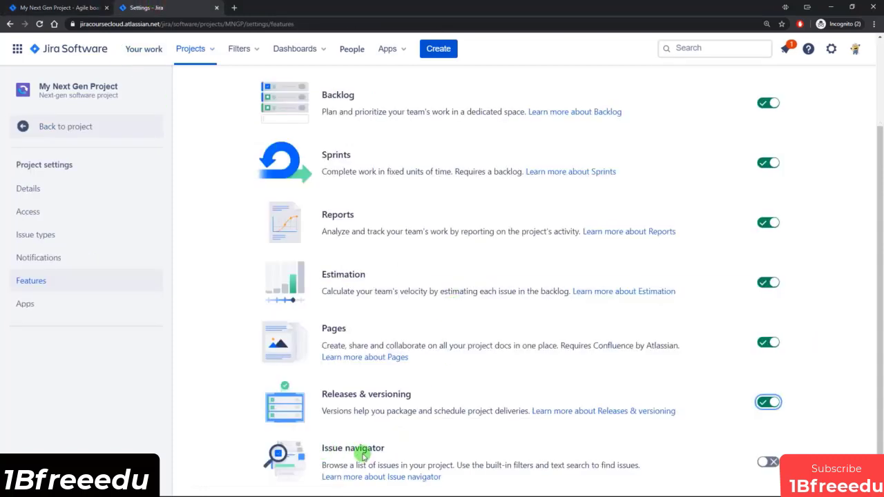
{"action": "left_click", "coordinate": [769, 461]}
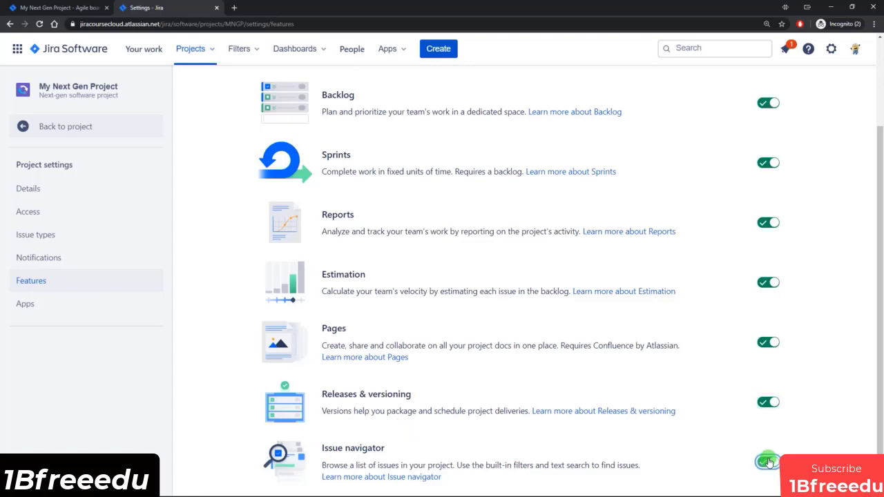
{"action": "left_click", "coordinate": [59, 8]}
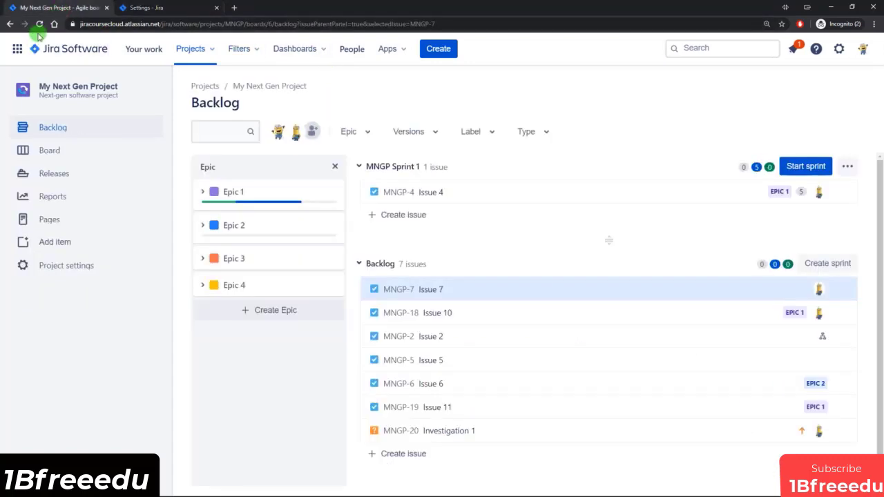
{"action": "left_click", "coordinate": [39, 25]}
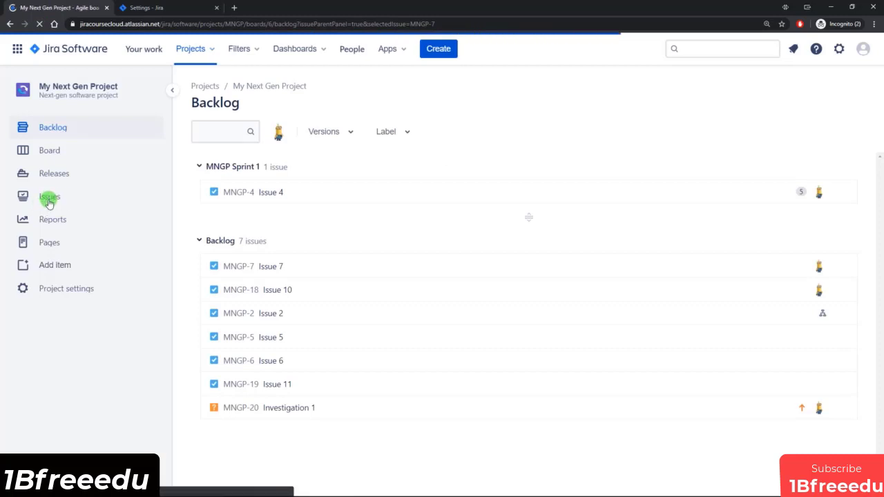
{"action": "left_click", "coordinate": [55, 198]}
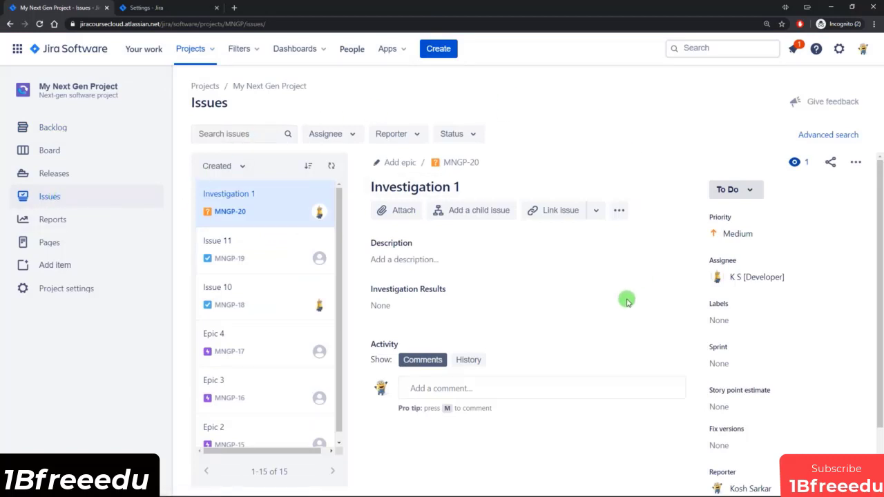
{"action": "left_click", "coordinate": [223, 135]}
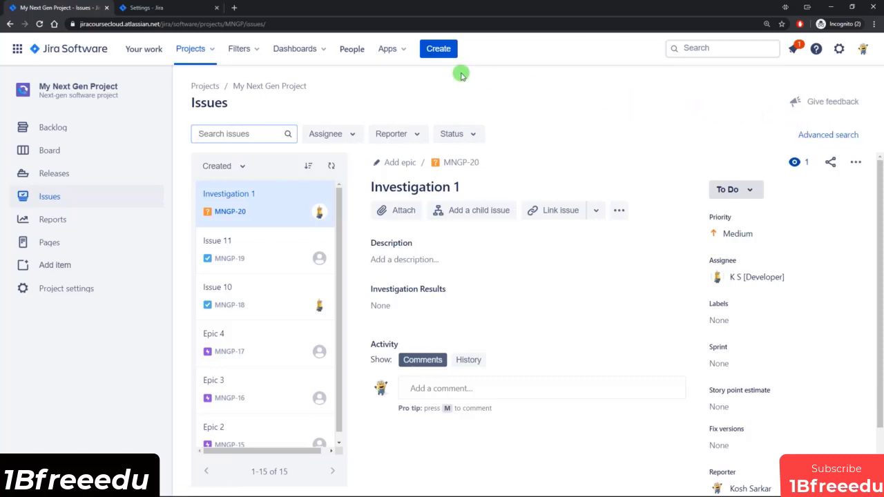
Step: View the project automation page under the project's app settings, and return to the project
{"action": "left_click", "coordinate": [153, 9]}
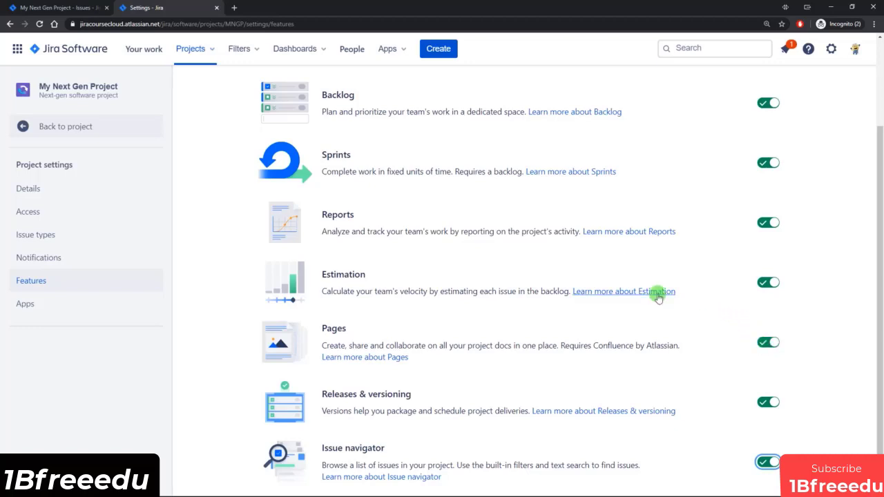
{"action": "left_click", "coordinate": [27, 306]}
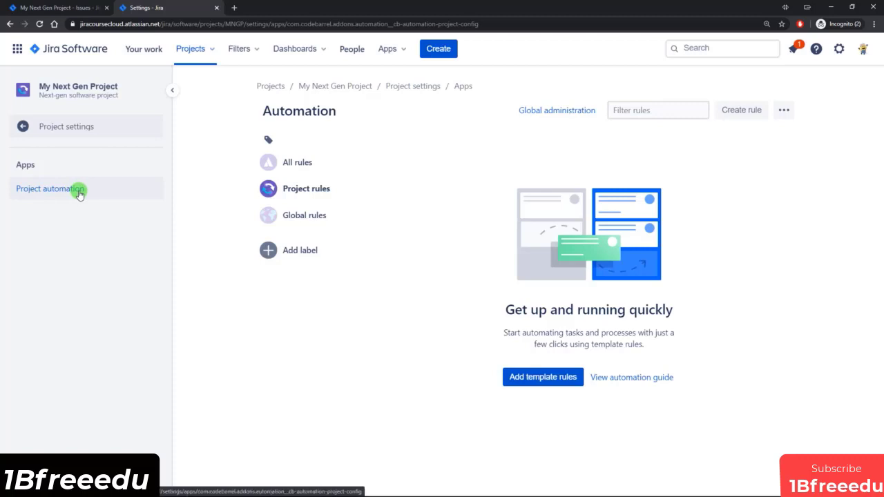
{"action": "left_click", "coordinate": [62, 129]}
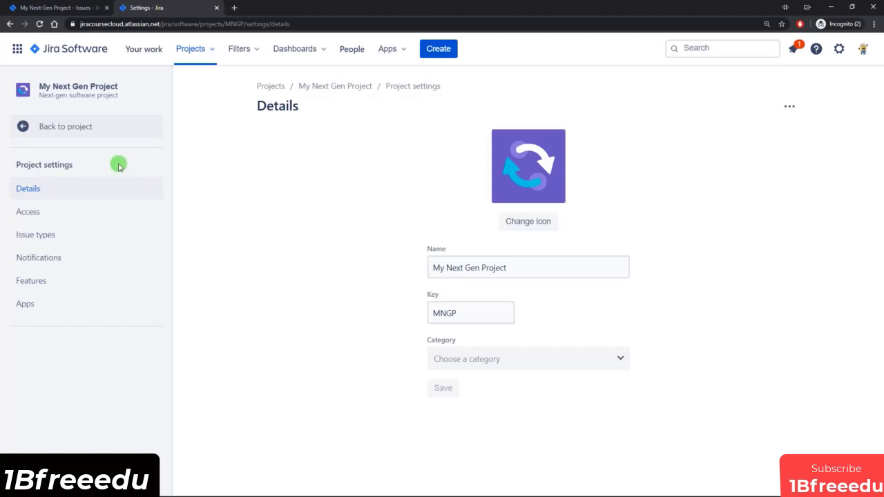
{"action": "left_click", "coordinate": [65, 125]}
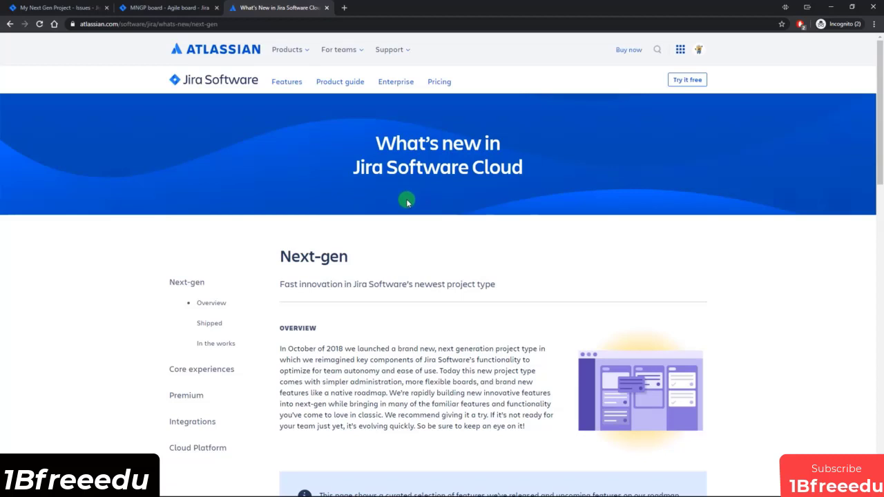
Step: Examine the shipped next-gen features on Atlassian's What's new page, expanding the entries on personalizing the board view and customizing permissions
{"action": "left_click_drag", "start_coordinate": [280, 256], "coordinate": [395, 260]}
{"action": "scroll", "coordinate": [415, 257], "scroll_direction": "down", "scroll_amount": 5}
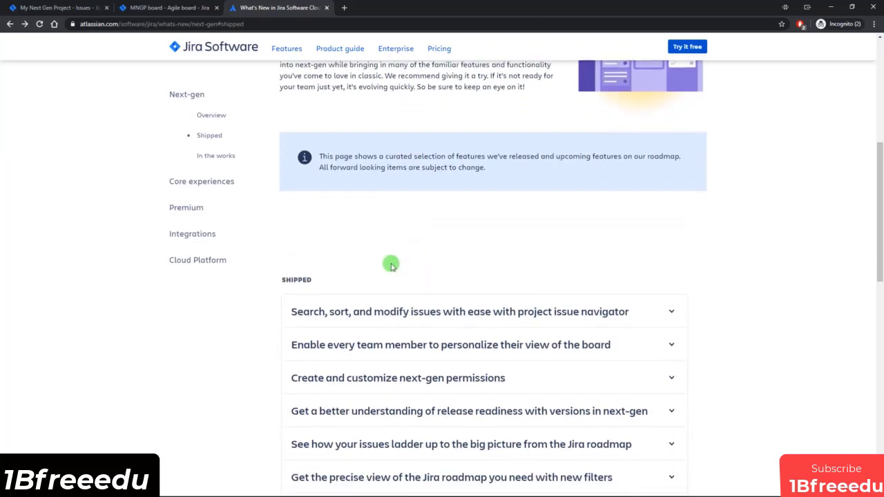
{"action": "scroll", "coordinate": [394, 261], "scroll_direction": "down", "scroll_amount": 3}
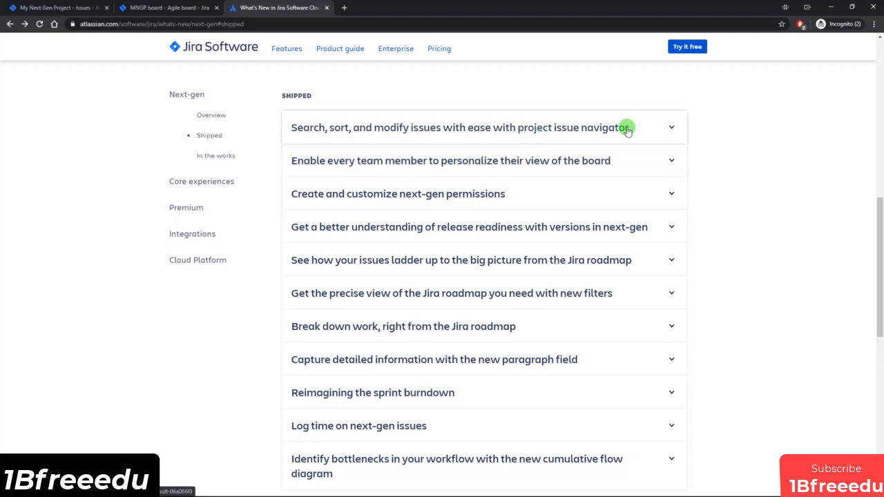
{"action": "left_click", "coordinate": [622, 161]}
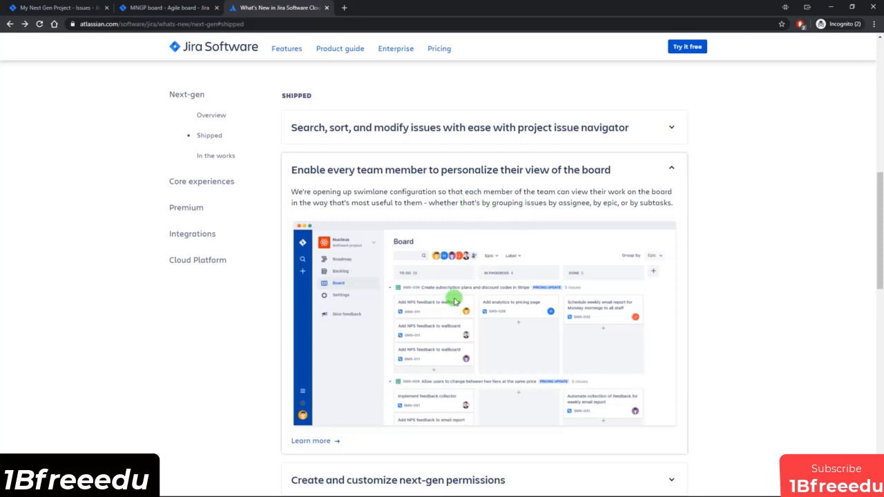
{"action": "left_click", "coordinate": [670, 169]}
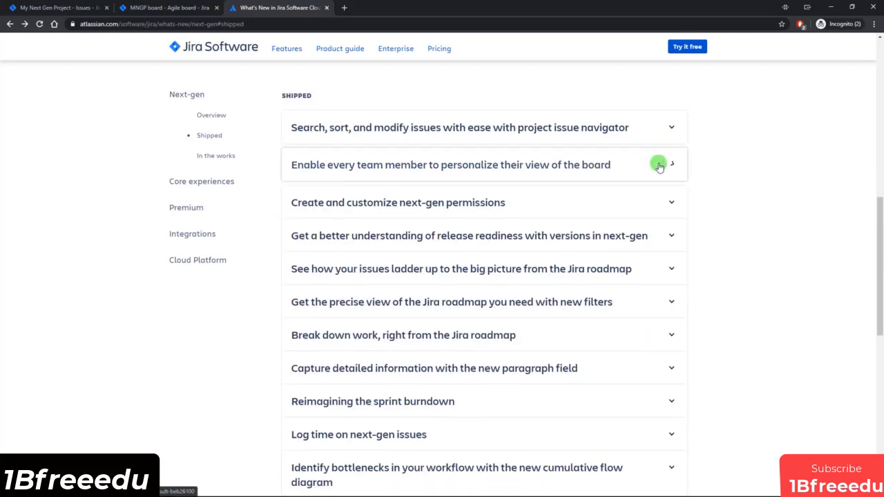
{"action": "scroll", "coordinate": [591, 168], "scroll_direction": "down", "scroll_amount": 1}
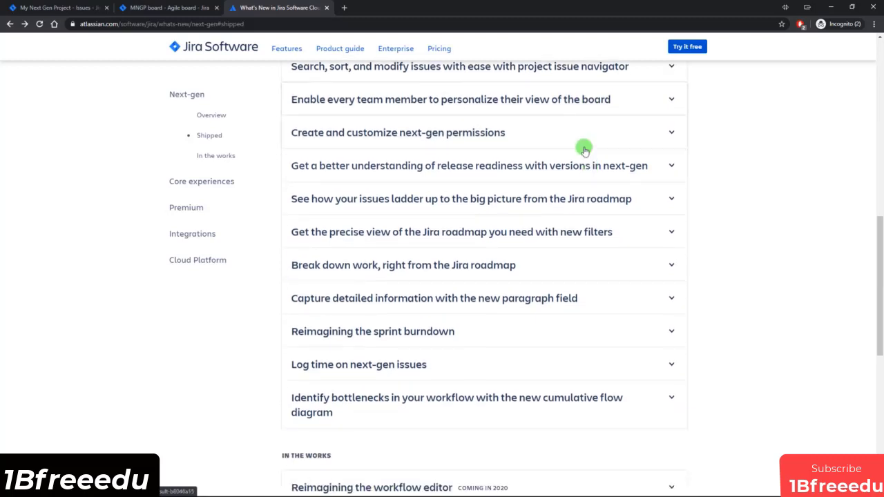
{"action": "left_click", "coordinate": [495, 124]}
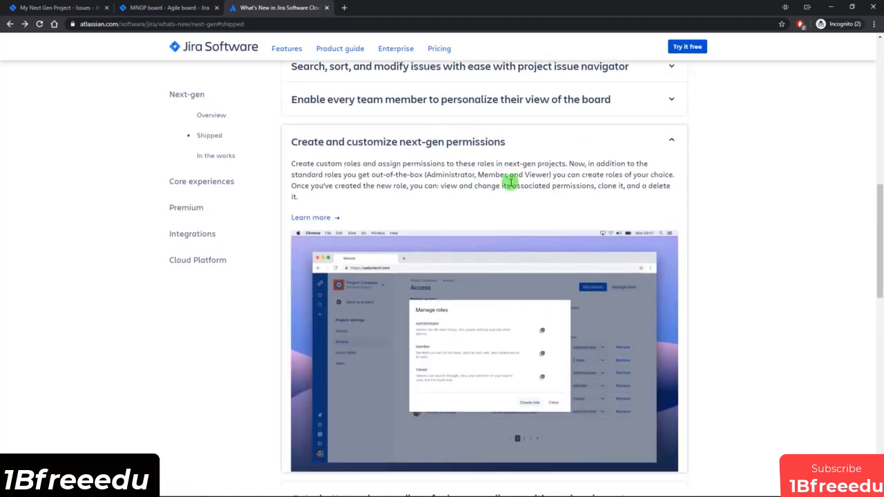
{"action": "left_click", "coordinate": [674, 140]}
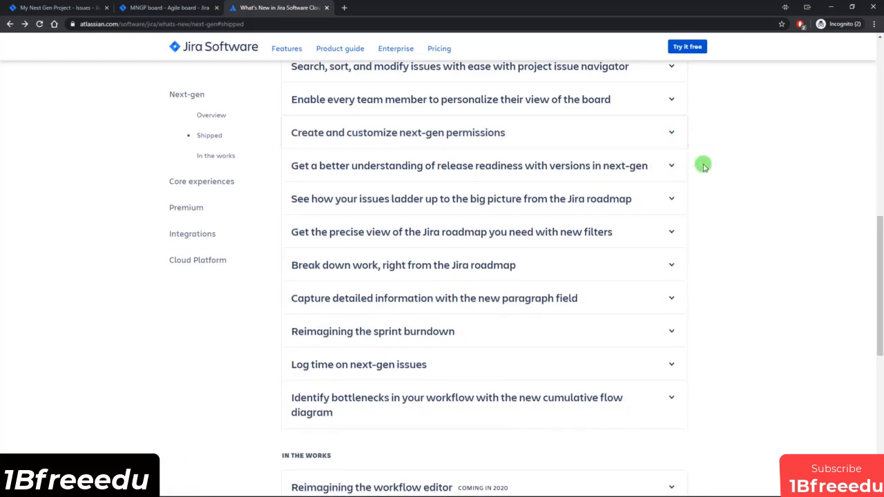
Step: Examine the next-gen features in the works, covering the workflow editor and copying of project configurations and workflows
{"action": "scroll", "coordinate": [702, 166], "scroll_direction": "down", "scroll_amount": 5}
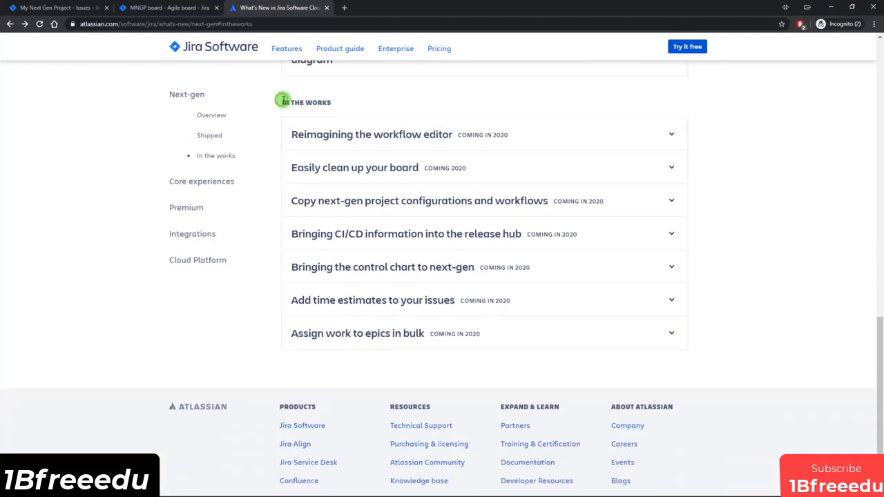
{"action": "left_click_drag", "start_coordinate": [283, 101], "coordinate": [331, 102]}
{"action": "left_click", "coordinate": [352, 103]}
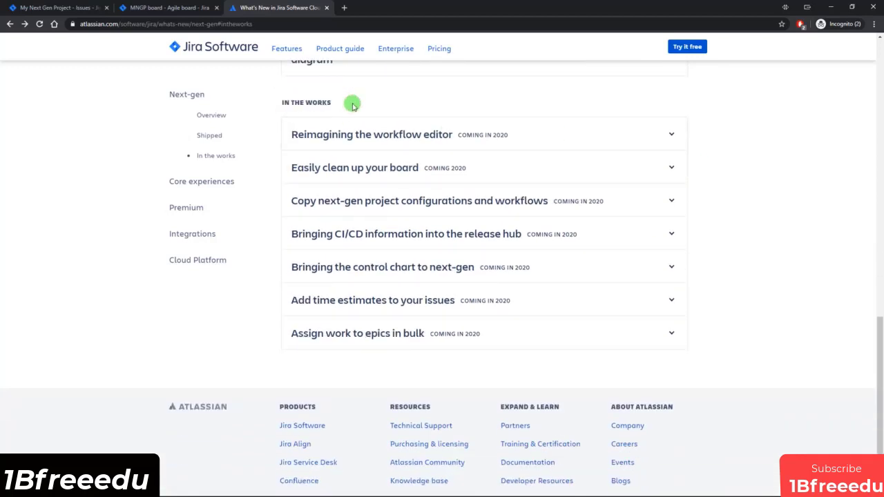
{"action": "left_click", "coordinate": [523, 137]}
{"action": "scroll", "coordinate": [546, 170], "scroll_direction": "down", "scroll_amount": 1}
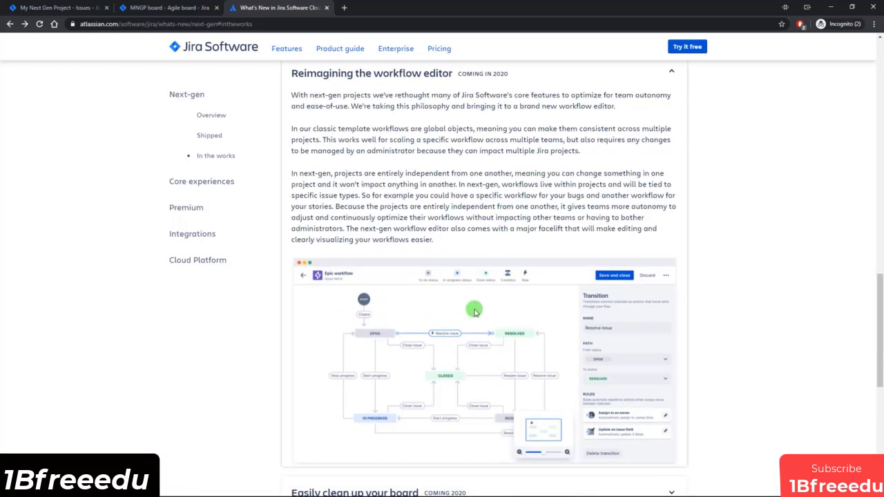
{"action": "scroll", "coordinate": [415, 332], "scroll_direction": "down", "scroll_amount": 2}
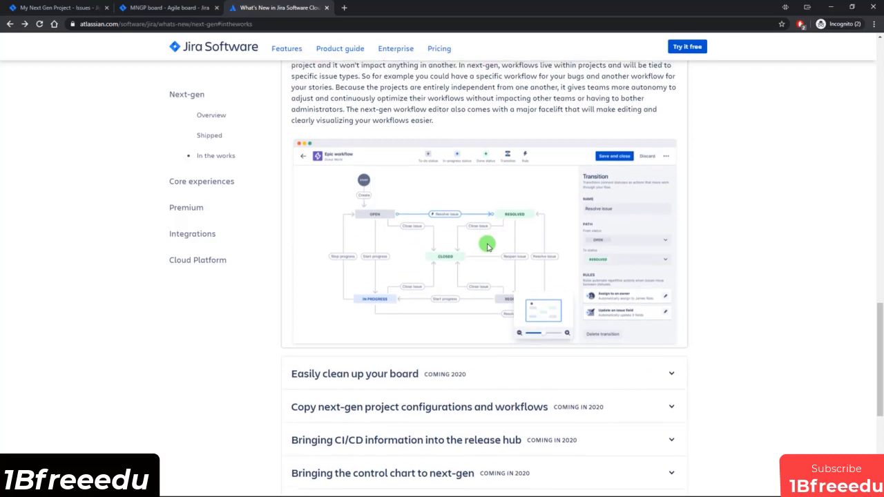
{"action": "scroll", "coordinate": [484, 242], "scroll_direction": "up", "scroll_amount": 4}
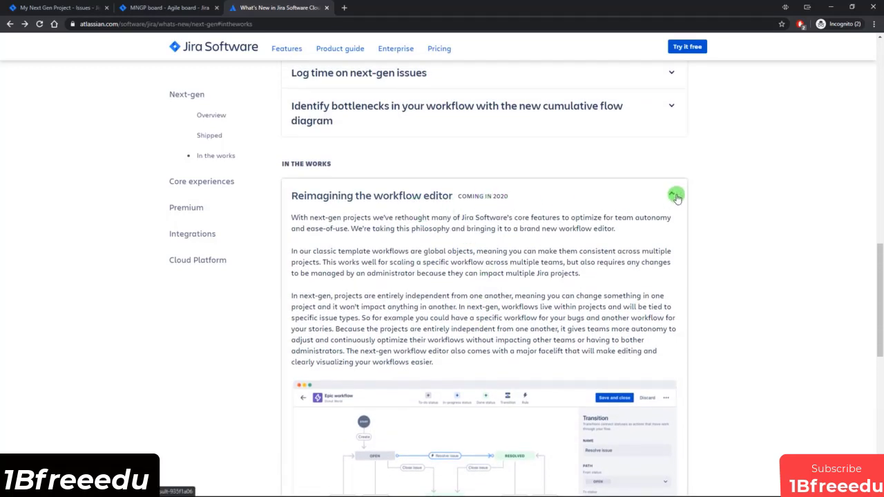
{"action": "left_click", "coordinate": [674, 196]}
{"action": "scroll", "coordinate": [483, 184], "scroll_direction": "down", "scroll_amount": 1}
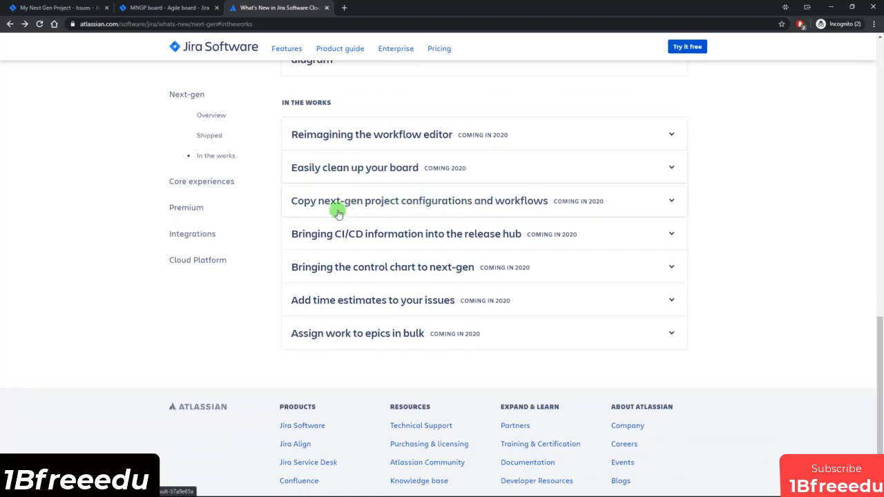
{"action": "left_click", "coordinate": [474, 205]}
{"action": "left_click", "coordinate": [525, 205]}
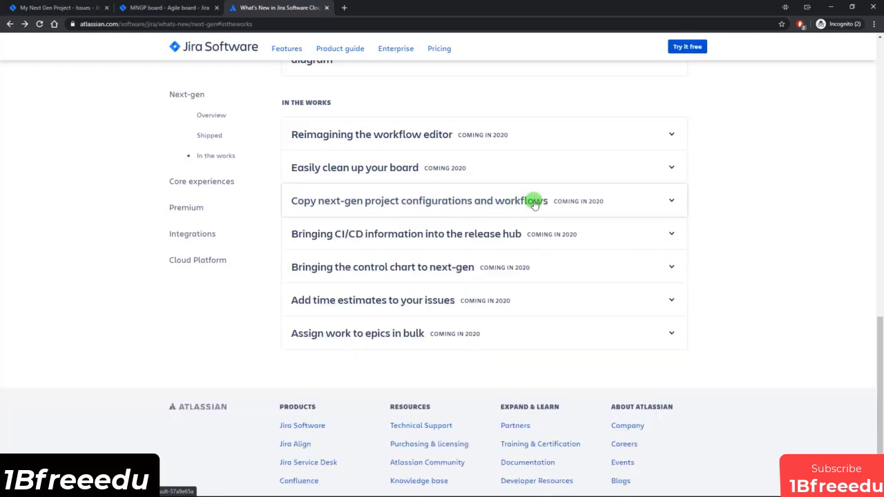
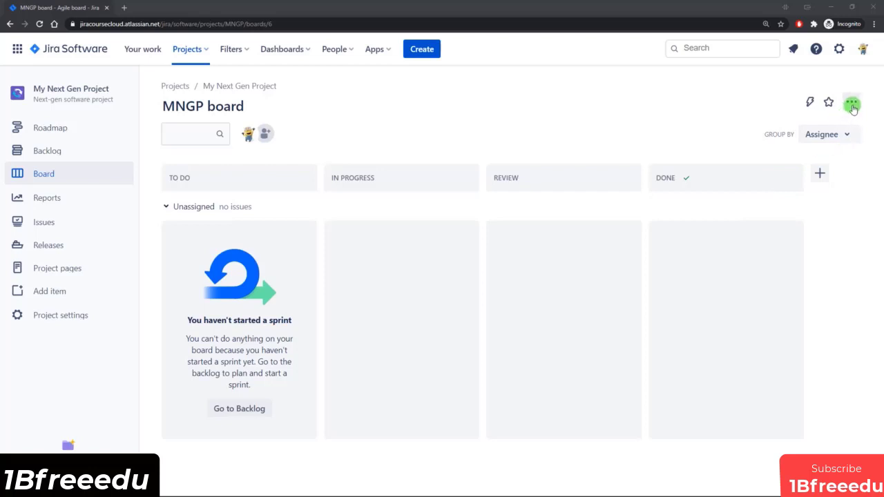
Step: Open the project settings in a separate browser tab and open the workflow editor for the Investigation issue type
{"action": "left_click", "coordinate": [853, 104]}
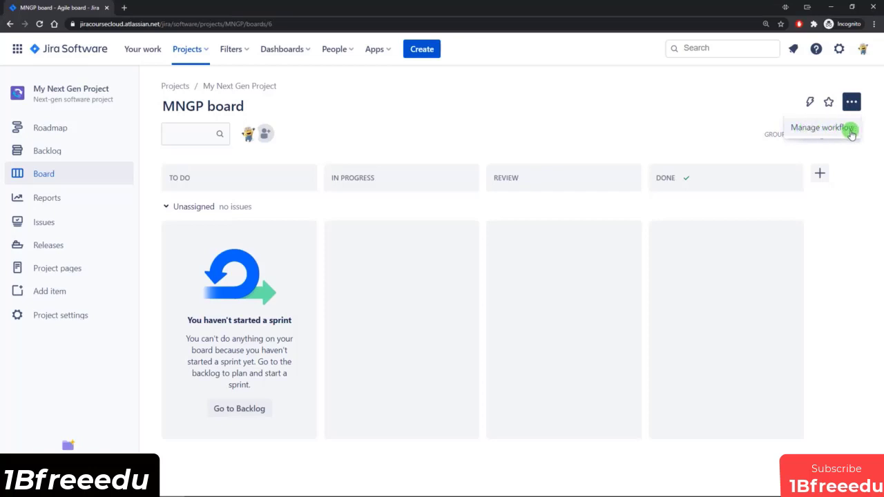
{"action": "left_click", "coordinate": [731, 125]}
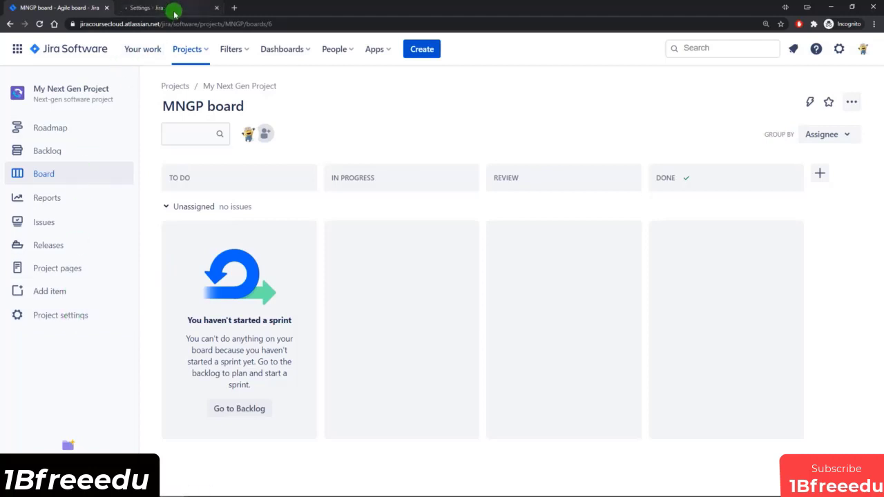
{"action": "left_click", "coordinate": [174, 9]}
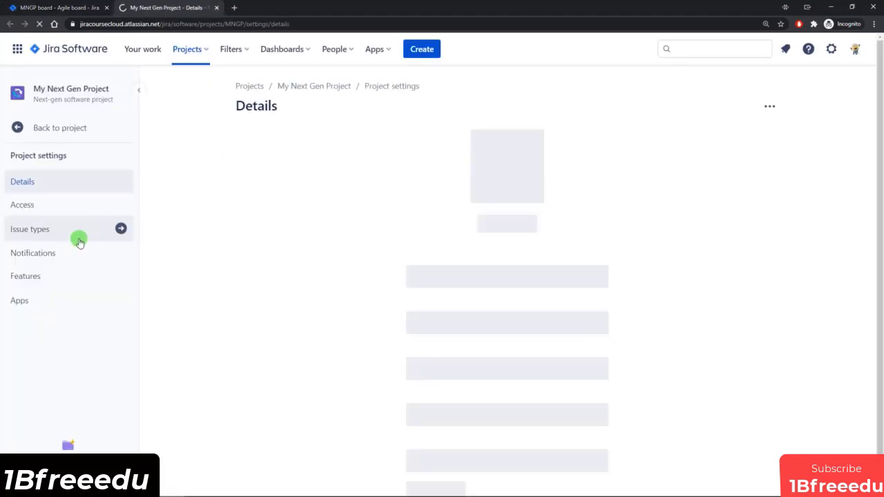
{"action": "left_click", "coordinate": [60, 230]}
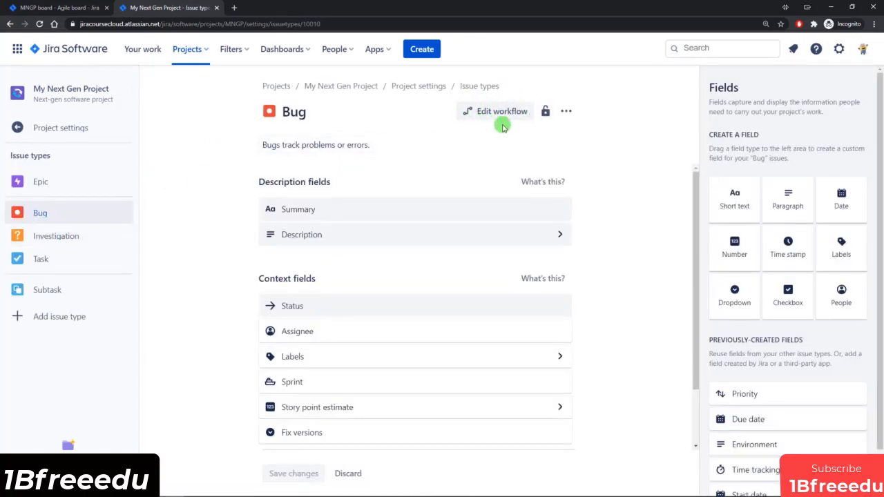
{"action": "left_click", "coordinate": [58, 239]}
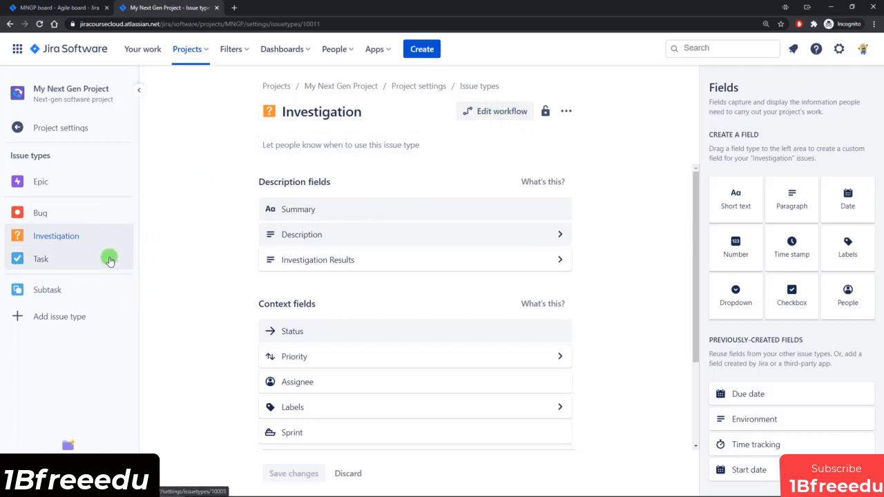
{"action": "left_click", "coordinate": [494, 111]}
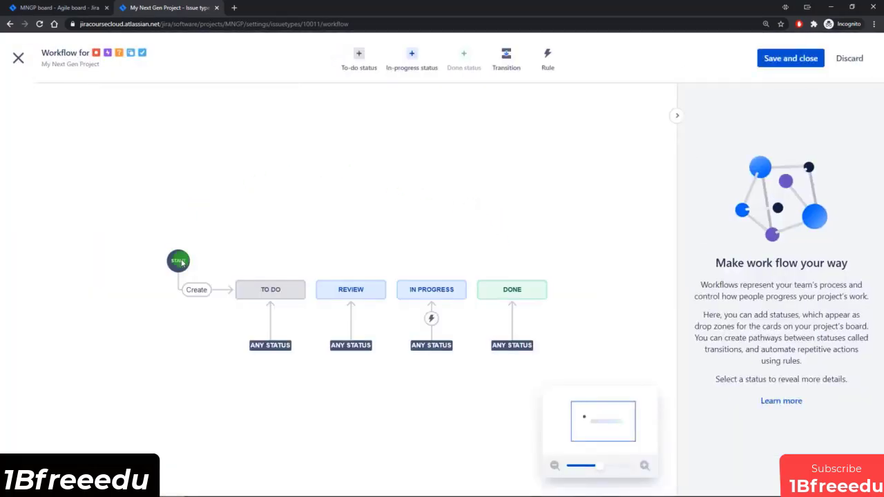
Step: Start creating a workflow transition from To Do to Review and cancel it
{"action": "left_click_drag", "start_coordinate": [398, 390], "coordinate": [358, 338]}
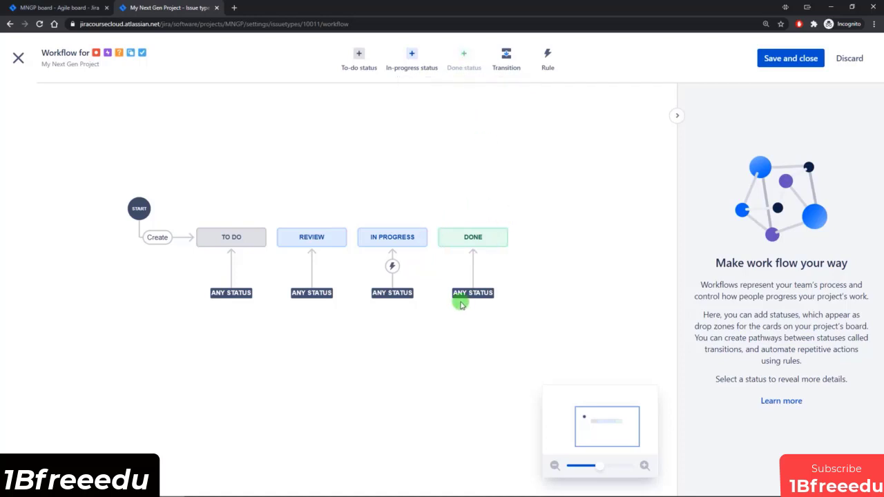
{"action": "left_click", "coordinate": [508, 59]}
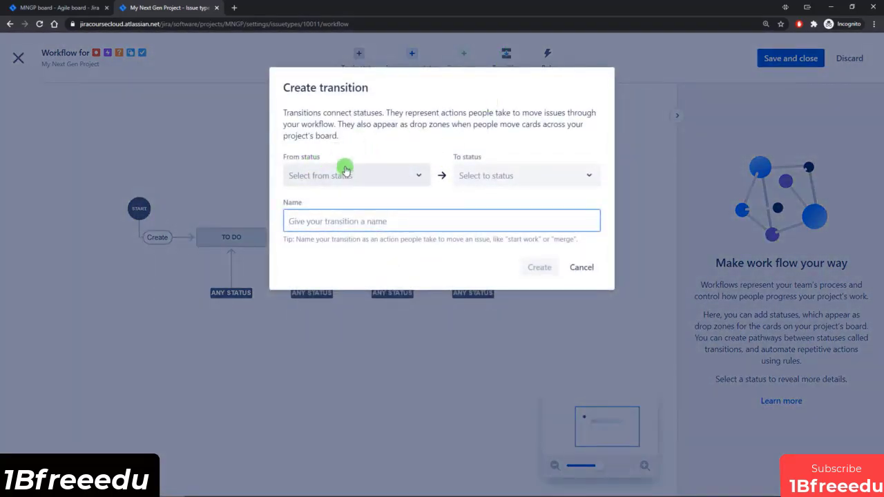
{"action": "left_click", "coordinate": [582, 267]}
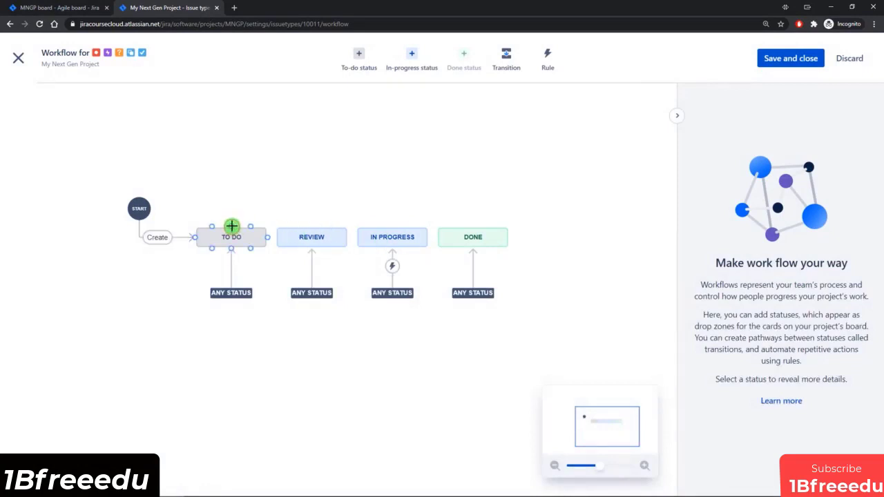
{"action": "left_click_drag", "start_coordinate": [231, 226], "coordinate": [313, 237]}
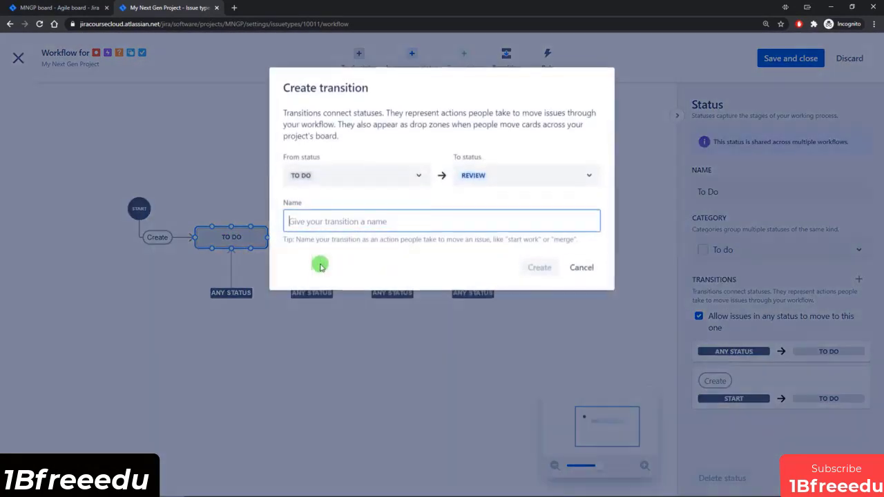
{"action": "left_click", "coordinate": [584, 269]}
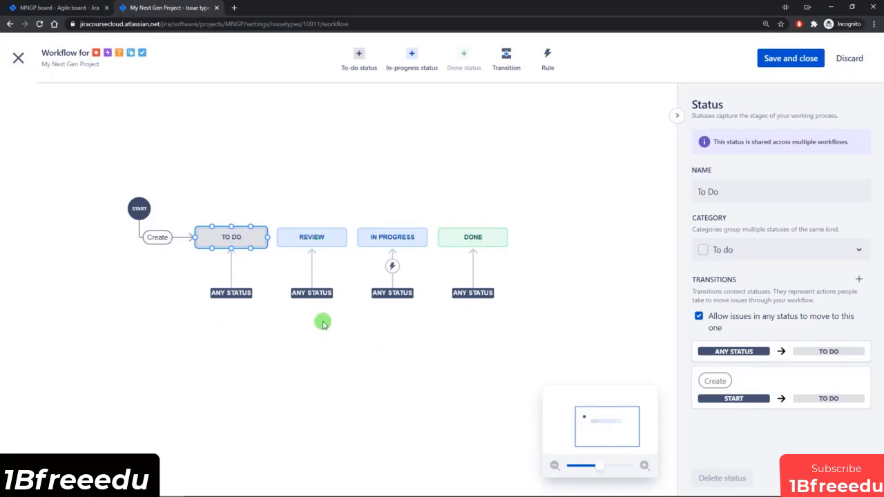
Step: Delete the Review status from the workflow
{"action": "left_click", "coordinate": [311, 291]}
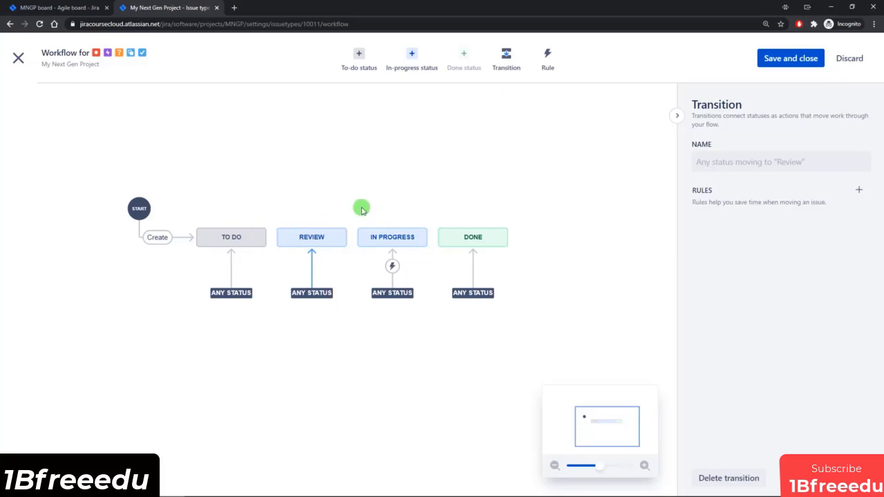
{"action": "left_click", "coordinate": [308, 236]}
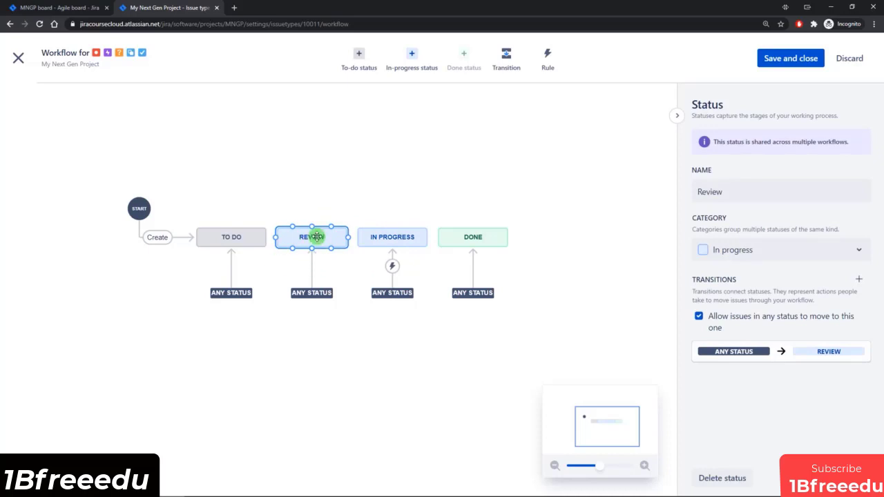
{"action": "left_click", "coordinate": [735, 481]}
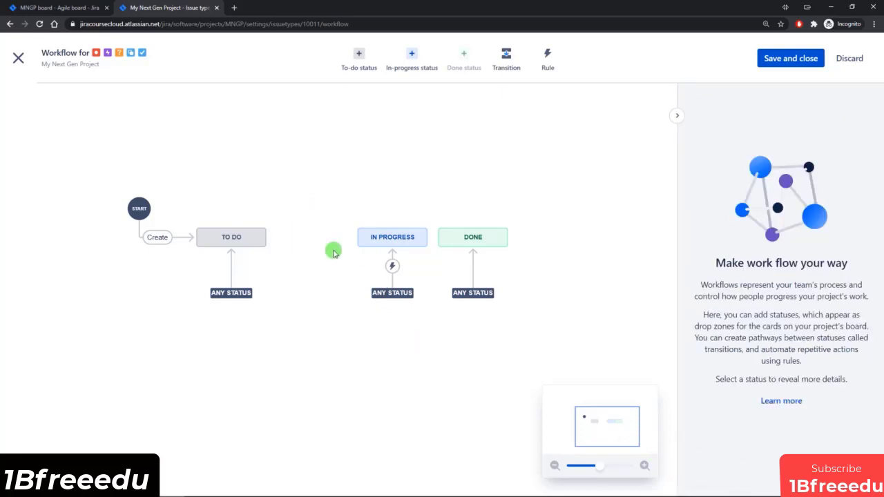
Step: Save the workflow for all issue types, moving existing Review issues to In Progress, and view the project board
{"action": "left_click", "coordinate": [798, 61]}
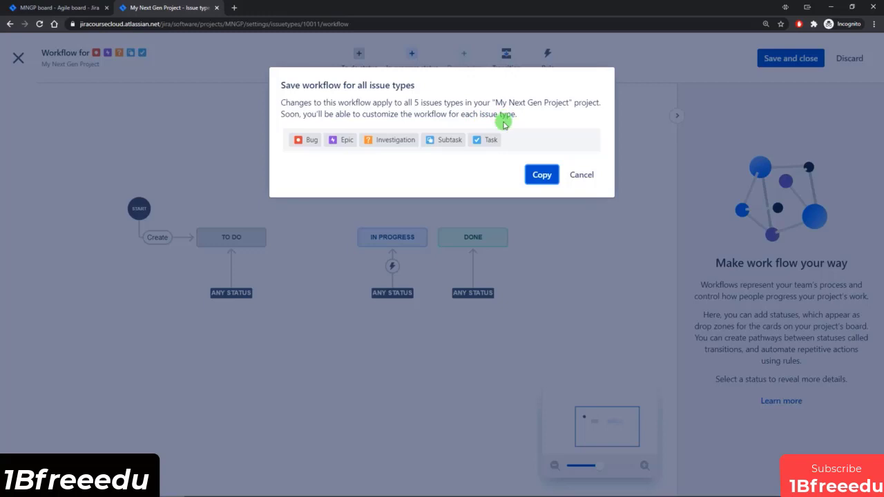
{"action": "left_click", "coordinate": [543, 176]}
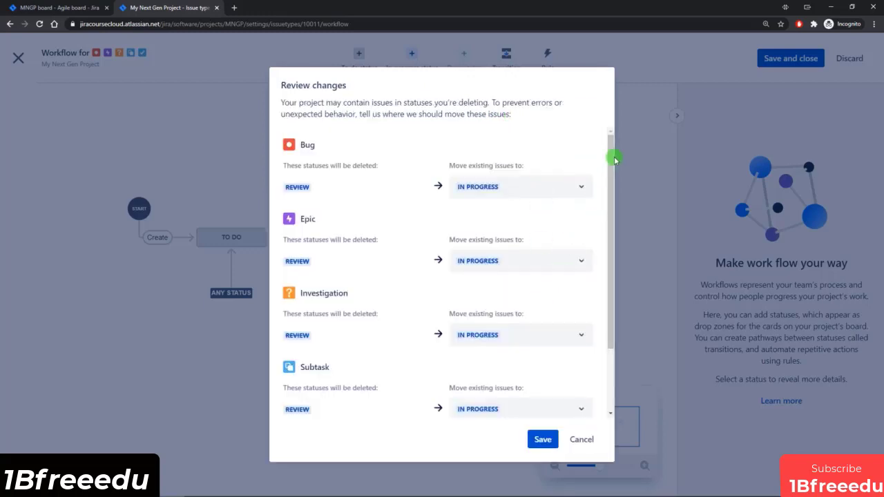
{"action": "mouse_move", "coordinate": [614, 147]}
{"action": "left_mouse_down"}
{"action": "mouse_move", "coordinate": [618, 183]}
{"action": "mouse_move", "coordinate": [618, 154]}
{"action": "left_mouse_up"}
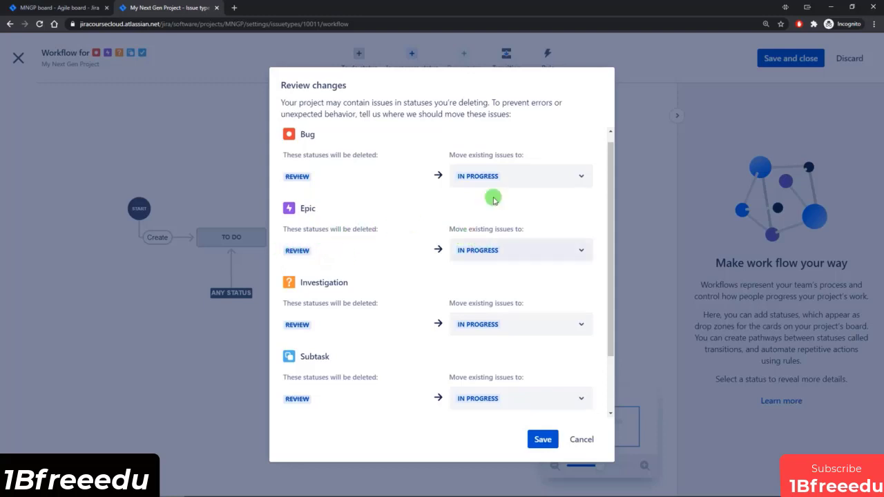
{"action": "scroll", "coordinate": [511, 377], "scroll_direction": "down", "scroll_amount": 1}
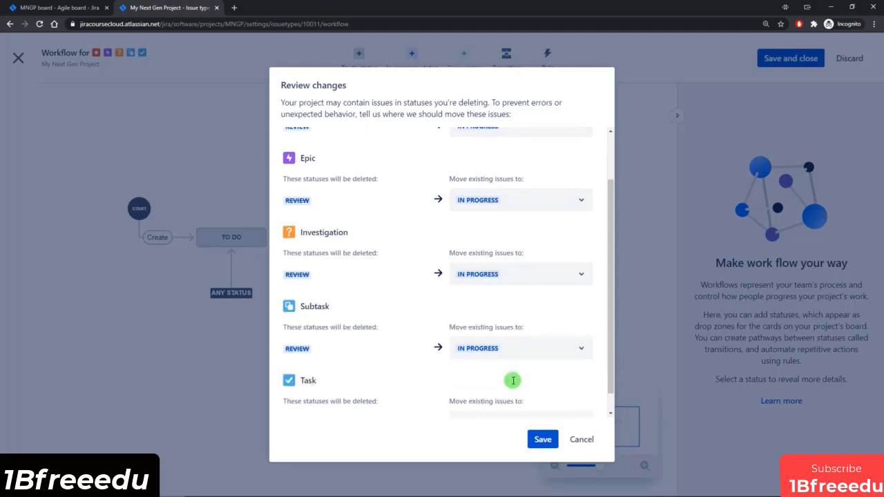
{"action": "scroll", "coordinate": [507, 317], "scroll_direction": "down", "scroll_amount": 1}
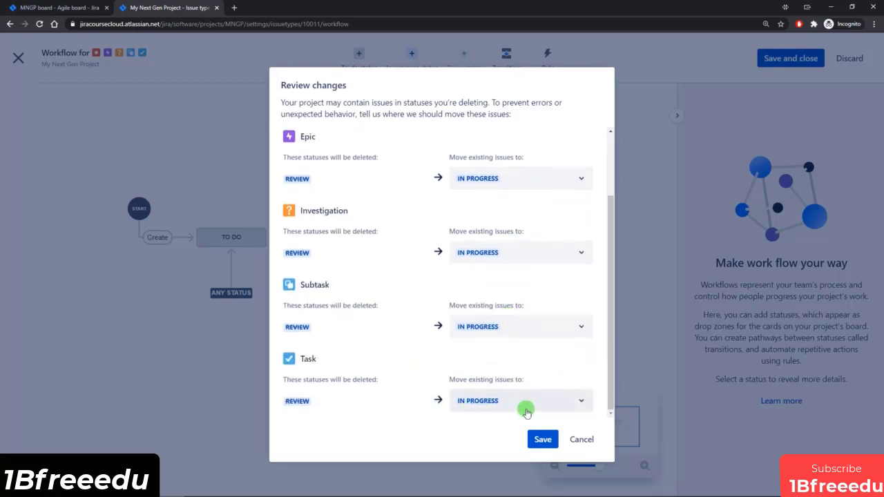
{"action": "left_click", "coordinate": [546, 440]}
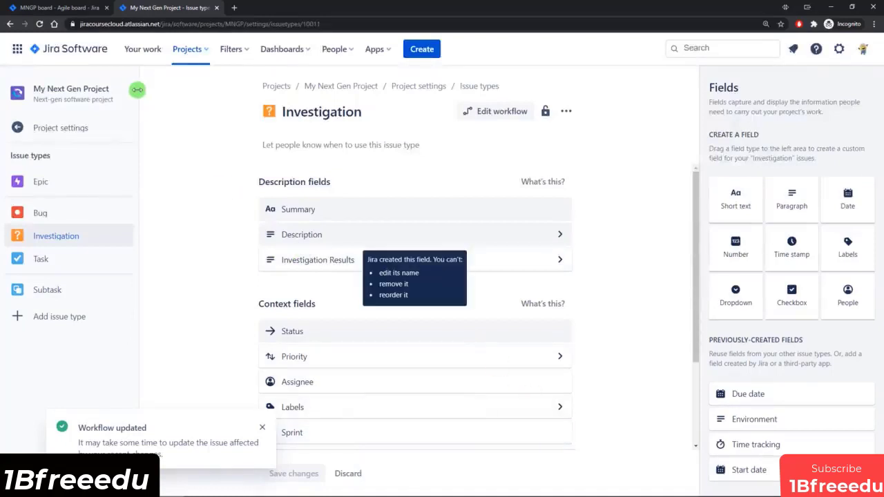
{"action": "left_click", "coordinate": [61, 7]}
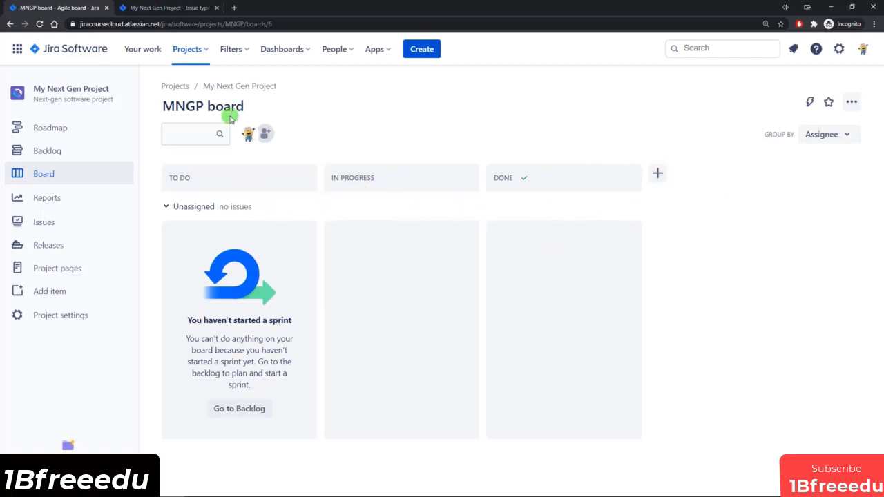
Step: Reopen the Investigation workflow in the editor and move the In Progress status midway between To Do and Done
{"action": "left_click", "coordinate": [166, 8]}
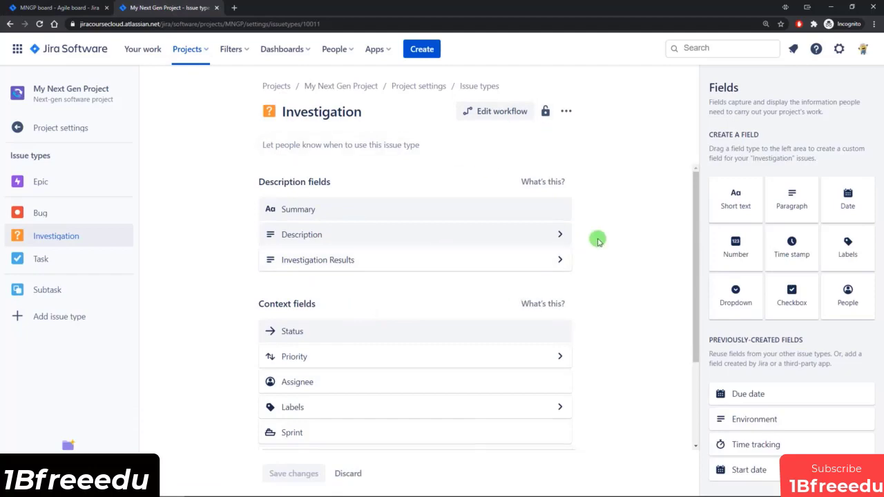
{"action": "left_click", "coordinate": [497, 112]}
{"action": "left_click", "coordinate": [441, 289]}
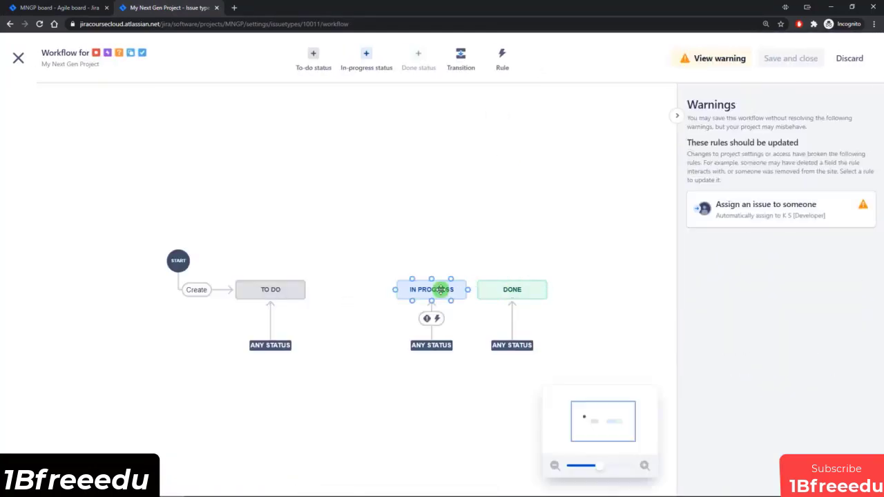
{"action": "left_click_drag", "start_coordinate": [430, 291], "coordinate": [392, 291]}
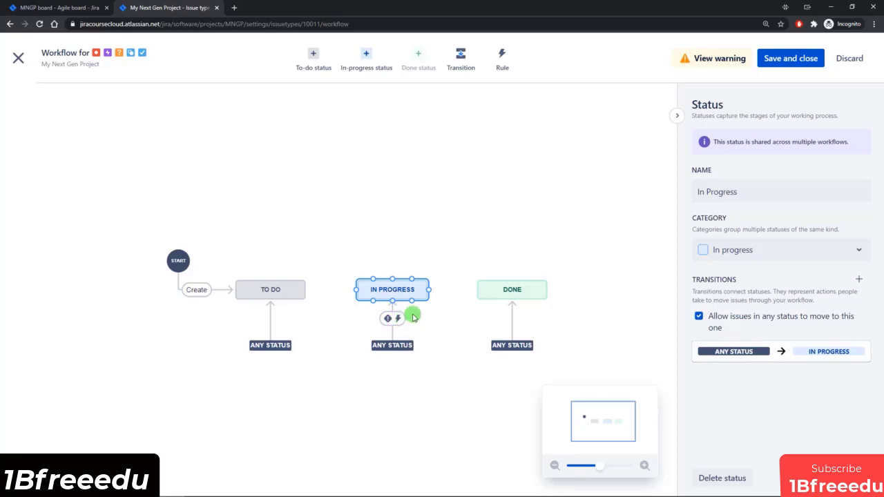
Step: View the assignee options of the assignment rule listed in the workflow warnings, cancel the rule edit and discard the workflow changes
{"action": "left_click", "coordinate": [713, 60]}
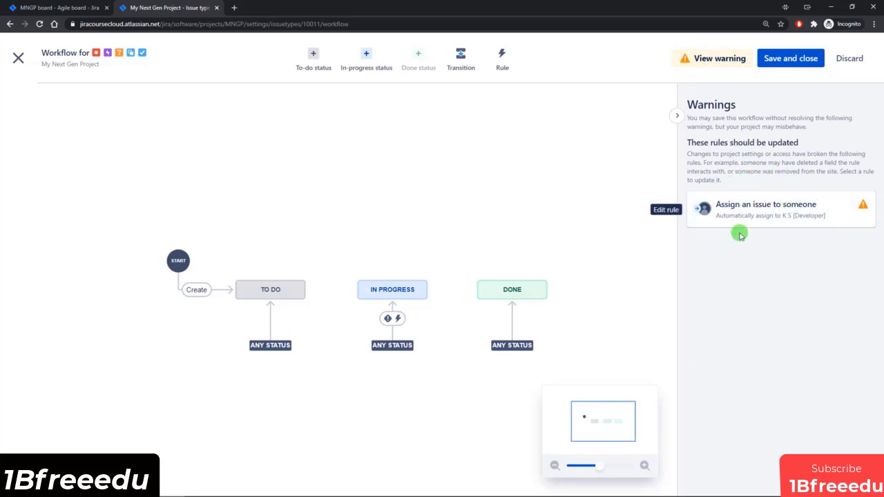
{"action": "left_click", "coordinate": [785, 210]}
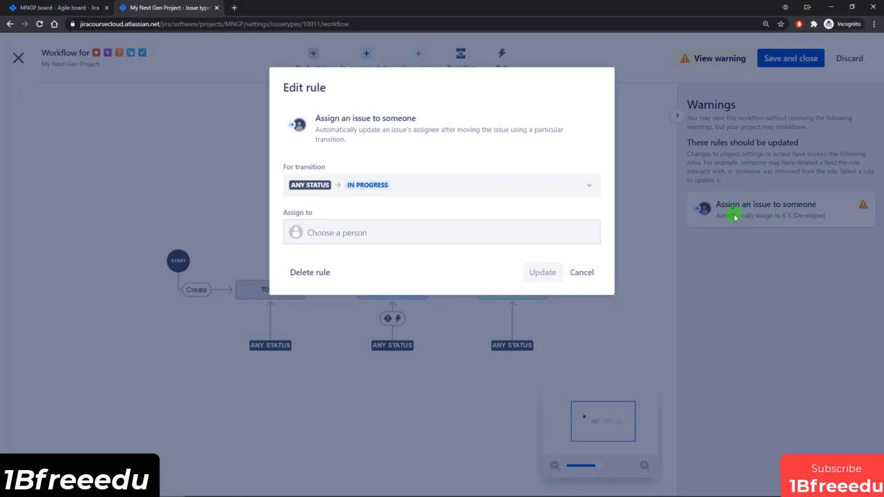
{"action": "left_click", "coordinate": [332, 232]}
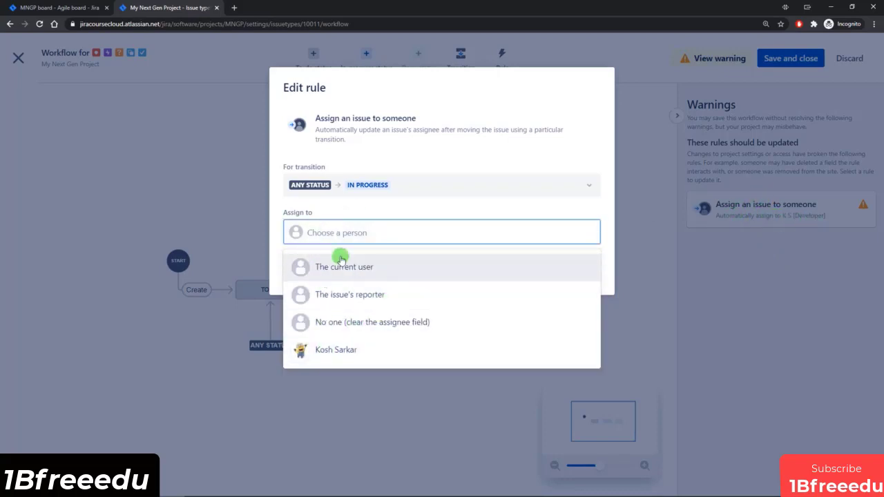
{"action": "left_click", "coordinate": [412, 207]}
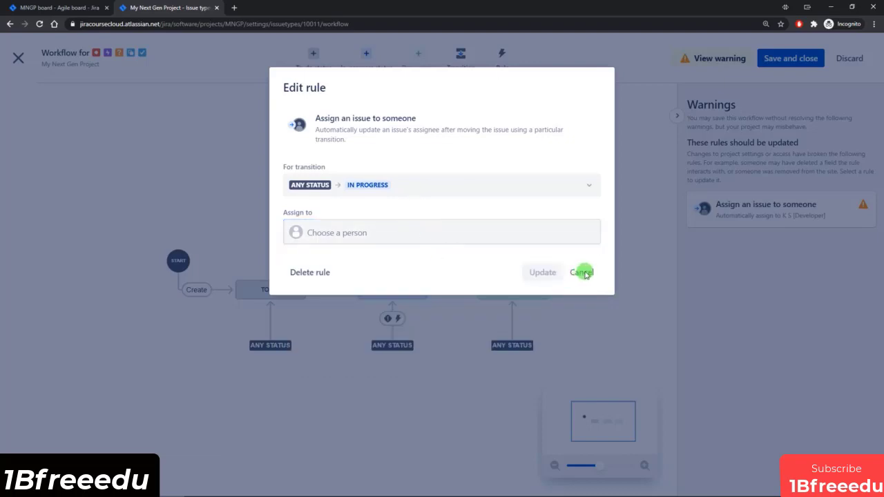
{"action": "left_click", "coordinate": [583, 273]}
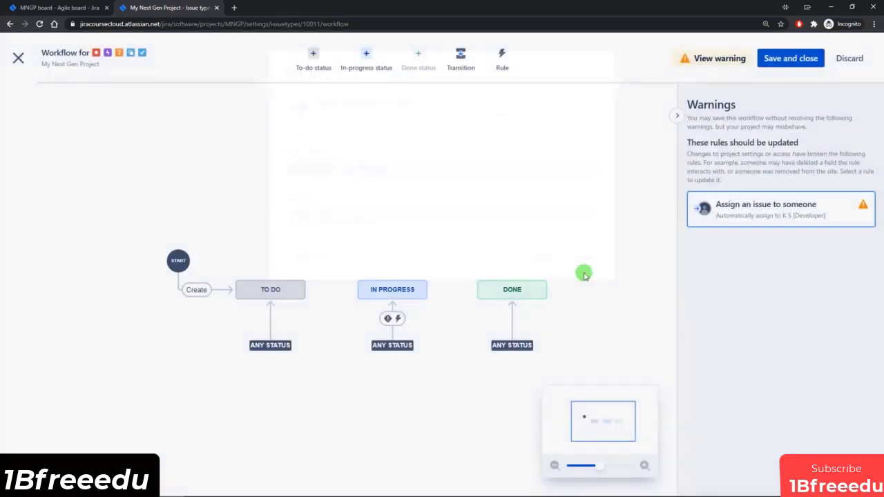
{"action": "left_click", "coordinate": [836, 67]}
{"action": "left_click", "coordinate": [491, 143]}
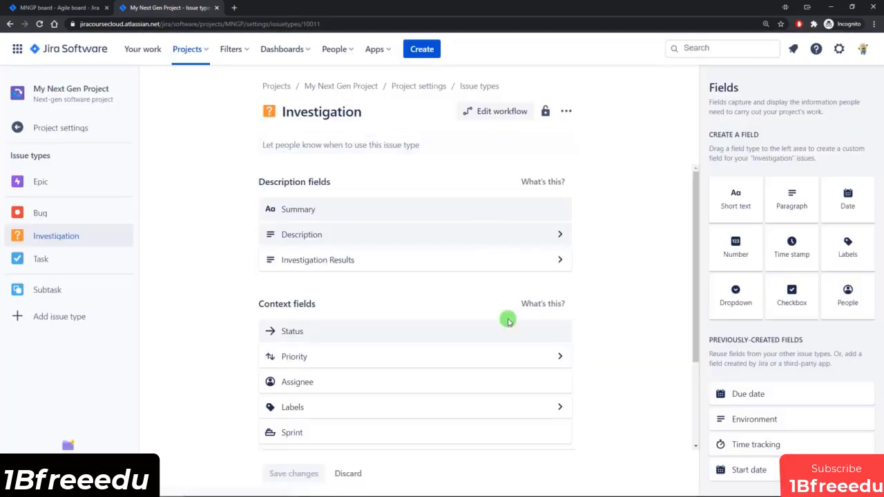
Step: Change the project access to Open in the project's access settings and return to the board
{"action": "left_click", "coordinate": [45, 125]}
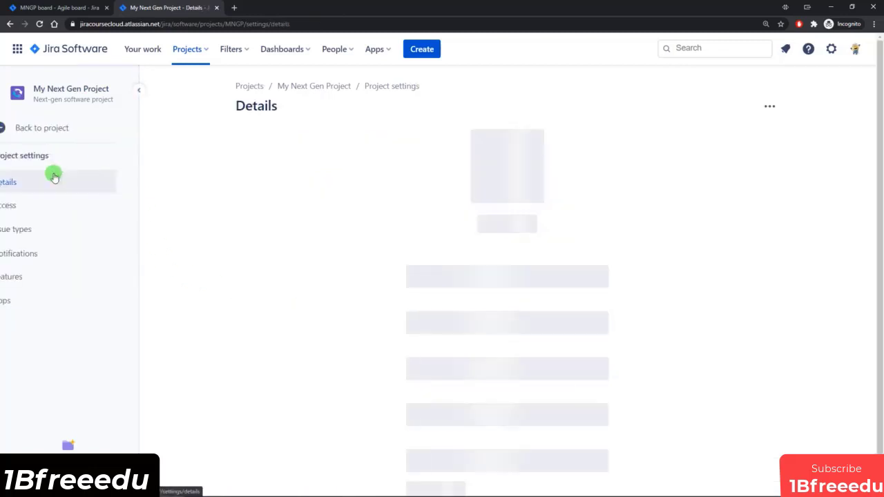
{"action": "left_click", "coordinate": [49, 206]}
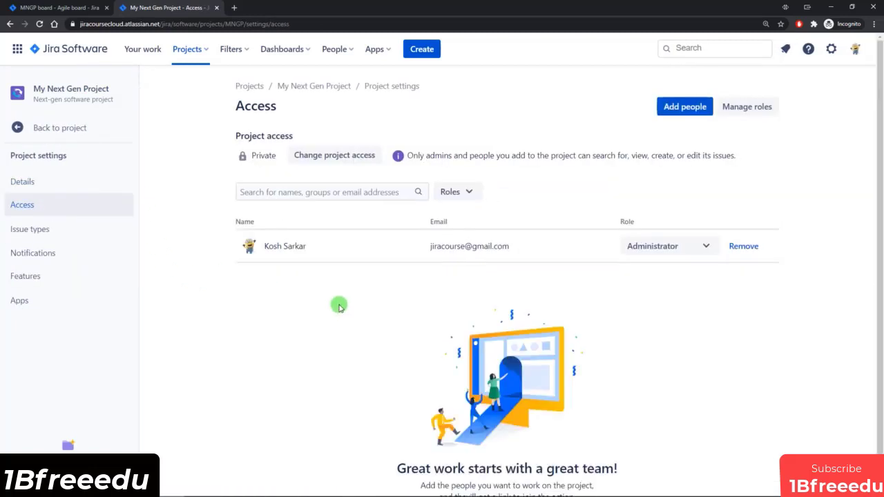
{"action": "left_click", "coordinate": [330, 155]}
{"action": "left_click", "coordinate": [408, 264]}
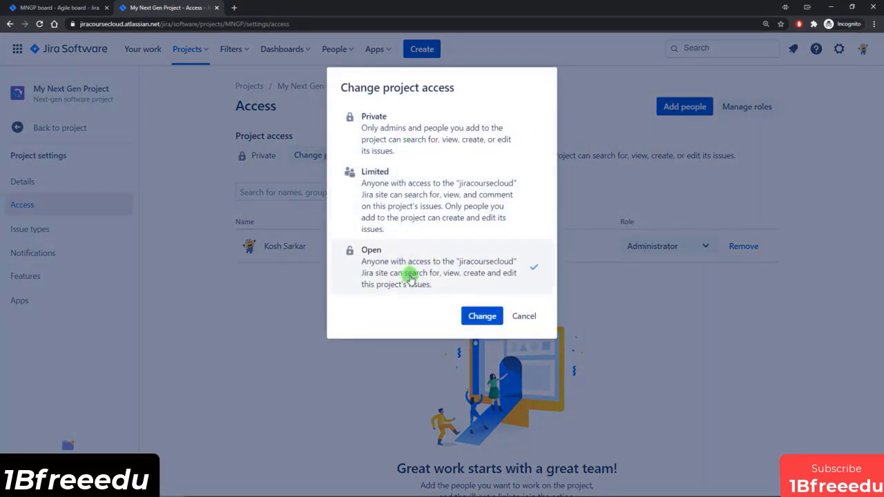
{"action": "left_click", "coordinate": [482, 316]}
{"action": "left_click", "coordinate": [456, 154]}
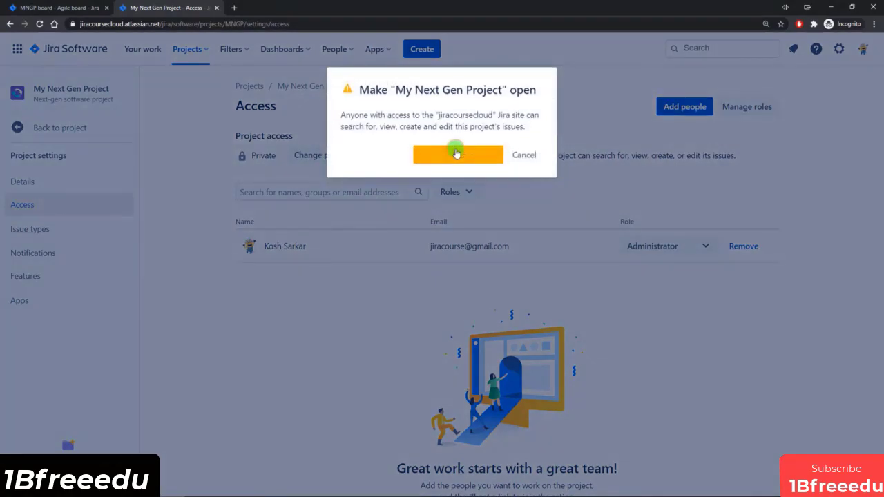
{"action": "left_click", "coordinate": [69, 127]}
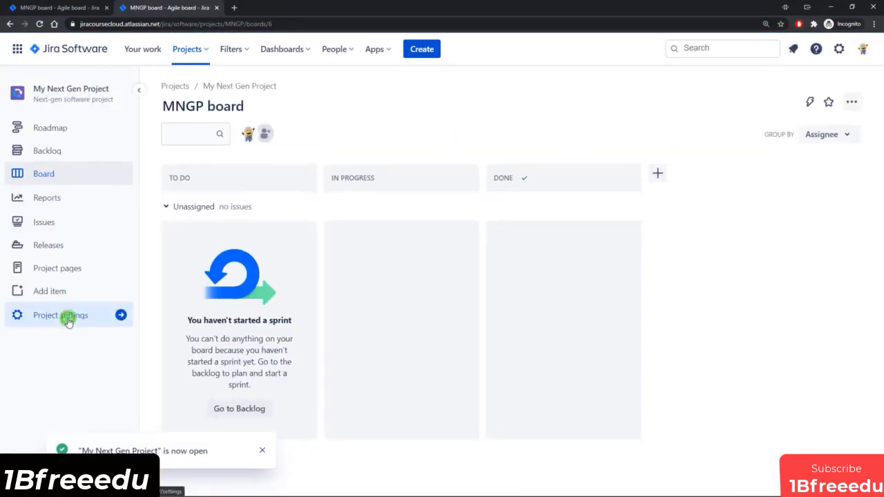
Step: Open the Bug issue type's workflow from the project settings and select the Any status to In Progress transition
{"action": "left_click", "coordinate": [67, 316]}
{"action": "left_click", "coordinate": [38, 233]}
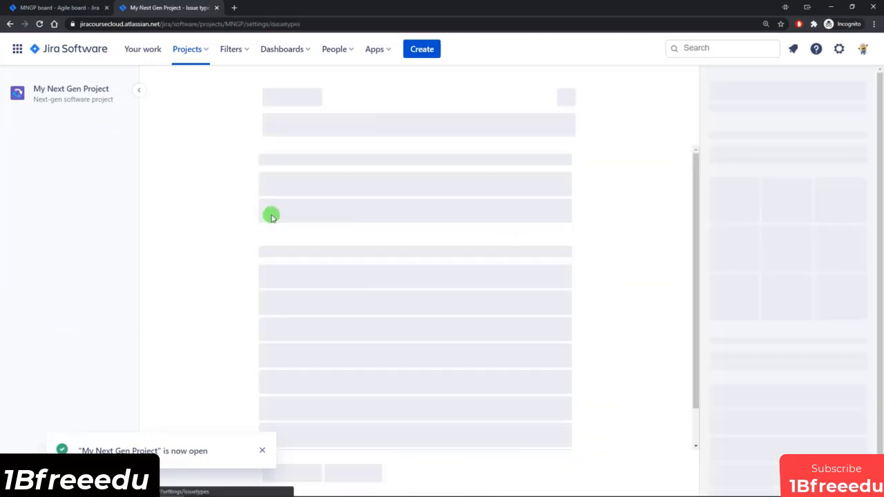
{"action": "left_click", "coordinate": [488, 114]}
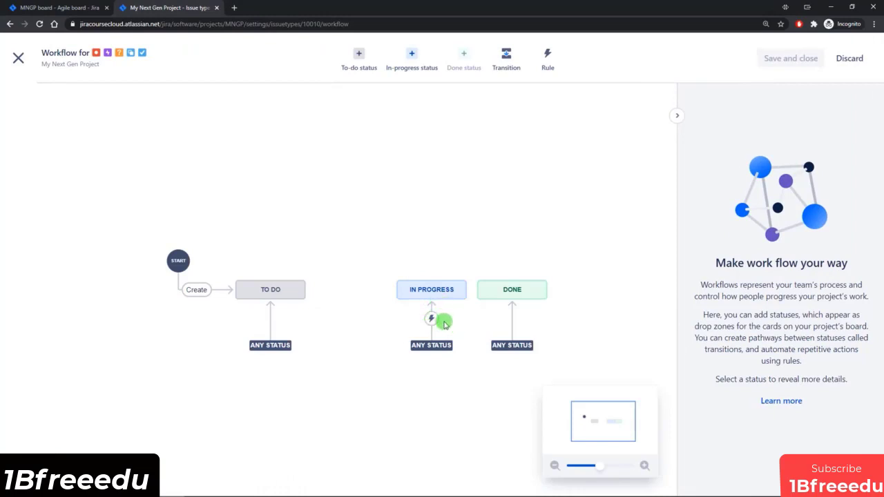
{"action": "left_click", "coordinate": [431, 320]}
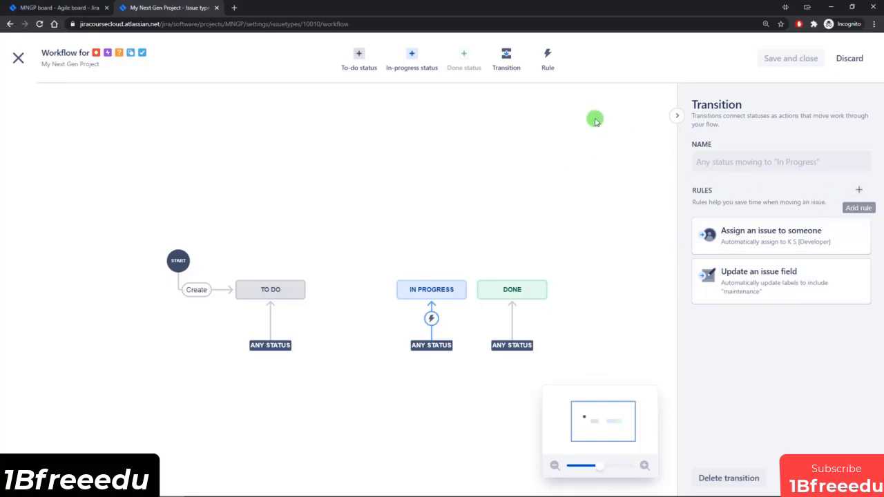
Step: View the people and role options of a "Restrict who can move an issue" rule for the In Progress transition, then cancel the rule
{"action": "left_click", "coordinate": [548, 58]}
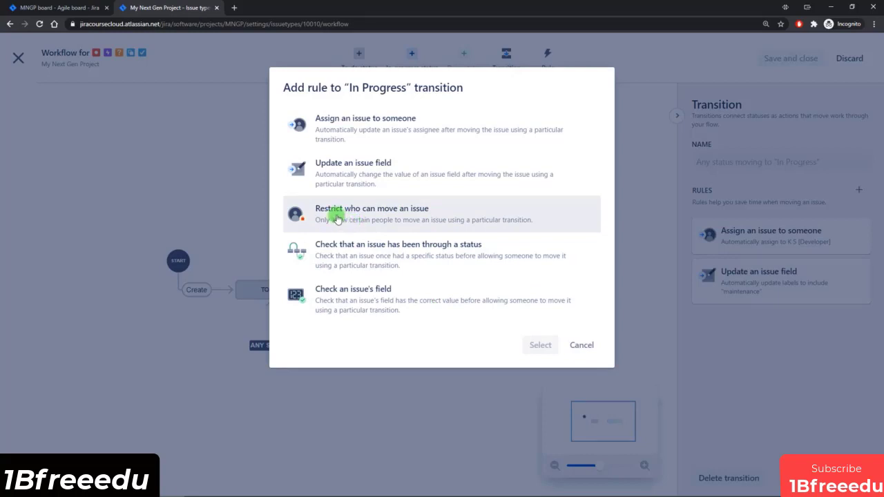
{"action": "left_click", "coordinate": [408, 216]}
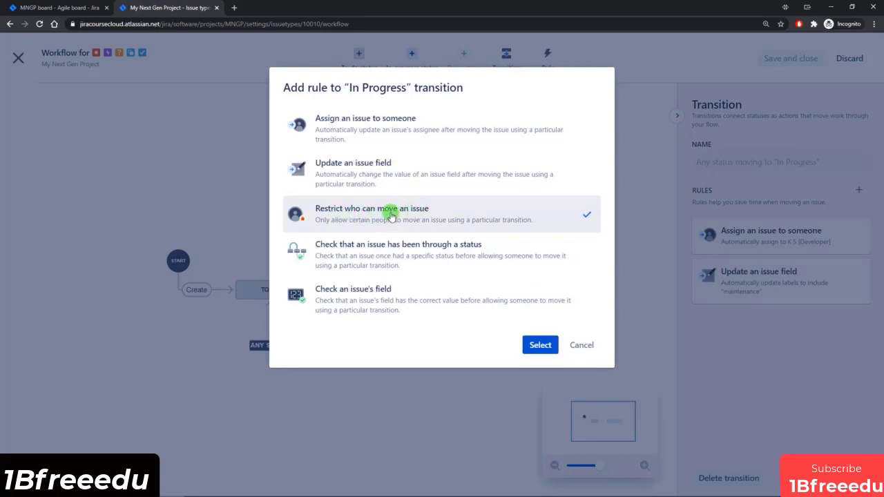
{"action": "left_click", "coordinate": [538, 345]}
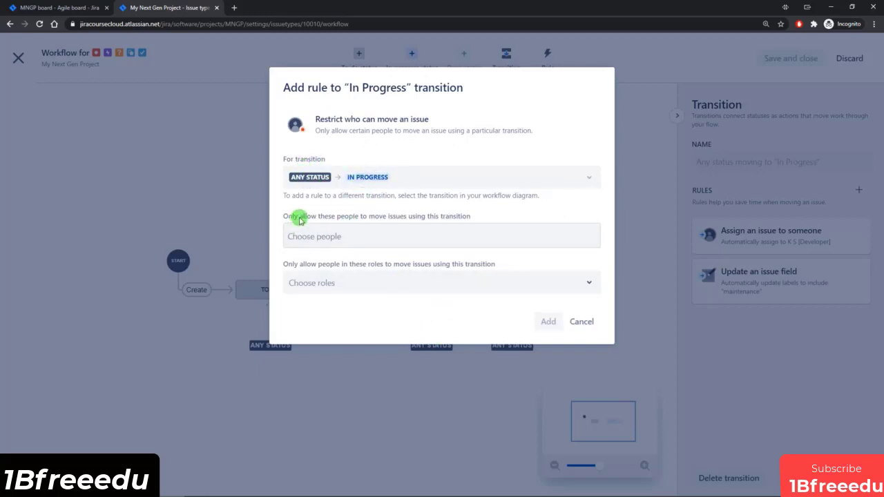
{"action": "left_click", "coordinate": [341, 236]}
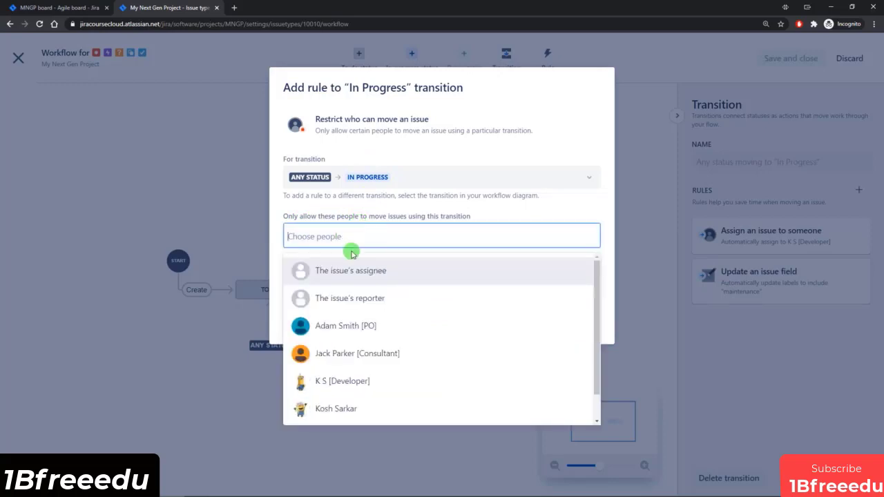
{"action": "left_click", "coordinate": [405, 221]}
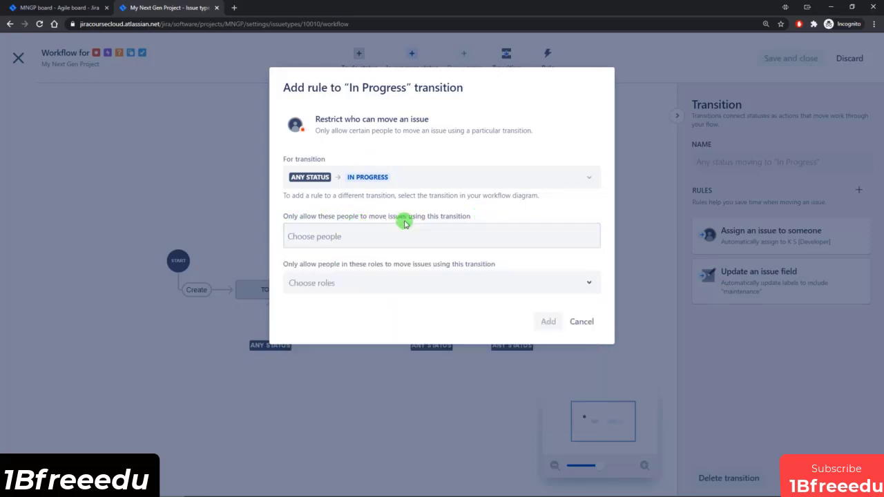
{"action": "left_click", "coordinate": [336, 282]}
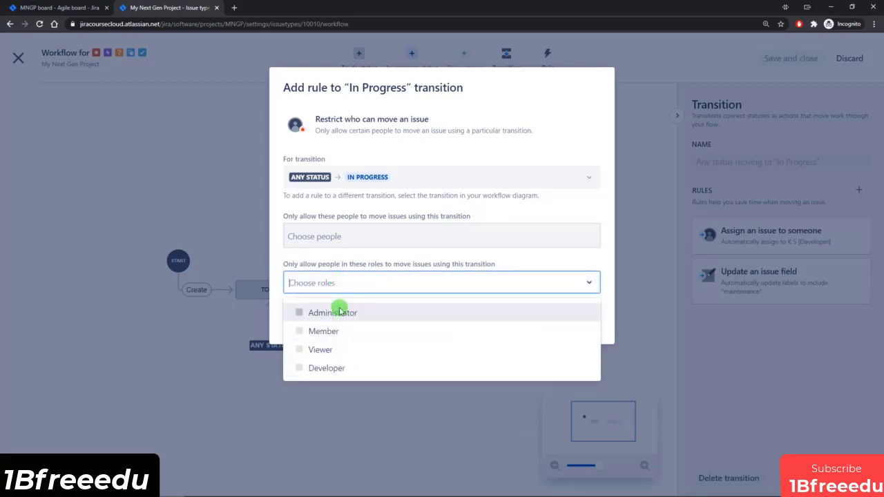
{"action": "left_click", "coordinate": [407, 271]}
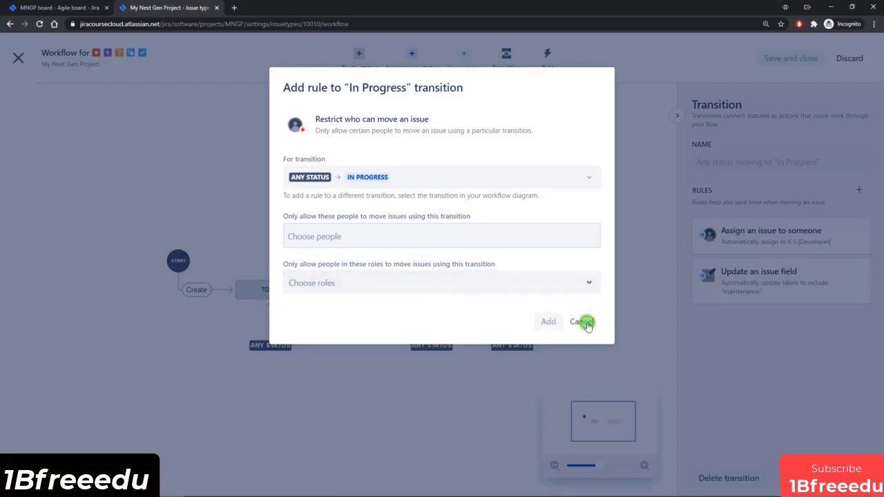
{"action": "left_click", "coordinate": [584, 322]}
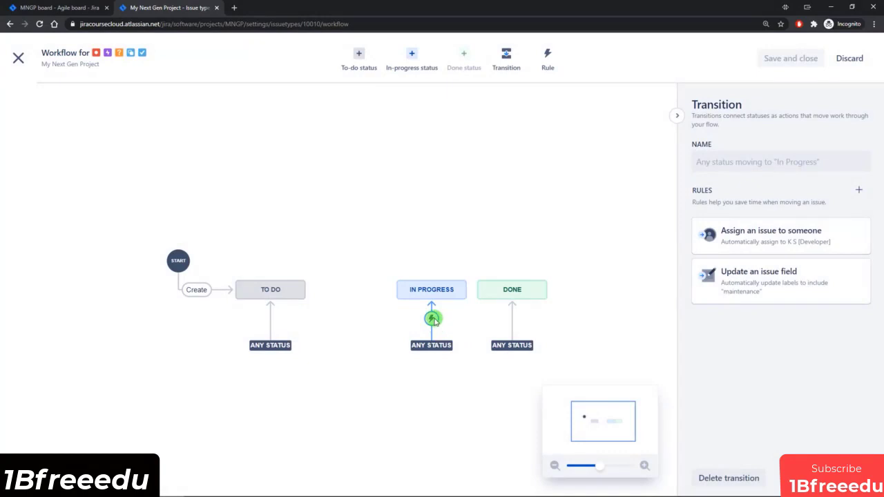
{"action": "left_click", "coordinate": [460, 225]}
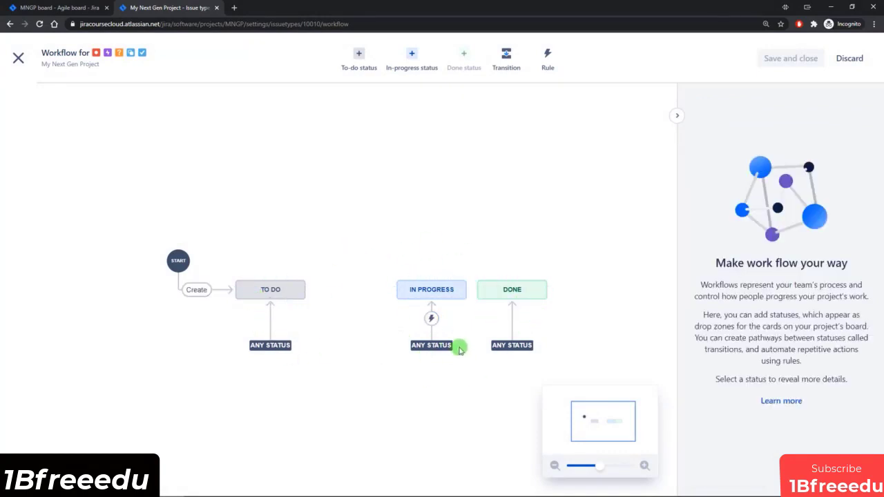
Step: View the field options of a "Check an issue's field" rule for the Any status to In Progress transition, then cancel adding rules
{"action": "left_click", "coordinate": [549, 59]}
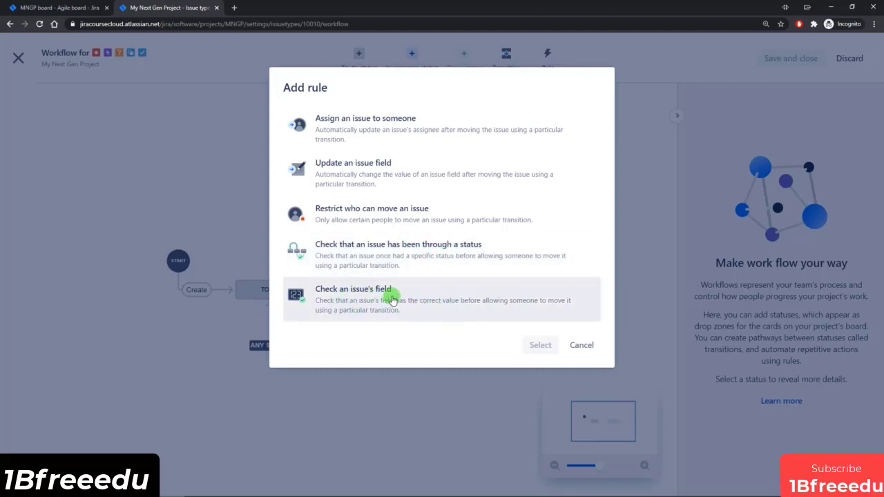
{"action": "left_click", "coordinate": [358, 301]}
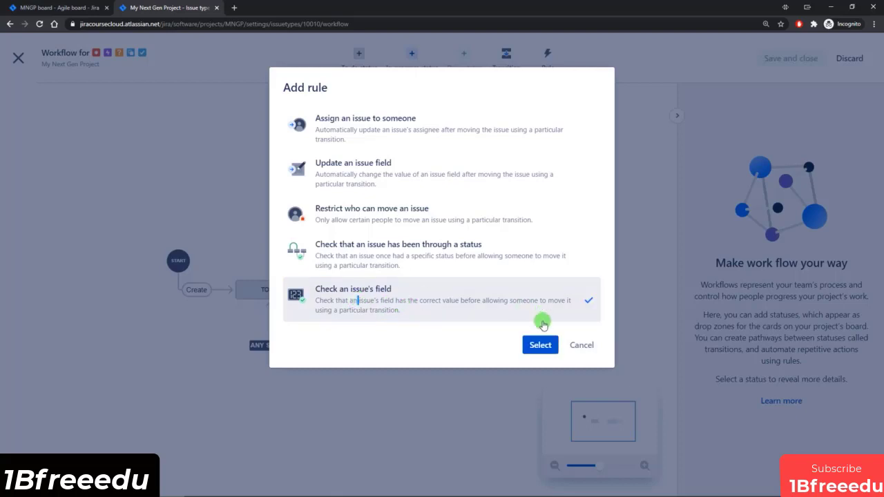
{"action": "left_click", "coordinate": [541, 345]}
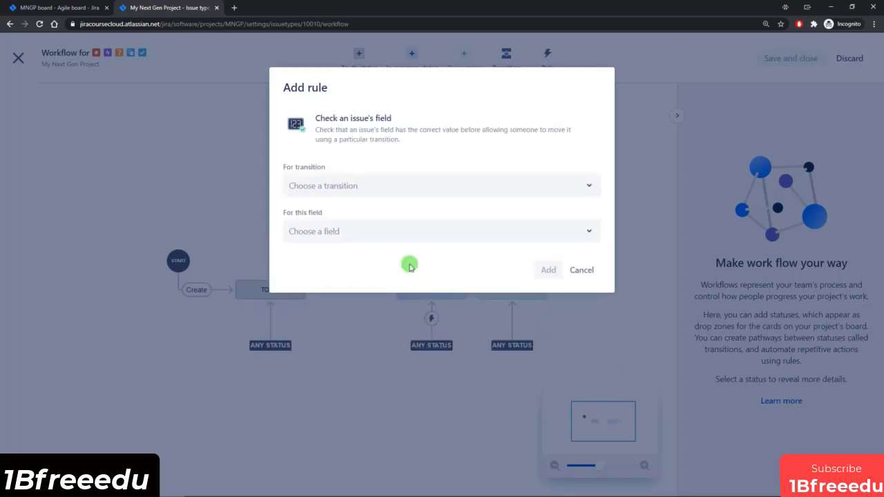
{"action": "left_click", "coordinate": [371, 188]}
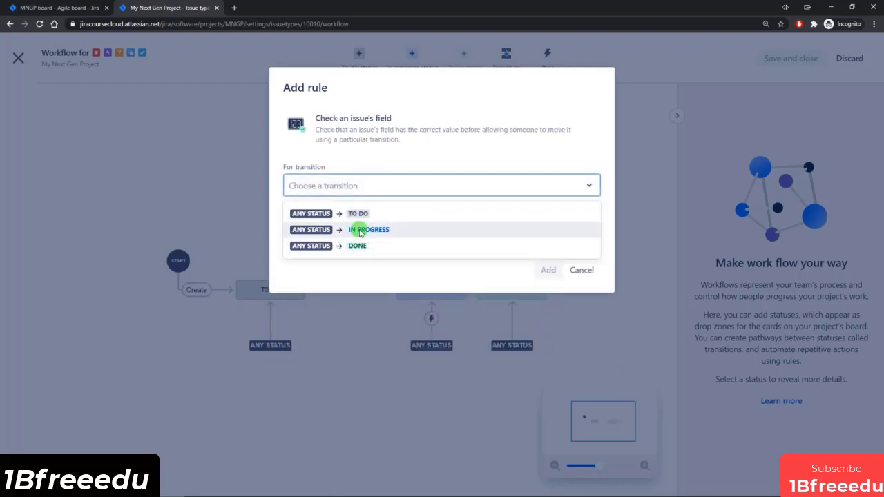
{"action": "left_click", "coordinate": [360, 231]}
{"action": "left_click", "coordinate": [360, 232]}
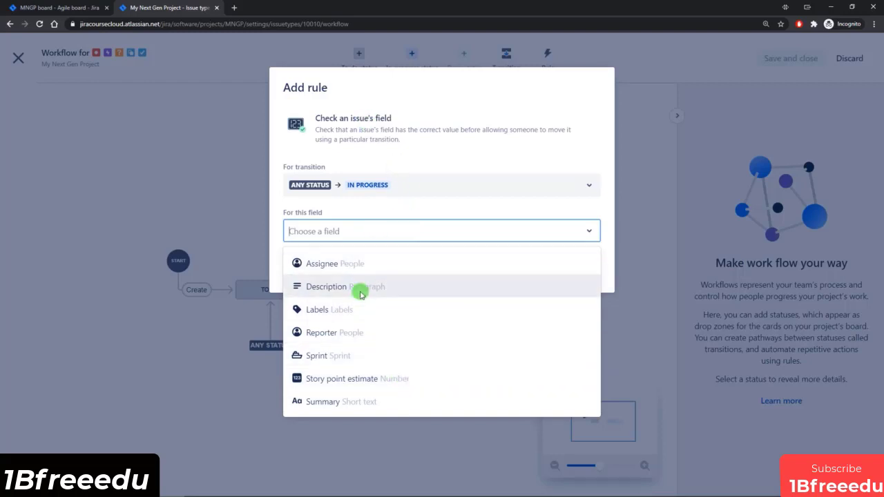
{"action": "left_click", "coordinate": [412, 233]}
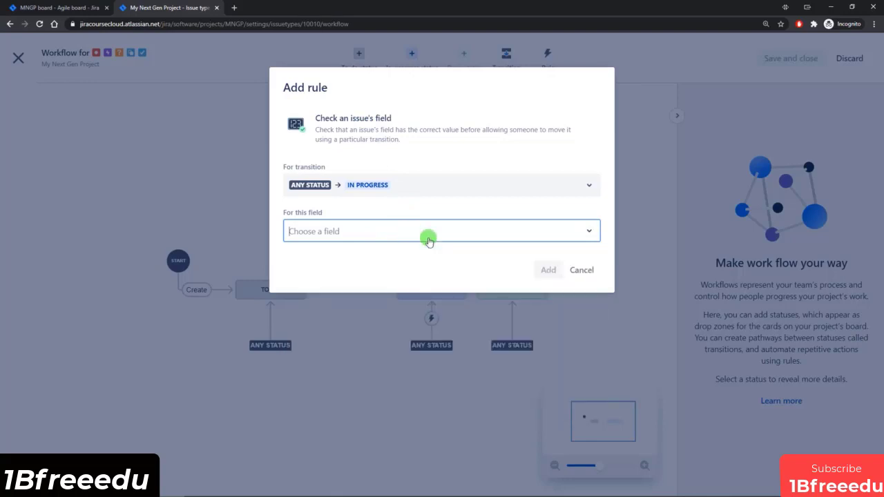
{"action": "left_click", "coordinate": [584, 273]}
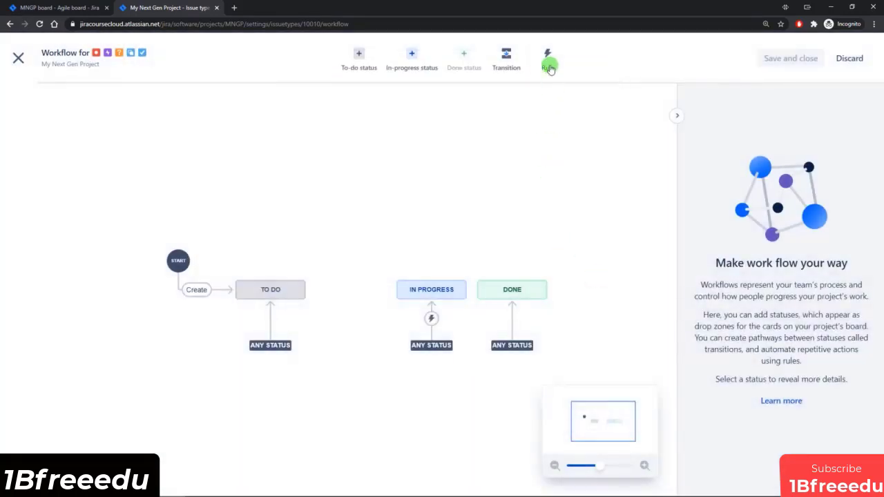
{"action": "left_click", "coordinate": [548, 54]}
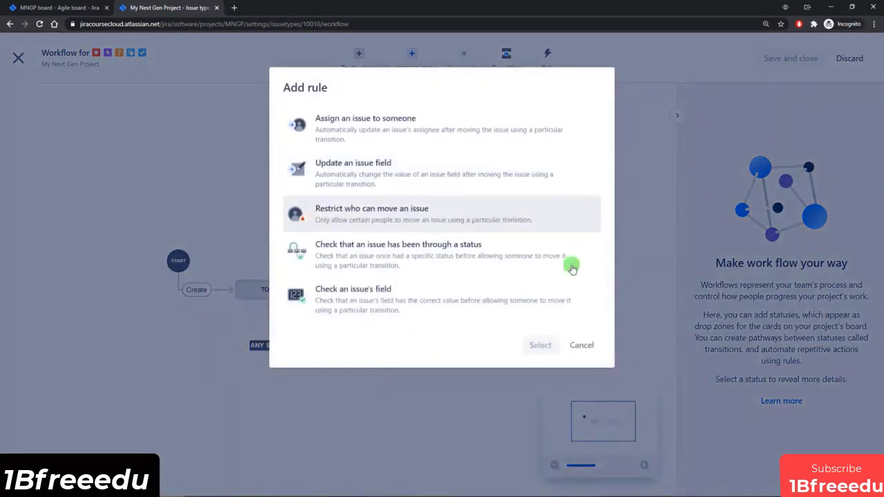
{"action": "left_click", "coordinate": [579, 347]}
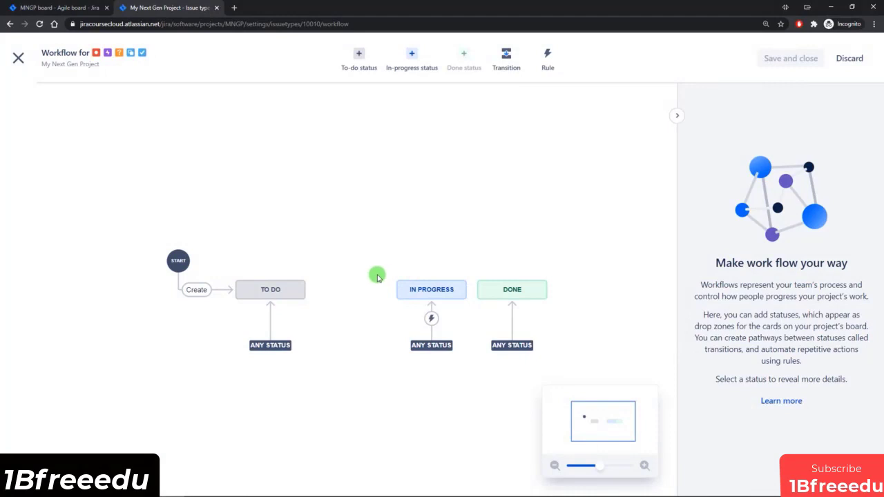
Step: Add the existing Review status to the workflow as an in-progress status
{"action": "left_click", "coordinate": [411, 56]}
{"action": "left_click", "coordinate": [381, 177]}
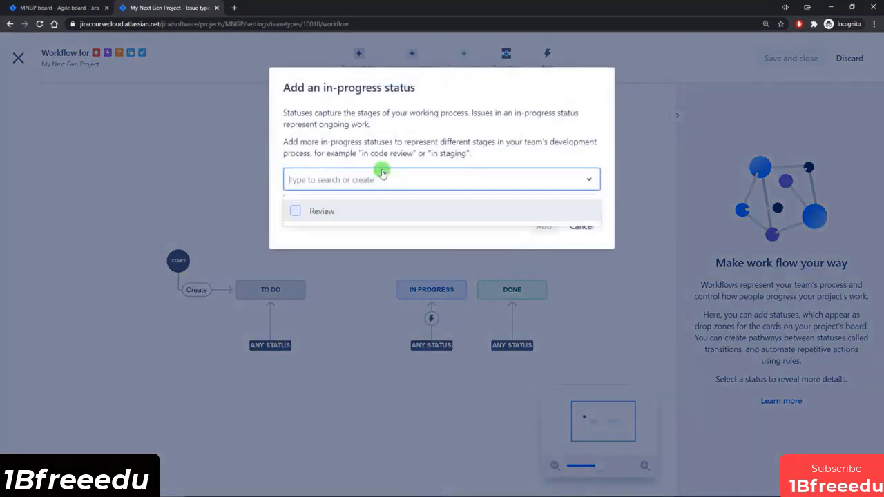
{"action": "left_click", "coordinate": [324, 212]}
{"action": "left_click", "coordinate": [544, 227]}
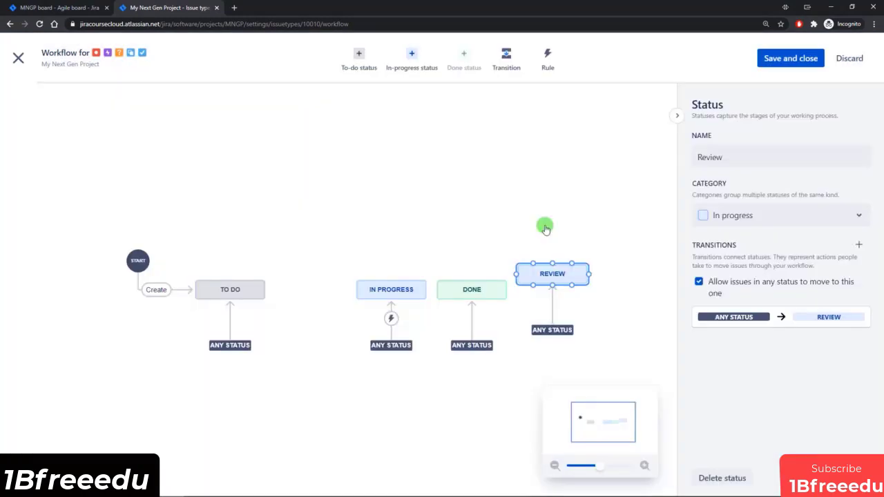
Step: Arrange the statuses in the order To Do, In Progress, Review, Done with even spacing, and save and close the workflow
{"action": "left_click_drag", "start_coordinate": [552, 281], "coordinate": [550, 281]}
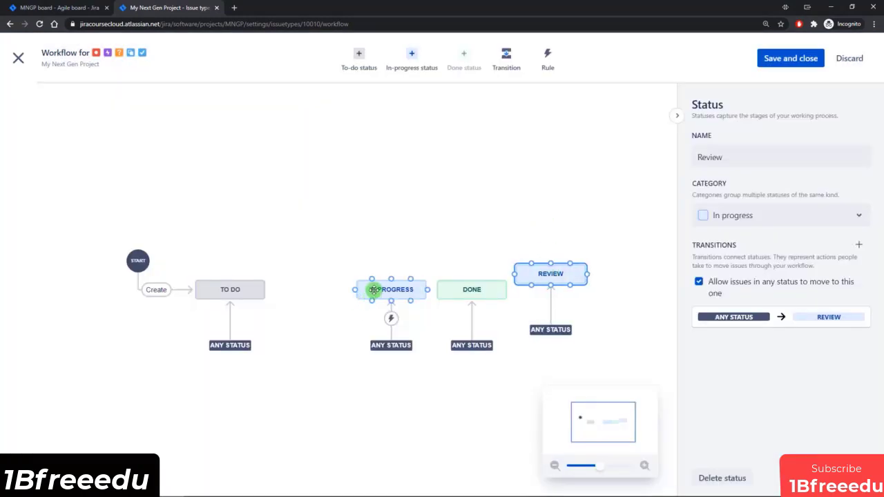
{"action": "left_click_drag", "start_coordinate": [373, 290], "coordinate": [308, 288]}
{"action": "left_click_drag", "start_coordinate": [553, 274], "coordinate": [394, 284]}
{"action": "left_click_drag", "start_coordinate": [474, 288], "coordinate": [501, 287]}
{"action": "left_click_drag", "start_coordinate": [412, 286], "coordinate": [425, 286]}
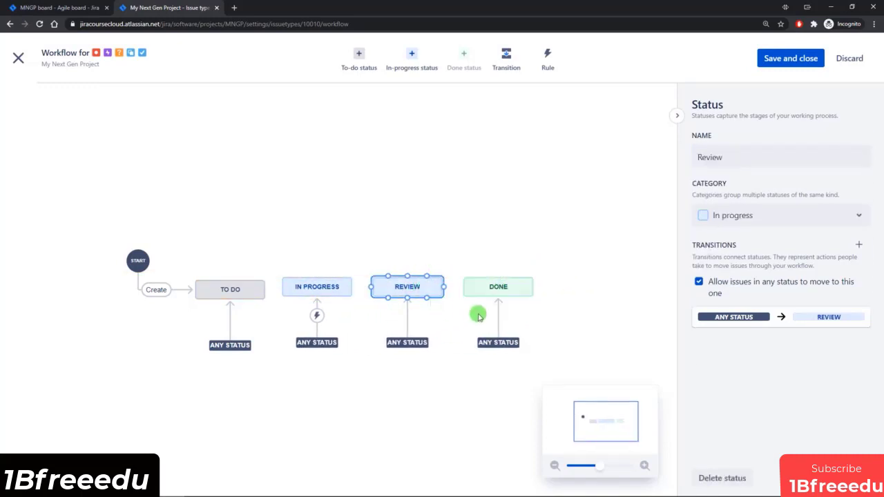
{"action": "left_click", "coordinate": [792, 59]}
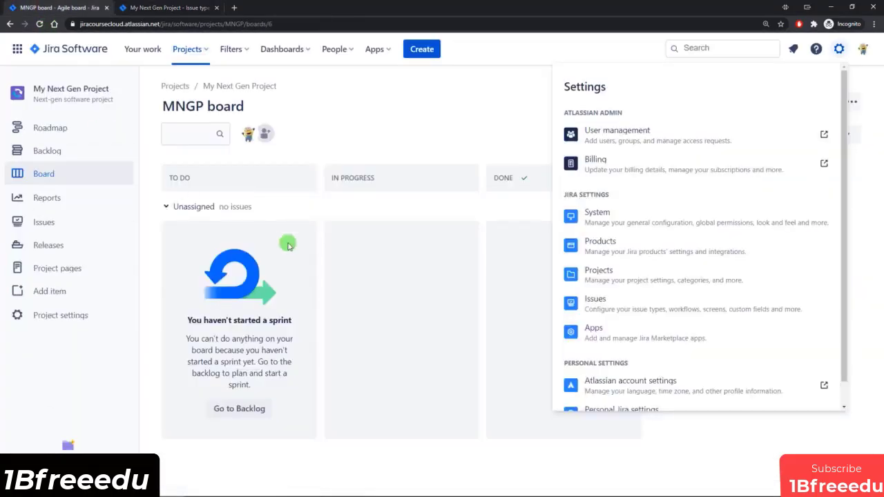
Step: Reload the project board and move the Review column between In Progress and Done
{"action": "left_click", "coordinate": [502, 118]}
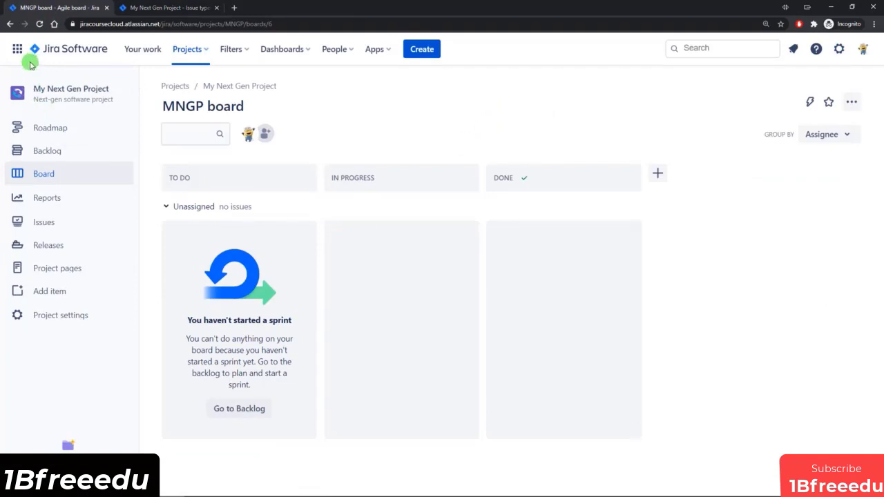
{"action": "left_click", "coordinate": [40, 24]}
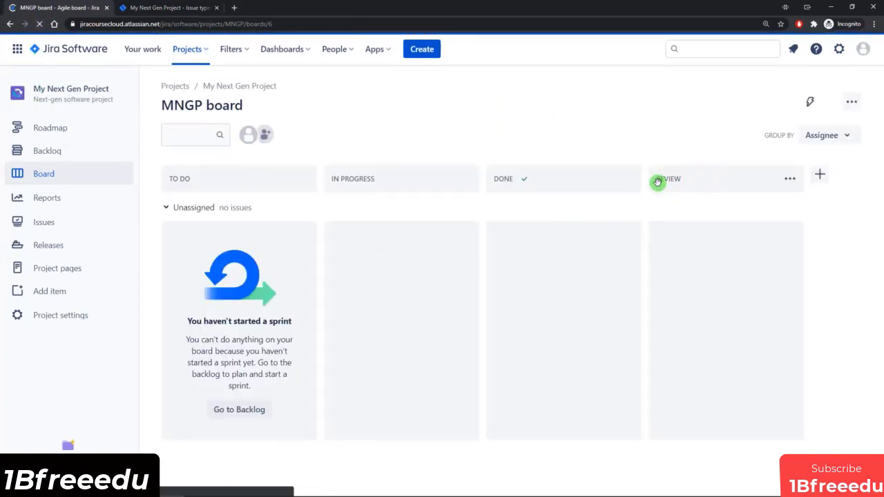
{"action": "left_click_drag", "start_coordinate": [723, 175], "coordinate": [580, 221]}
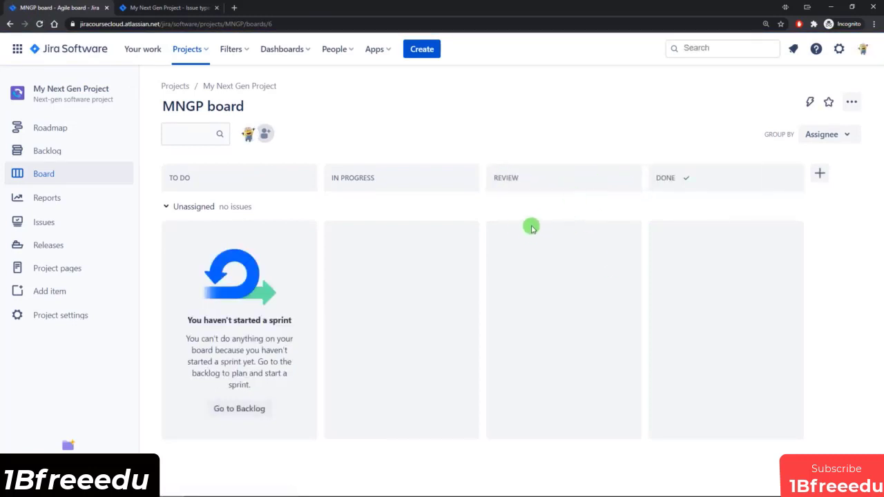
Step: Add a "Check that an issue has been through a status" rule requiring Review to the Any status to Done transition, and save the workflow
{"action": "left_click", "coordinate": [166, 8]}
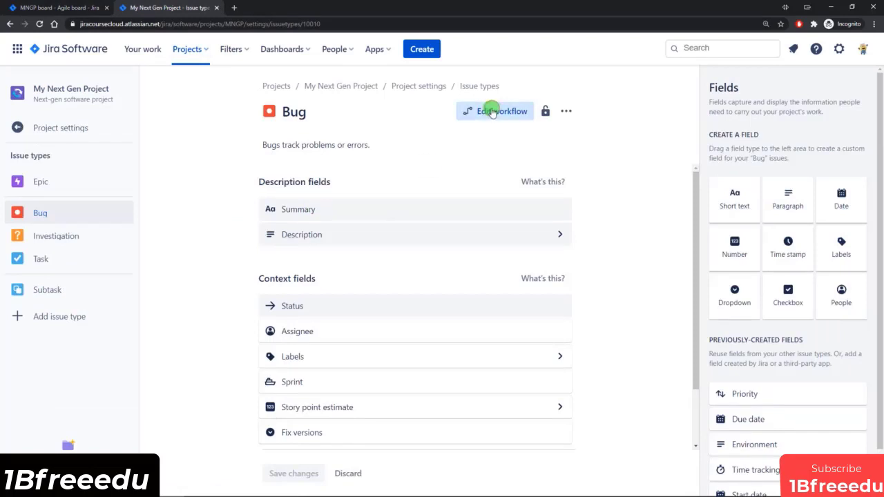
{"action": "left_click", "coordinate": [492, 113]}
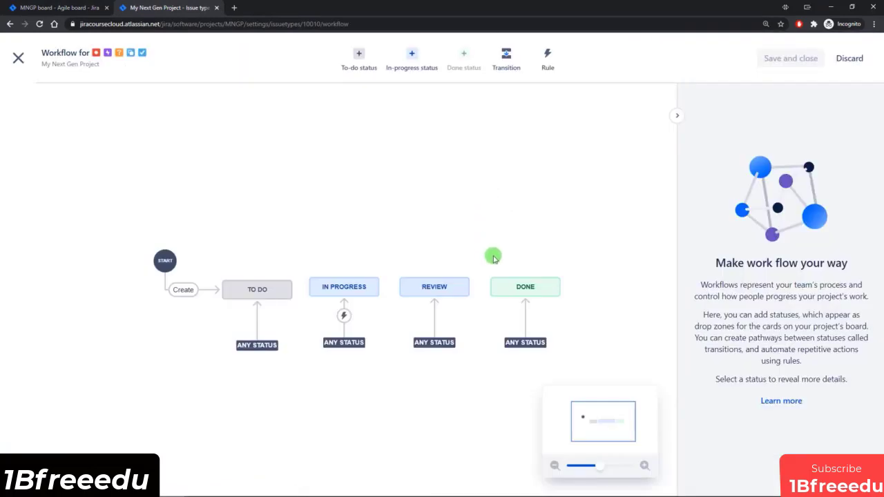
{"action": "left_click", "coordinate": [527, 318]}
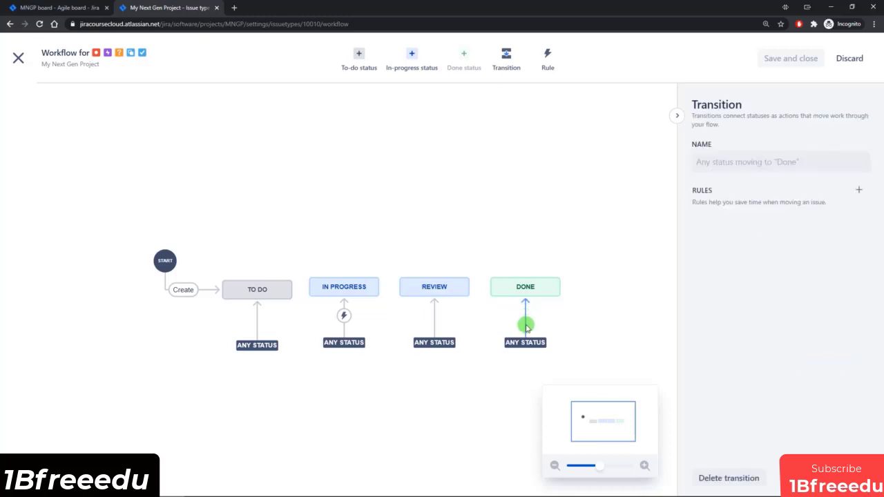
{"action": "left_click", "coordinate": [547, 62]}
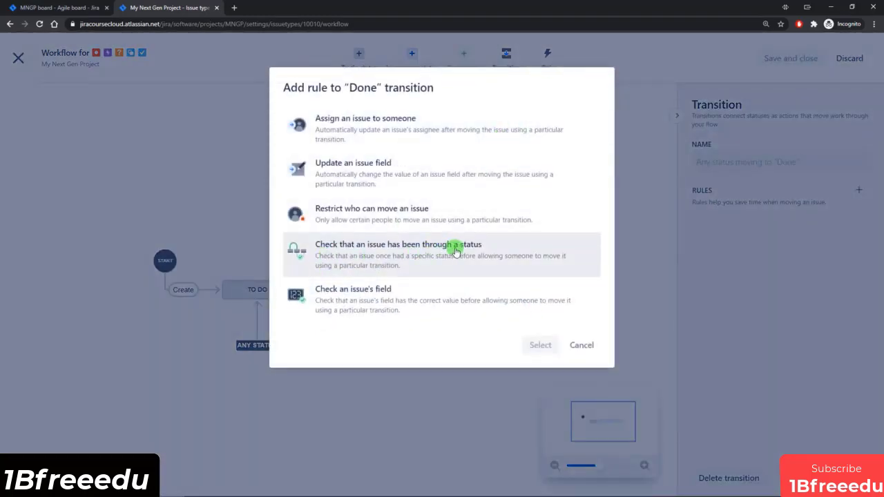
{"action": "left_click", "coordinate": [421, 262]}
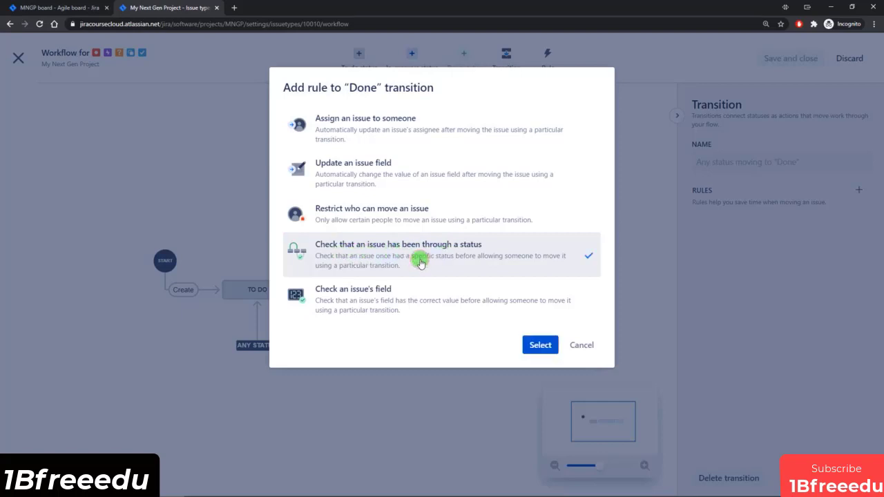
{"action": "left_click", "coordinate": [534, 341]}
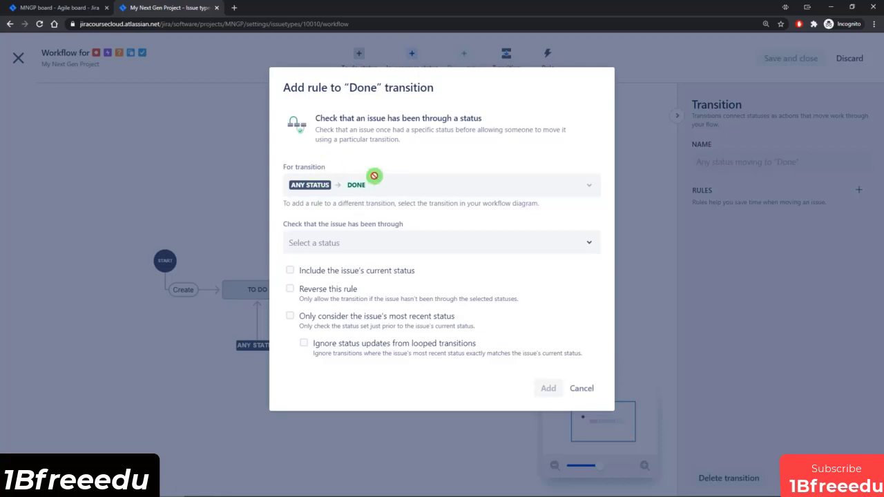
{"action": "left_click", "coordinate": [388, 241]}
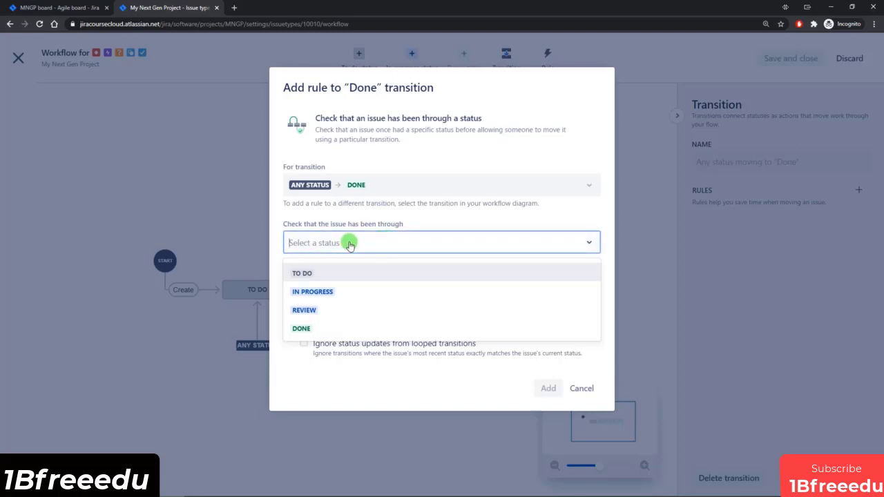
{"action": "left_click", "coordinate": [309, 312]}
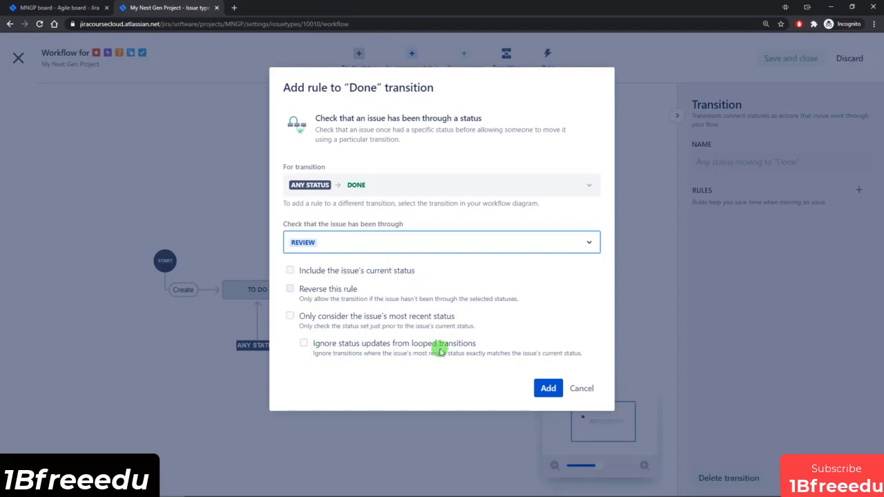
{"action": "left_click", "coordinate": [546, 389]}
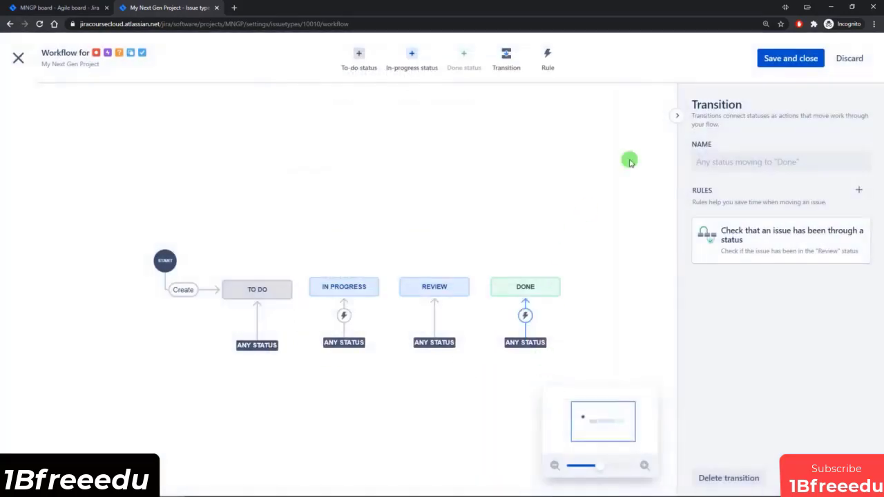
{"action": "left_click", "coordinate": [805, 60]}
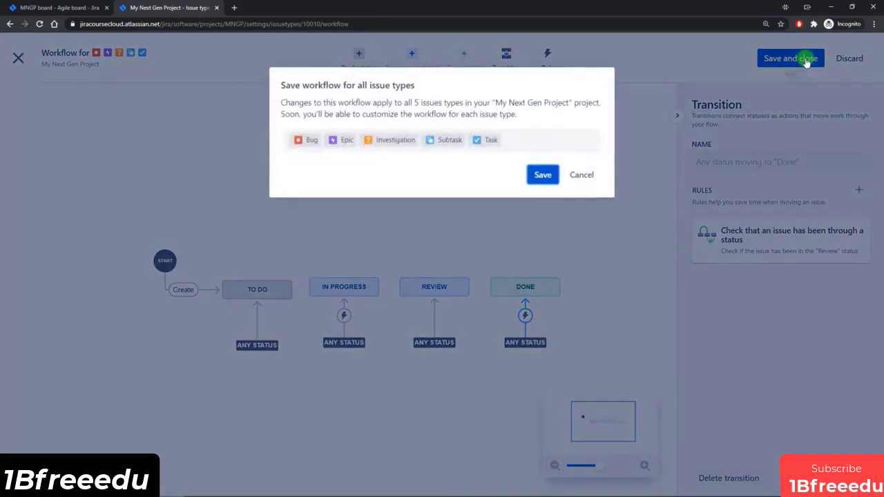
{"action": "left_click", "coordinate": [549, 177]}
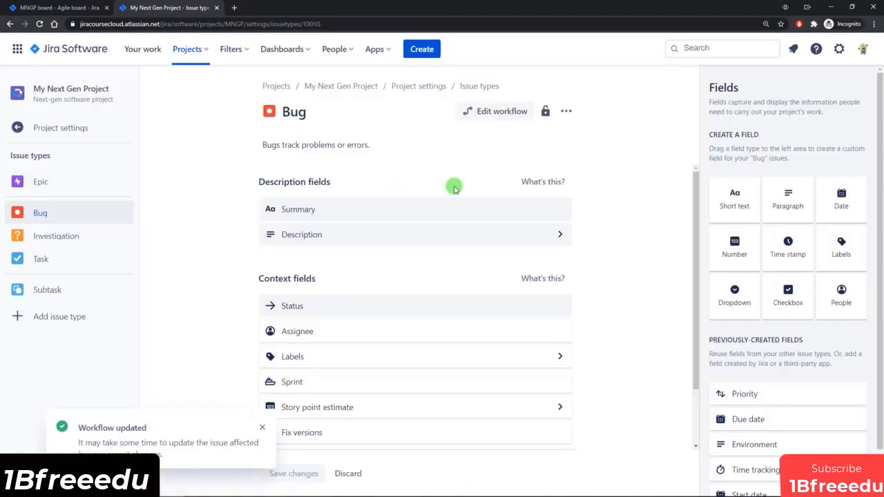
Step: Disable both the Backlog and Sprints features in the project settings
{"action": "left_click", "coordinate": [45, 9]}
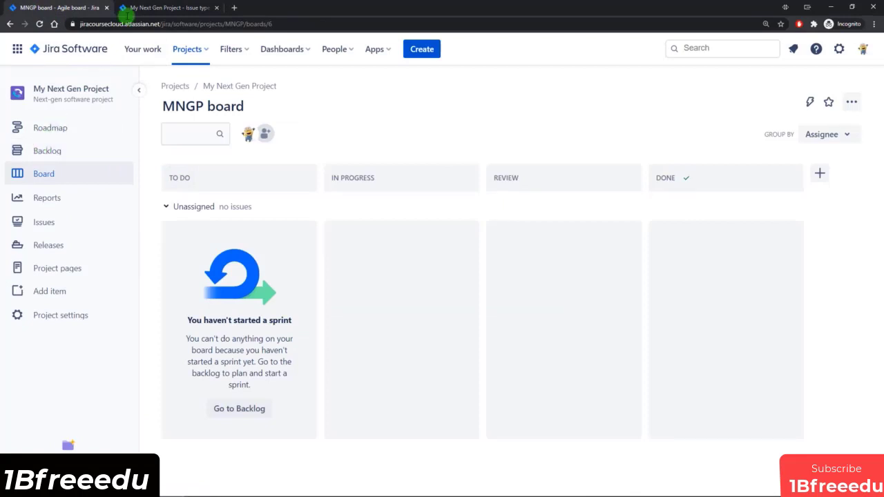
{"action": "left_click", "coordinate": [131, 8]}
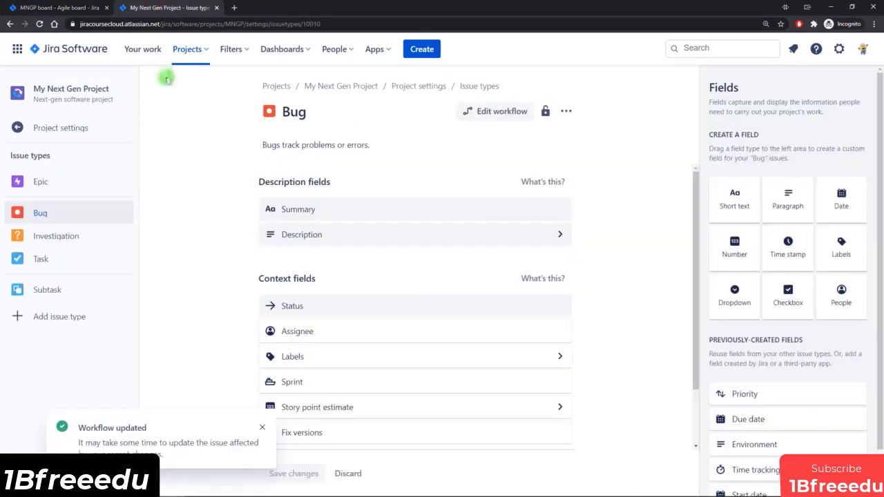
{"action": "left_click", "coordinate": [55, 130]}
{"action": "left_click", "coordinate": [40, 277]}
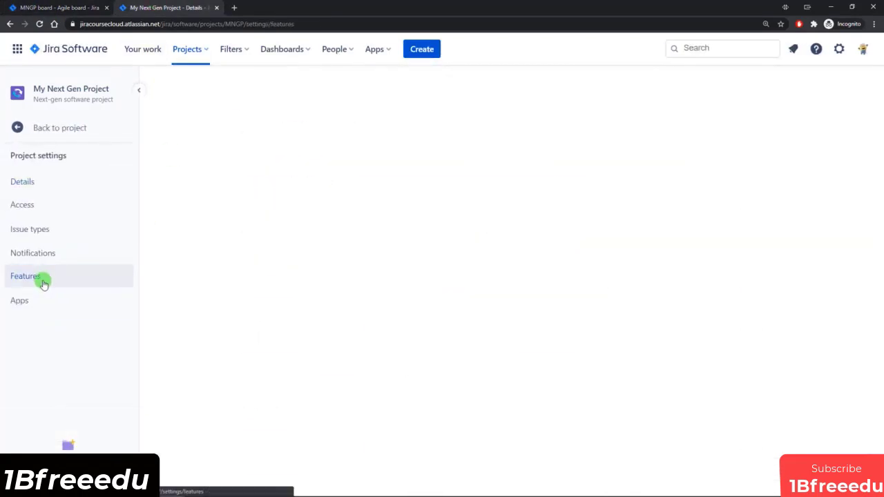
{"action": "left_click", "coordinate": [752, 214]}
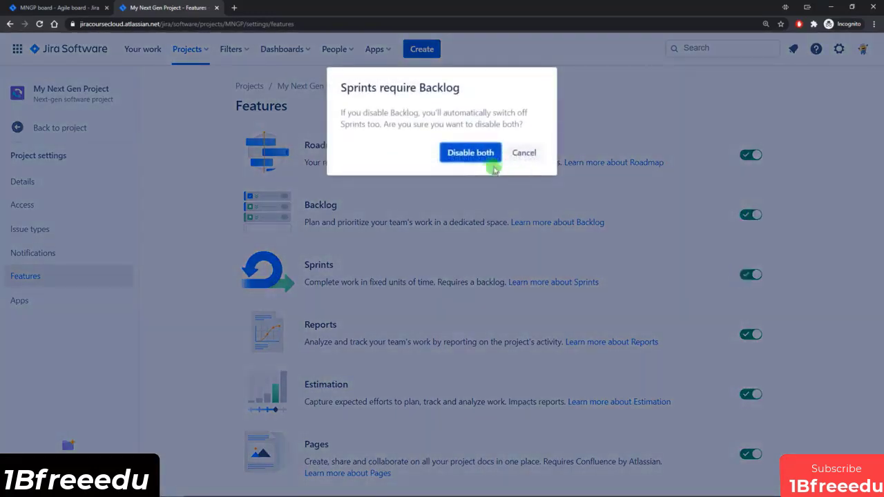
{"action": "left_click", "coordinate": [487, 159]}
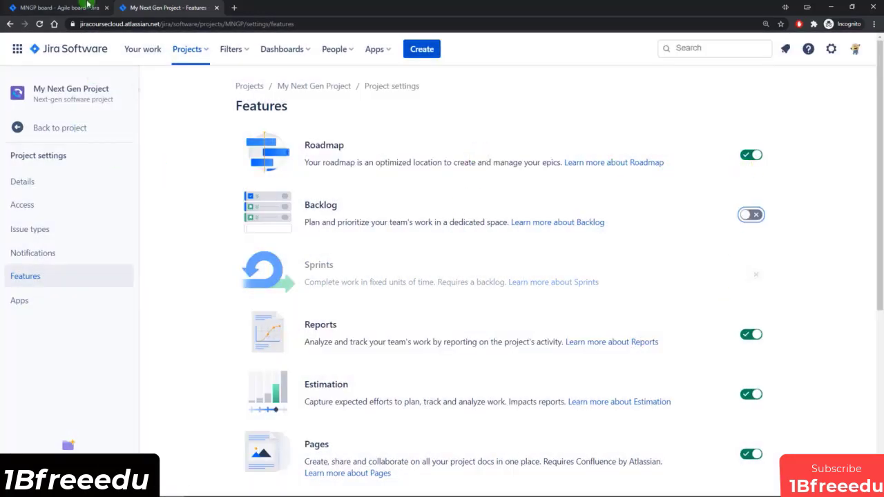
Step: Reload the project board, try to move Issue 4 from In Progress to Done, and place it in the Review column instead
{"action": "left_click", "coordinate": [52, 9]}
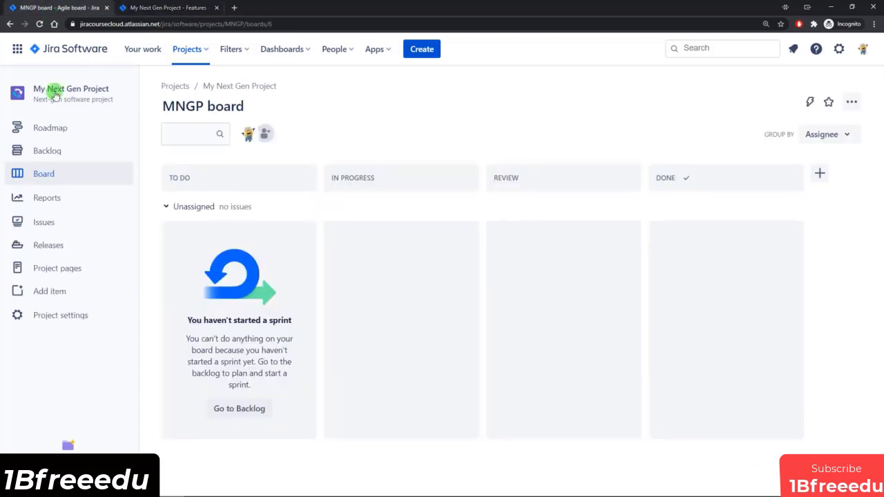
{"action": "left_click", "coordinate": [39, 25]}
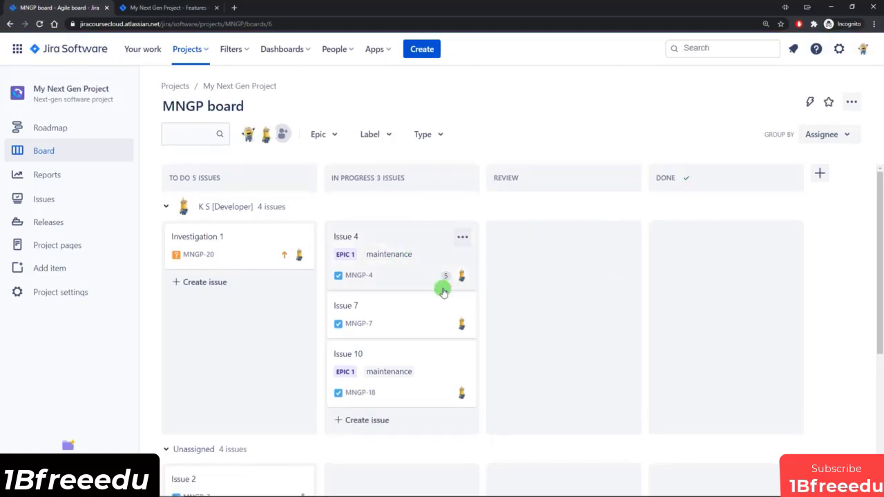
{"action": "scroll", "coordinate": [468, 313], "scroll_direction": "down", "scroll_amount": 1}
{"action": "scroll", "coordinate": [467, 312], "scroll_direction": "down", "scroll_amount": 2}
{"action": "scroll", "coordinate": [468, 312], "scroll_direction": "up", "scroll_amount": 3}
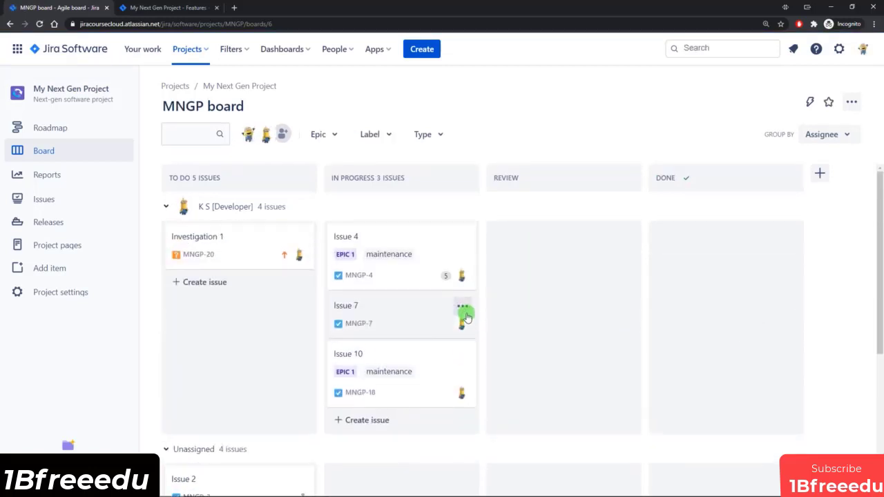
{"action": "left_click_drag", "start_coordinate": [384, 247], "coordinate": [723, 324]}
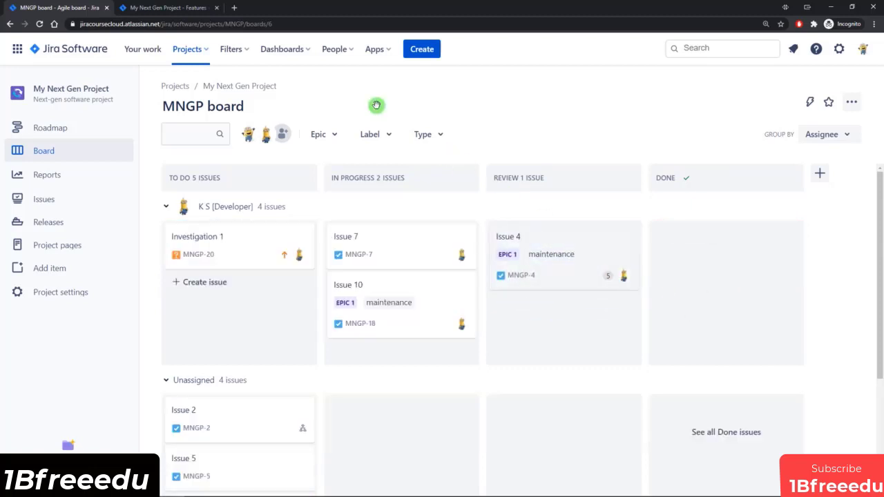
Step: Edit the status check rule on the Any status to Done transition to include the issue's current status, and save the workflow
{"action": "left_click", "coordinate": [181, 8]}
{"action": "left_click", "coordinate": [57, 232]}
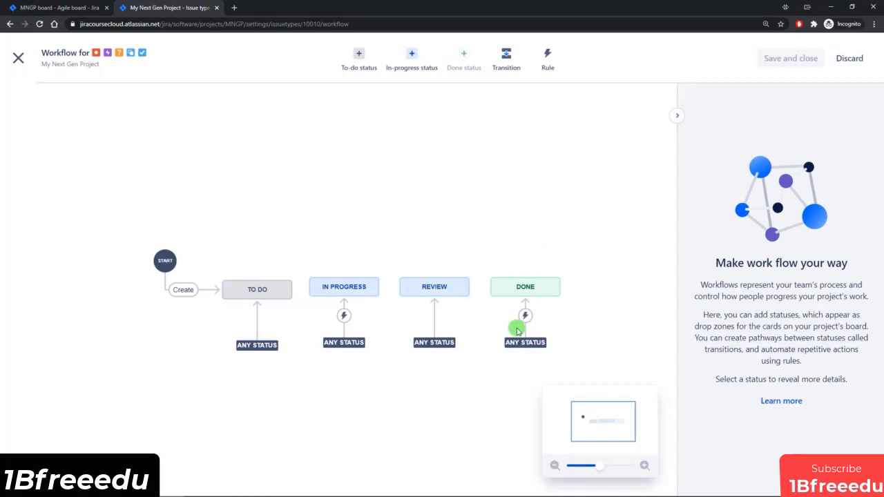
{"action": "left_click", "coordinate": [525, 317]}
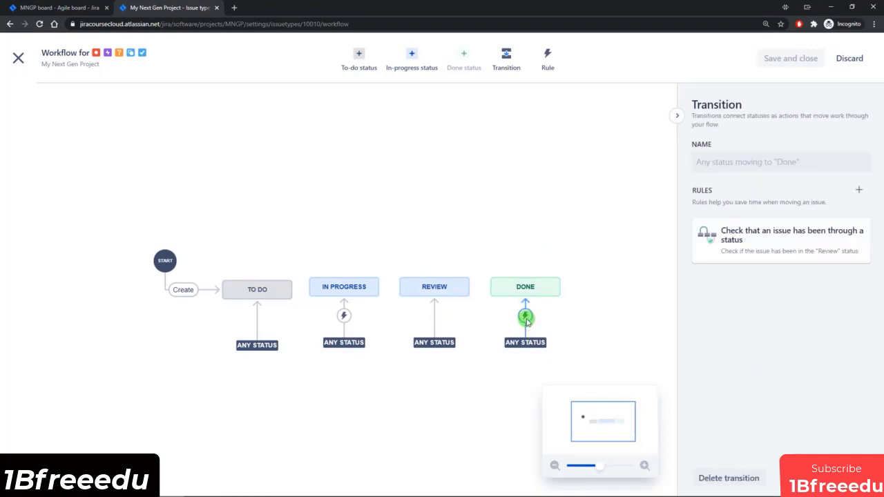
{"action": "left_click", "coordinate": [775, 244]}
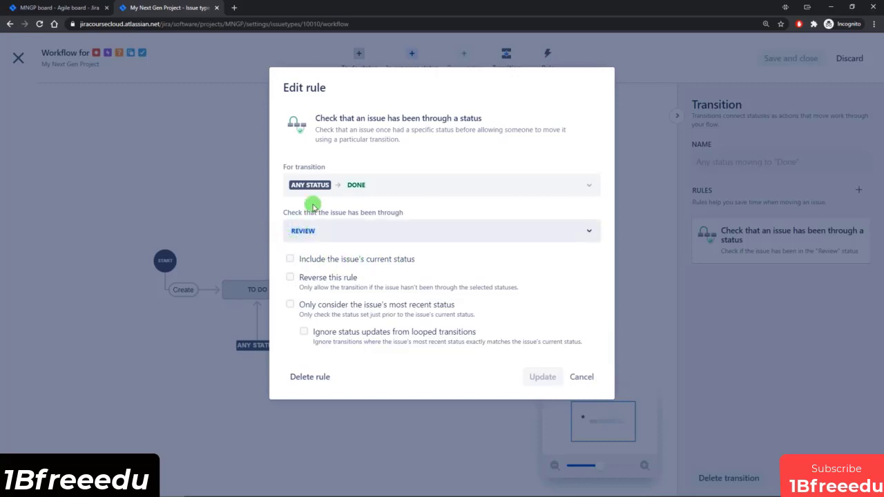
{"action": "left_click", "coordinate": [292, 259]}
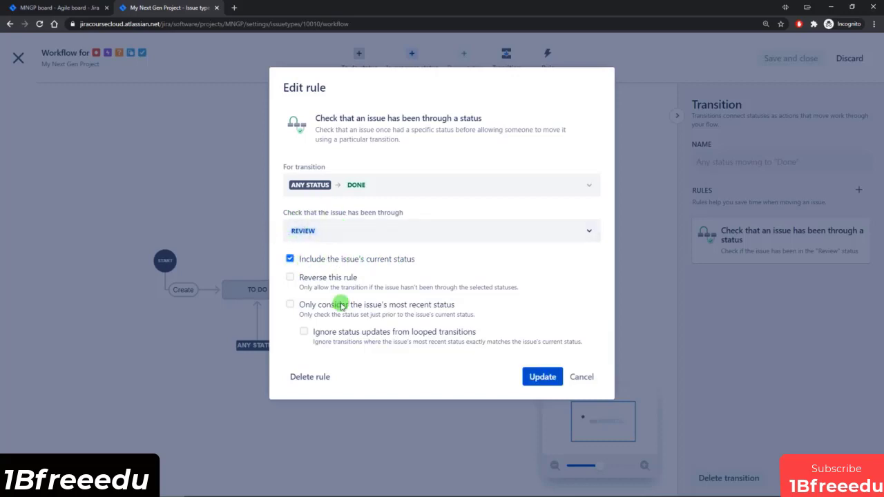
{"action": "left_click", "coordinate": [537, 378]}
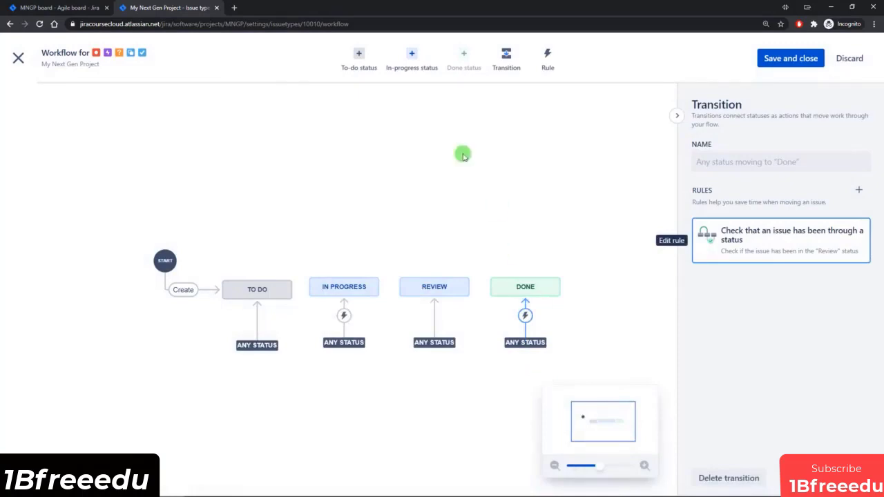
{"action": "left_click", "coordinate": [791, 60]}
{"action": "left_click", "coordinate": [537, 178]}
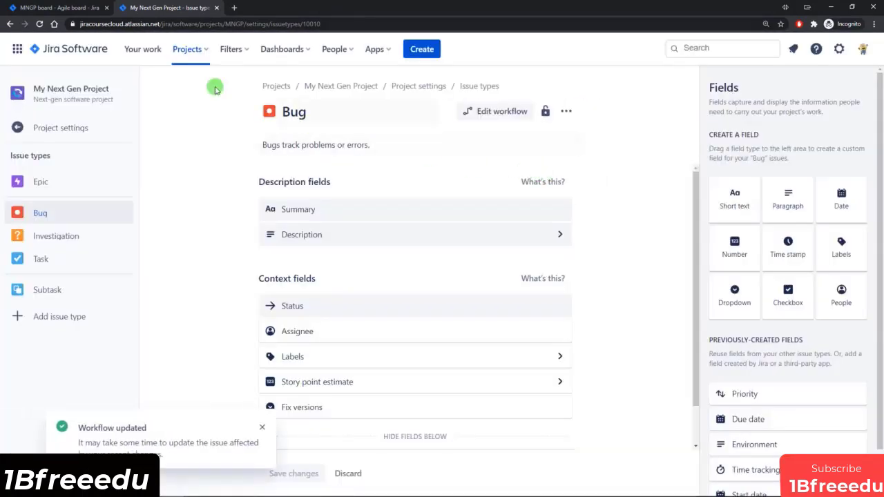
Step: Return to the project board and move Issue 4 from Review to Done
{"action": "left_click", "coordinate": [61, 8]}
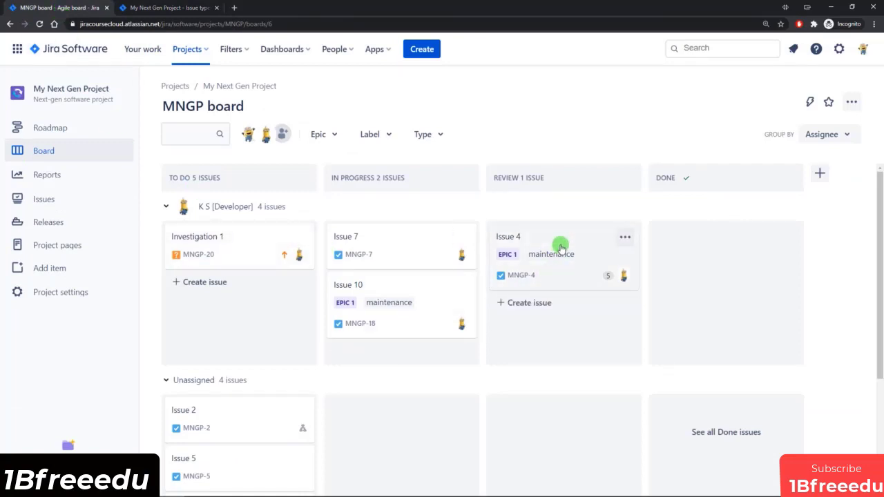
{"action": "left_click_drag", "start_coordinate": [558, 253], "coordinate": [722, 248]}
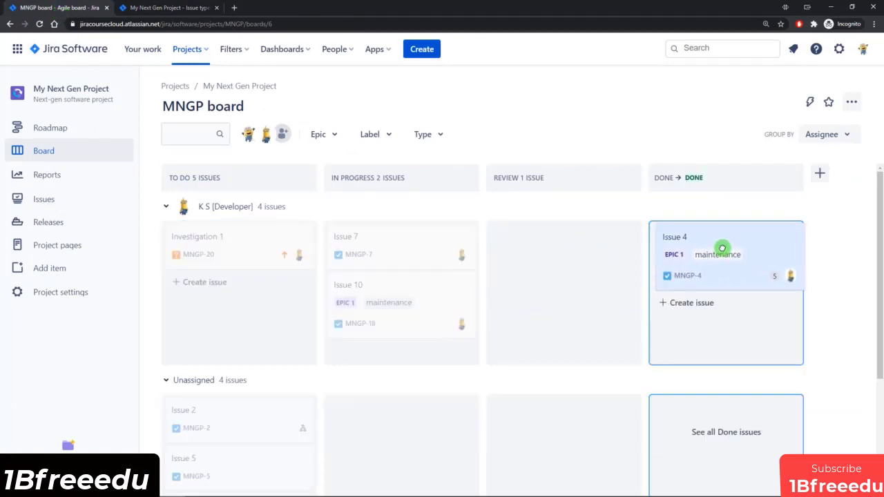